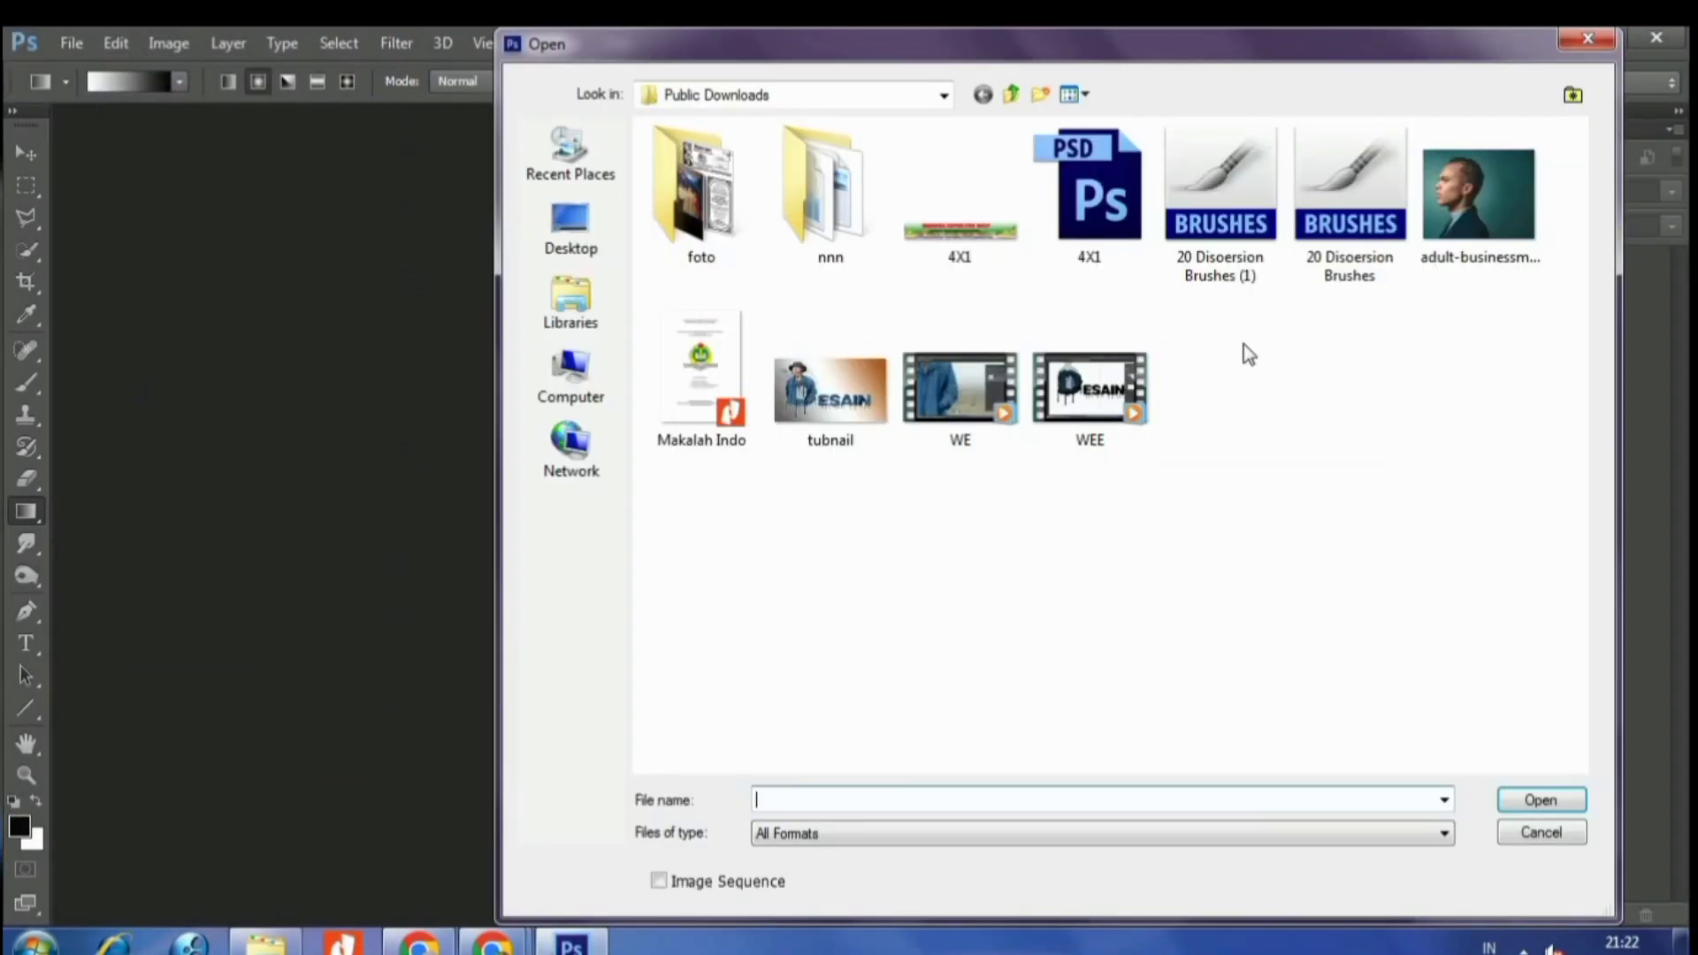
# - Open adult-businessman-close-up-corporate-428364.jpg and zoom in to 50%
pyautogui.doubleClick(1450, 186)
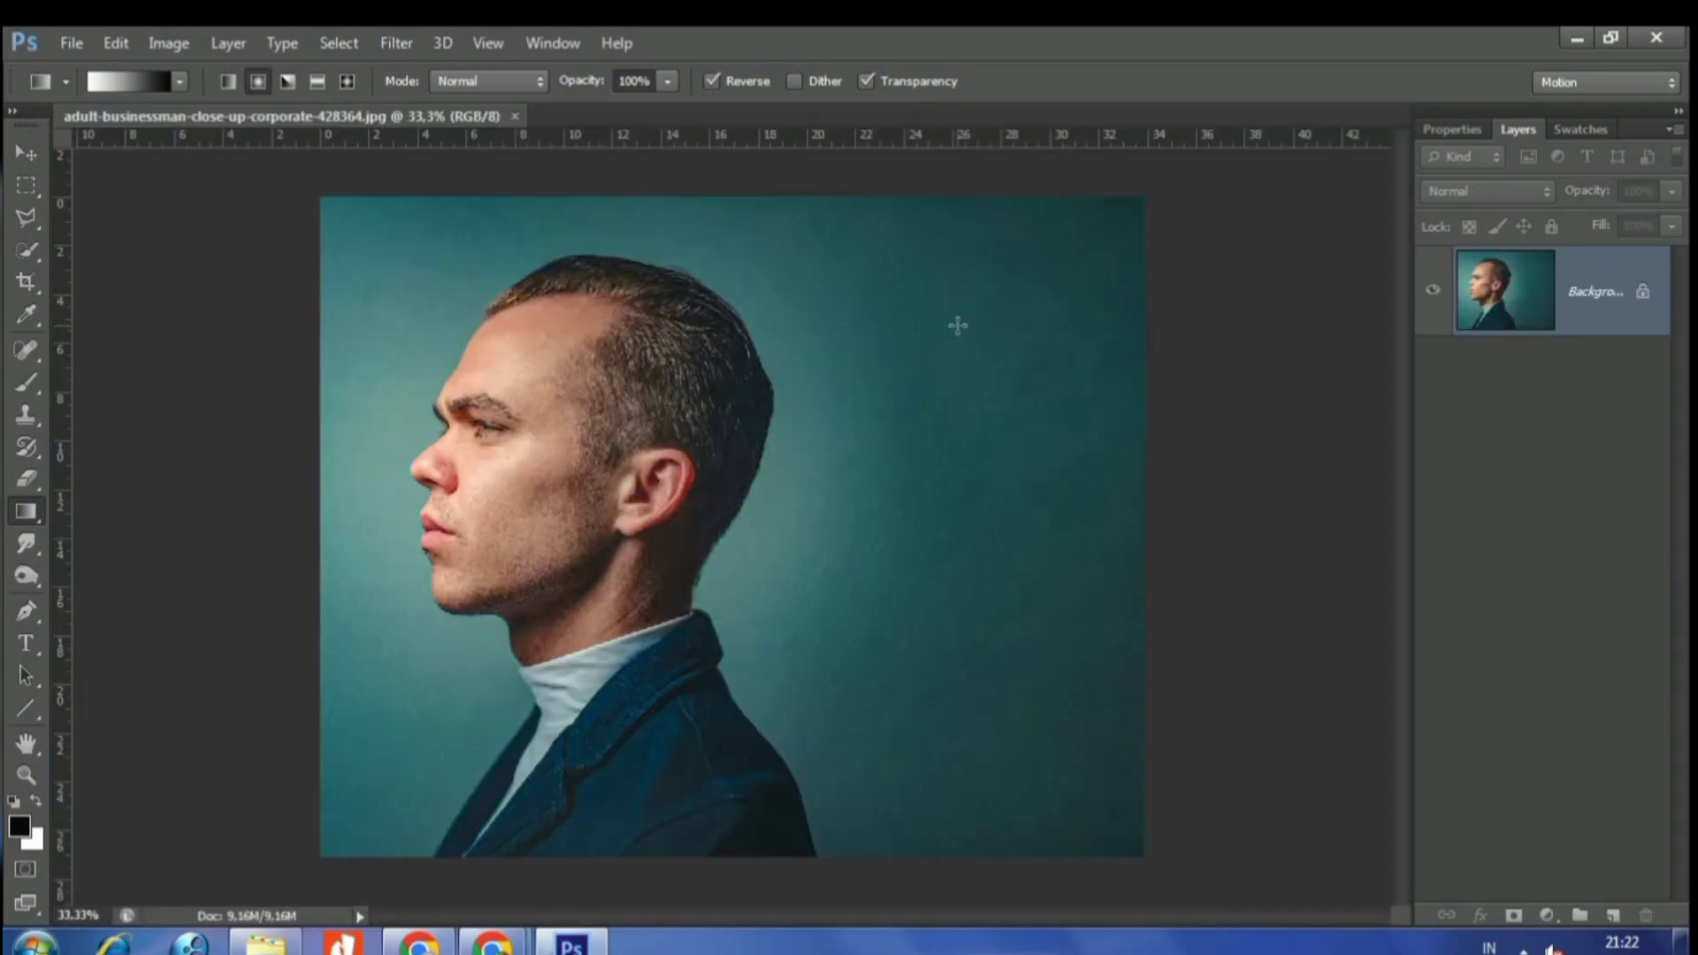
pyautogui.hotkey('ctrl', '+')
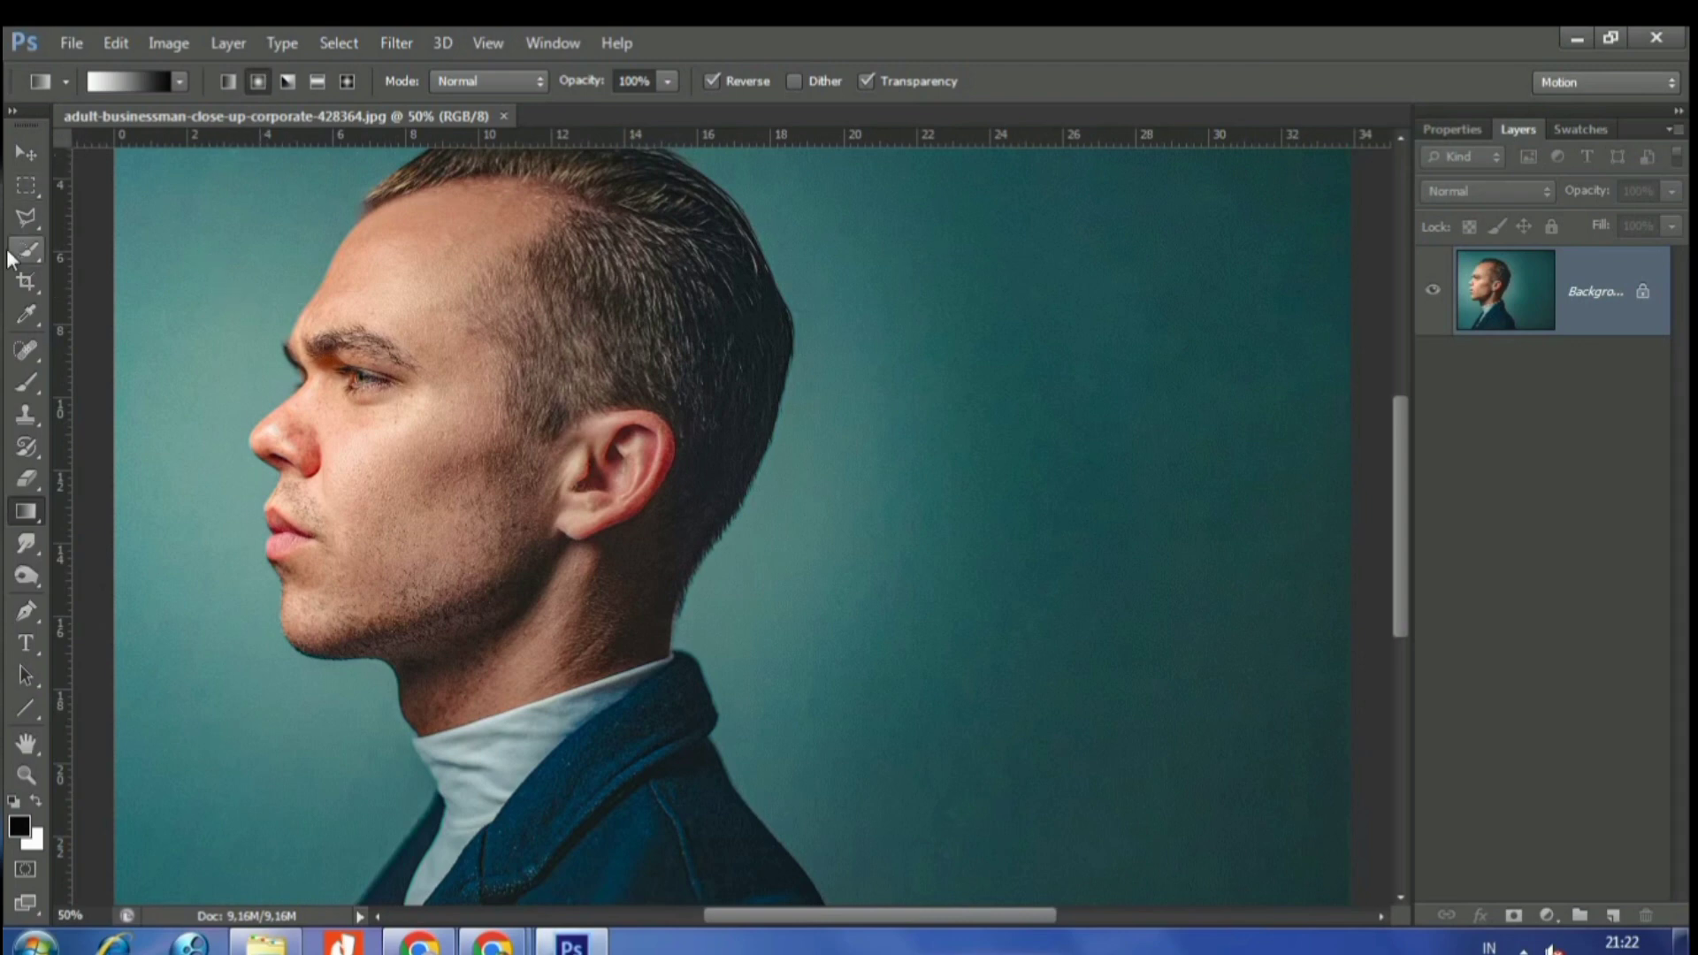
# - Quick-select the man's forehead, hairline, back of the hair and neck behind the ear
pyautogui.click(34, 259)
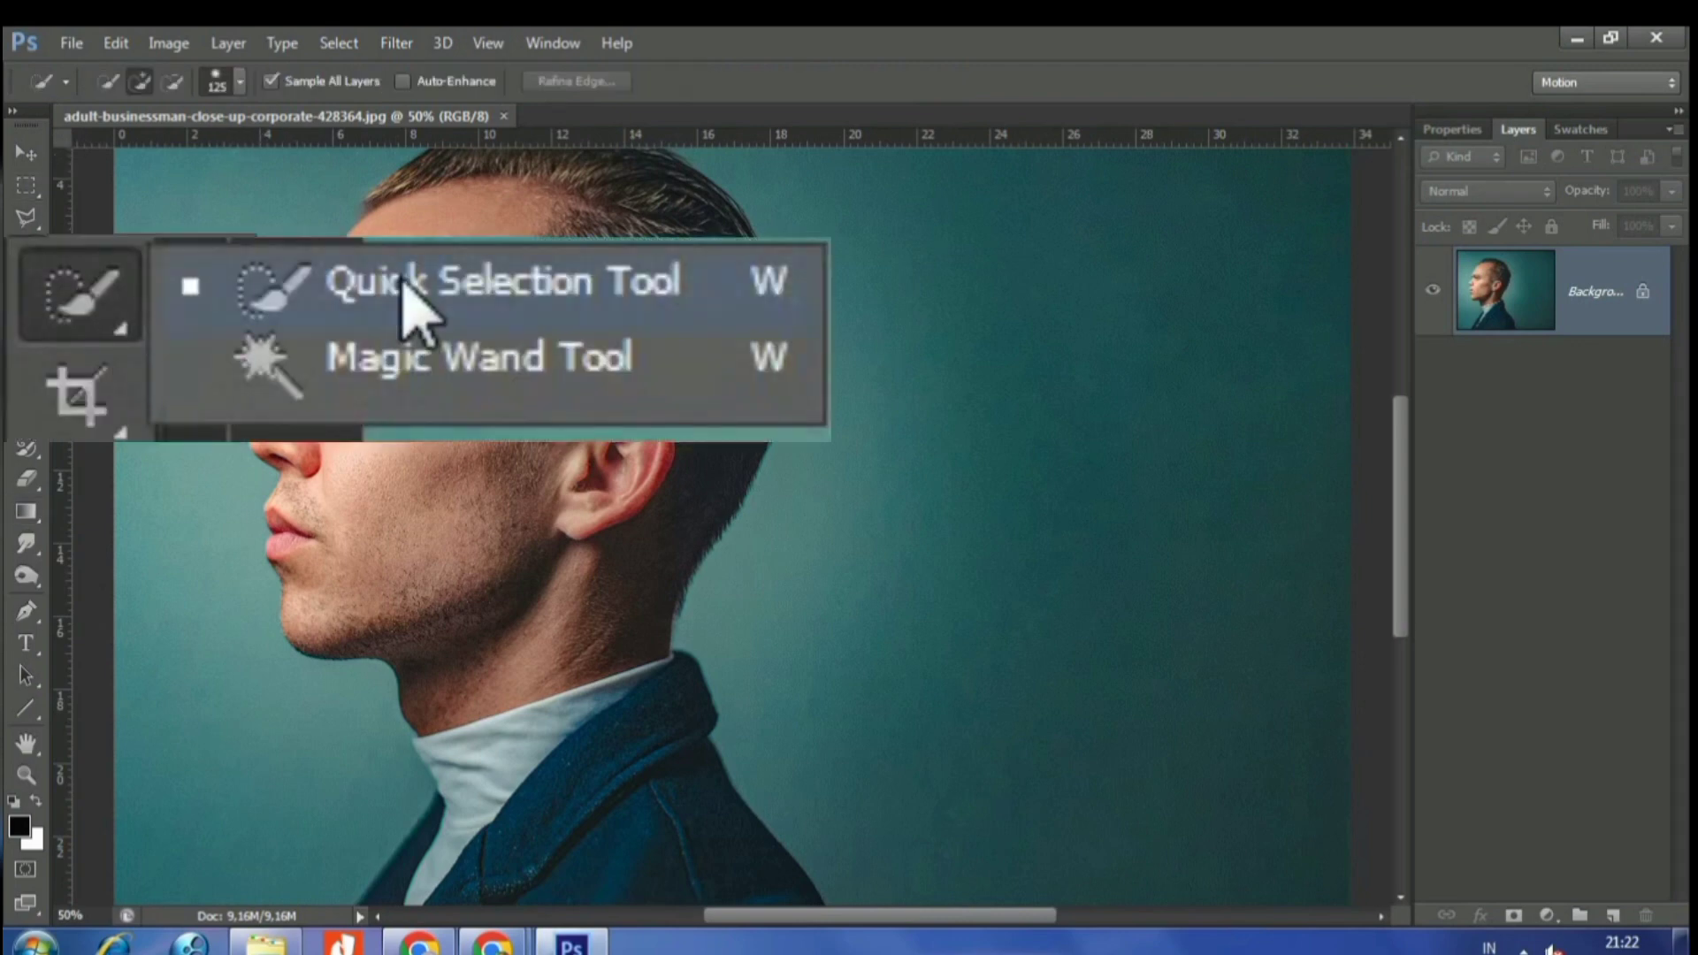
pyautogui.click(125, 244)
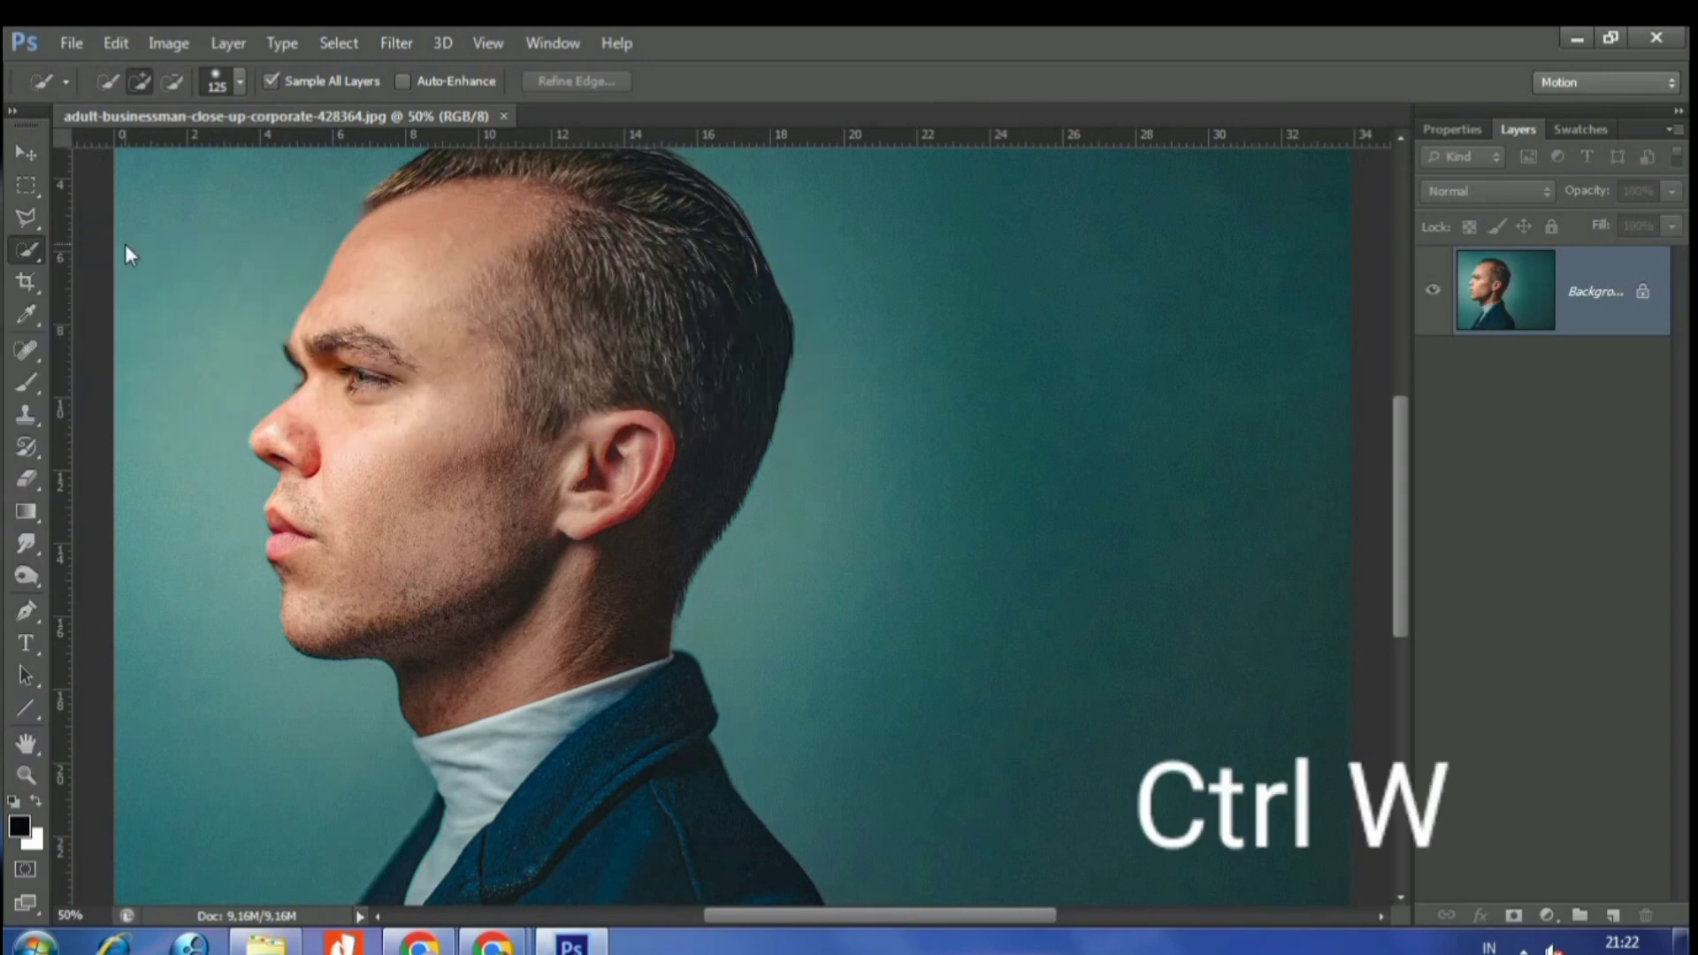
pyautogui.scroll(3, 460, 365)
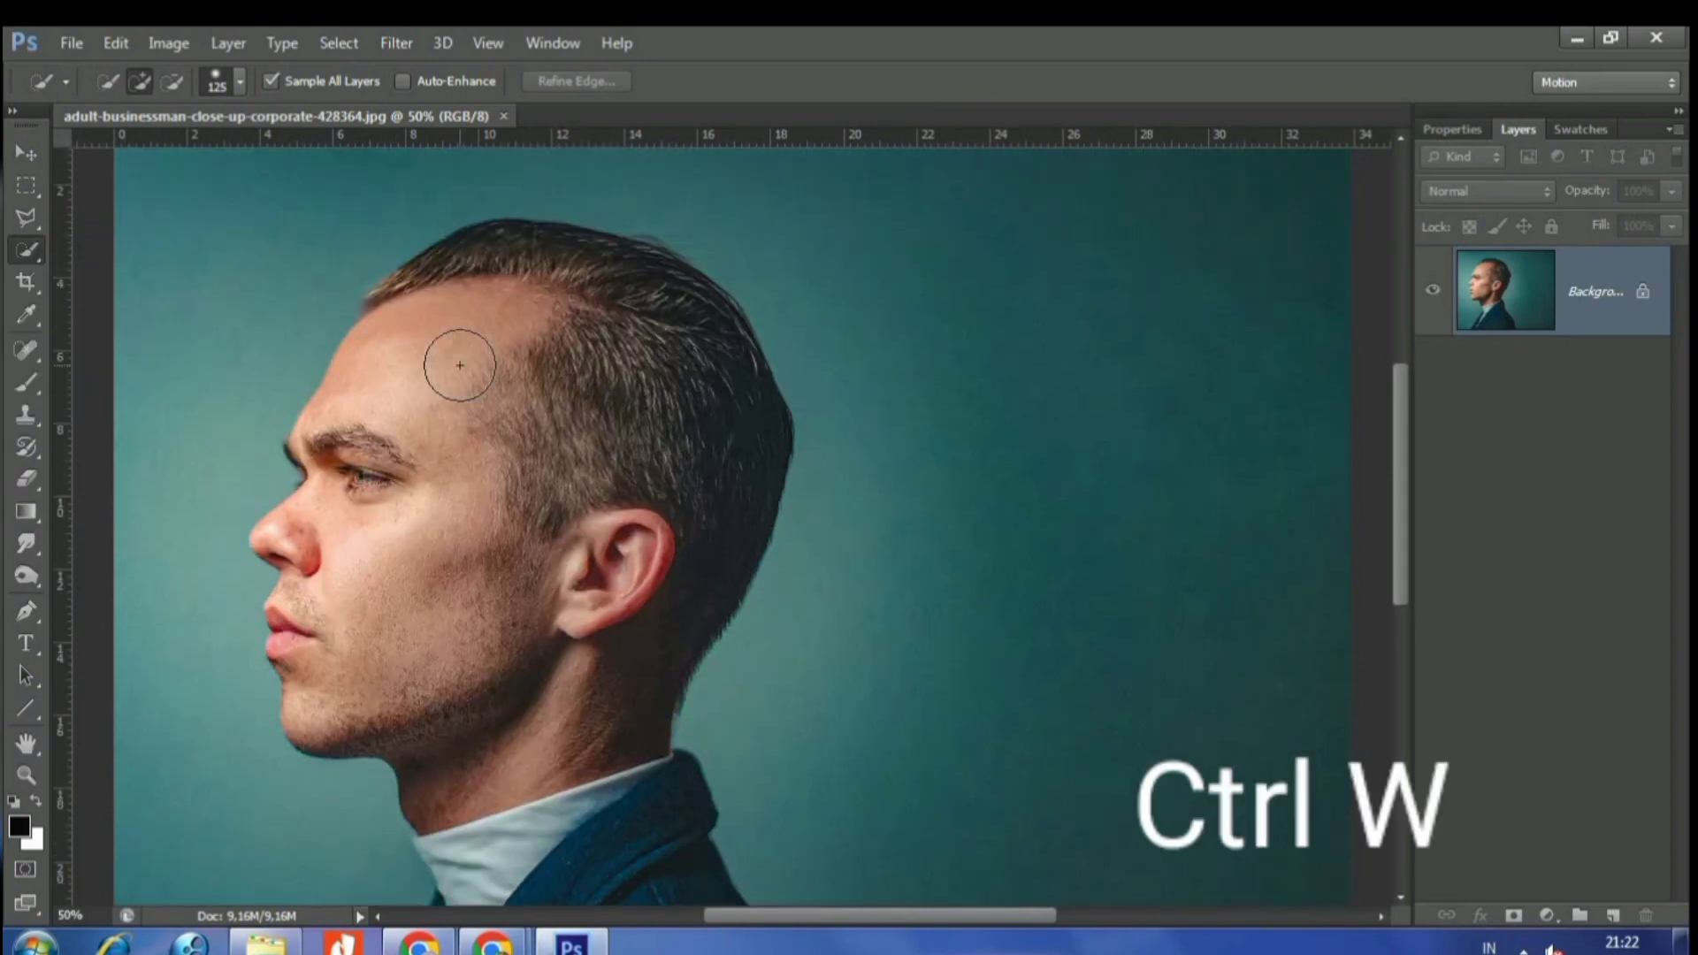
pyautogui.click(439, 283)
pyautogui.moveTo(521, 279)
pyautogui.mouseDown()
pyautogui.moveTo(607, 273)
pyautogui.moveTo(674, 310)
pyautogui.mouseUp()
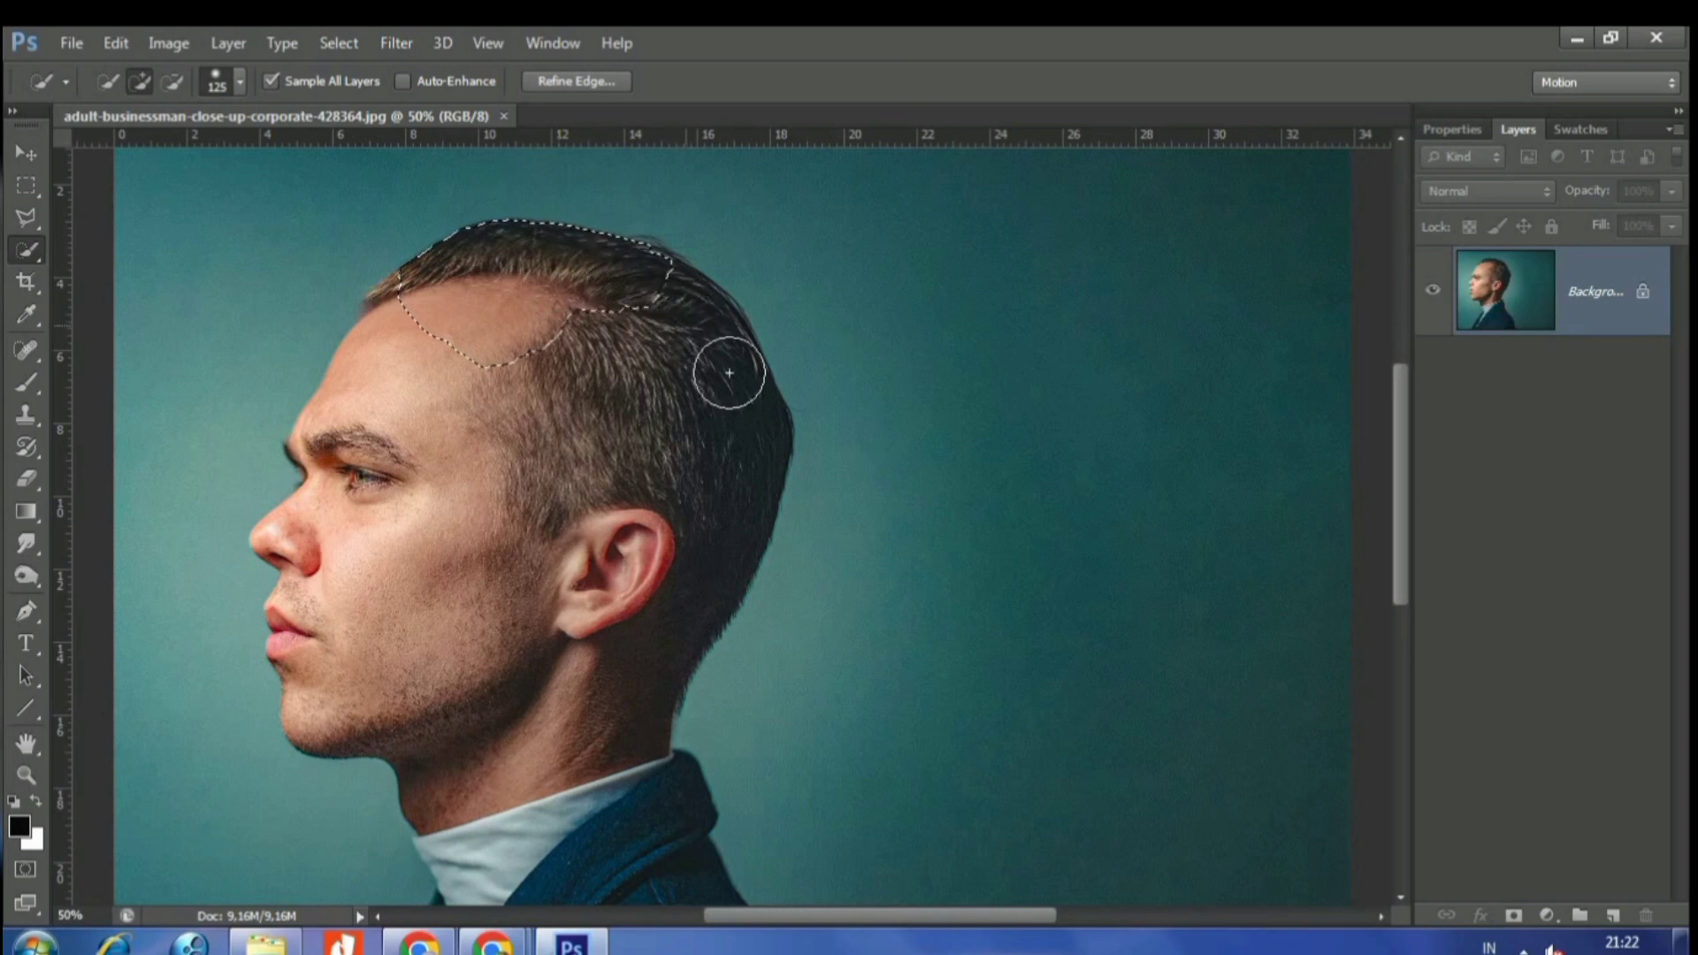
pyautogui.moveTo(728, 371); pyautogui.dragTo(728, 504)
pyautogui.moveTo(697, 607)
pyautogui.mouseDown()
pyautogui.moveTo(650, 695)
pyautogui.moveTo(619, 619)
pyautogui.mouseUp()
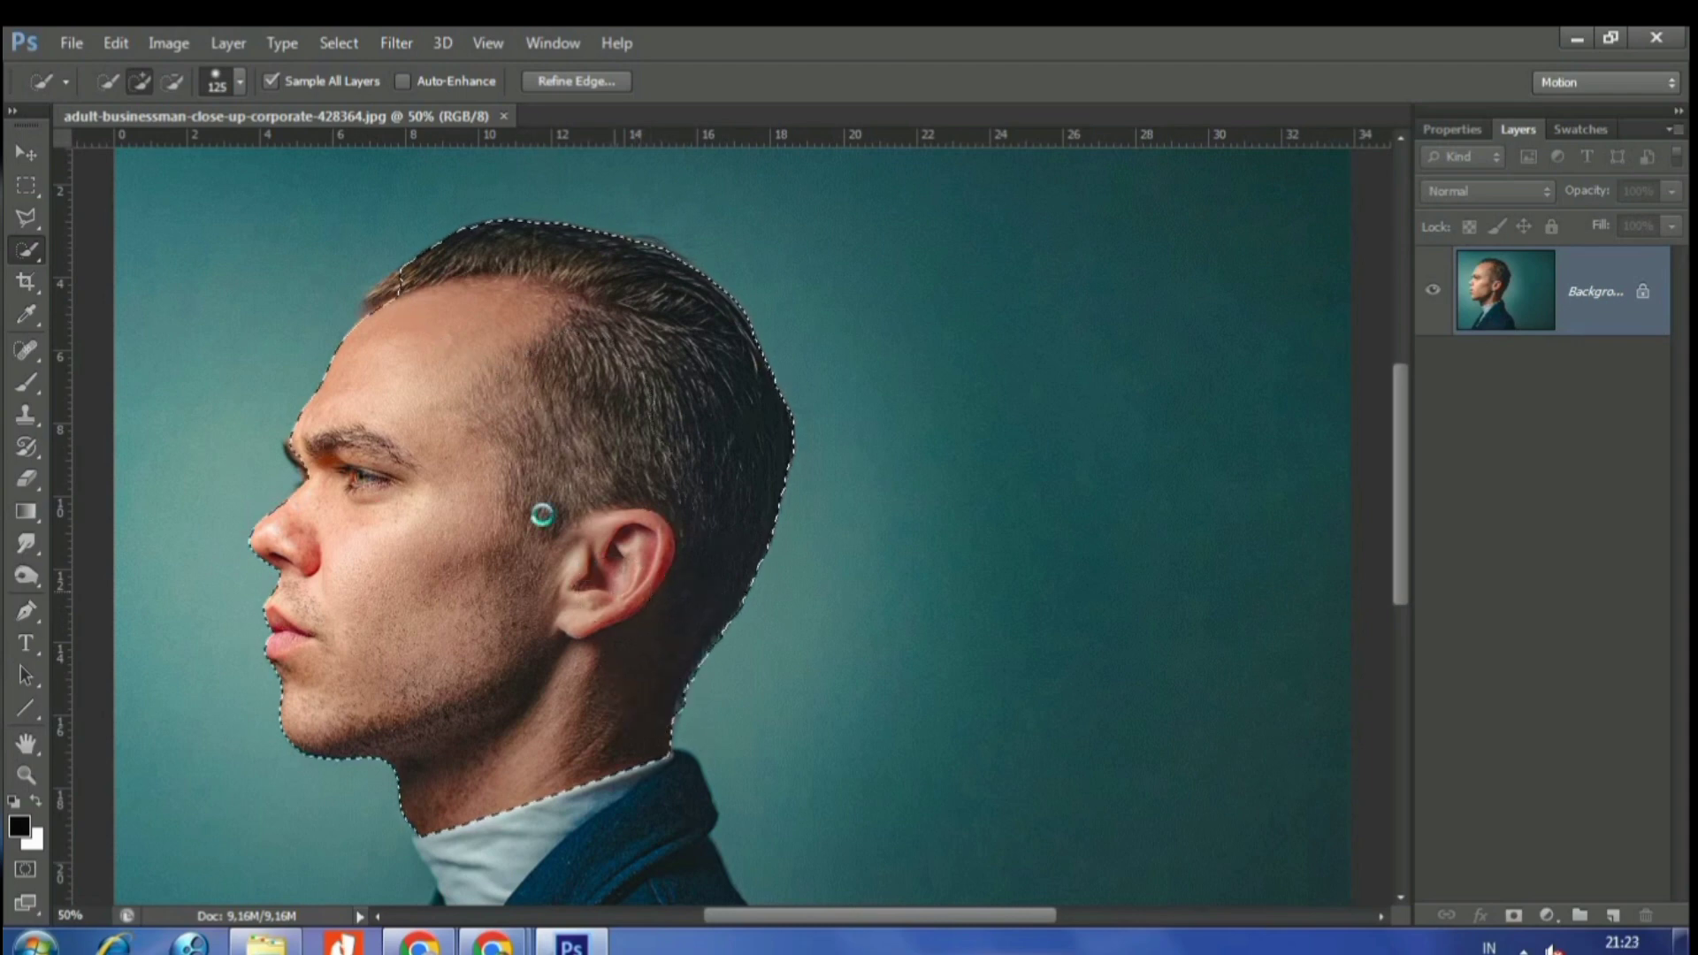
pyautogui.scroll(-3, 542, 513)
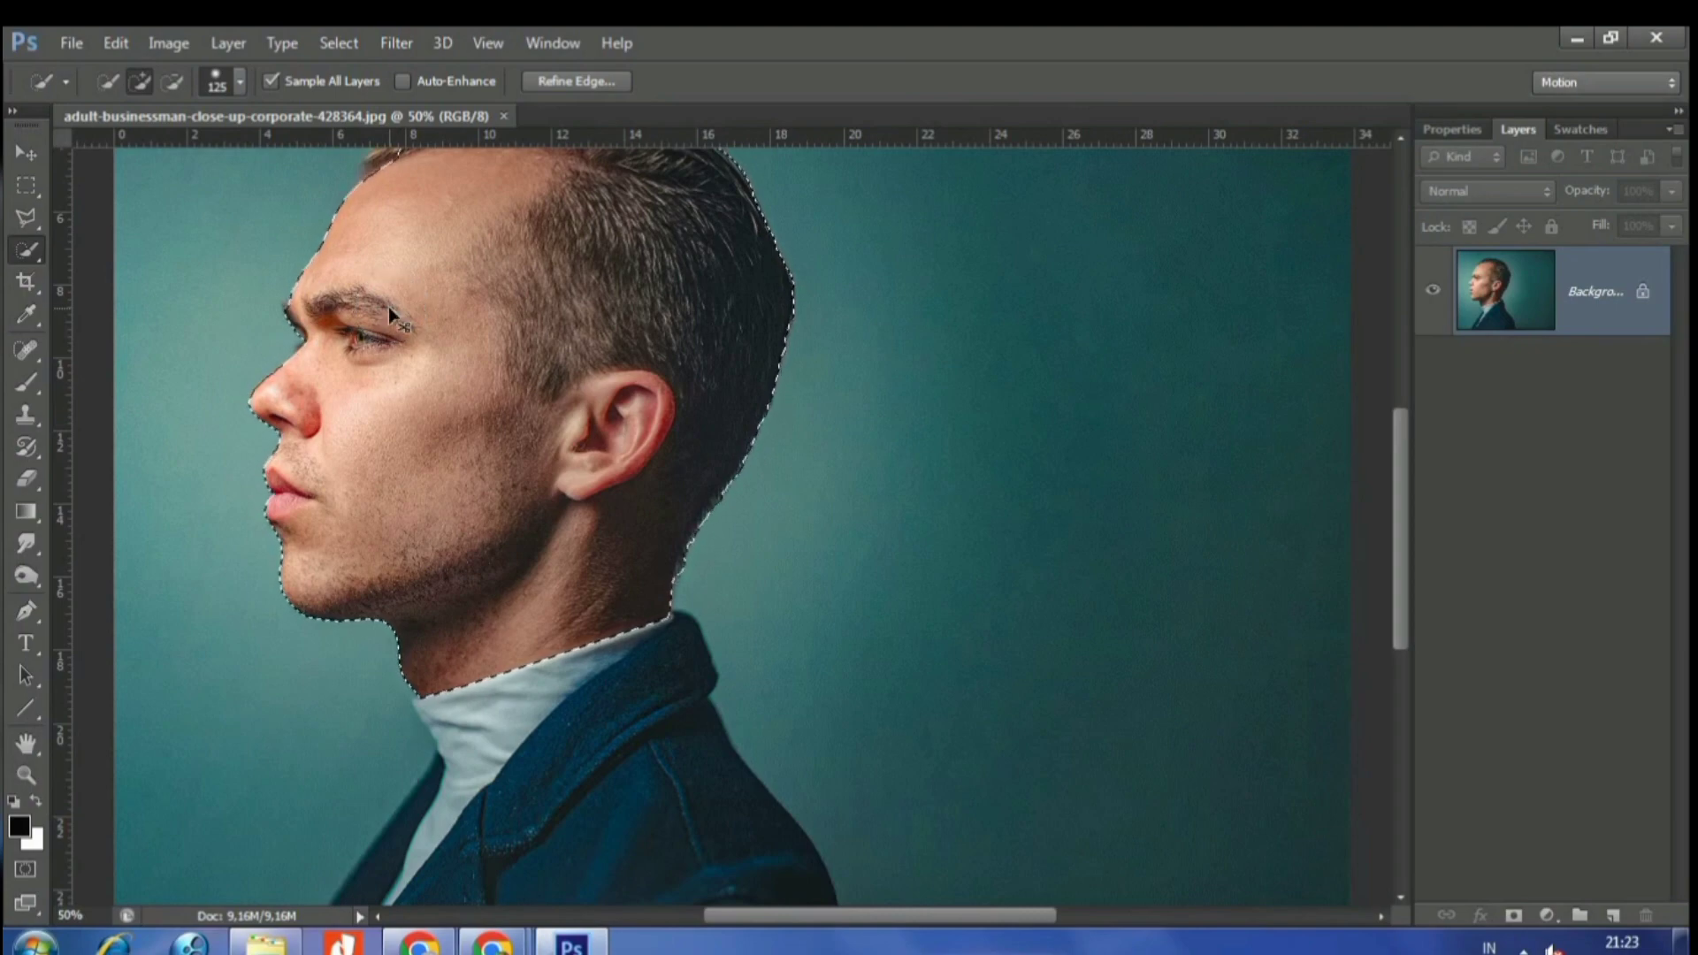
# - Zoom in on the eye, nose and chin with a smaller brush to check the selection edges
pyautogui.scroll(2, 390, 306)
pyautogui.scroll(1, 259, 252)
pyautogui.moveTo(259, 252); pyautogui.dragTo(1232, 651)
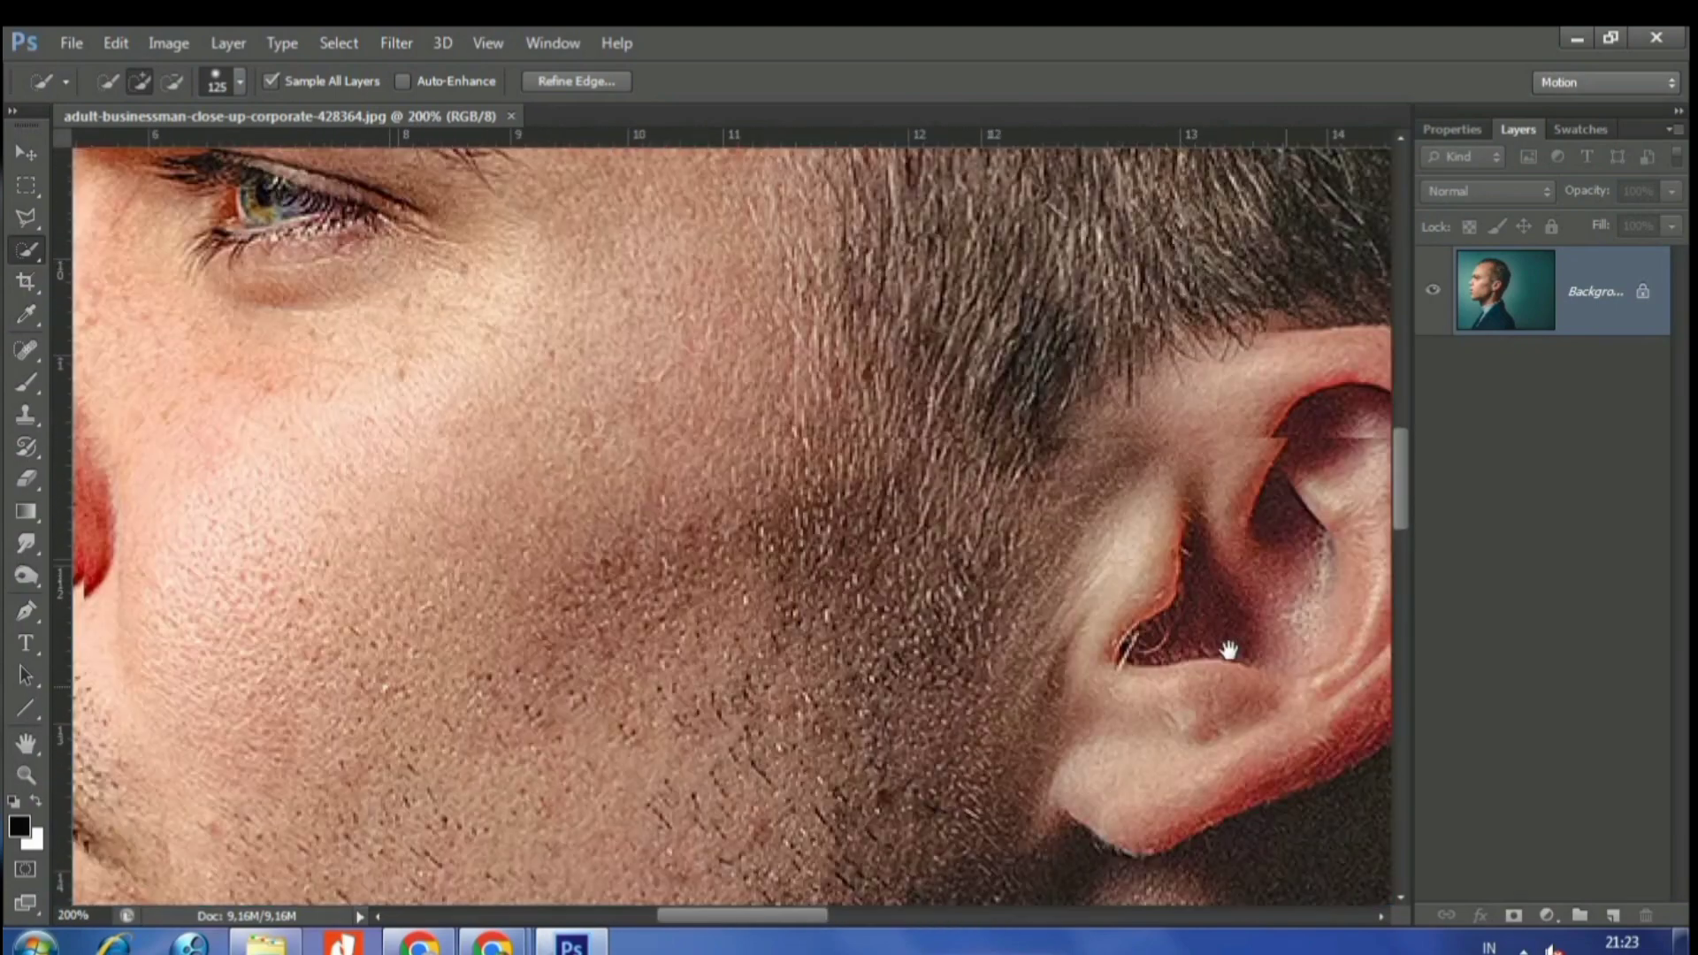
pyautogui.moveTo(204, 353)
pyautogui.mouseDown()
pyautogui.moveTo(557, 477)
pyautogui.moveTo(823, 494)
pyautogui.mouseUp()
pyautogui.press('[')
pyautogui.press('[')
pyautogui.press('[')
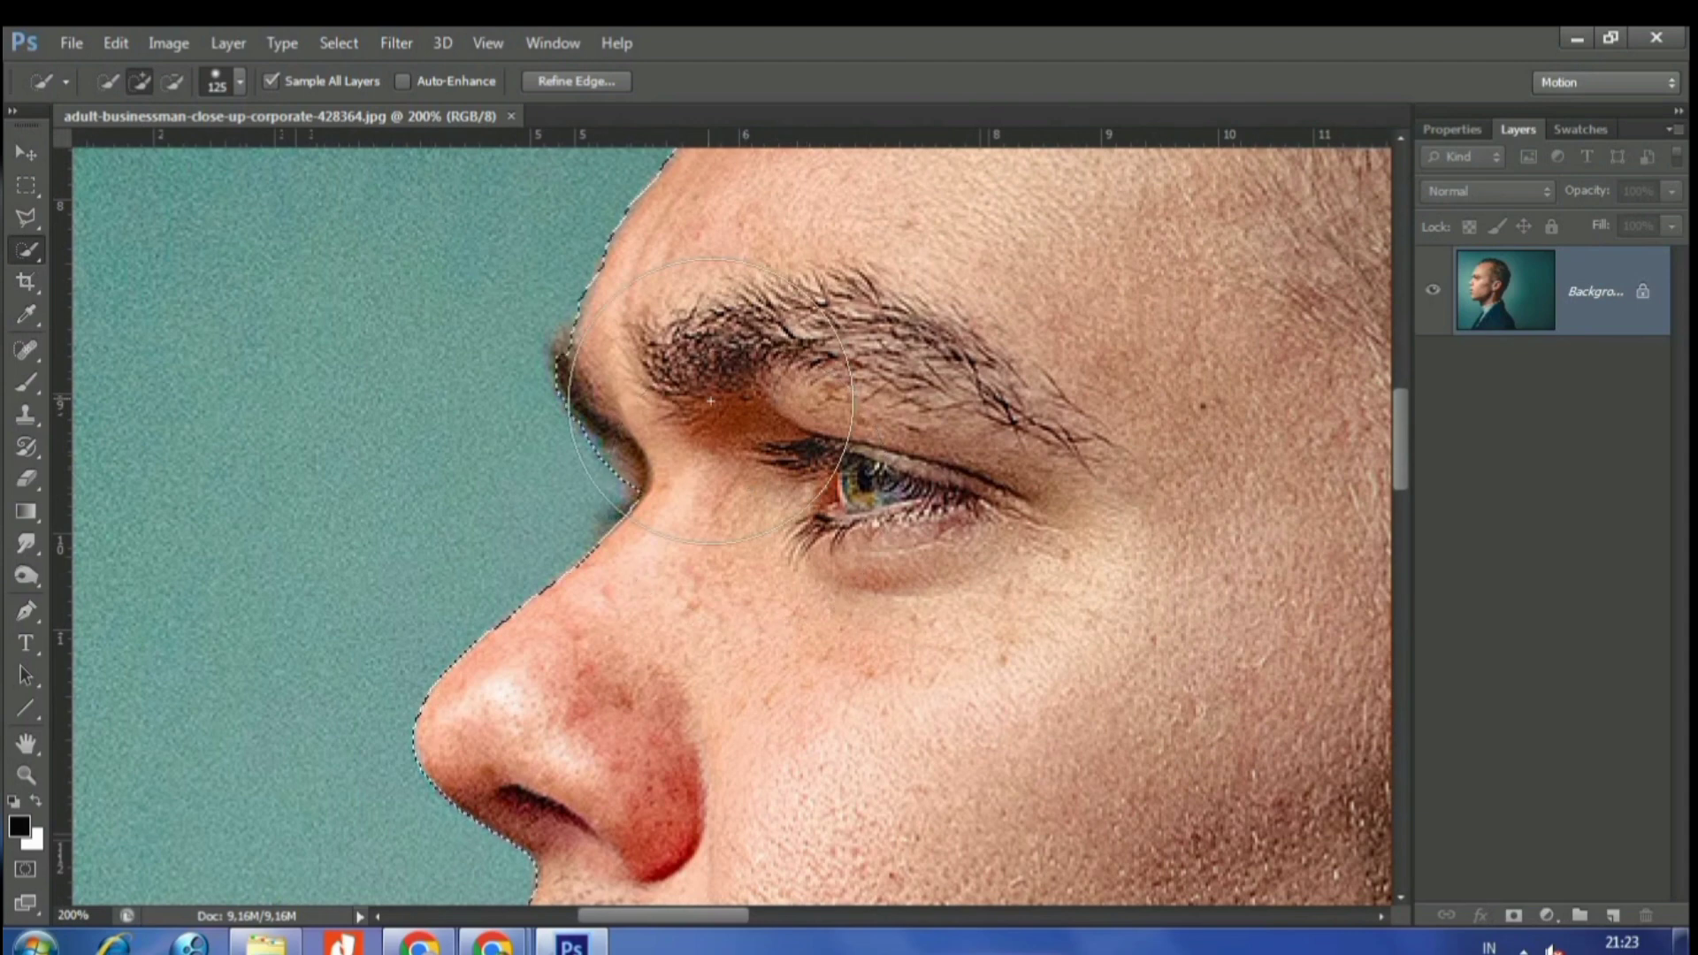
pyautogui.press('[')
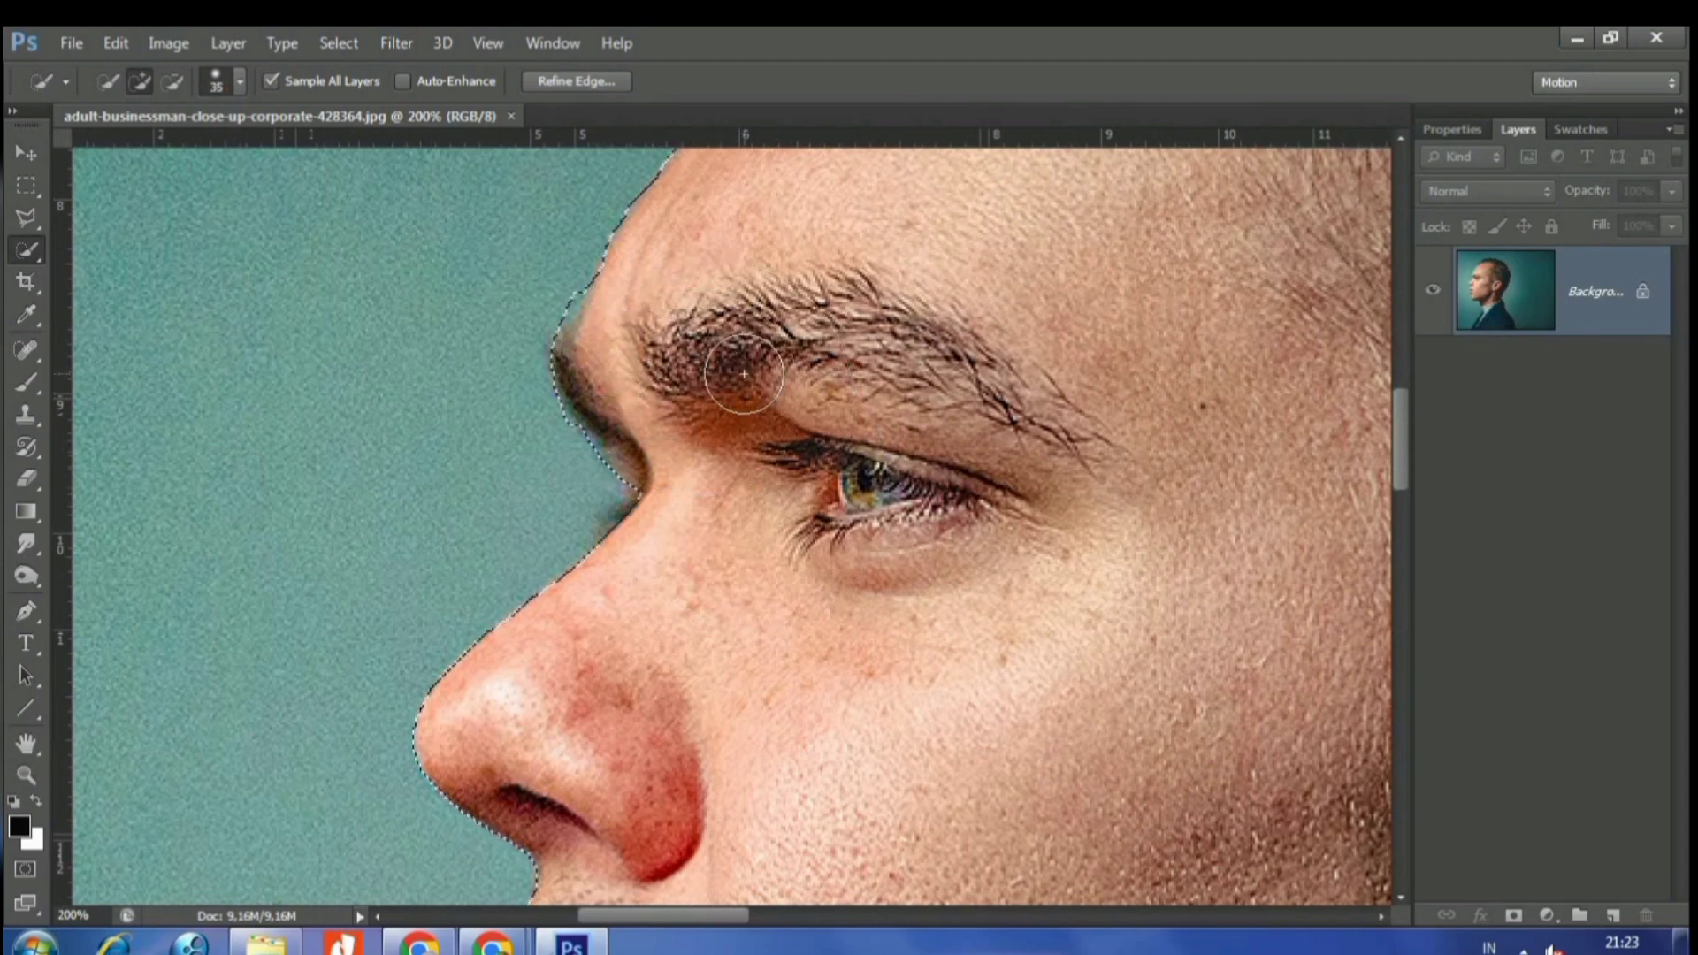
pyautogui.moveTo(741, 756); pyautogui.dragTo(644, 136)
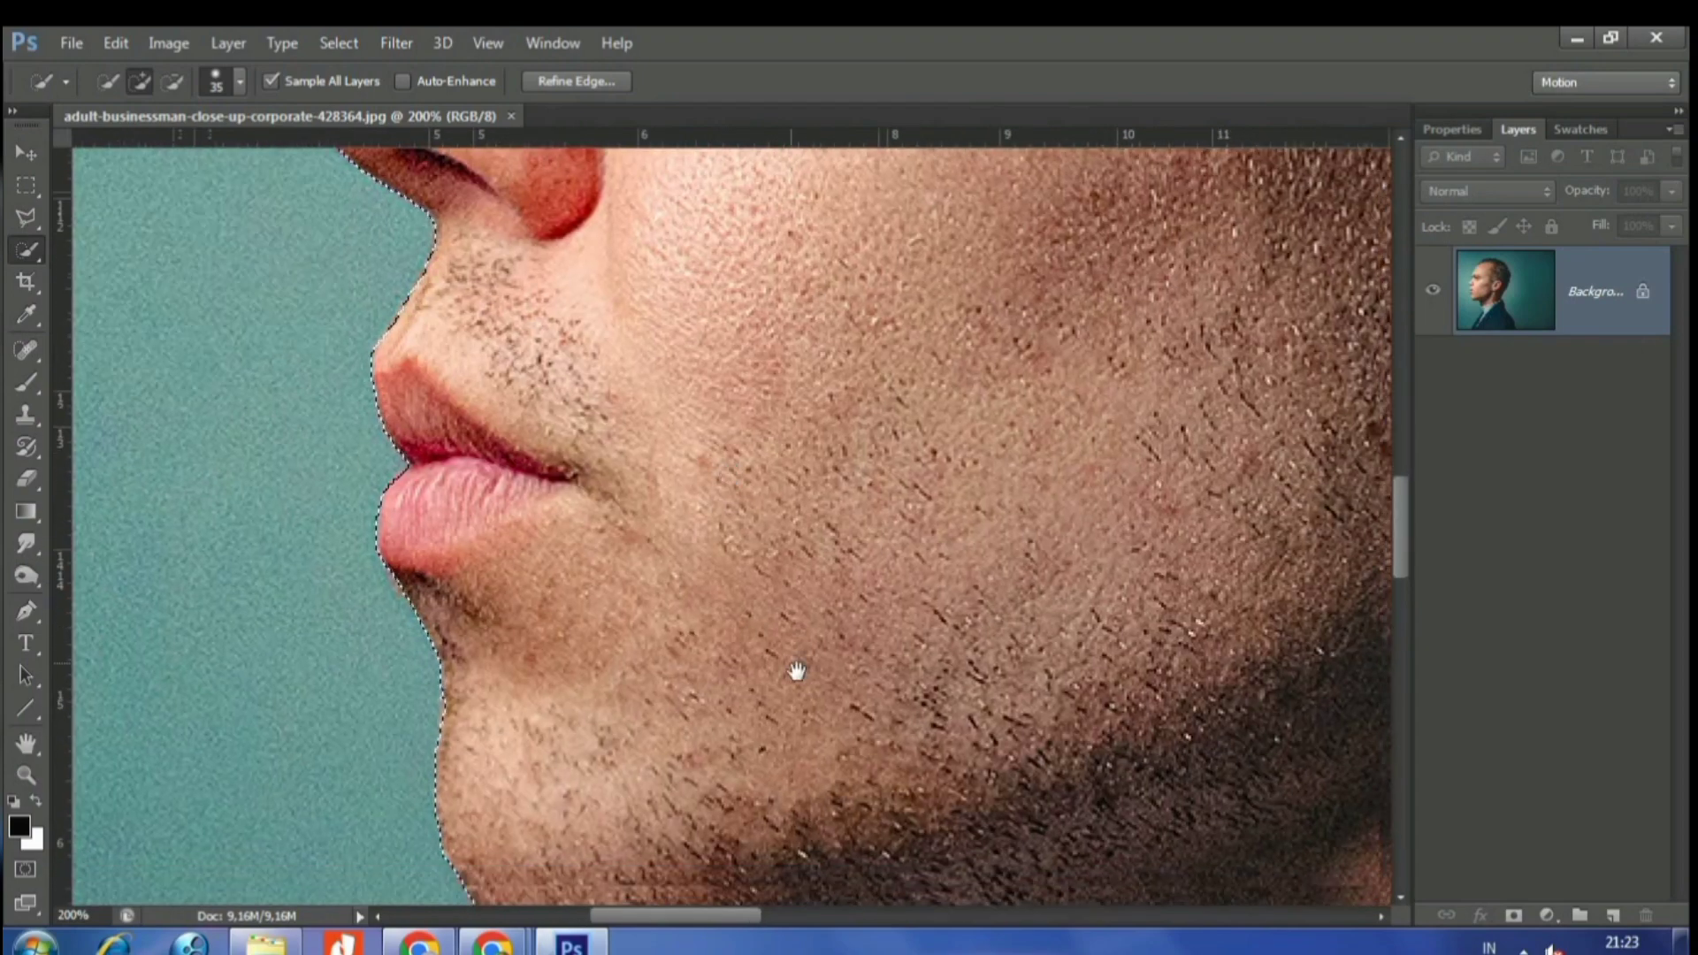
pyautogui.moveTo(796, 671); pyautogui.dragTo(534, 224)
# - With the brush enlarged to 300, add the jacket collar and lapel edge to the selection
pyautogui.hotkey('ctrl', '-')
pyautogui.hotkey('ctrl', '-')
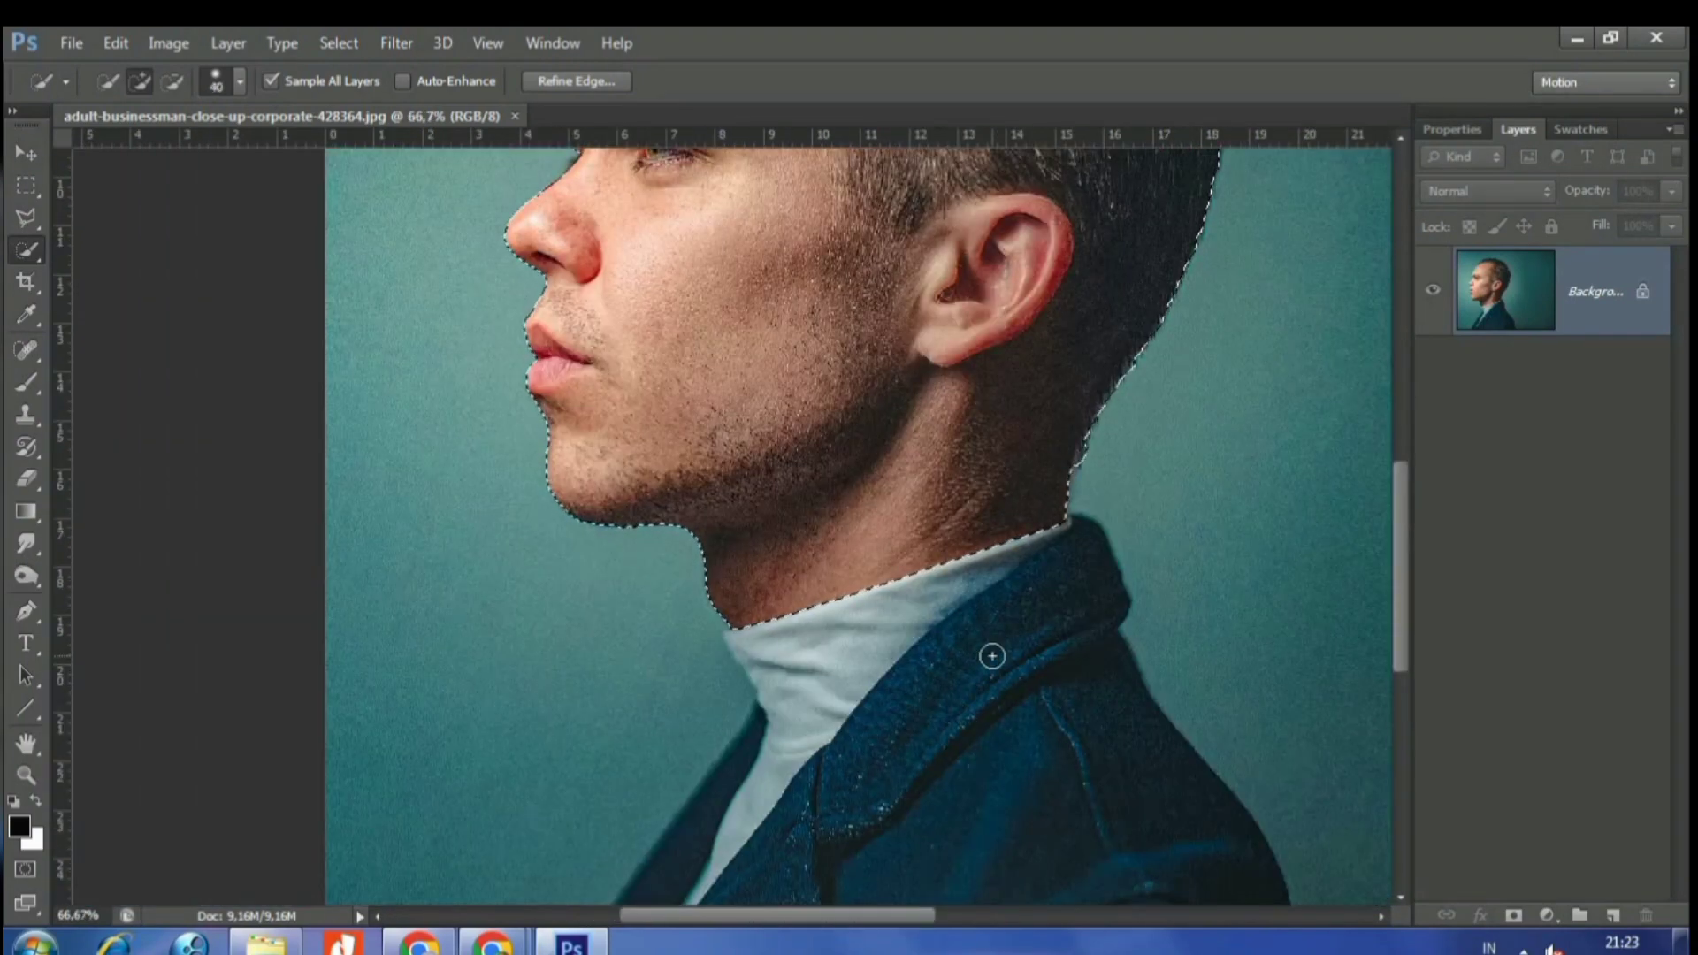
pyautogui.press(']')
pyautogui.press(']')
pyautogui.press(']')
pyautogui.press(']')
pyautogui.press(']')
pyautogui.press(']')
pyautogui.press(']')
pyautogui.press(']')
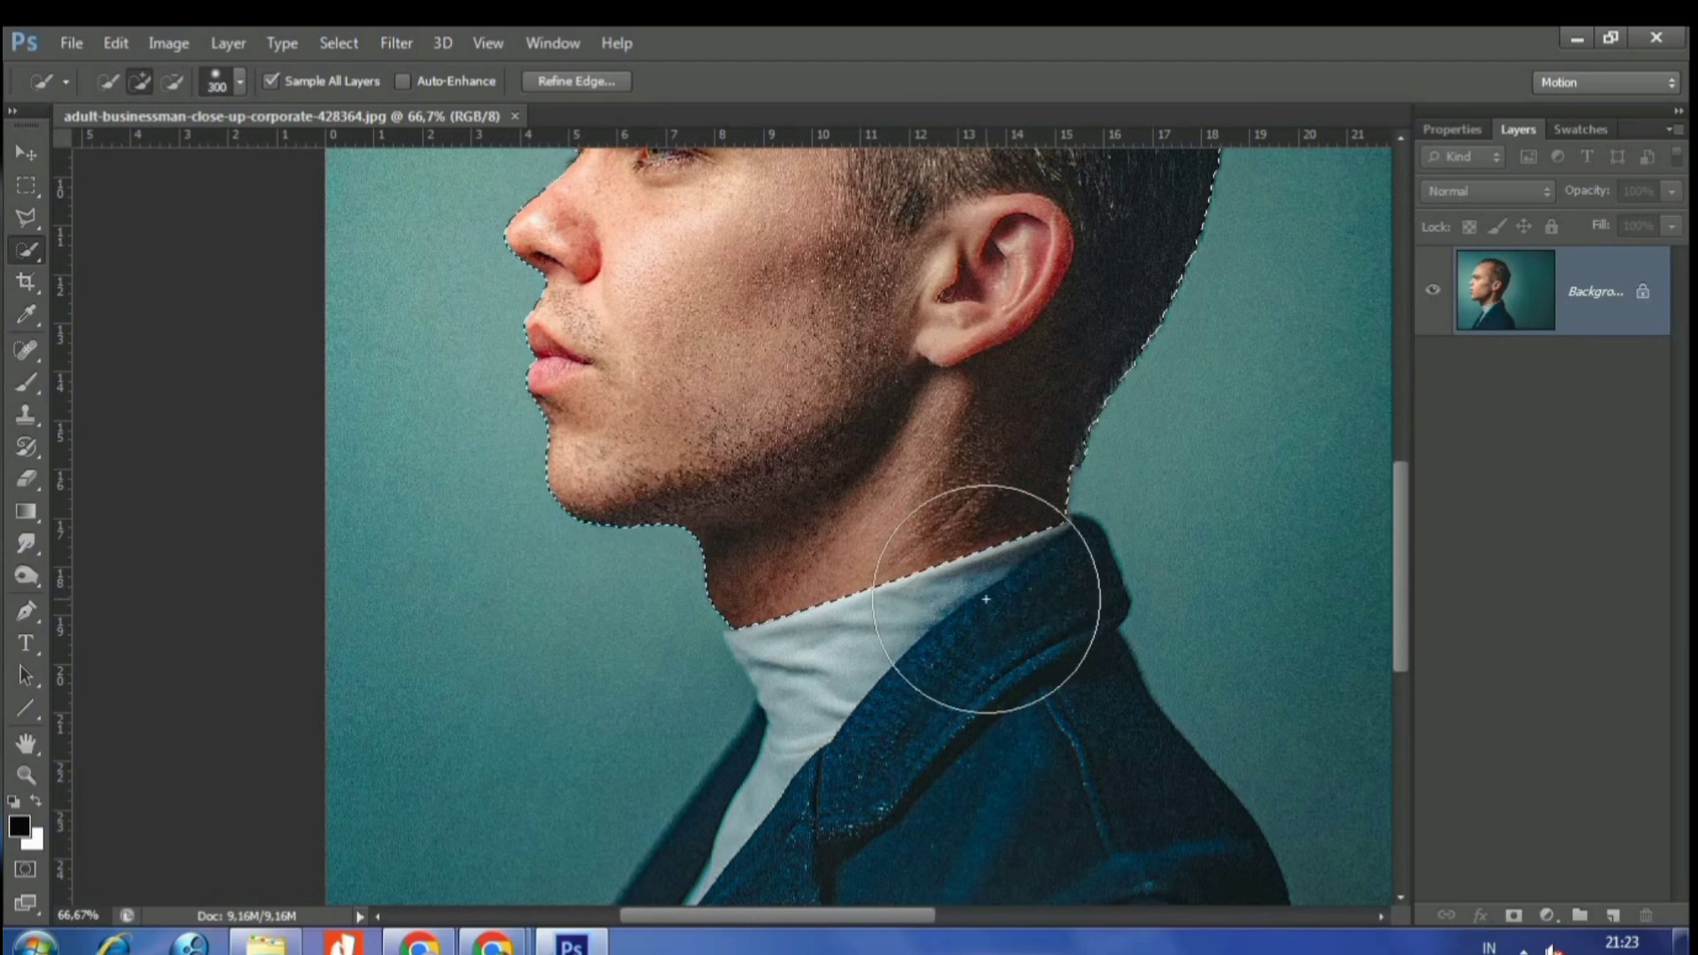
pyautogui.click(986, 599)
pyautogui.moveTo(1023, 599)
pyautogui.mouseDown()
pyautogui.moveTo(1022, 699)
pyautogui.moveTo(1079, 810)
pyautogui.mouseUp()
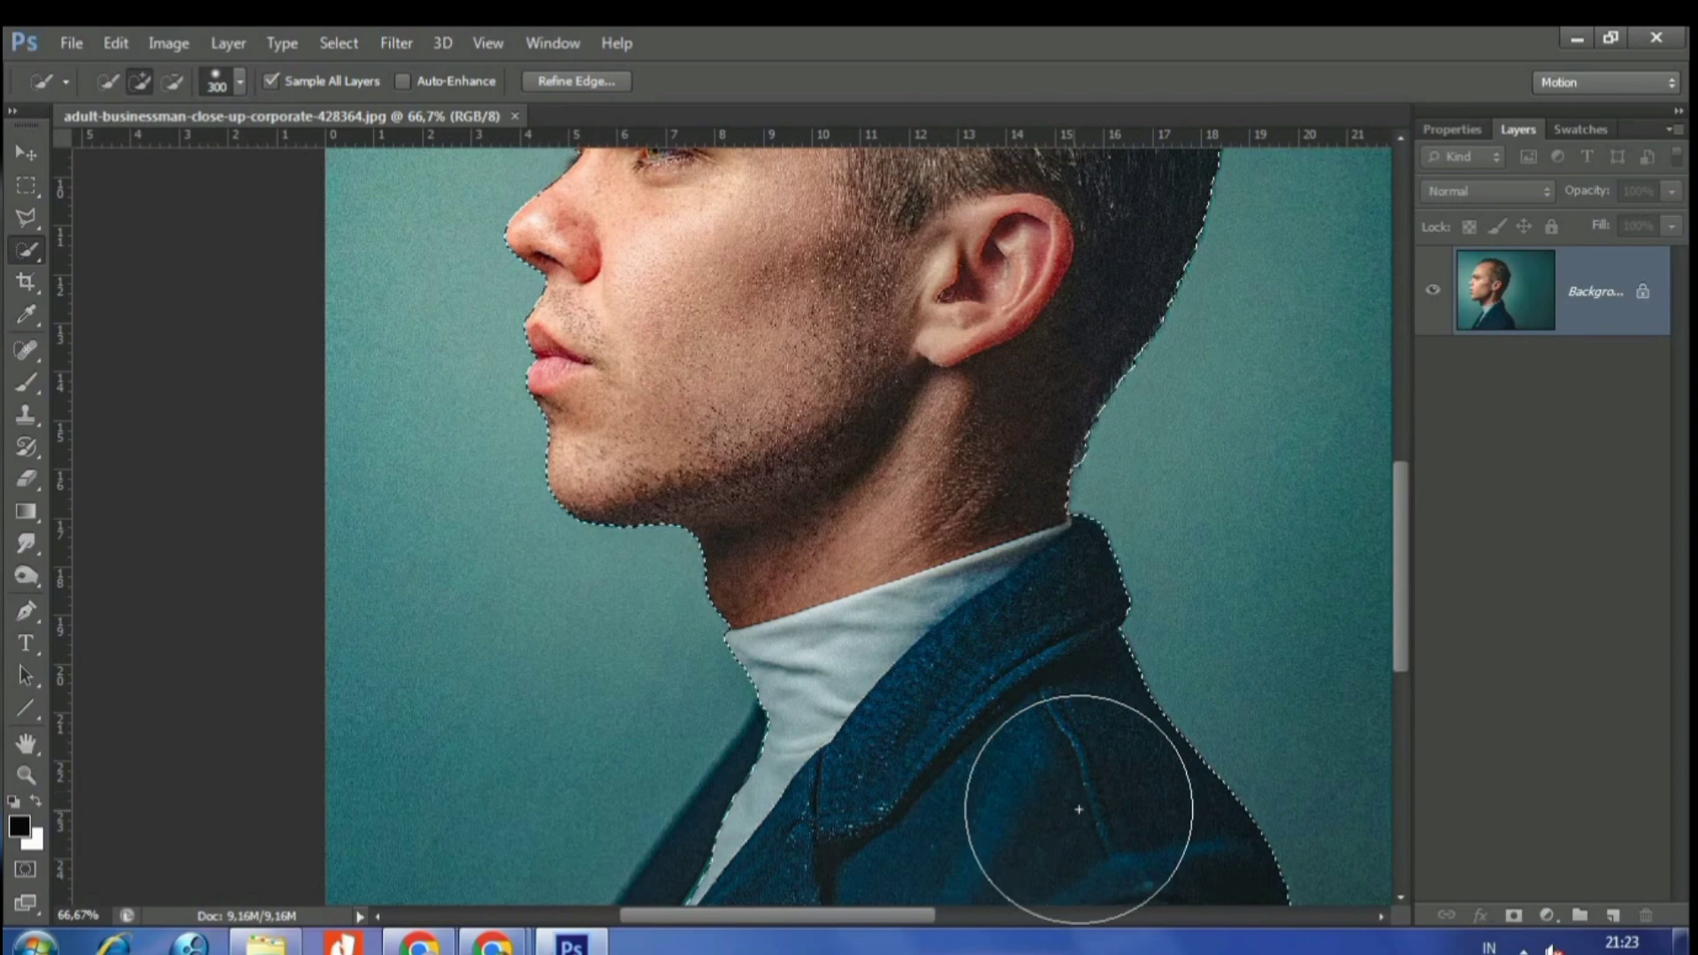
pyautogui.scroll(-2, 887, 796)
pyautogui.scroll(-3, 853, 784)
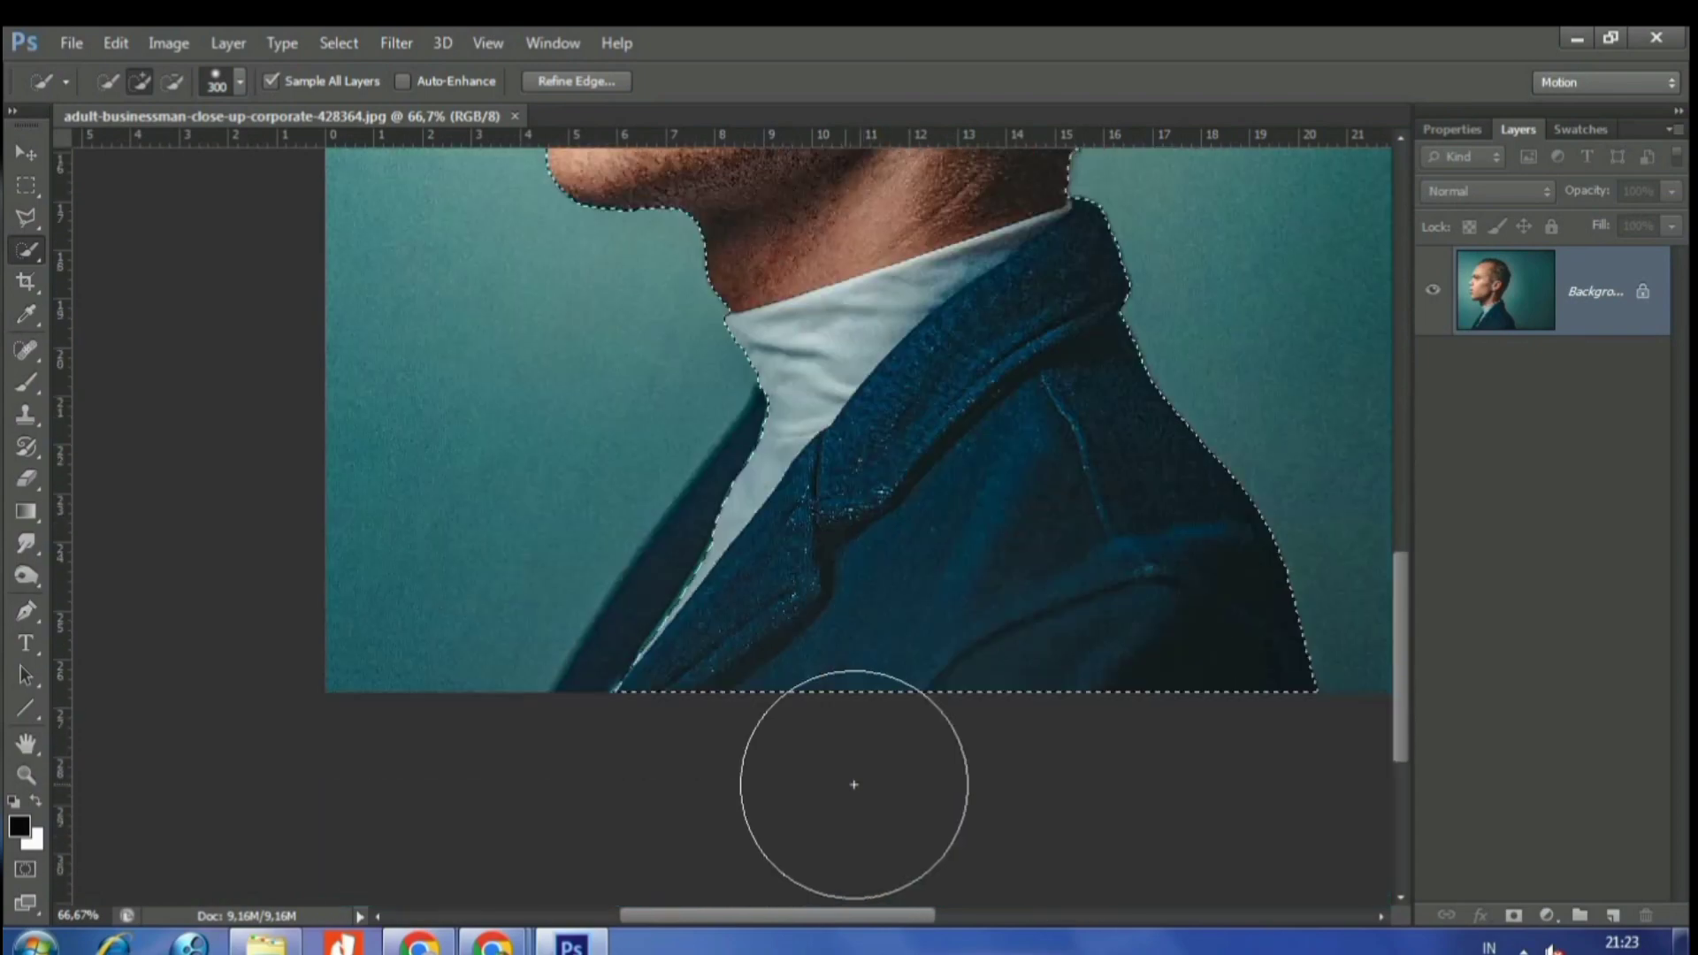
pyautogui.click(725, 641)
pyautogui.moveTo(739, 630); pyautogui.dragTo(750, 598)
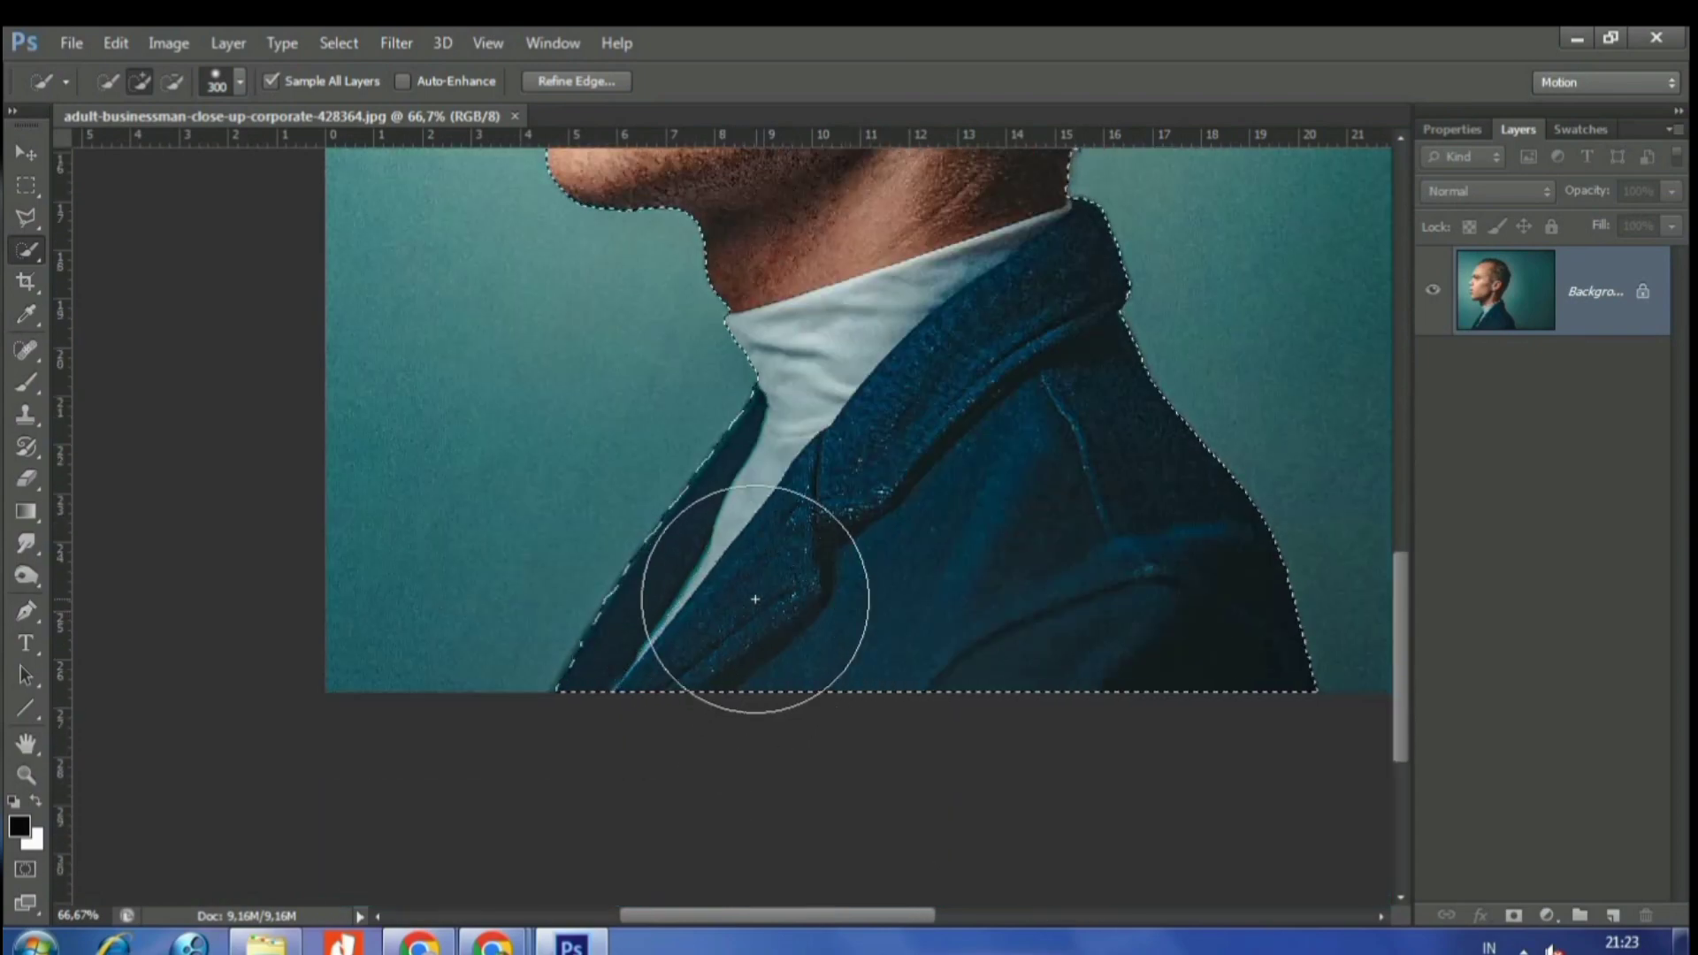
pyautogui.scroll(2, 814, 560)
pyautogui.scroll(3, 848, 540)
pyautogui.scroll(2, 846, 552)
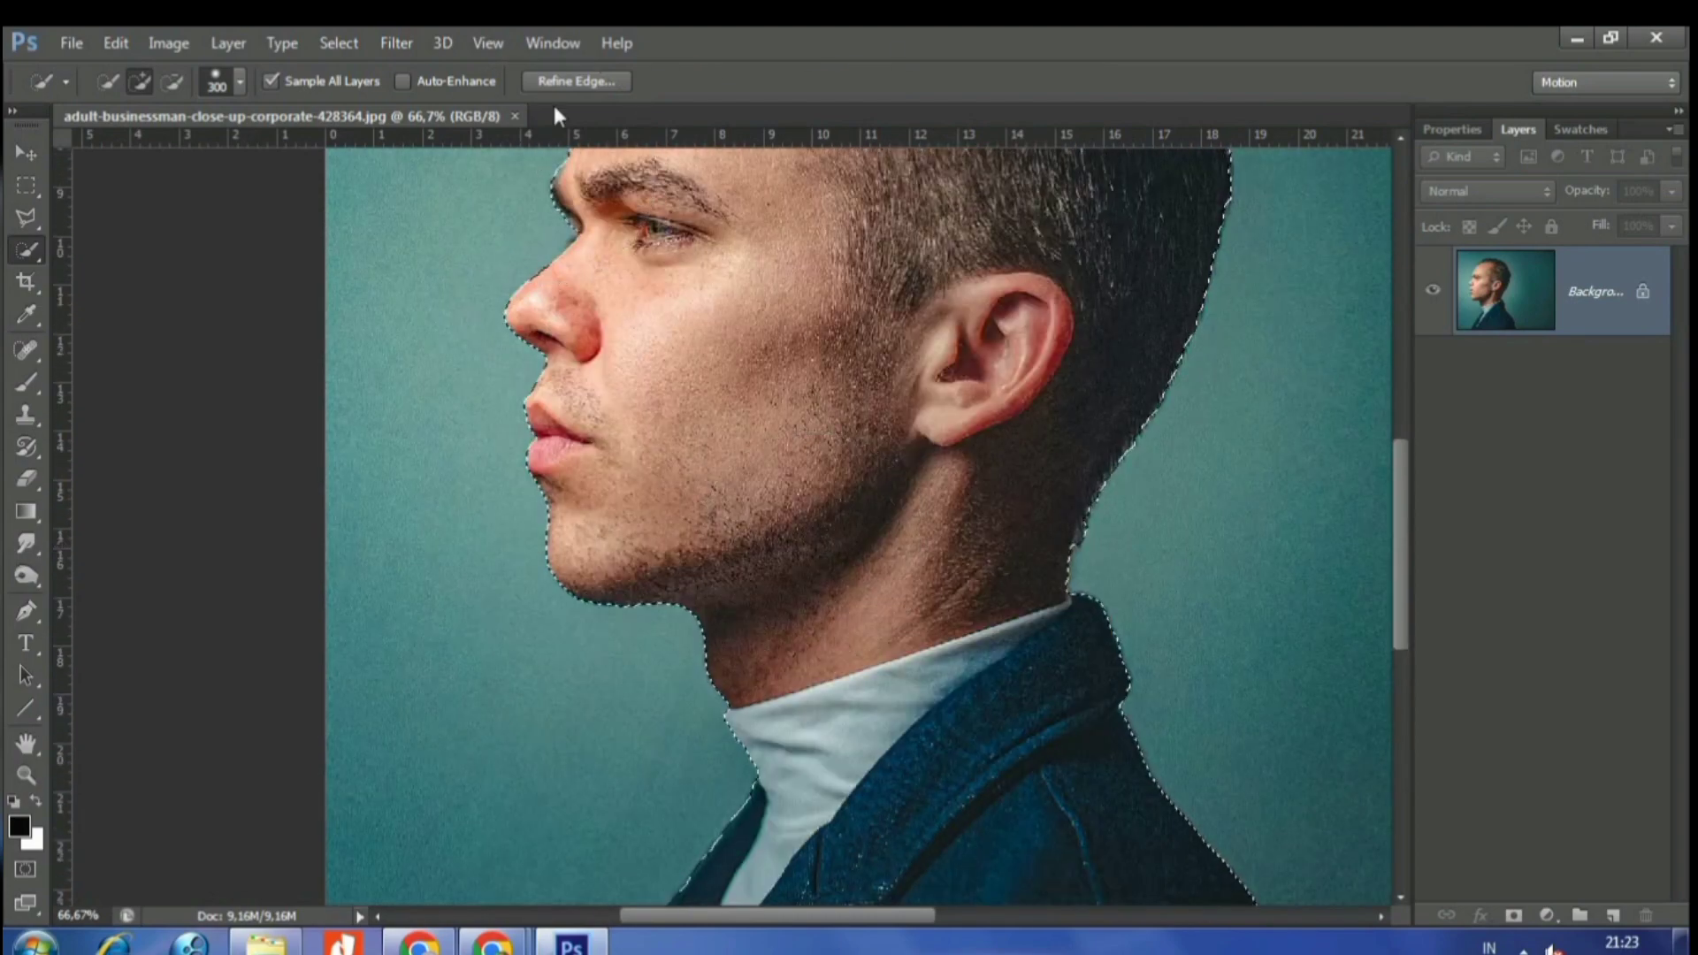
# - In Refine Edge, brush over the neck and hair edges at the top and back of the head
pyautogui.click(569, 82)
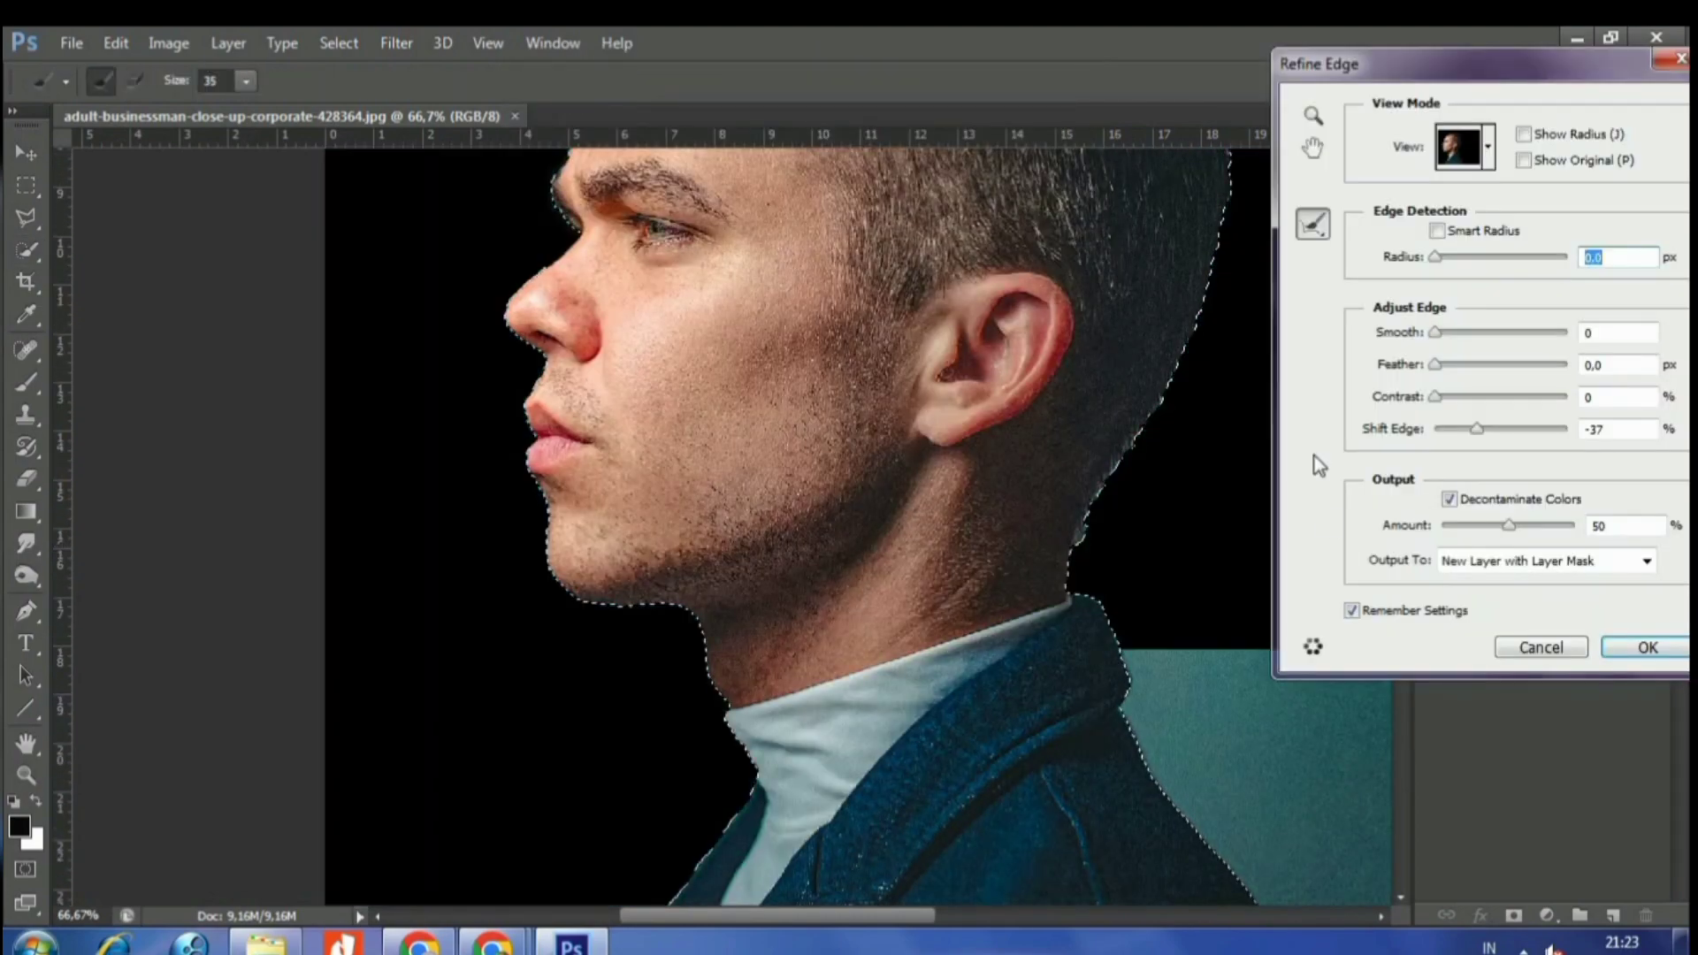
pyautogui.moveTo(1240, 523)
pyautogui.mouseDown()
pyautogui.moveTo(1129, 501)
pyautogui.moveTo(1135, 399)
pyautogui.moveTo(1202, 324)
pyautogui.mouseUp()
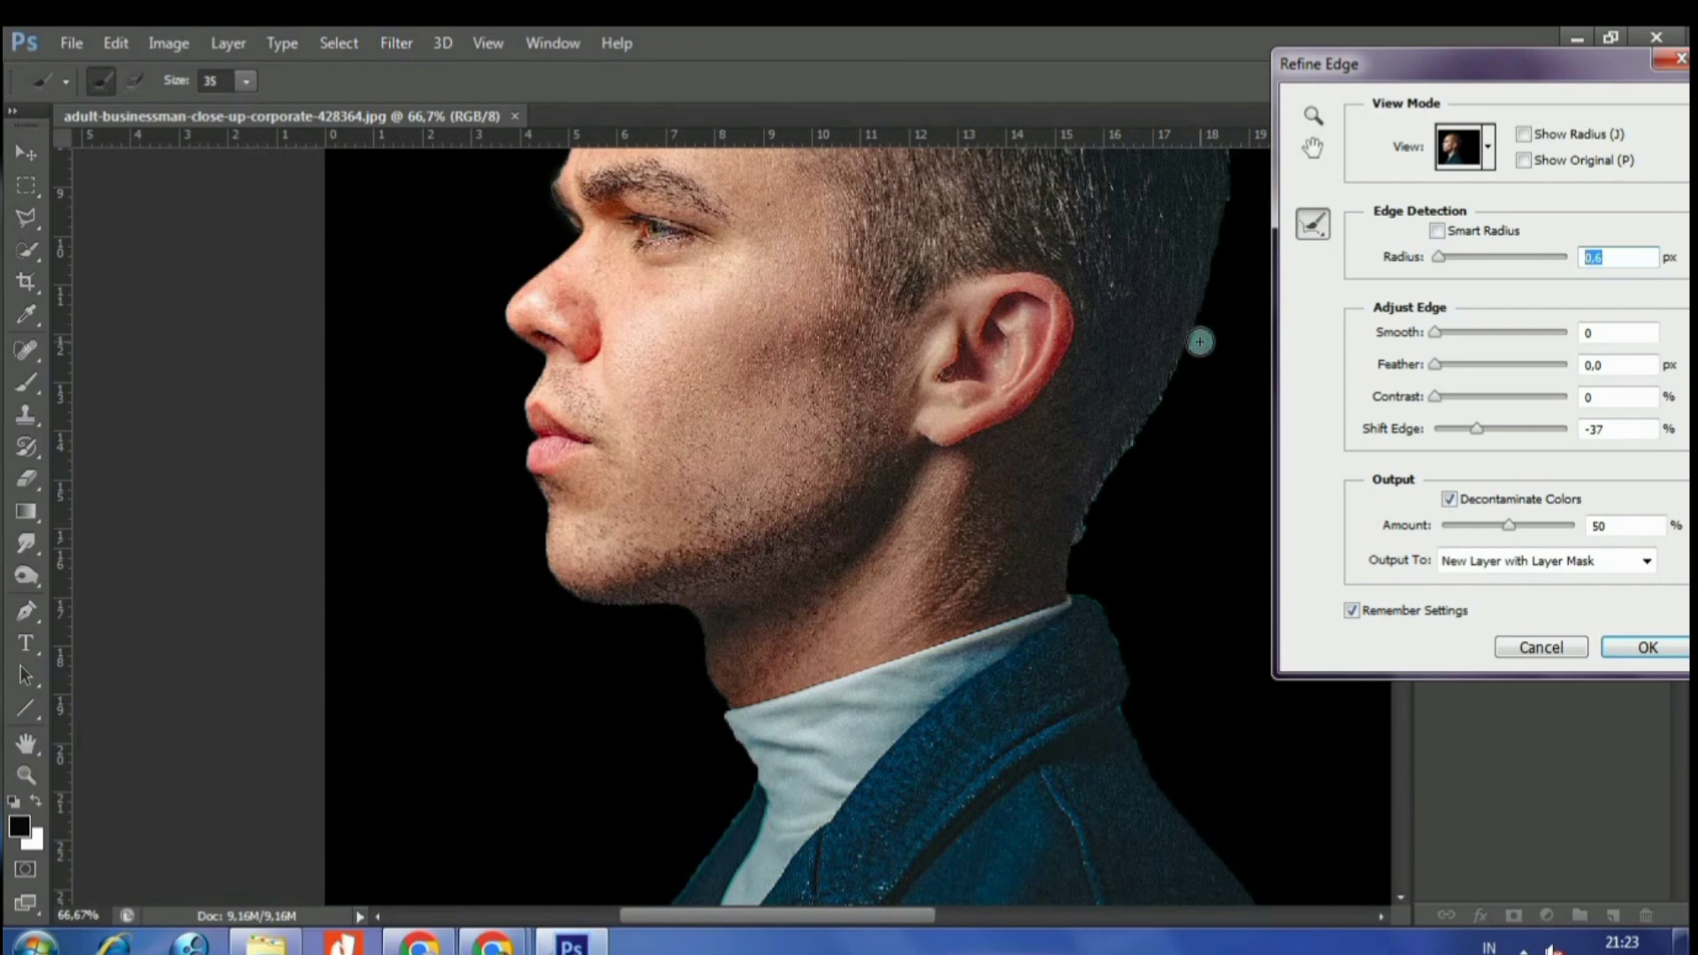
pyautogui.moveTo(1173, 400); pyautogui.dragTo(1156, 436)
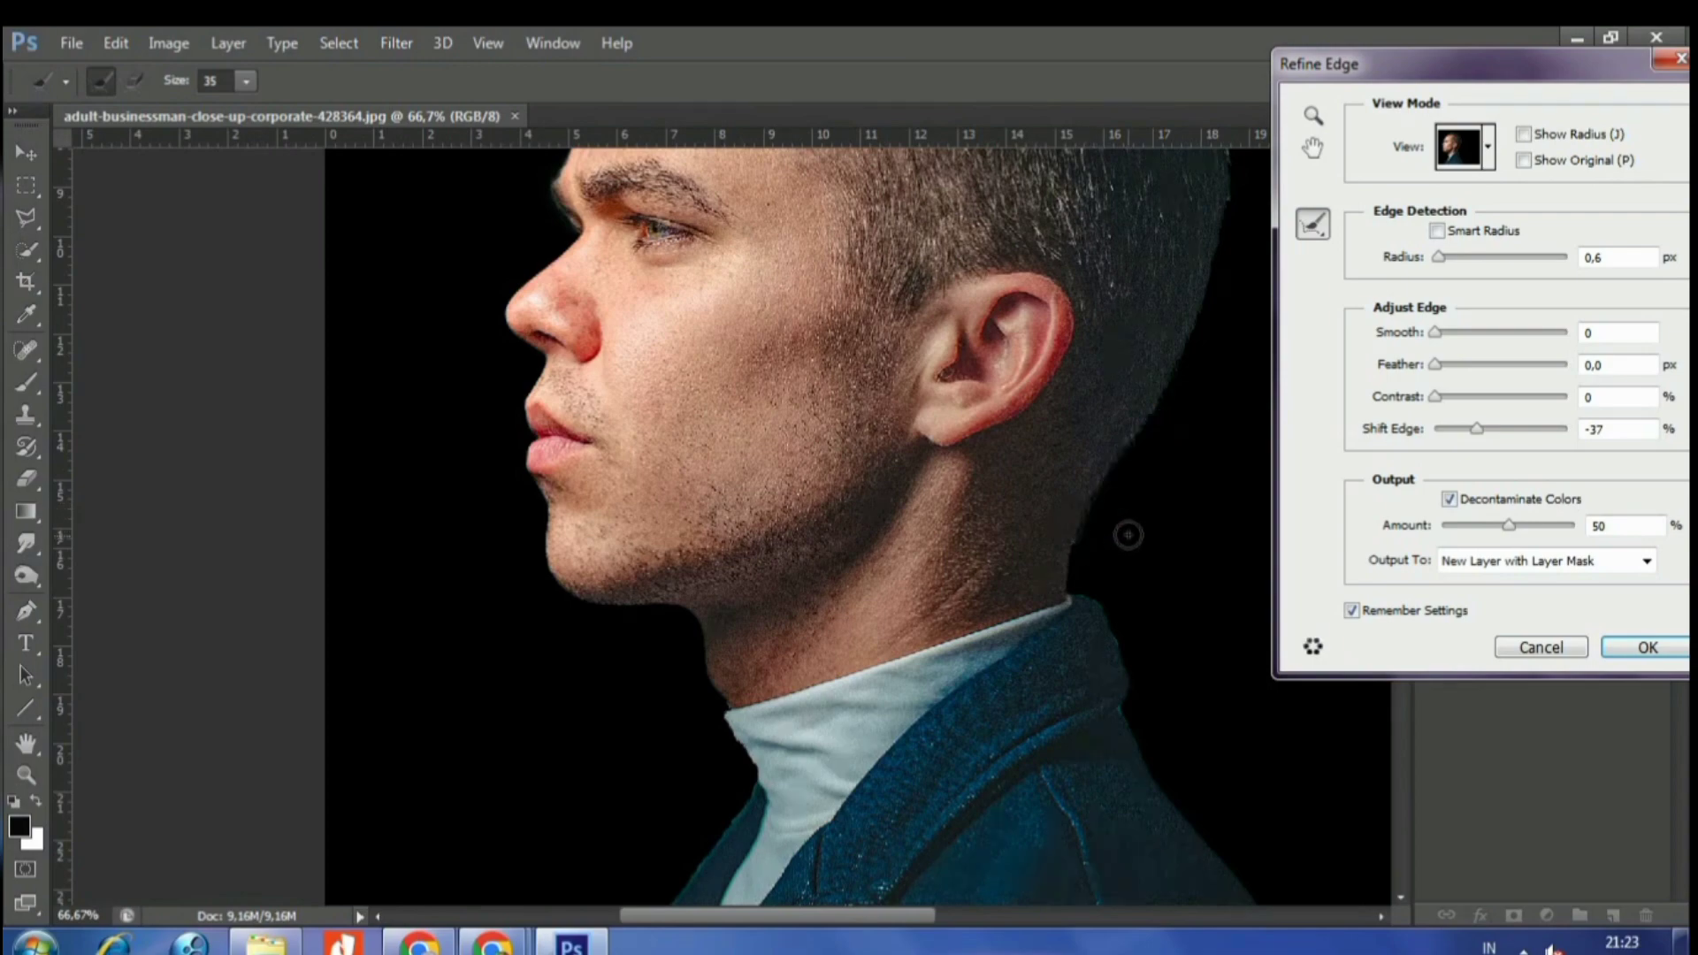
pyautogui.scroll(3, 1130, 482)
pyautogui.scroll(1, 1130, 480)
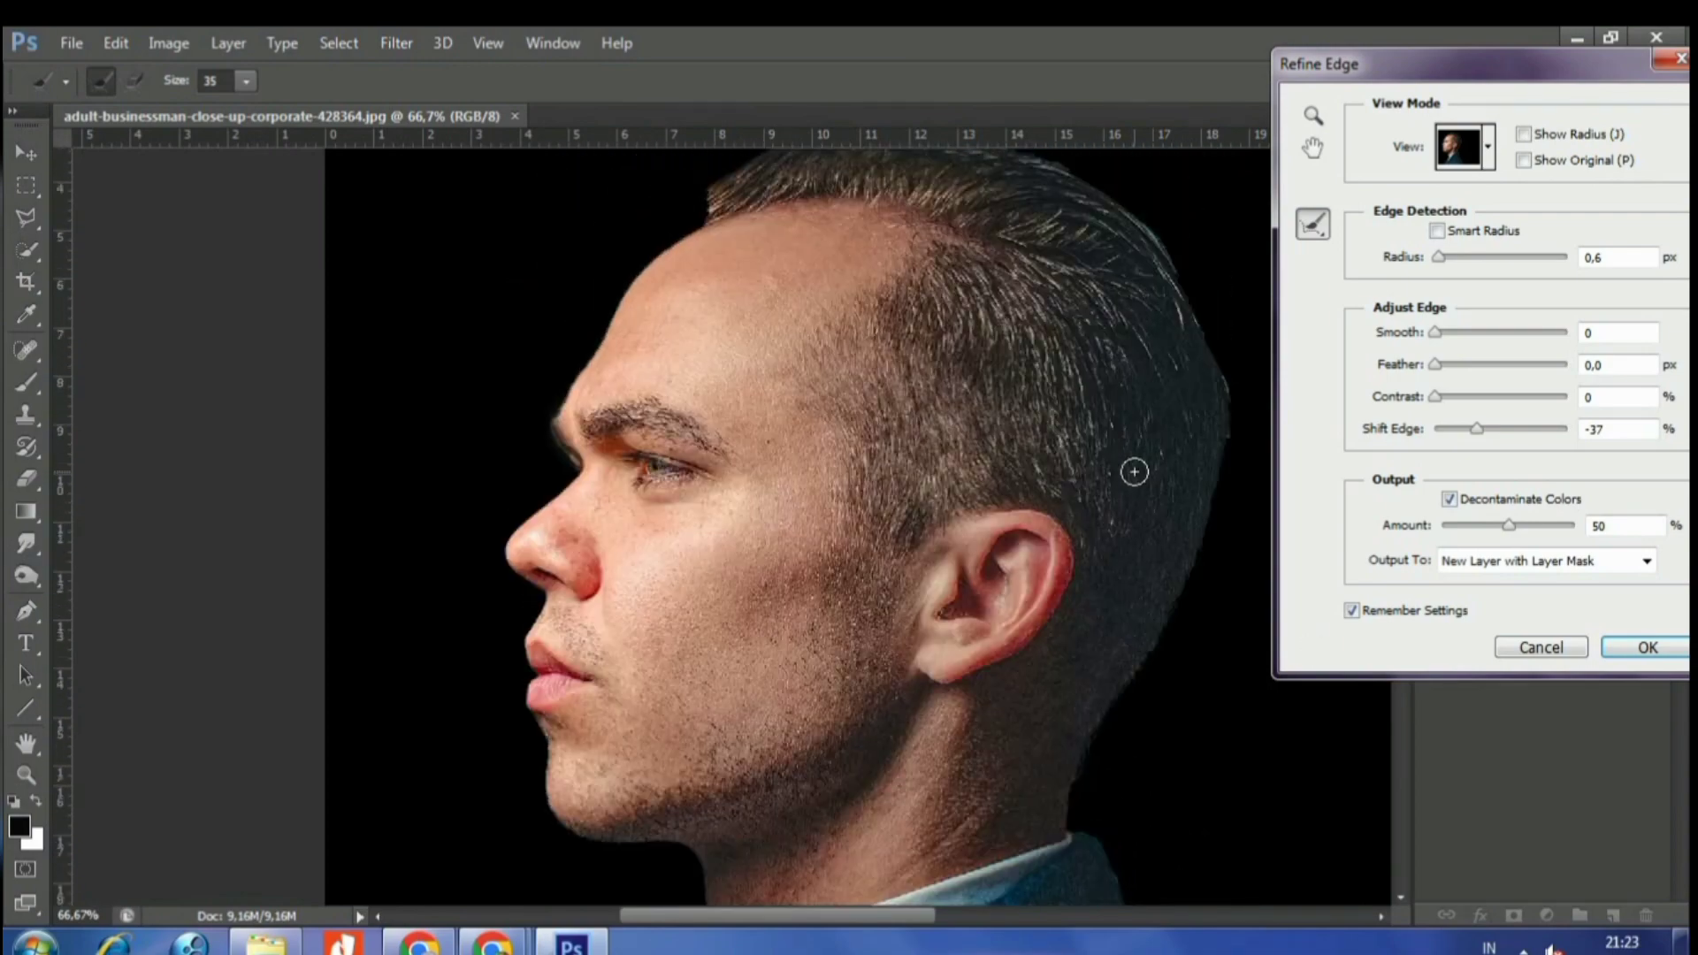
pyautogui.scroll(3, 1134, 467)
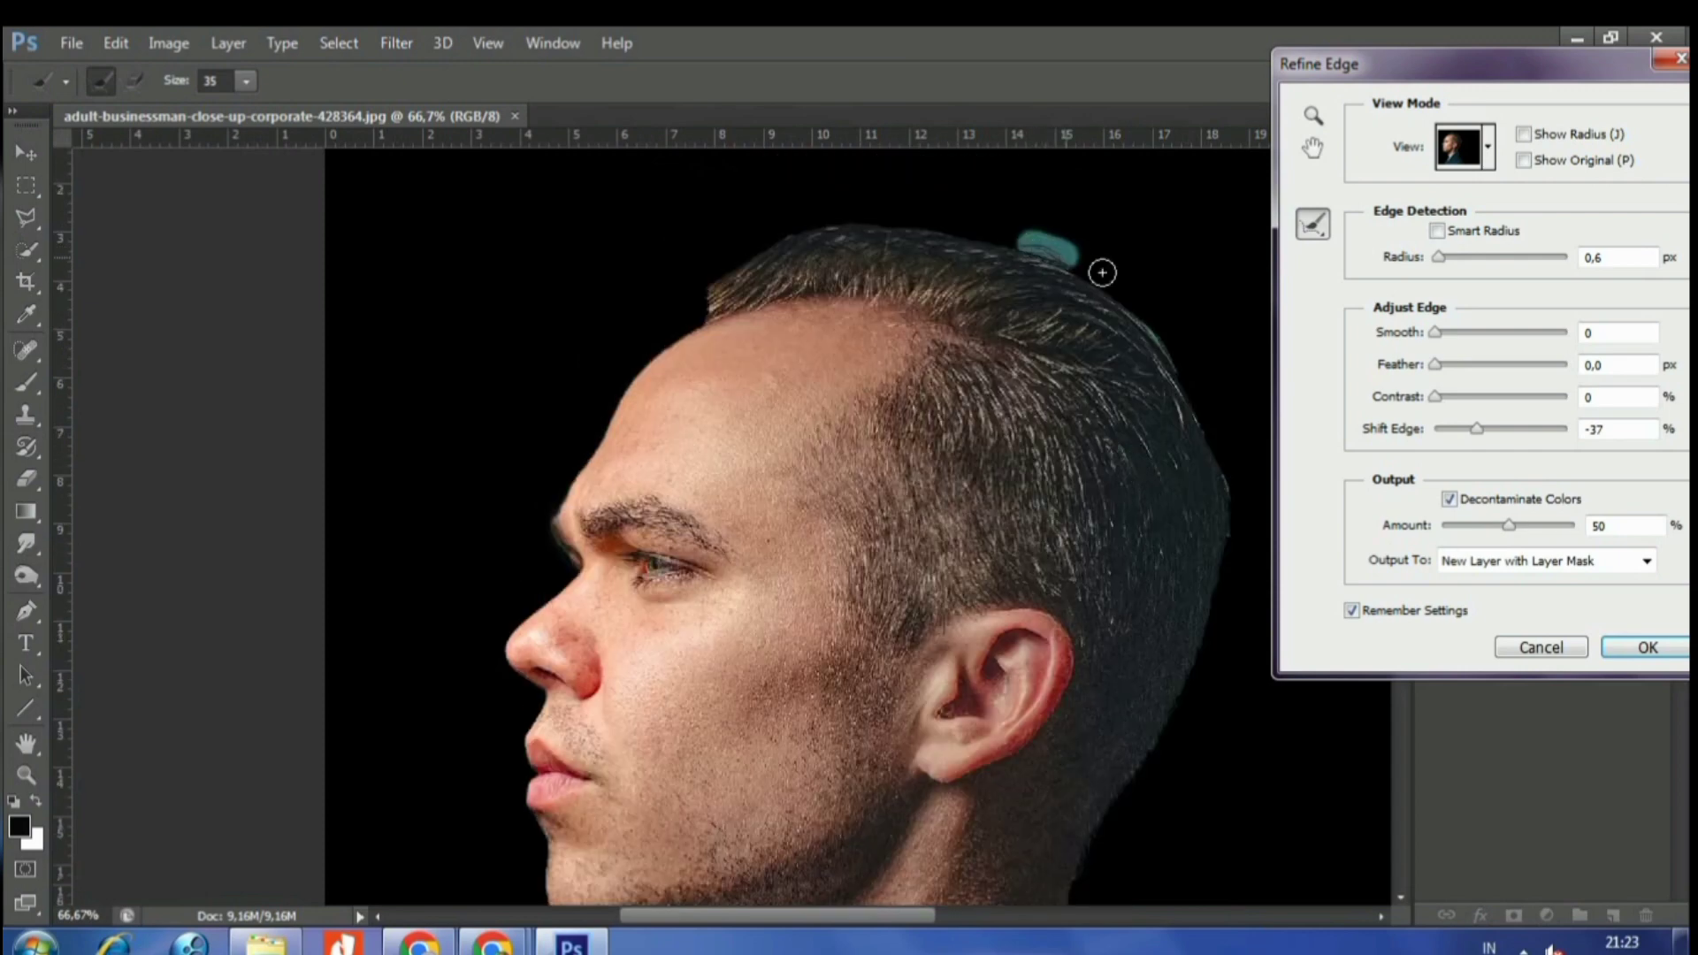
pyautogui.click(1143, 310)
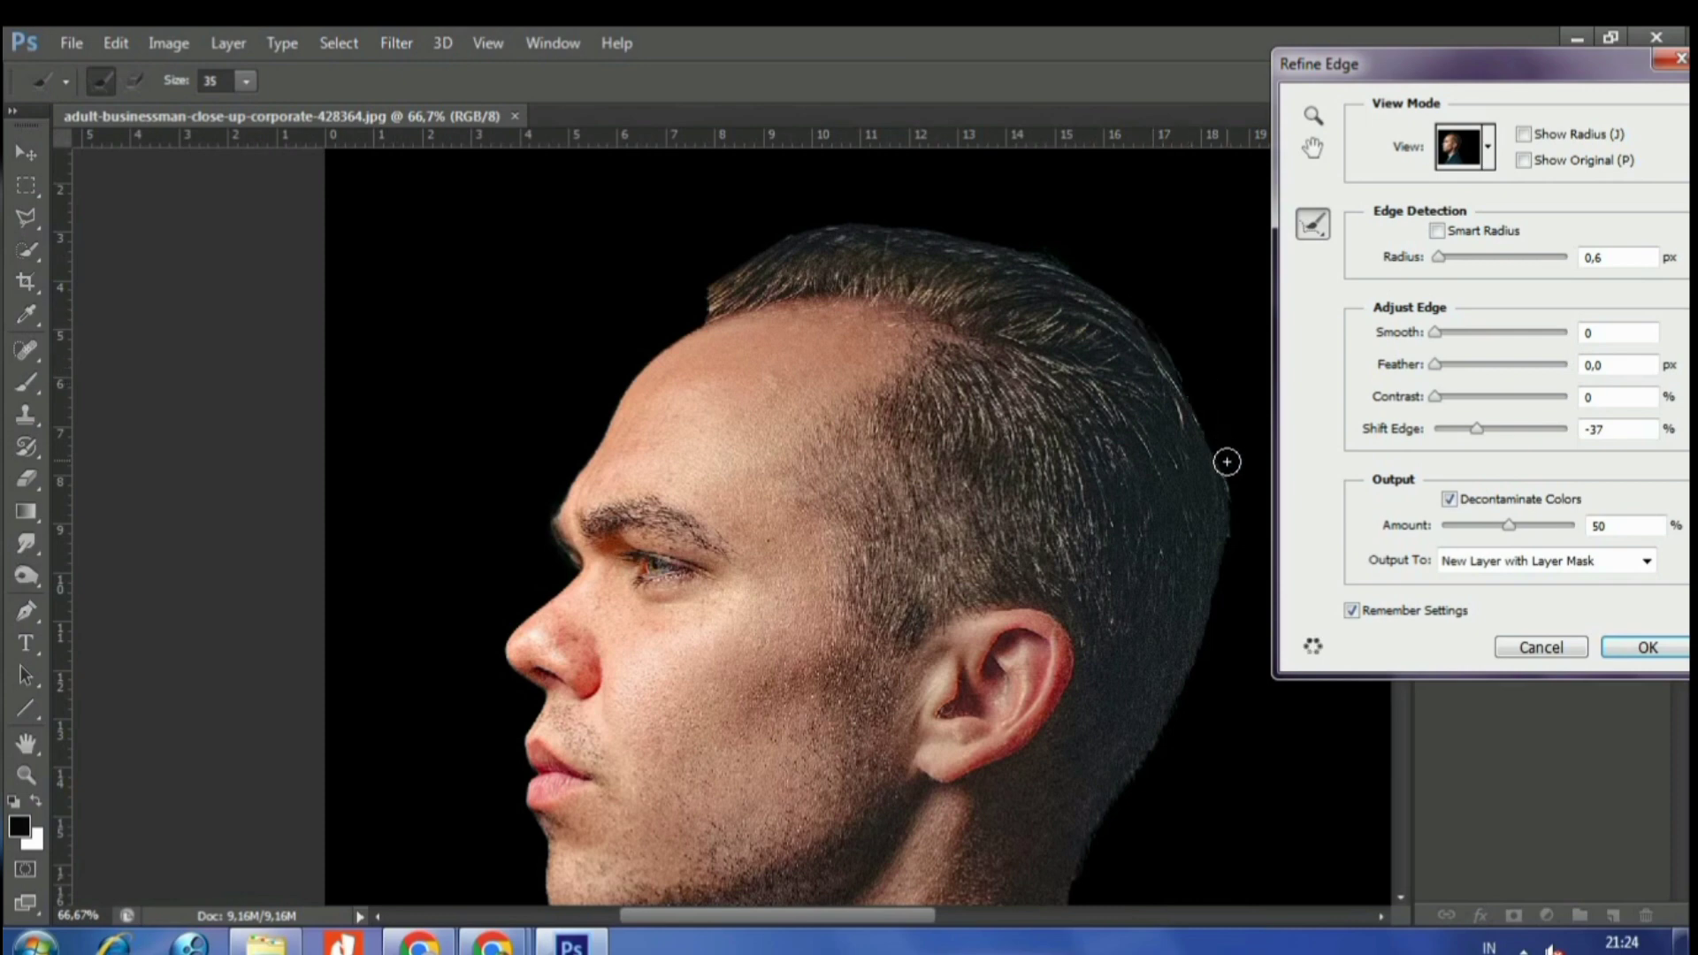
pyautogui.moveTo(1226, 457); pyautogui.dragTo(1230, 474)
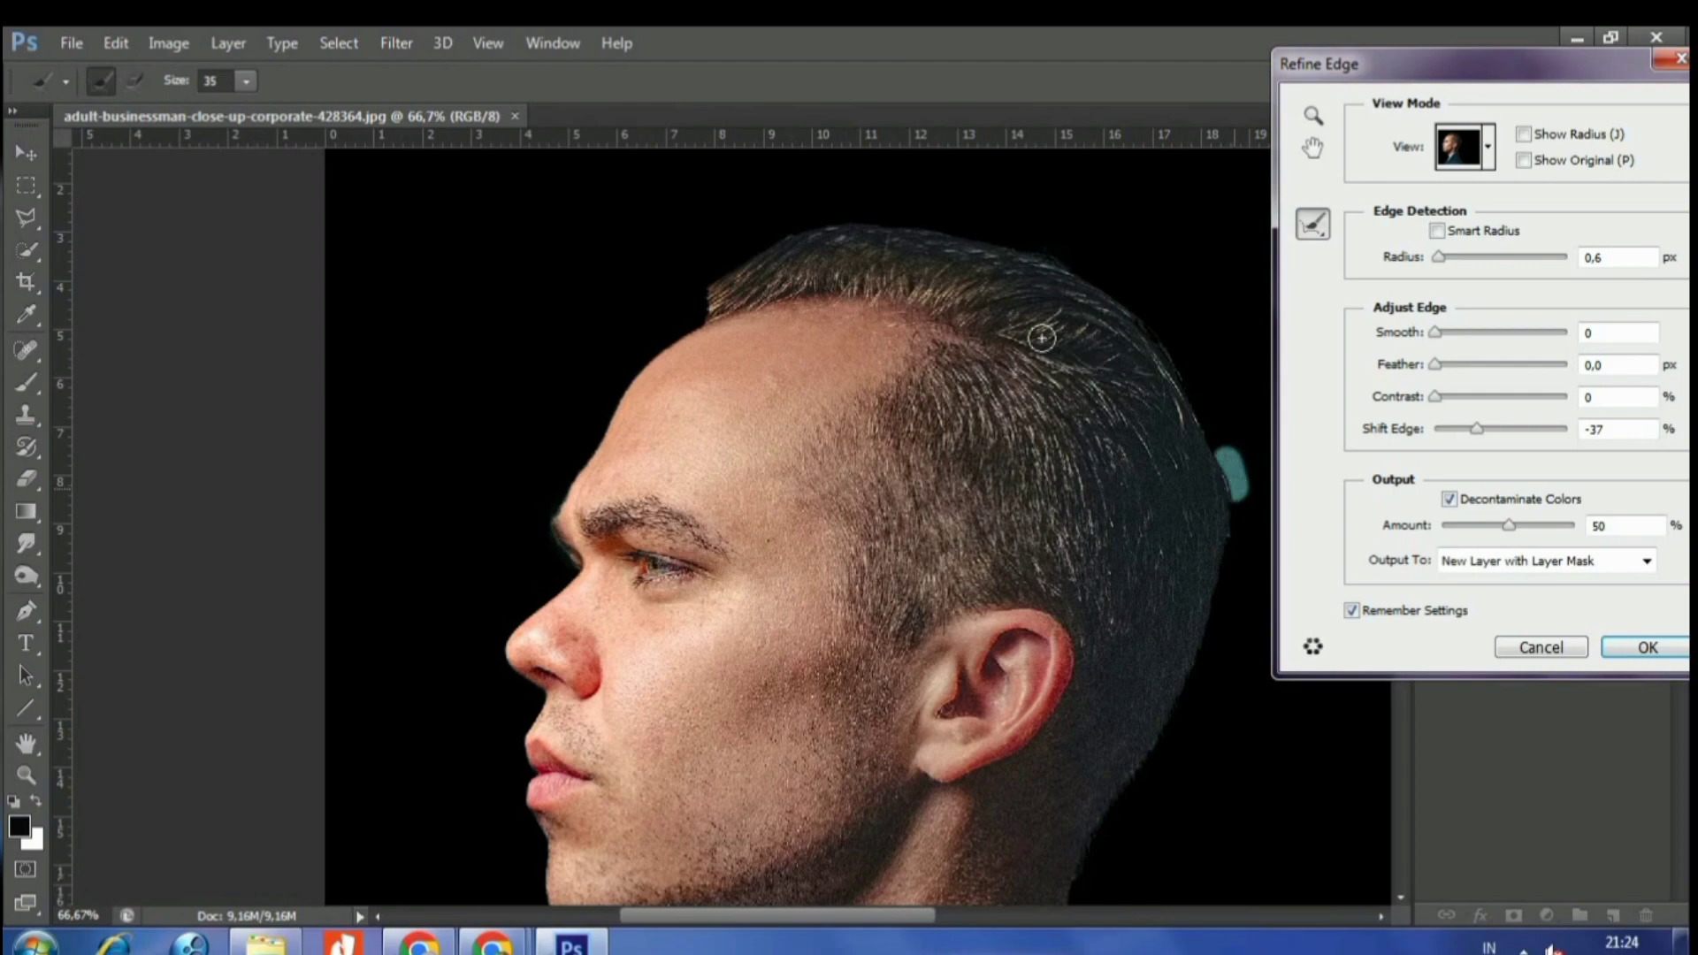
# - Refine the selection edge along the neck and collar
pyautogui.scroll(-3, 1025, 336)
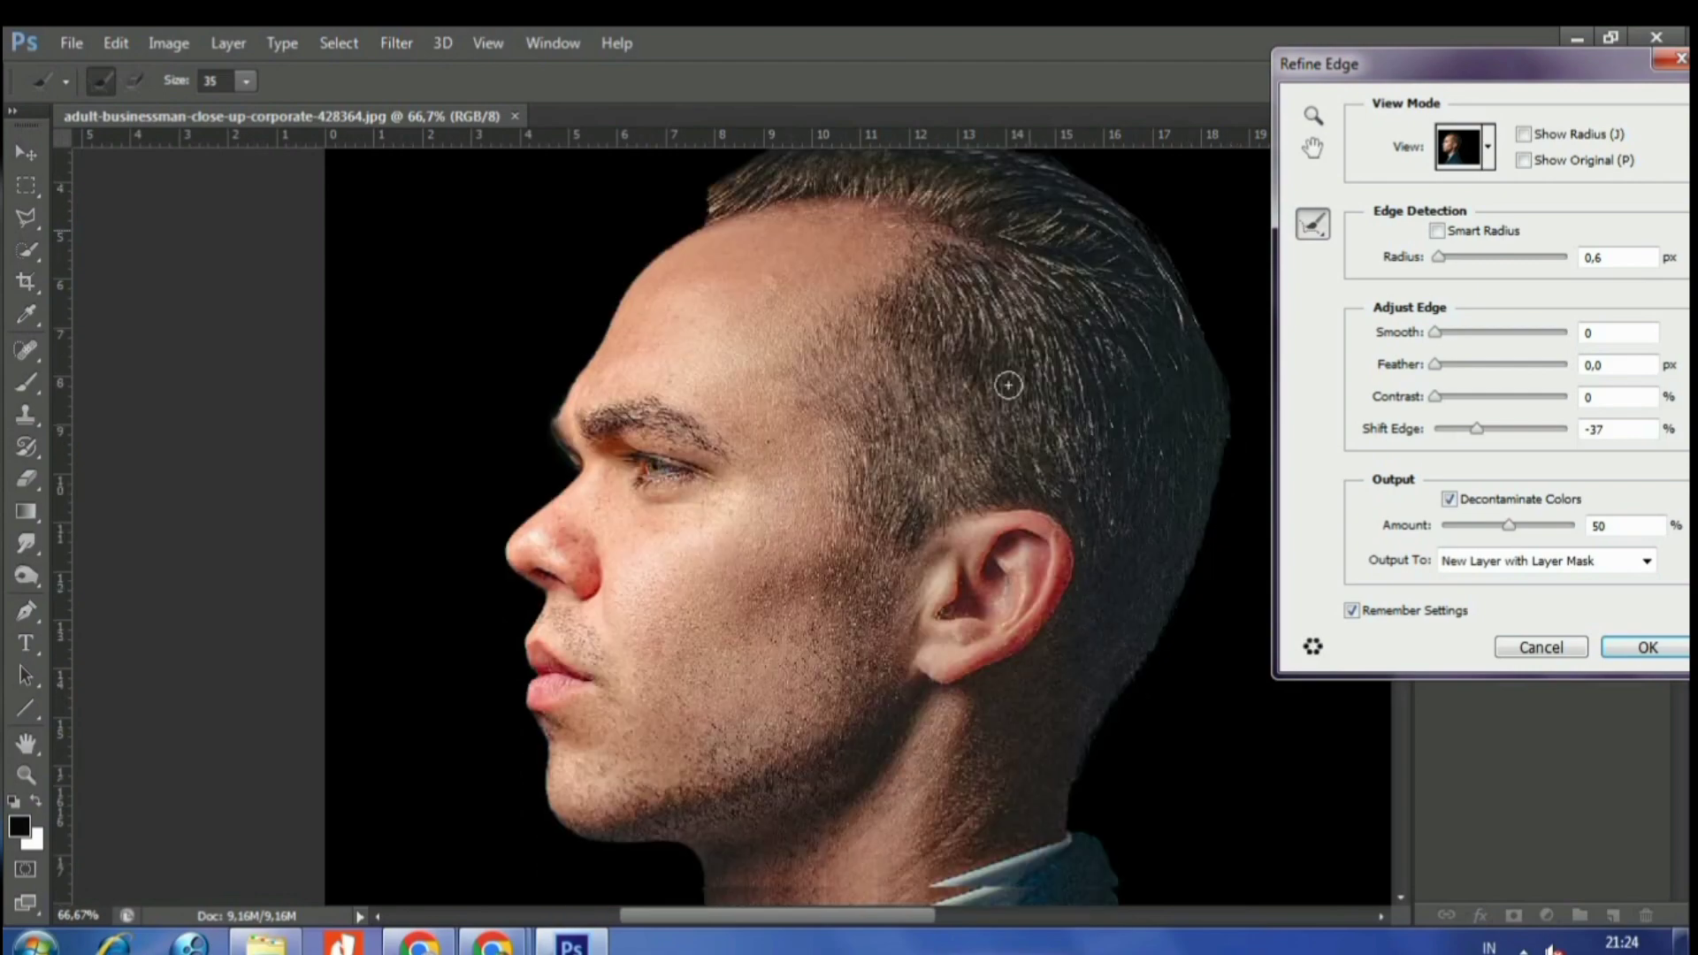
pyautogui.scroll(-3, 1012, 383)
pyautogui.scroll(-3, 908, 477)
pyautogui.scroll(-2, 885, 469)
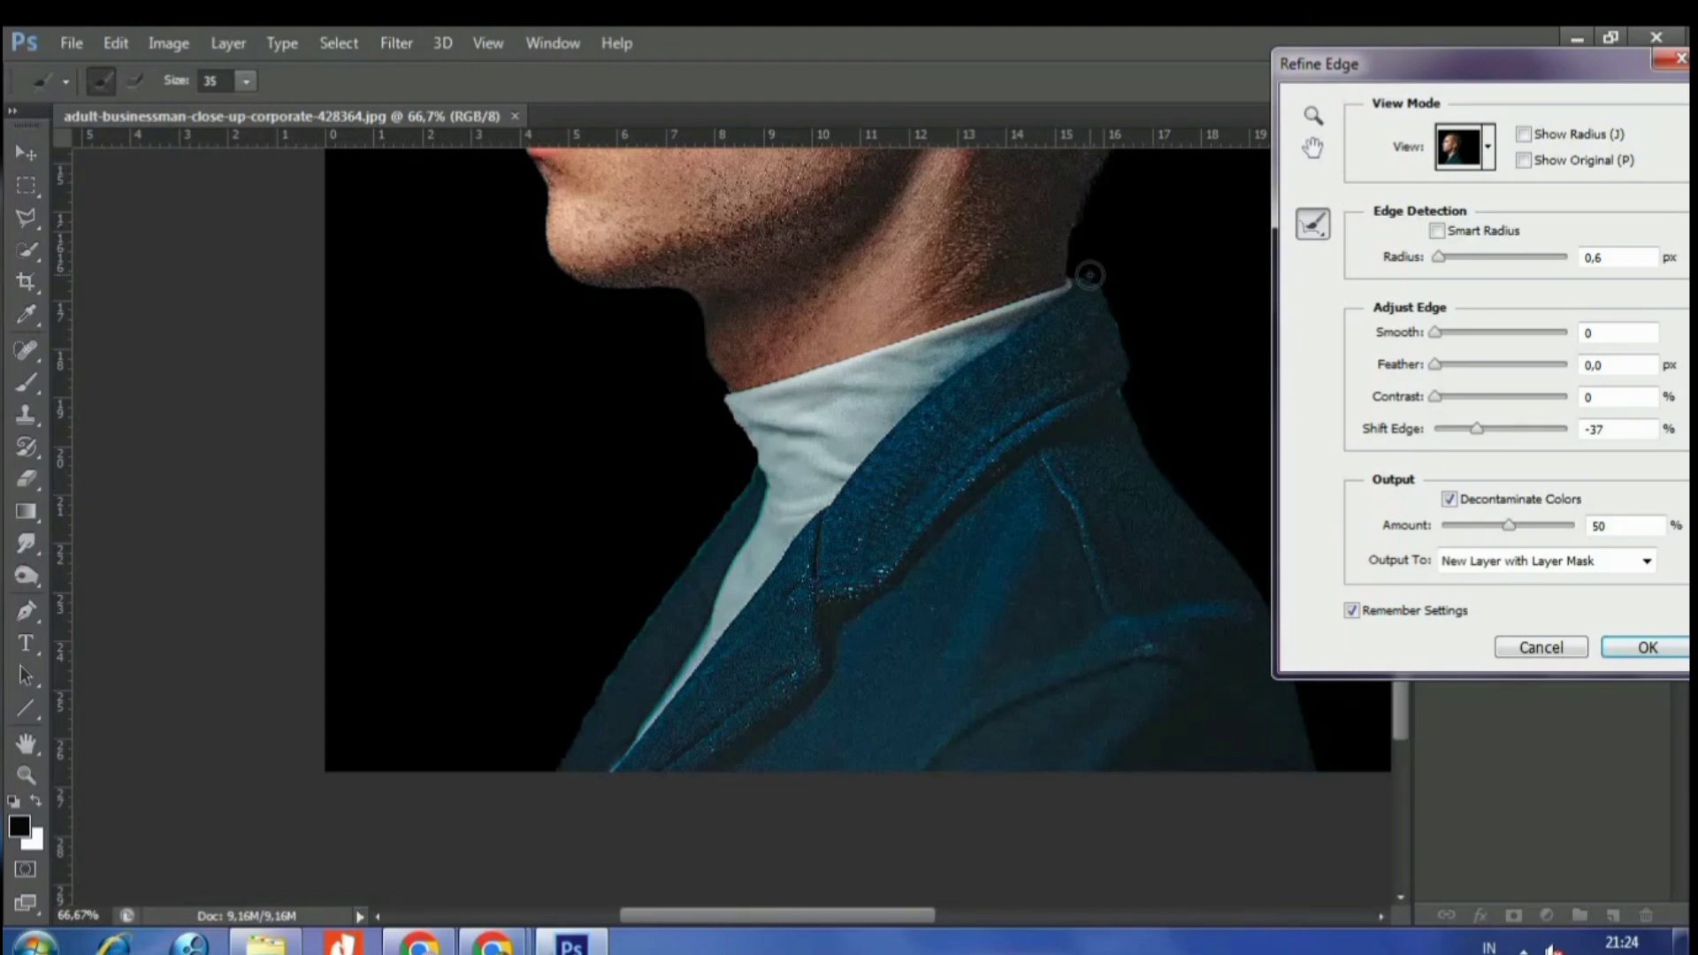
pyautogui.scroll(1, 1090, 275)
pyautogui.moveTo(1118, 273); pyautogui.dragTo(631, 395)
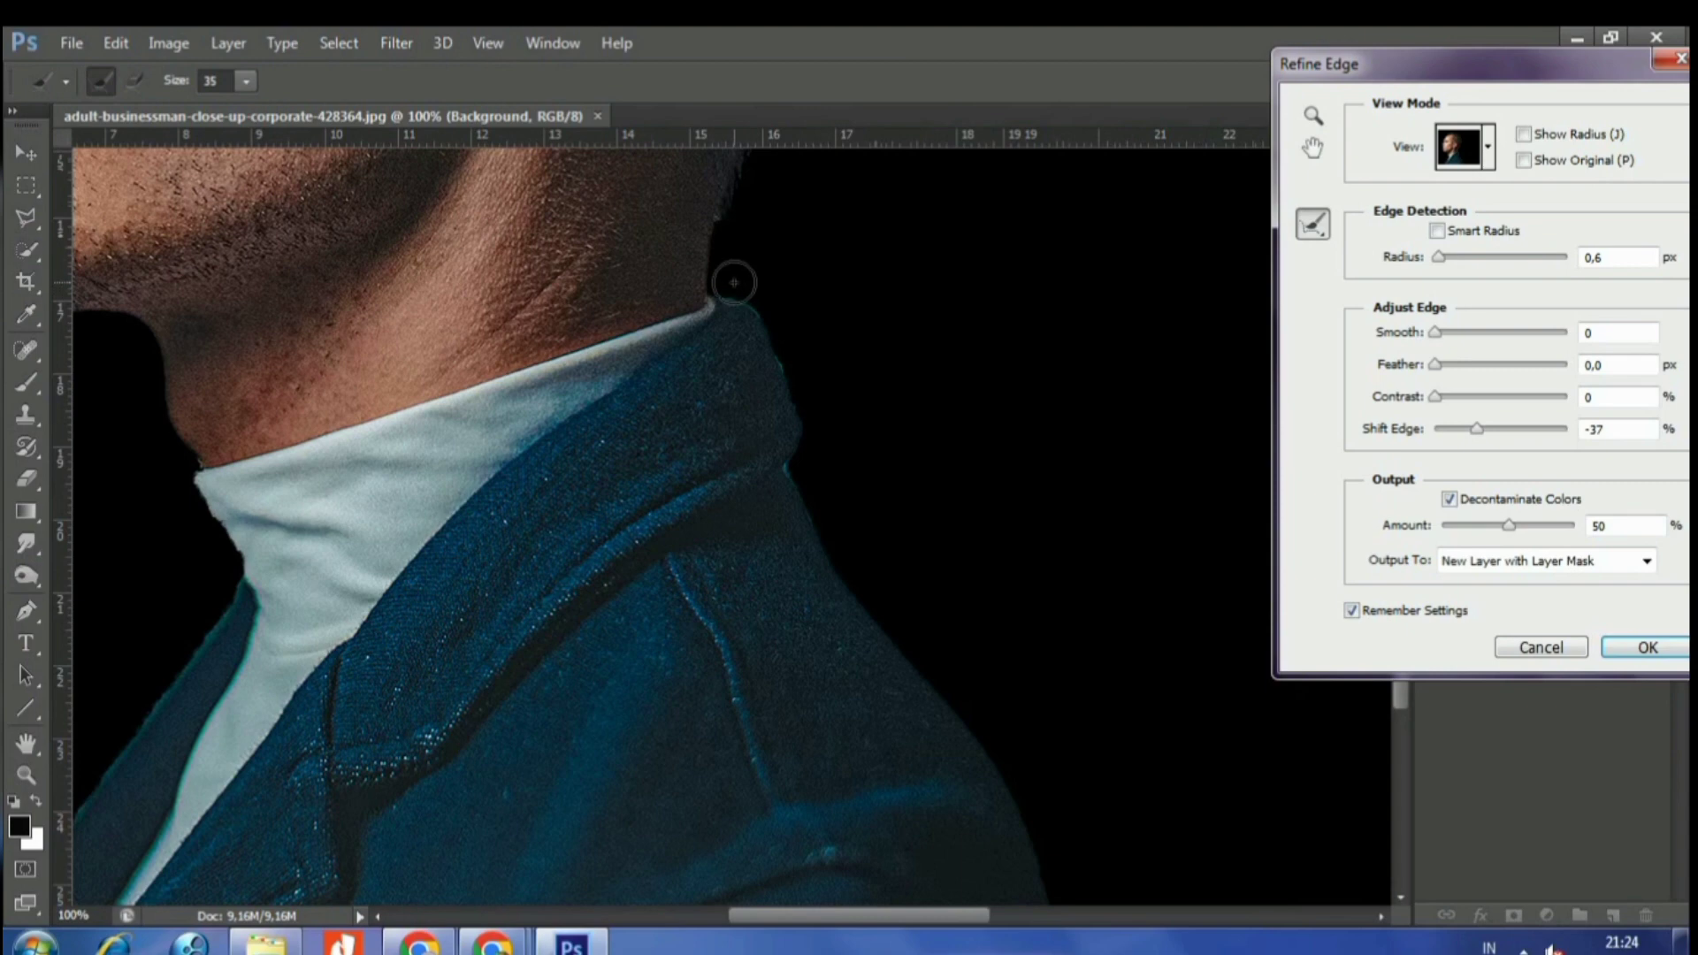
pyautogui.moveTo(732, 277)
pyautogui.mouseDown()
pyautogui.moveTo(777, 304)
pyautogui.moveTo(833, 413)
pyautogui.mouseUp()
# - Output the refined cutout as a masked layer, then apply the mask into its pixels
pyautogui.click(1618, 648)
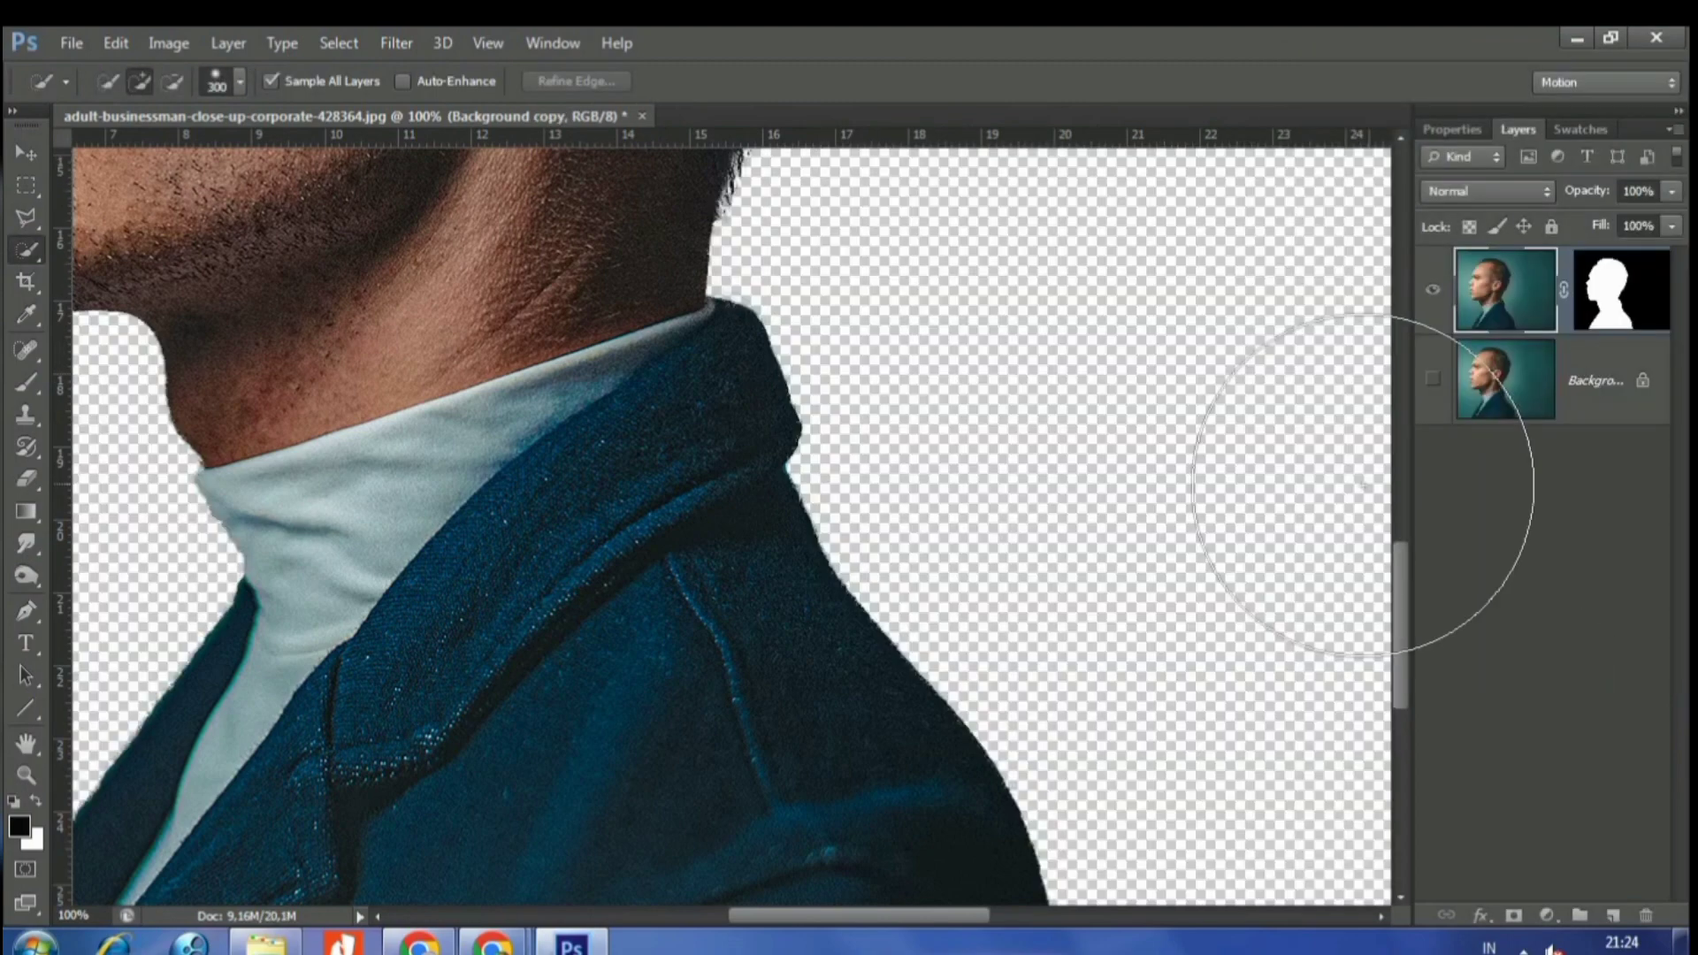
pyautogui.hotkey('ctrl', '-')
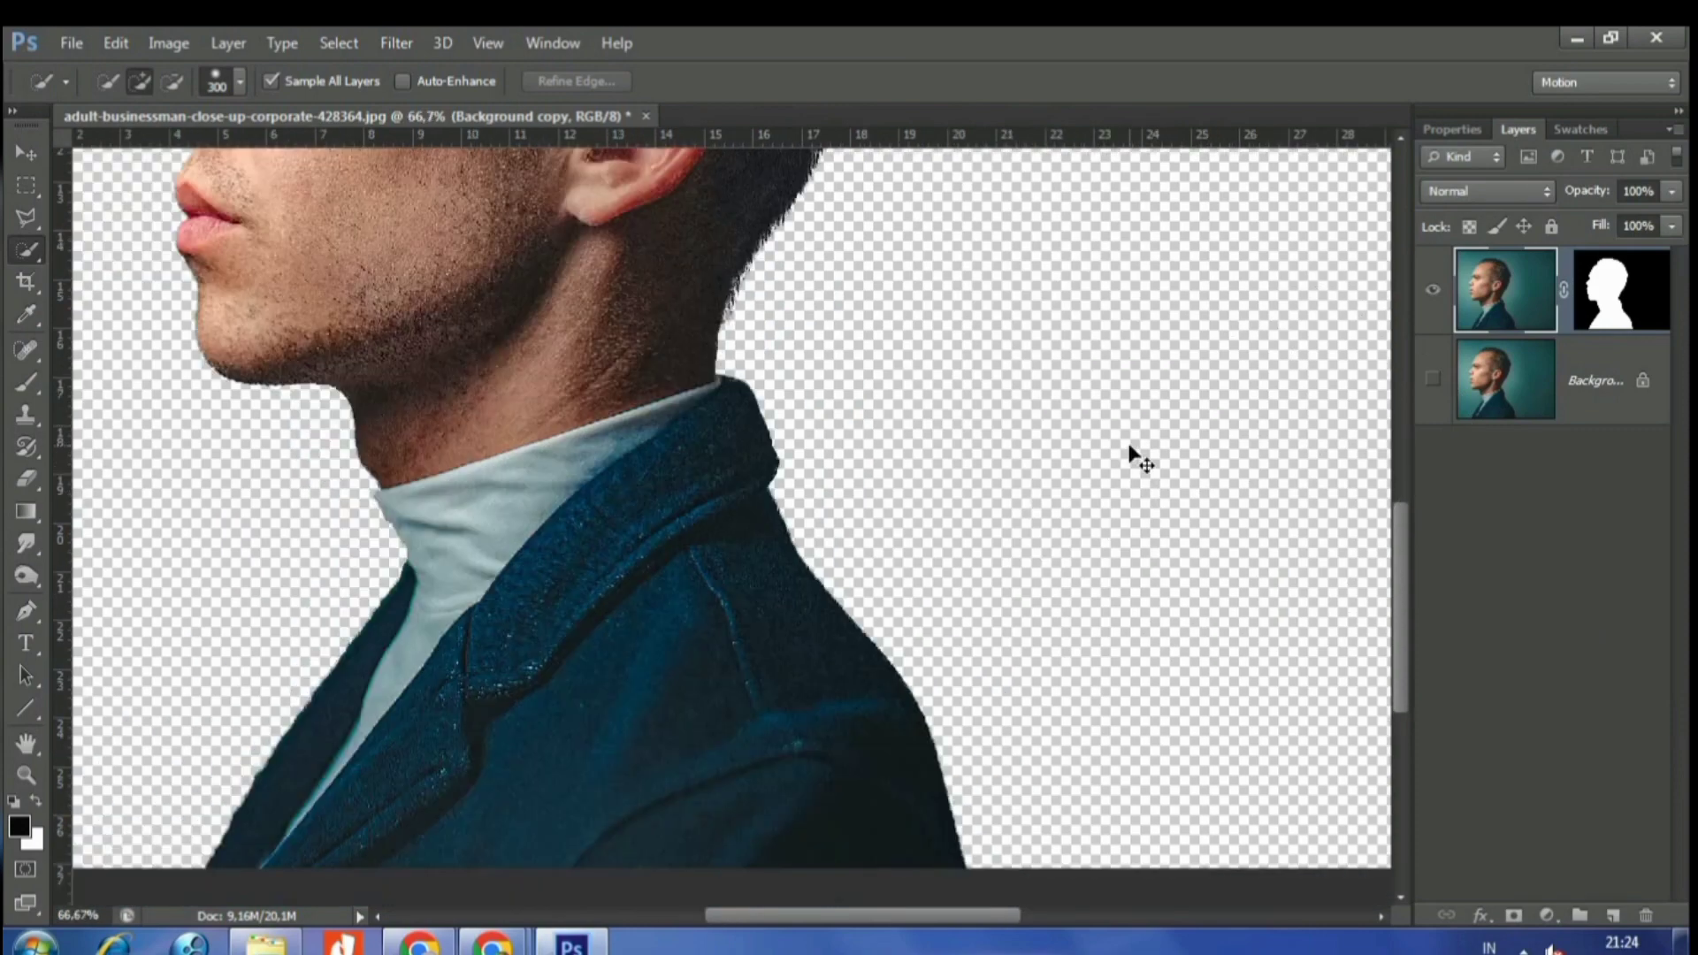
pyautogui.hotkey('ctrl', '-')
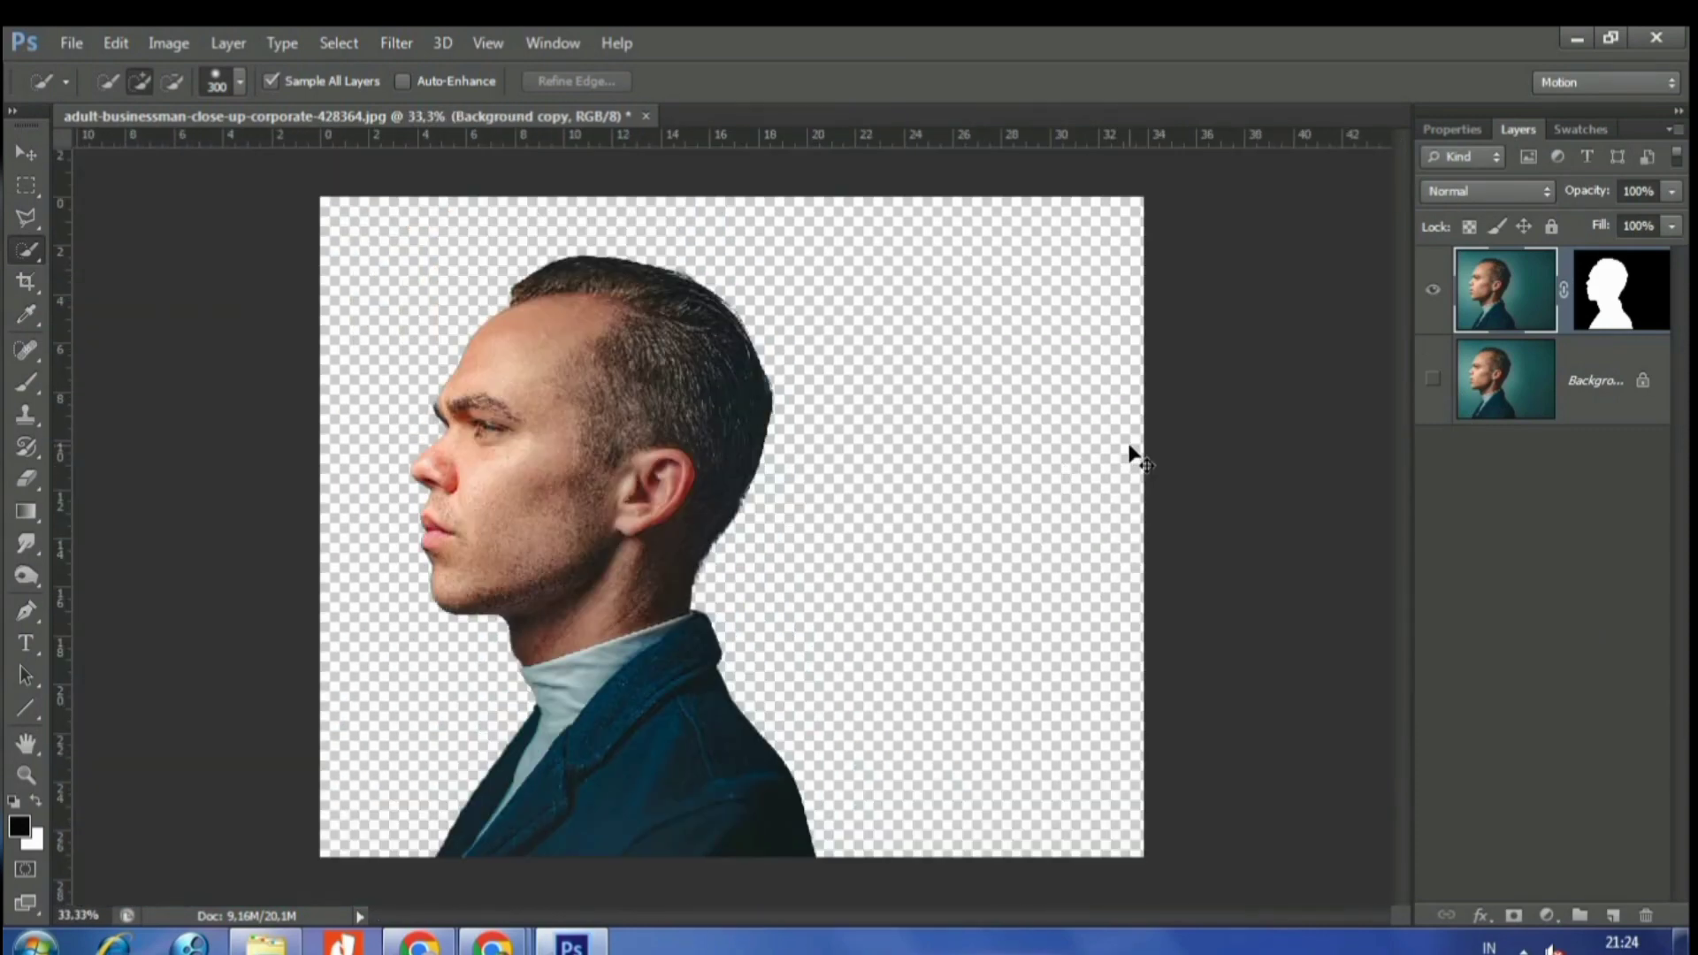
pyautogui.hotkey('ctrl', '+')
pyautogui.hotkey('ctrl', '+')
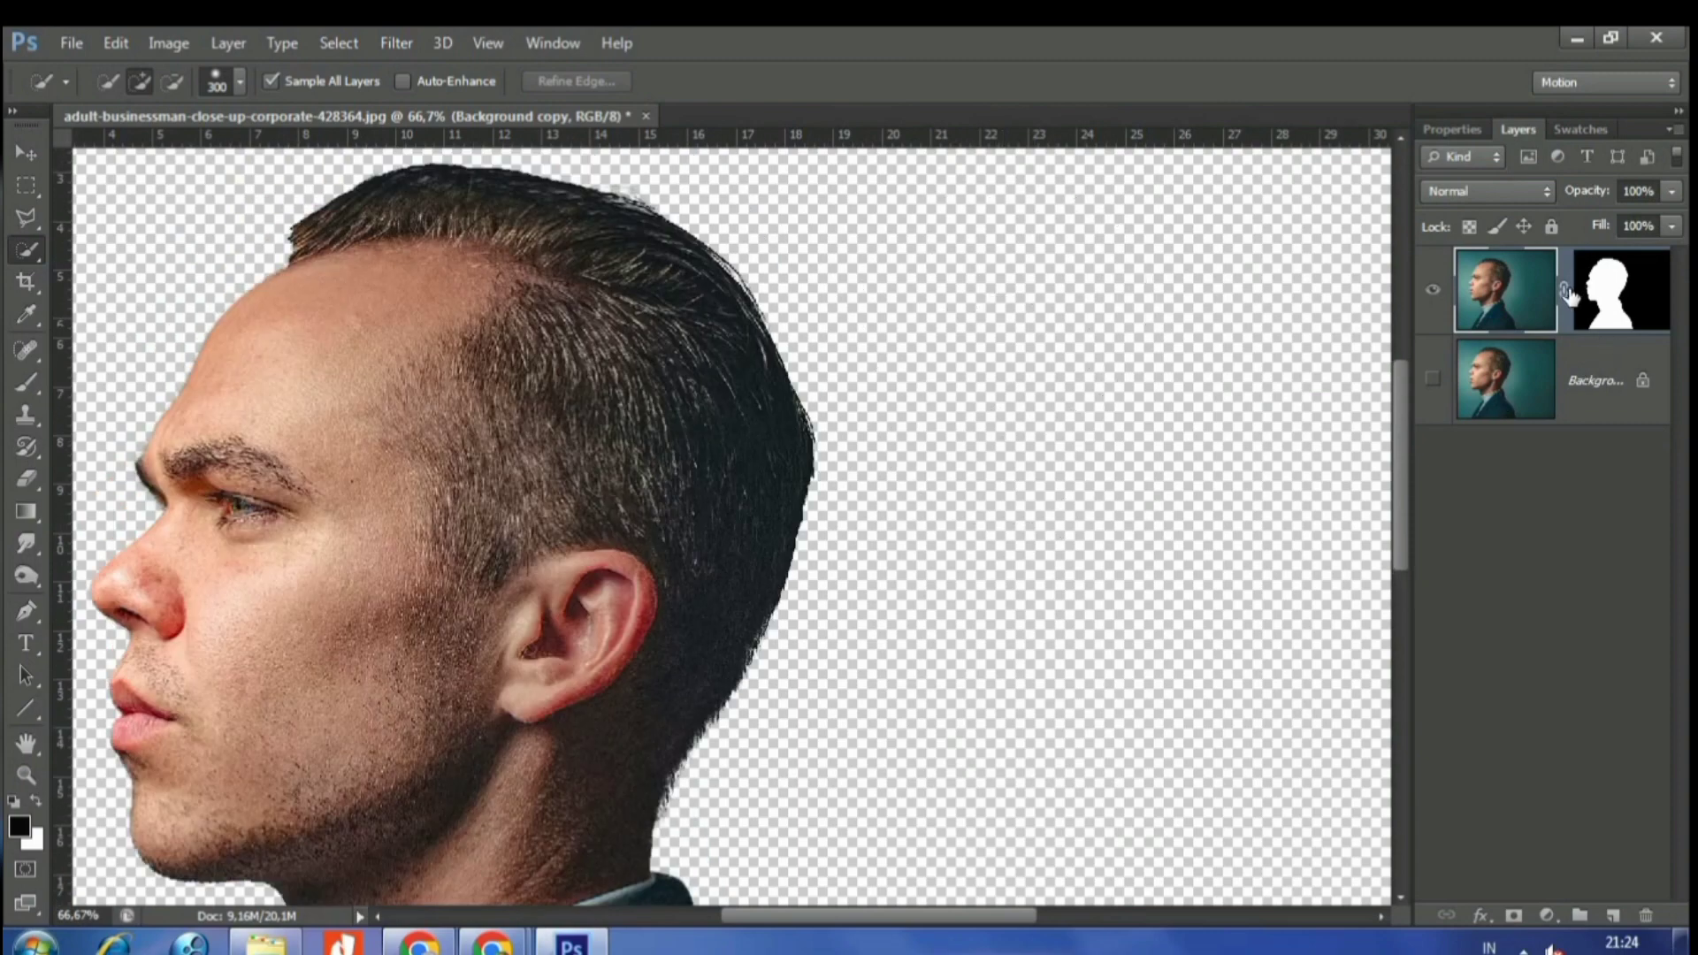
pyautogui.click(1609, 307)
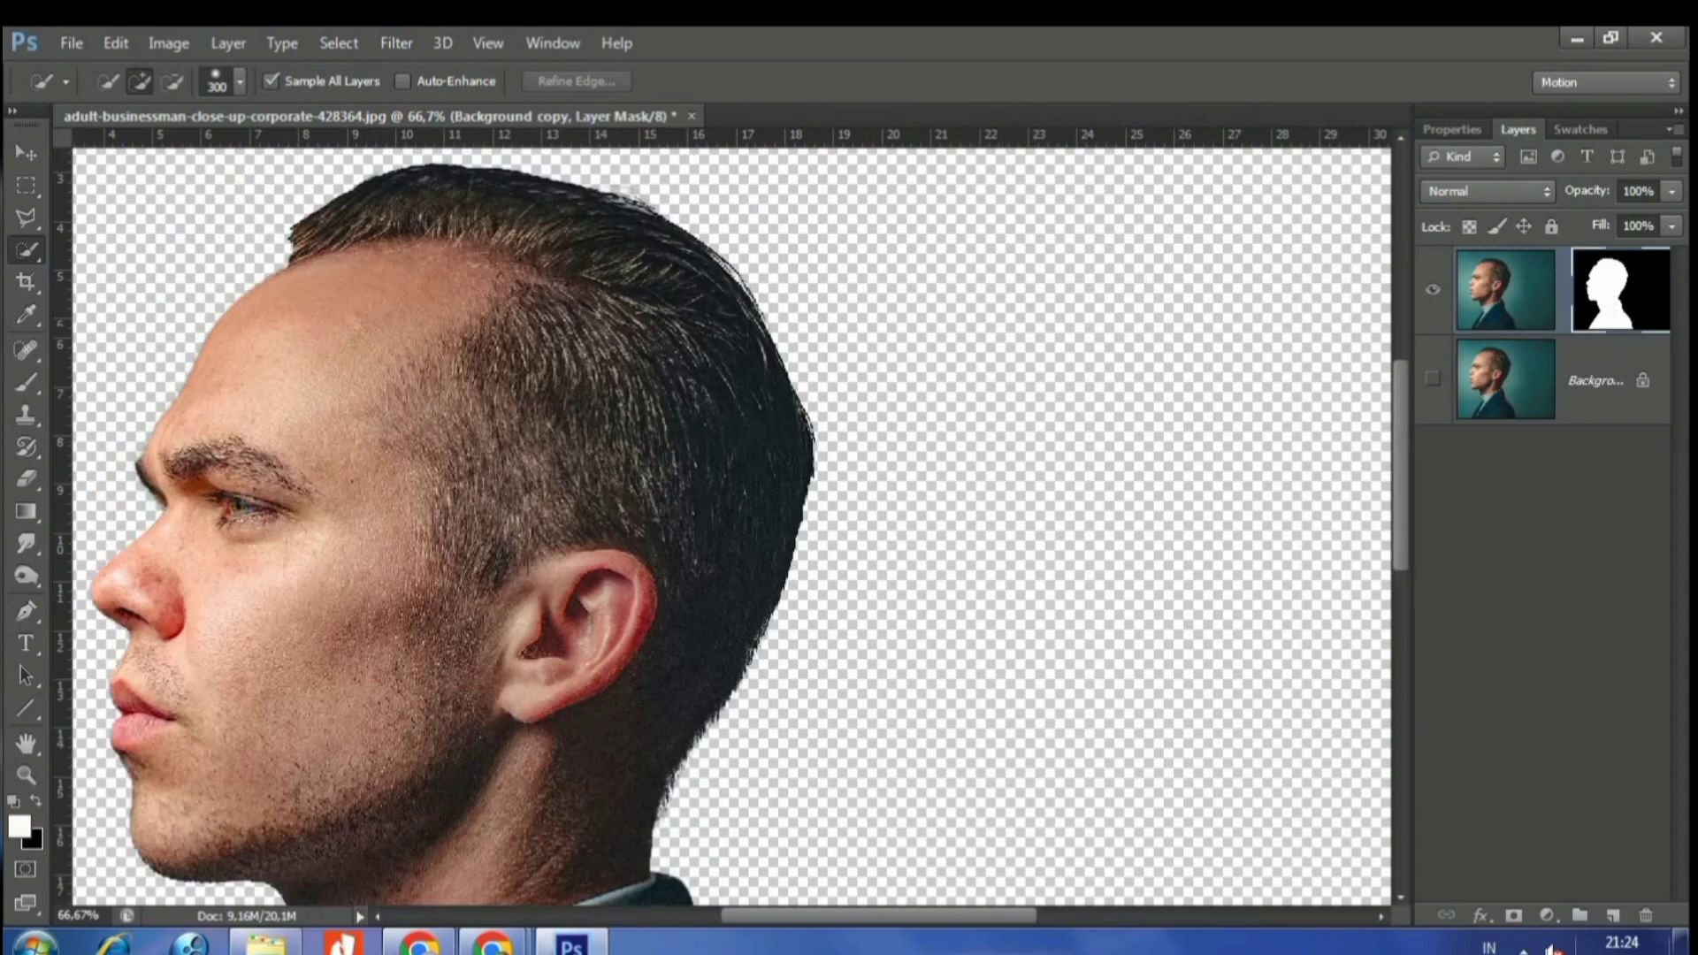
pyautogui.click(1645, 915)
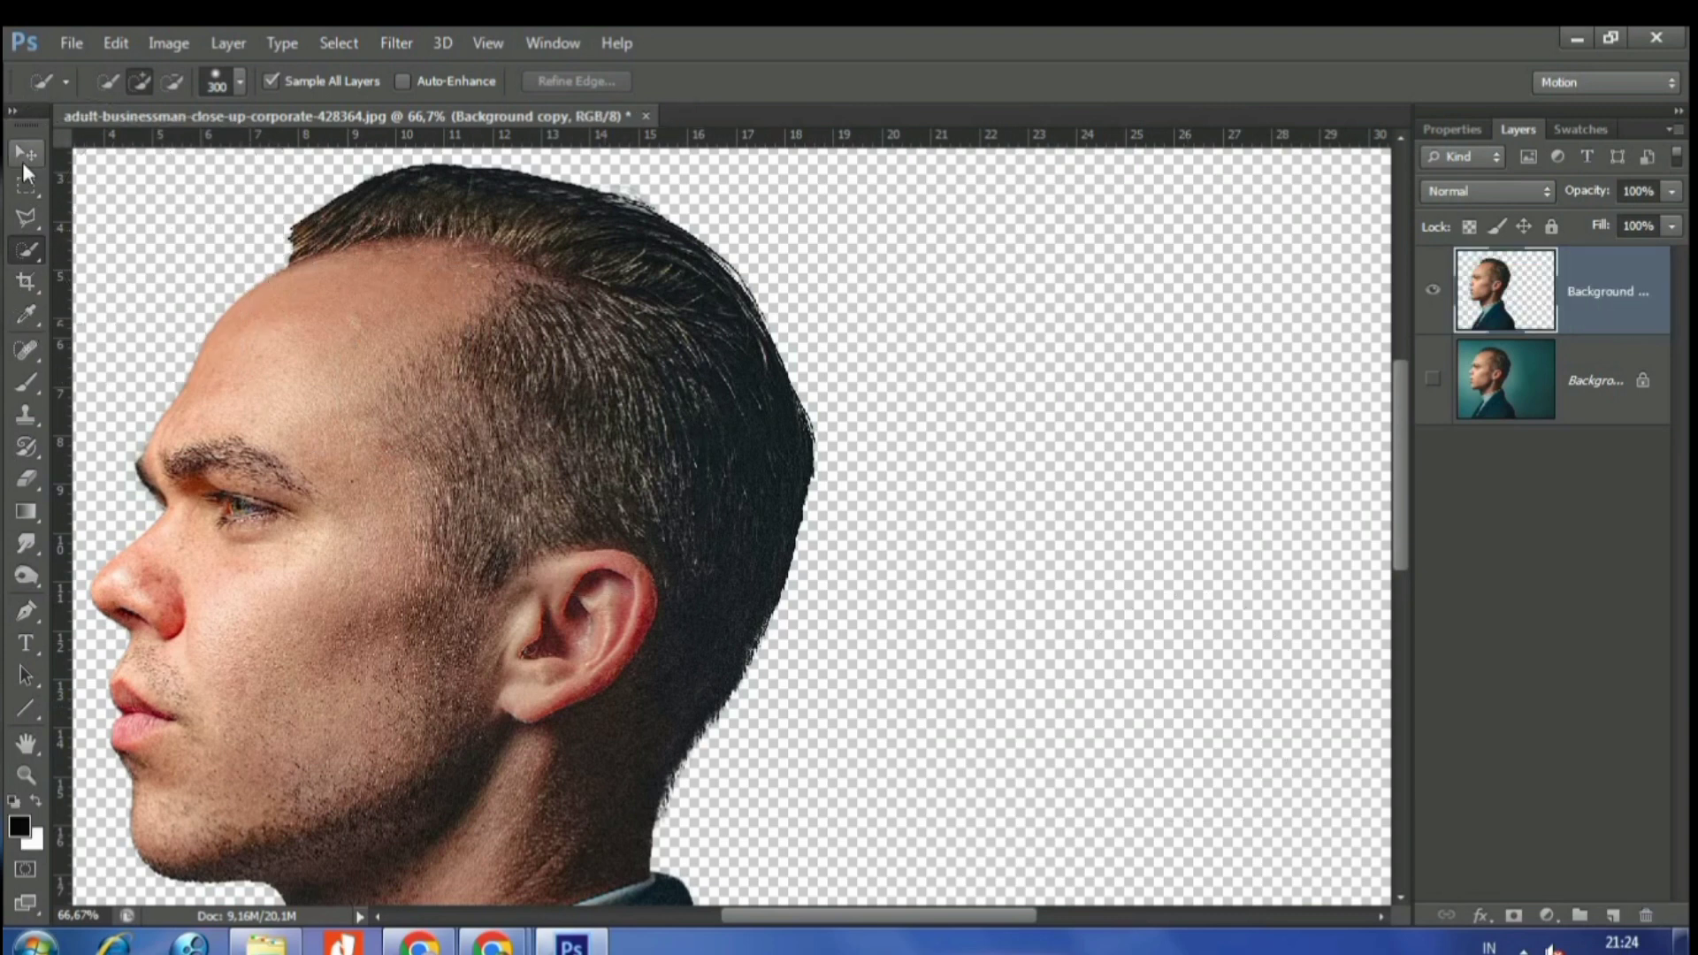
# - Duplicate the cut-out man layer and select the original Background layer
pyautogui.click(24, 156)
pyautogui.moveTo(1543, 300); pyautogui.dragTo(1614, 916)
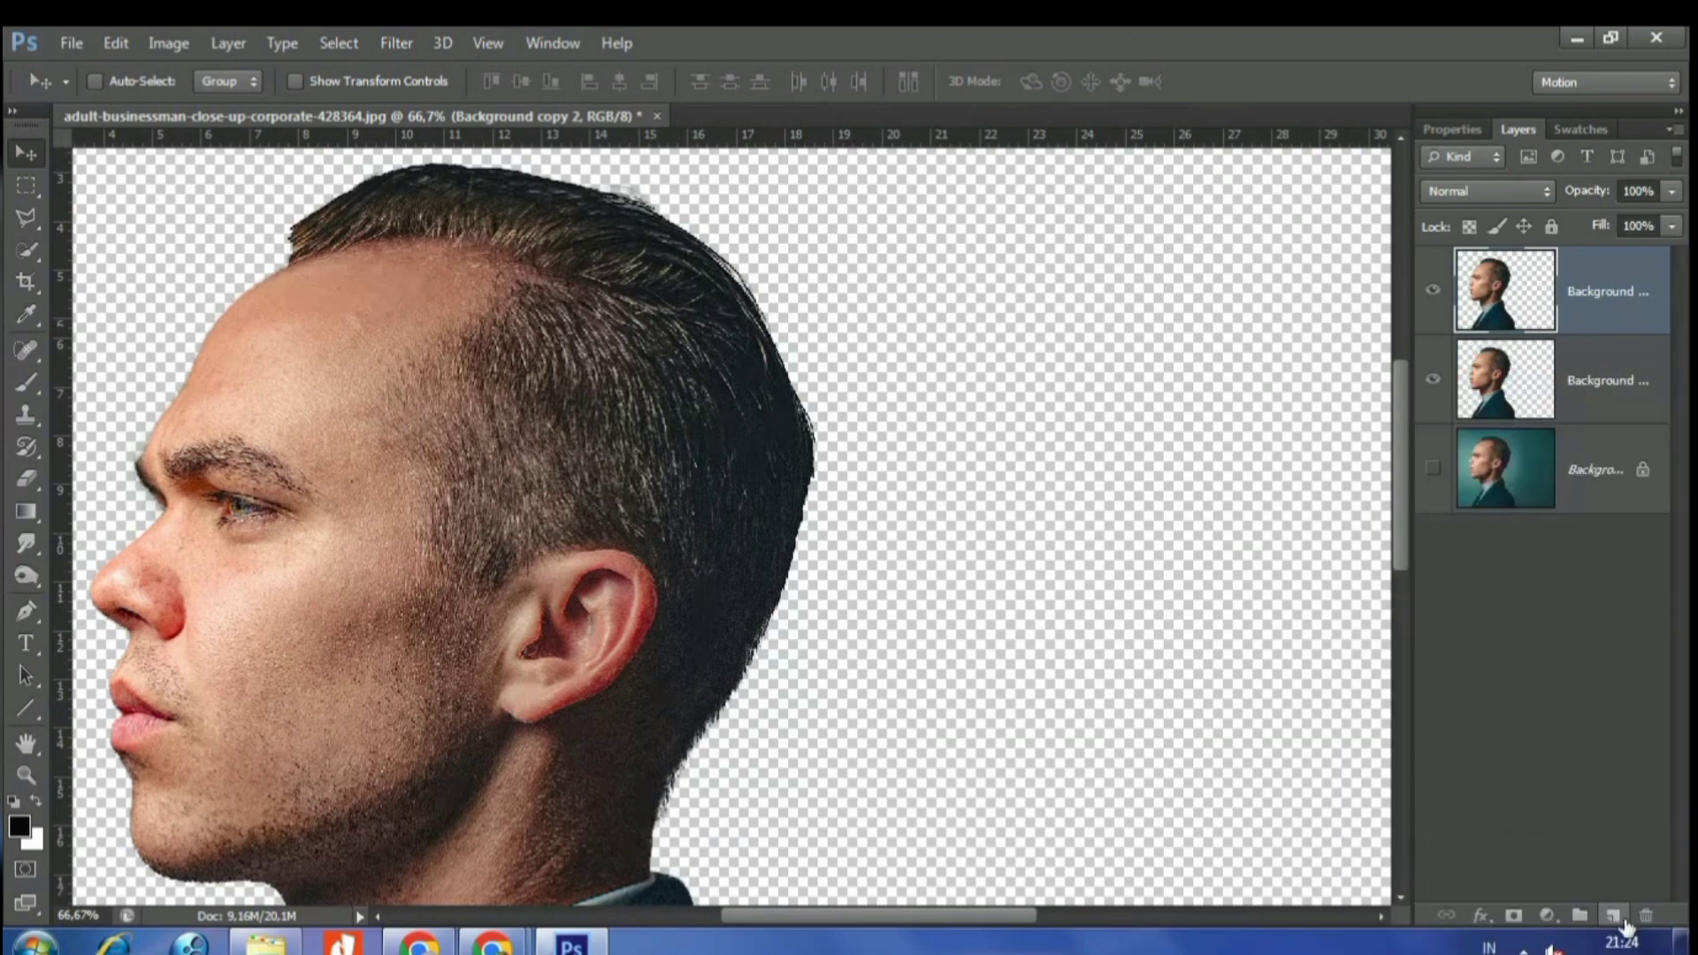
pyautogui.click(1508, 389)
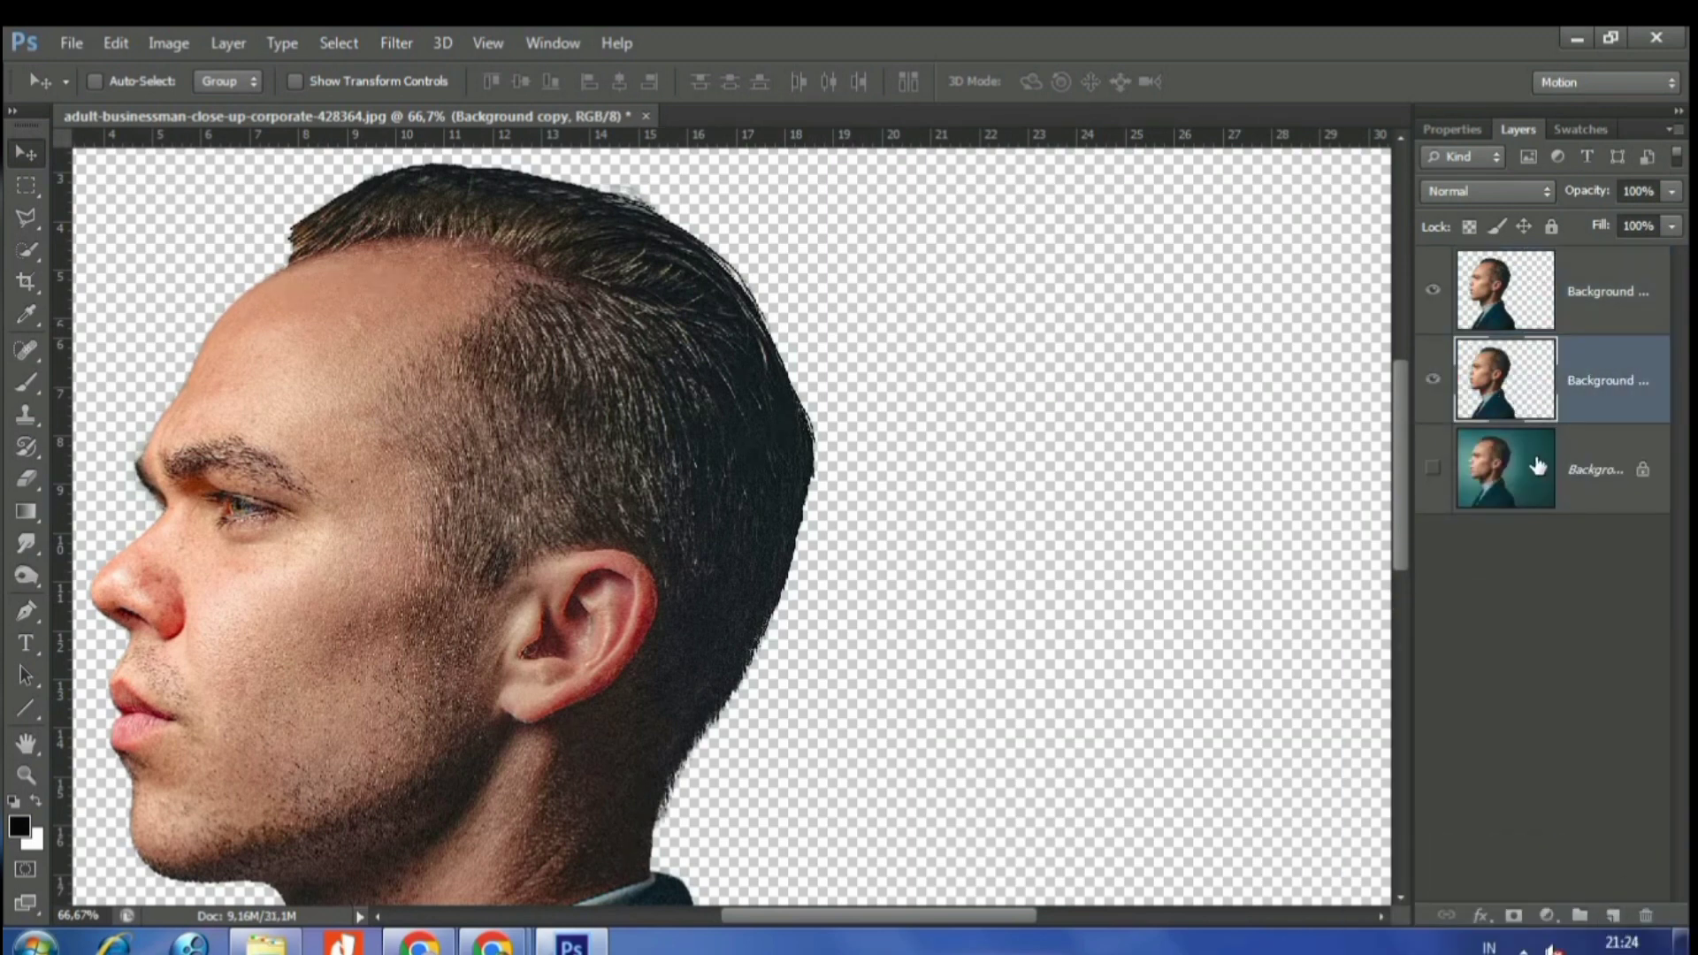
pyautogui.click(1537, 467)
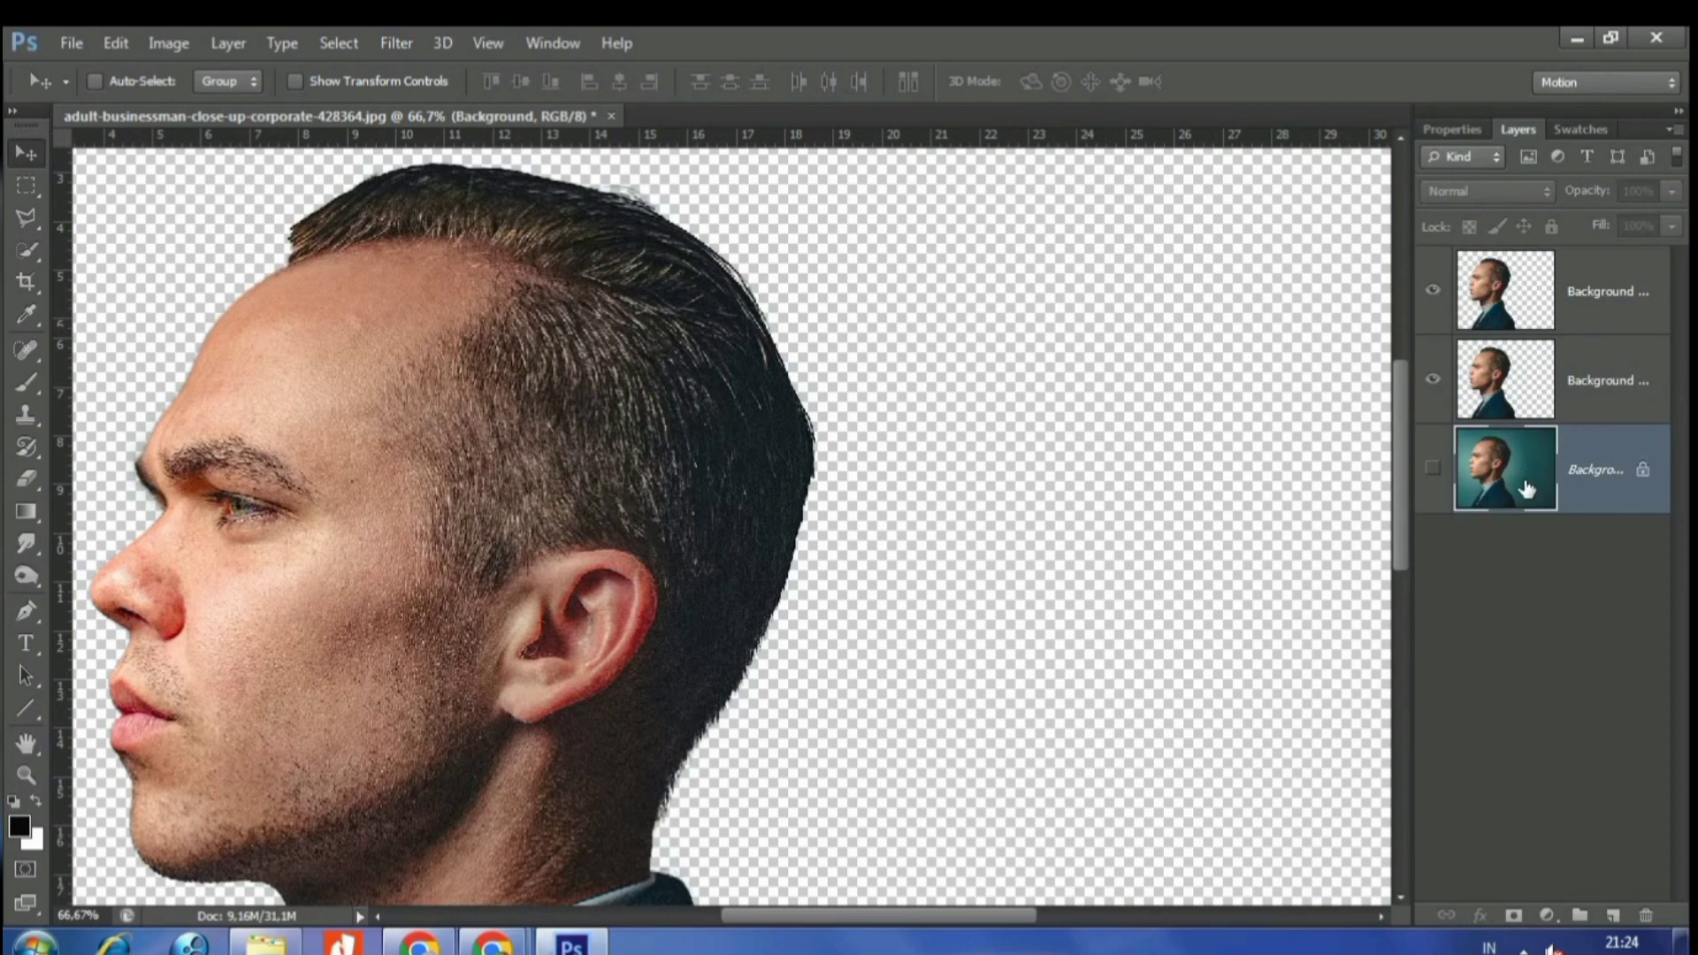
# - Fill a new layer above Background with a radial white-to-black vignette gradient
pyautogui.click(1611, 915)
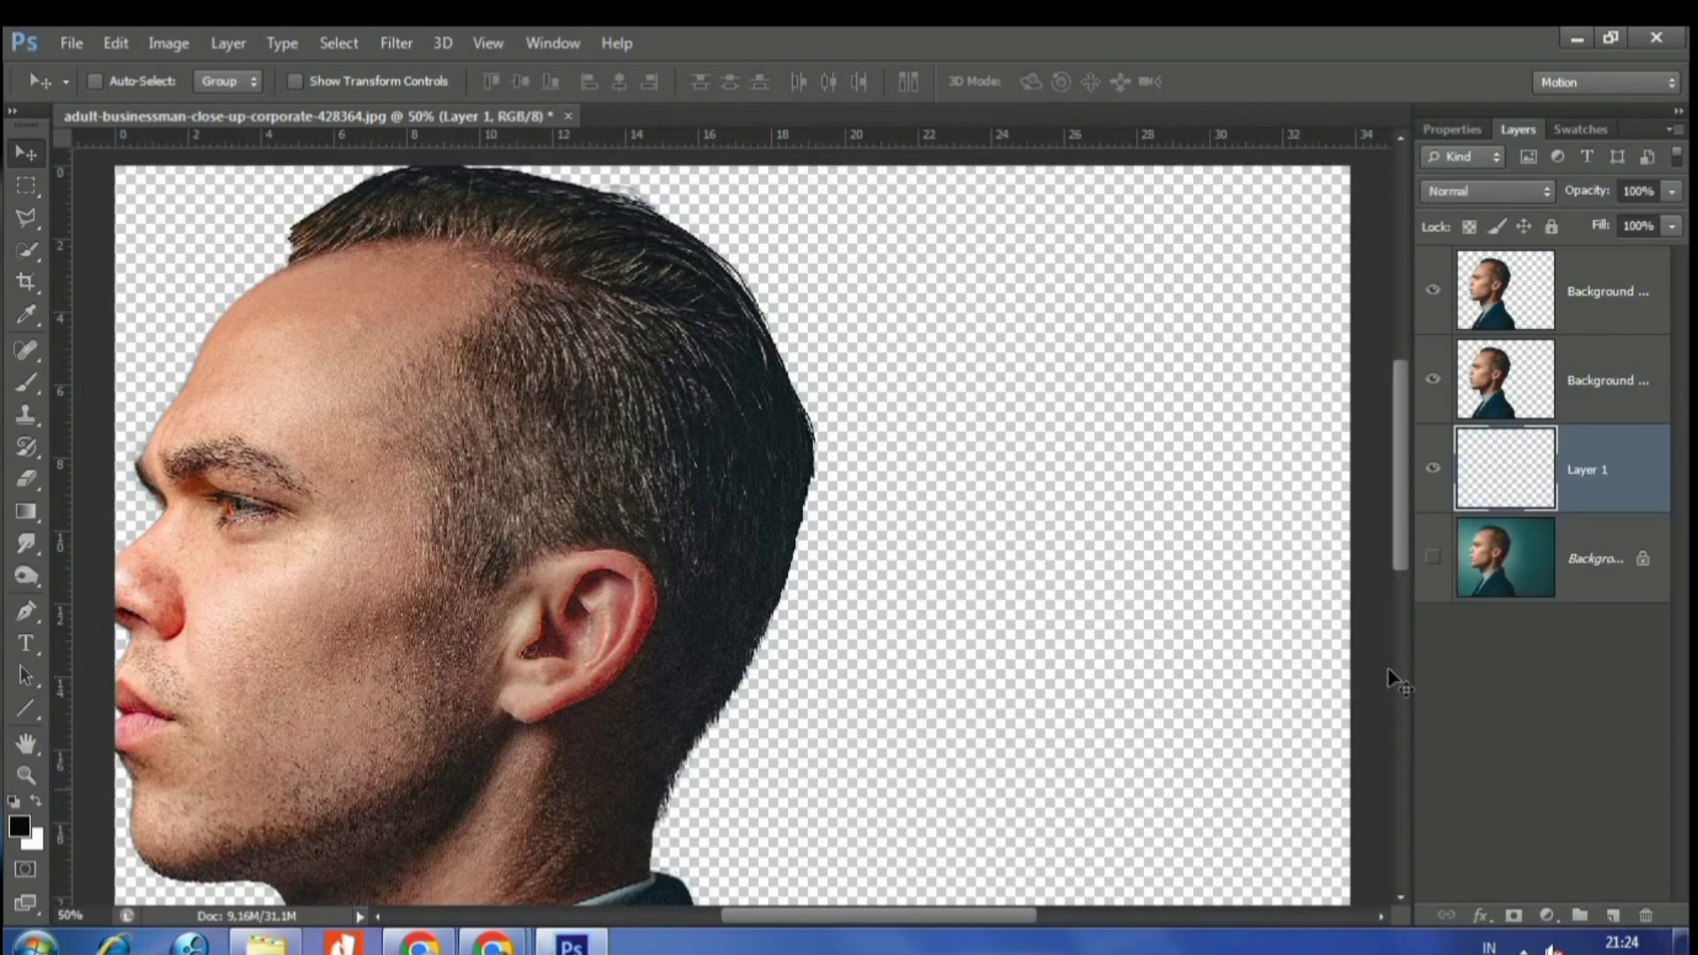
pyautogui.hotkey('ctrl', '-')
pyautogui.hotkey('ctrl', '-')
pyautogui.hotkey('ctrl', '-')
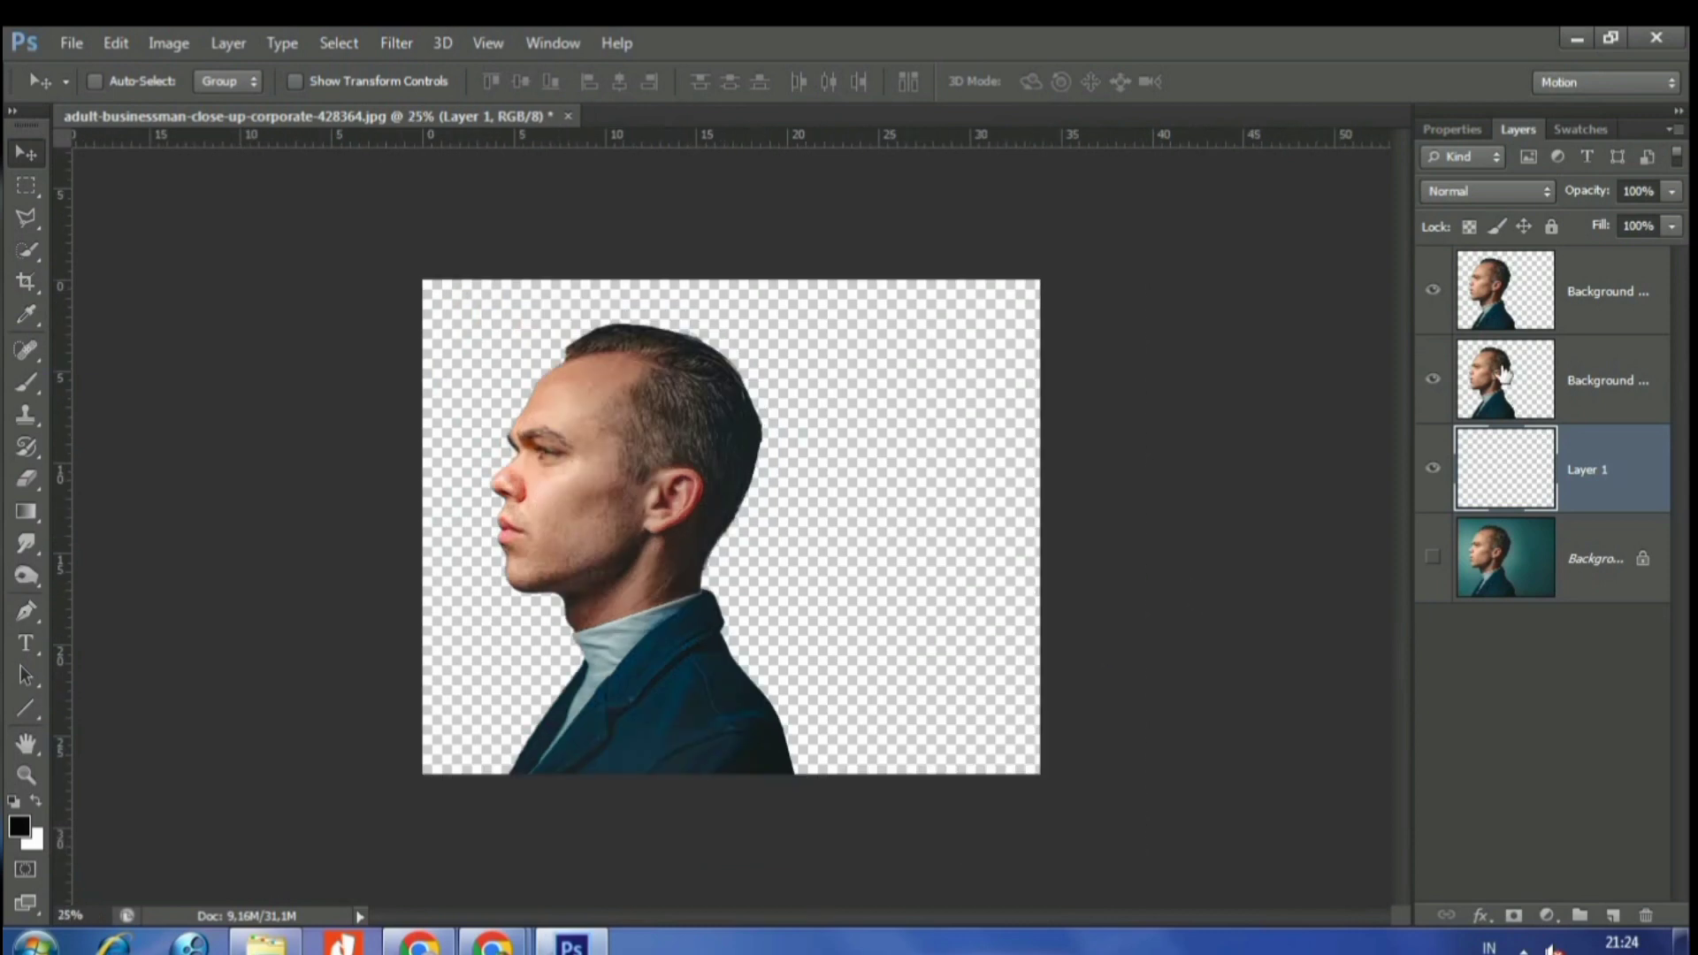
pyautogui.click(26, 511)
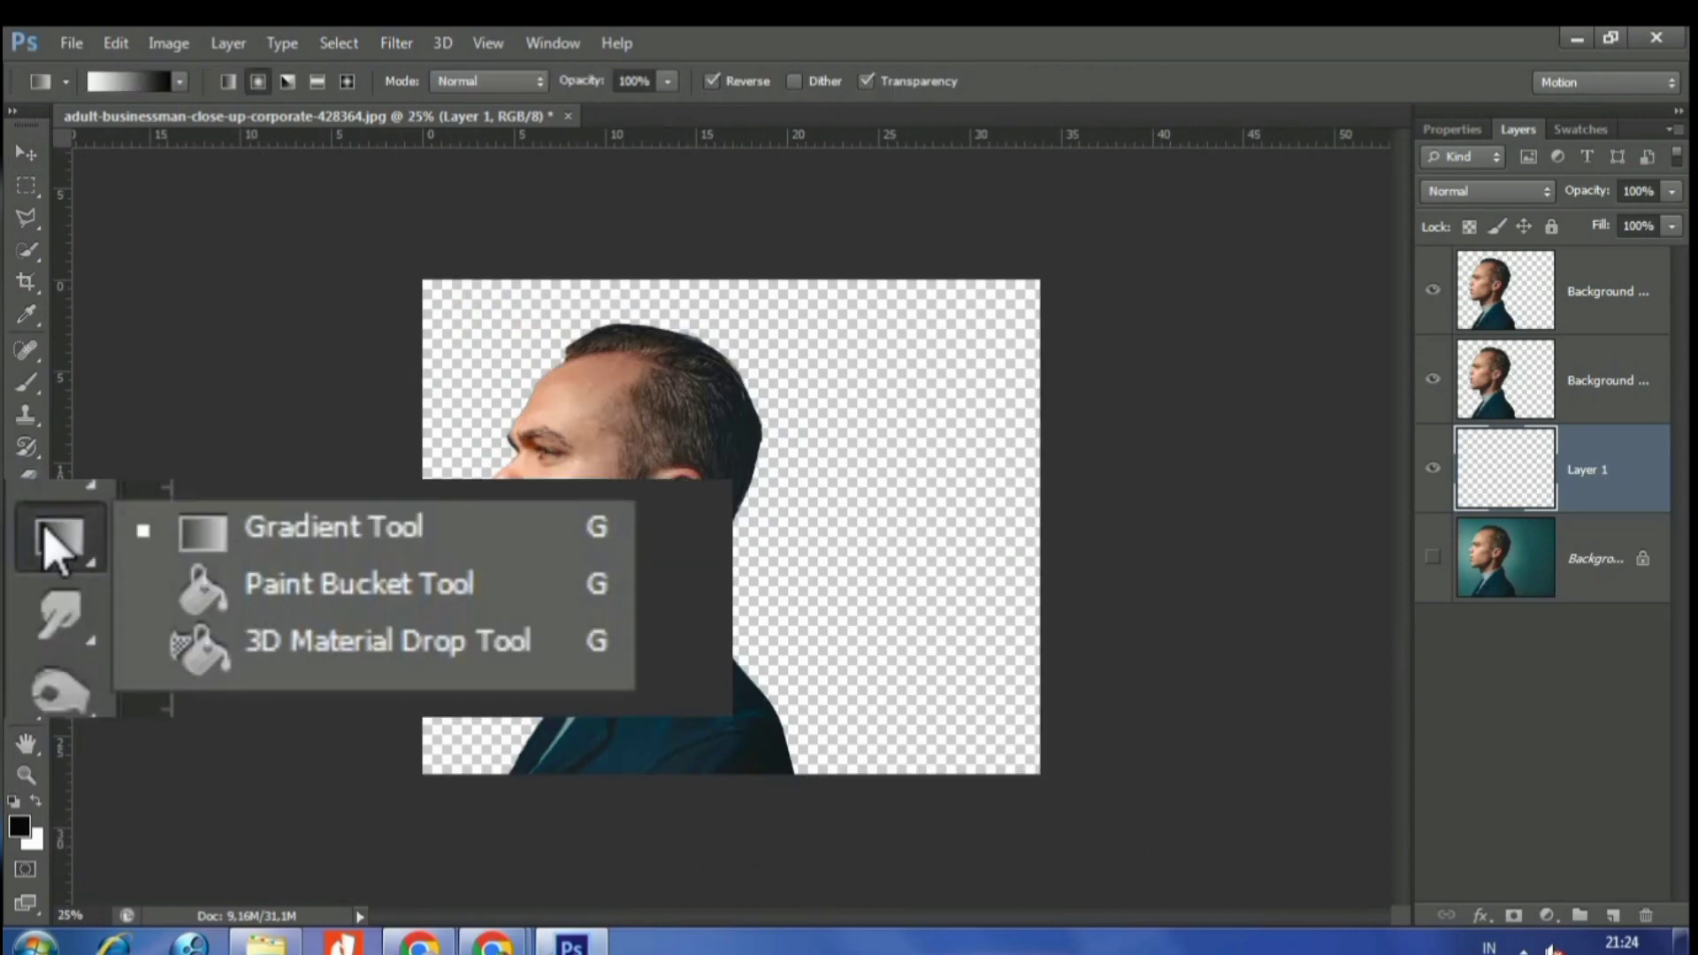
pyautogui.click(104, 506)
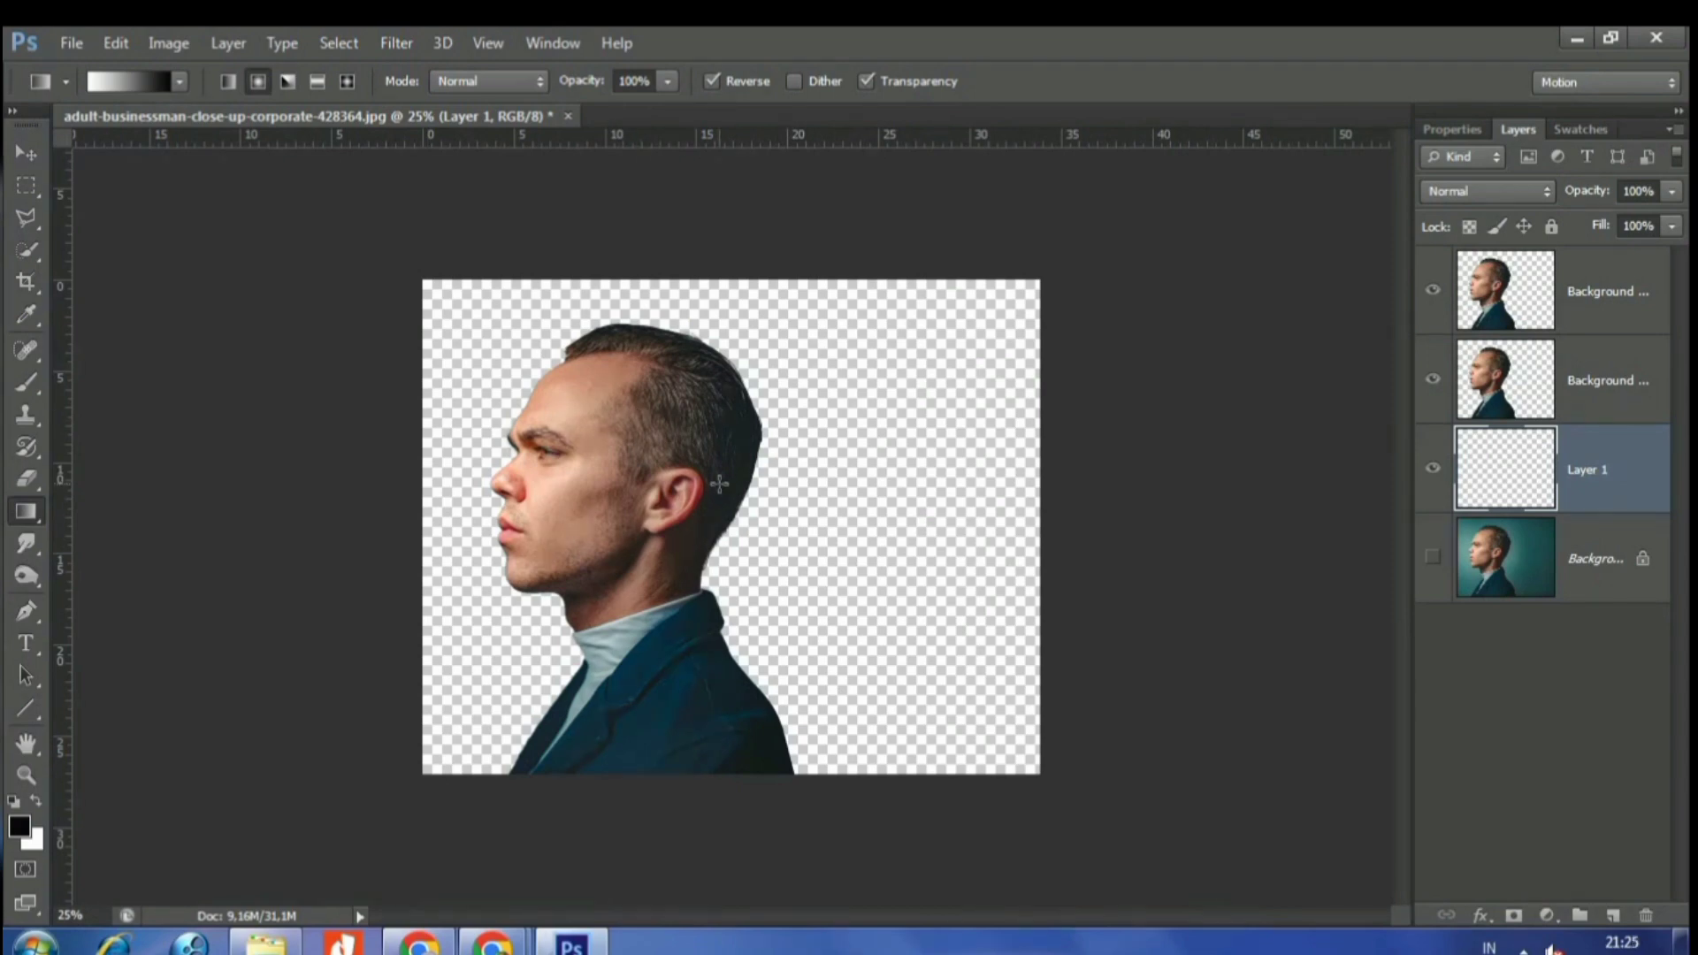
pyautogui.moveTo(719, 484); pyautogui.dragTo(873, 770)
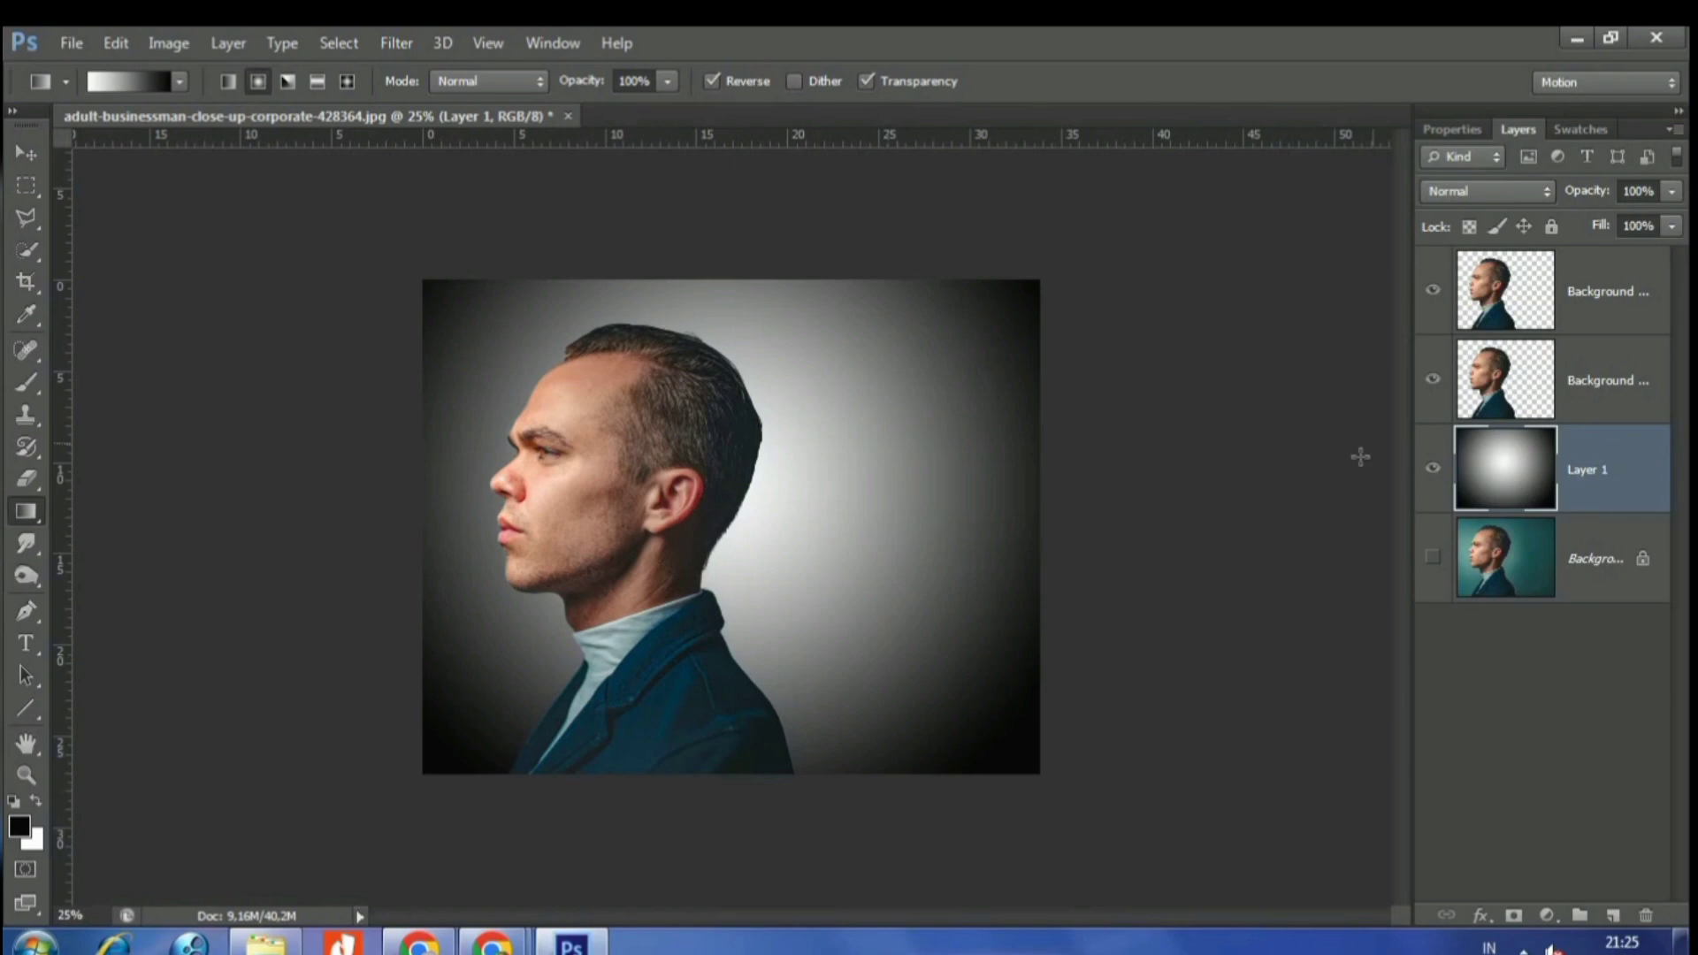
# - Select the lower man copy, hide the top copy, and launch Filter > Liquify
pyautogui.click(1501, 355)
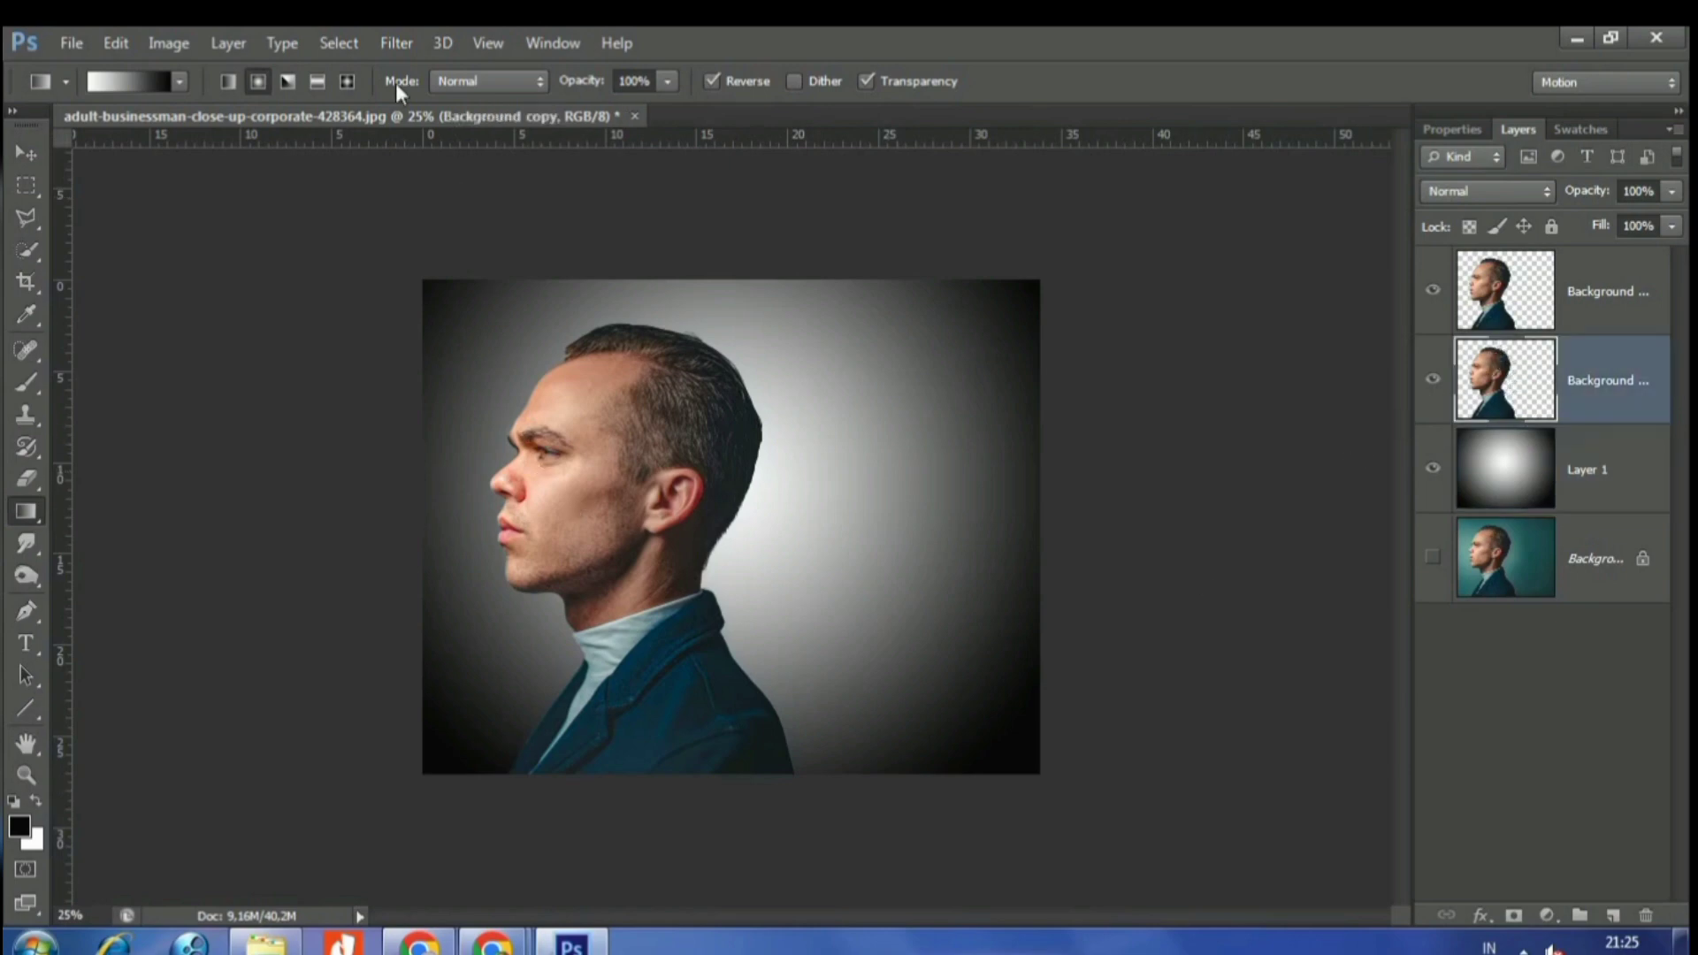
pyautogui.click(1431, 291)
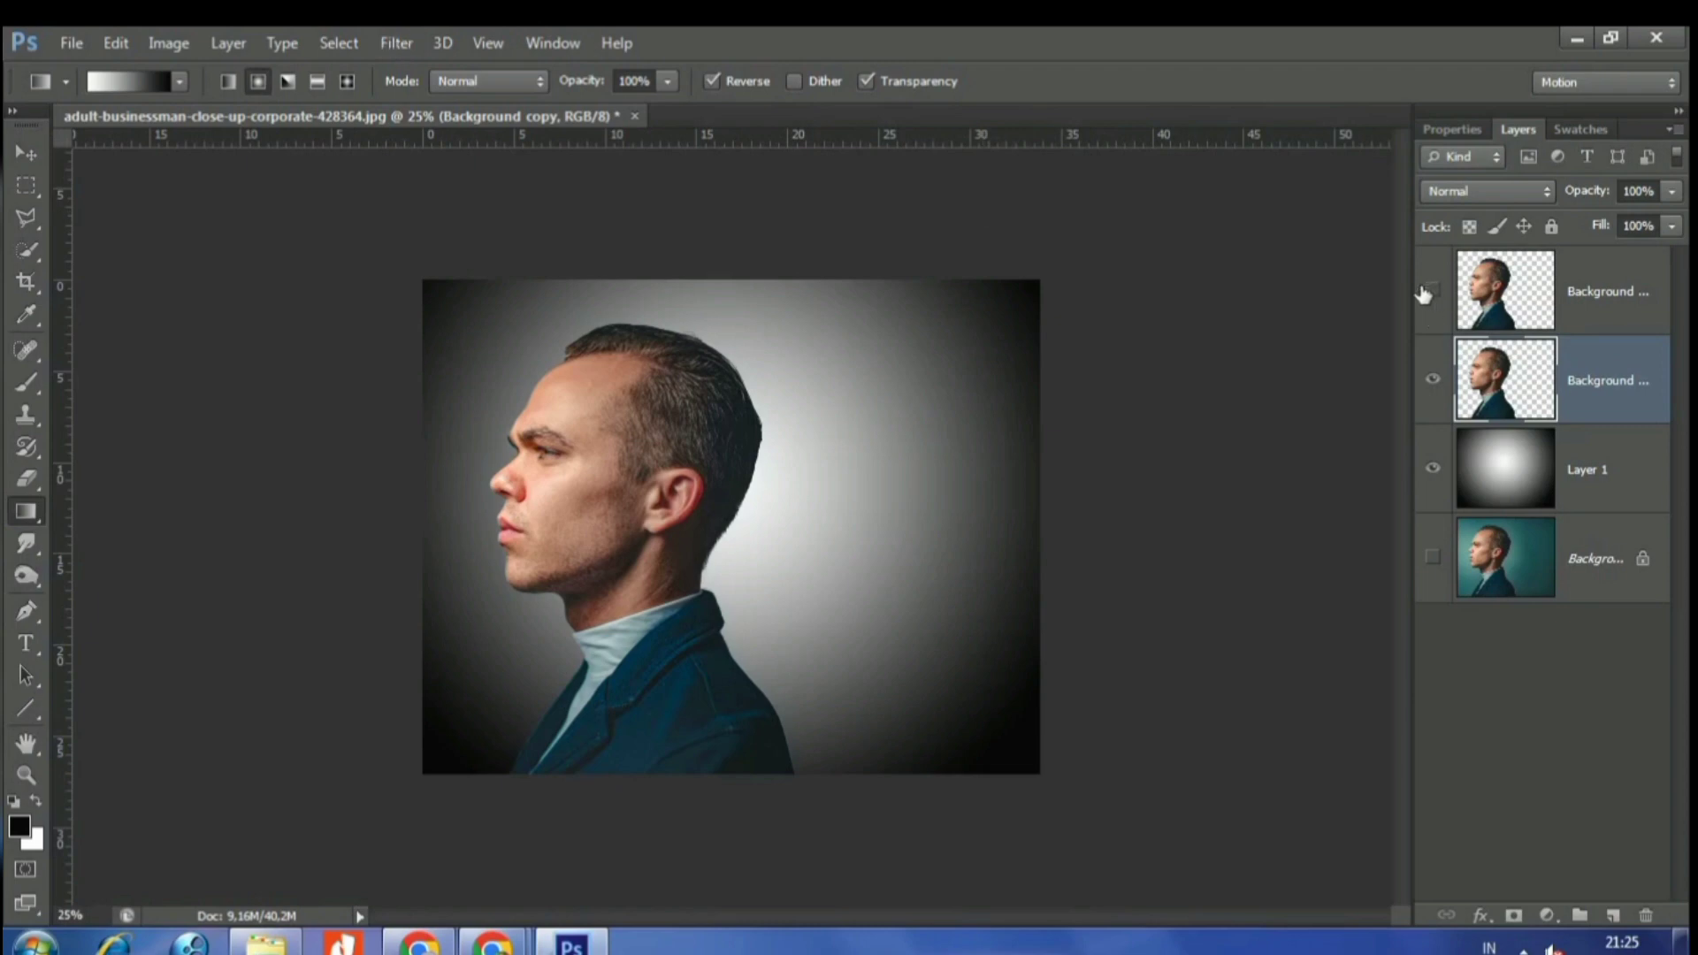
pyautogui.click(397, 42)
pyautogui.click(1059, 397)
pyautogui.click(396, 42)
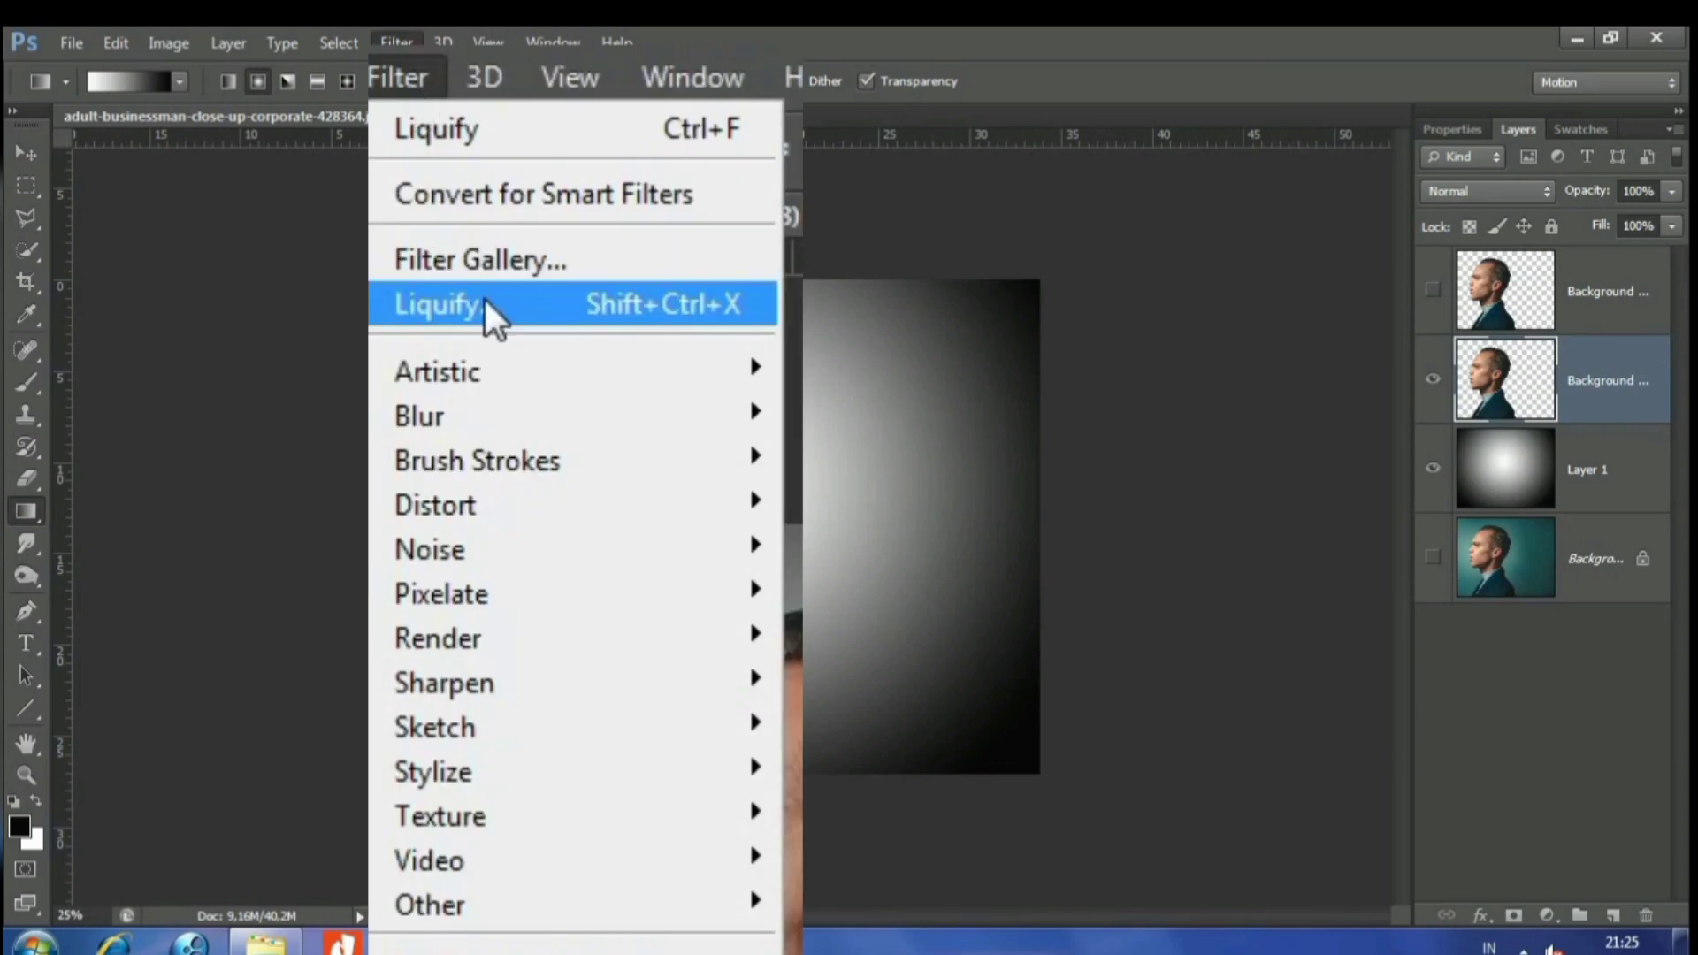
pyautogui.click(484, 304)
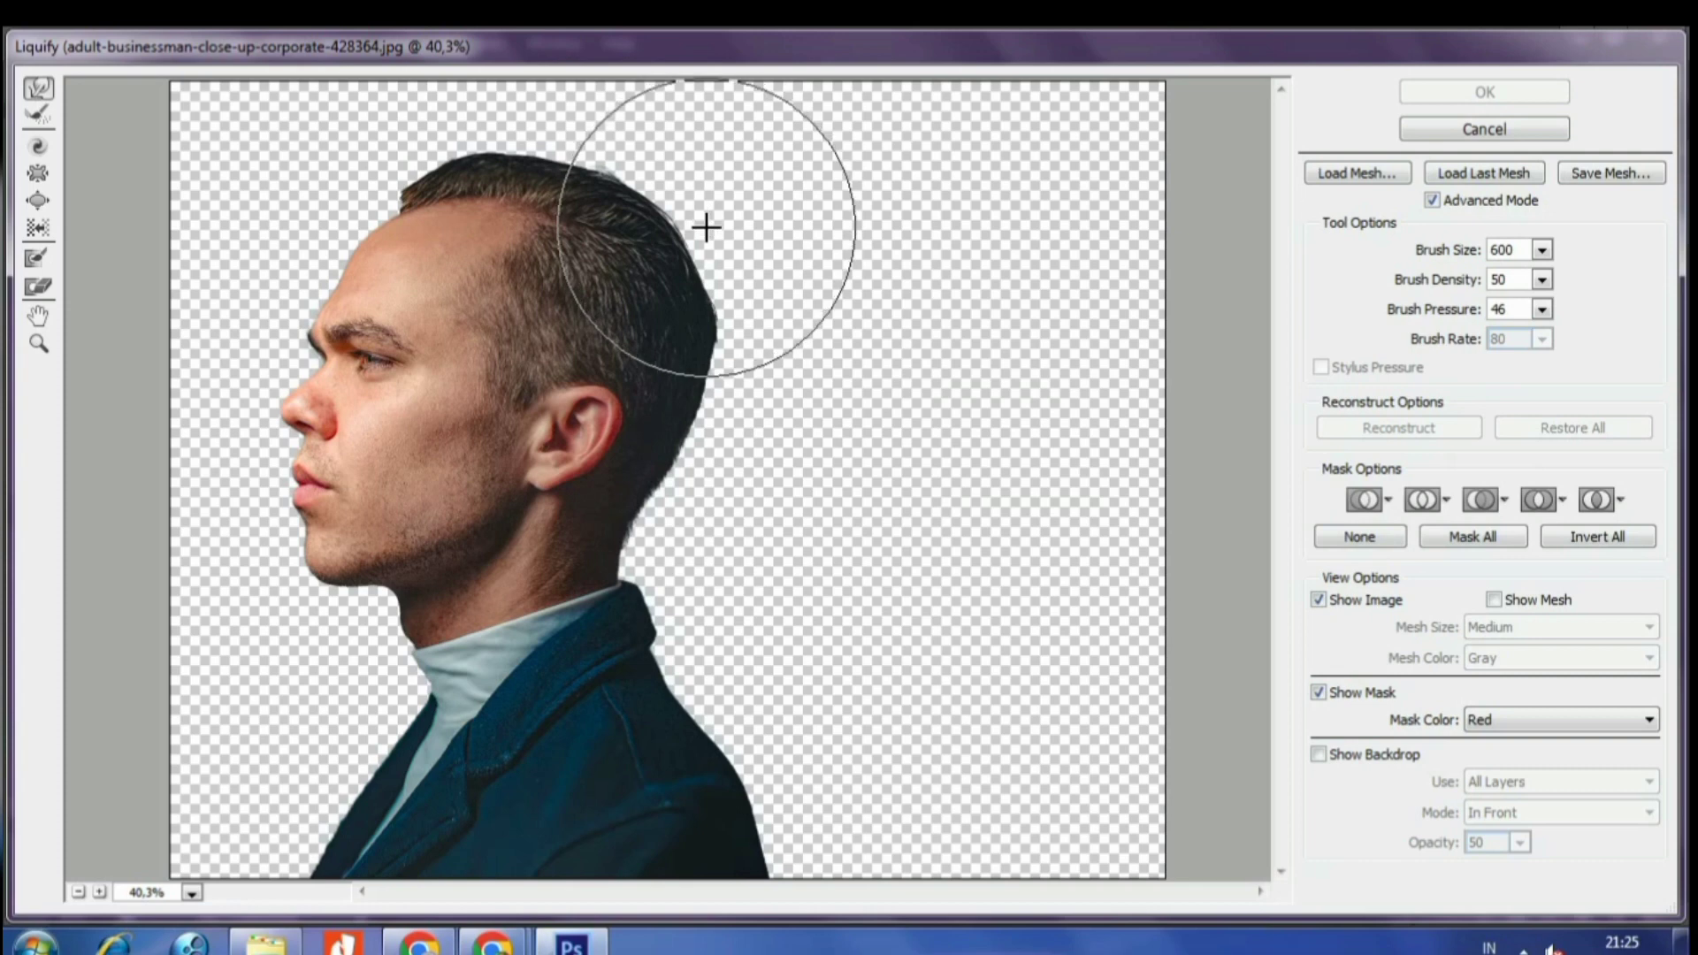
# - At brush size 200, push the top of the hair upward and smooth the bump
pyautogui.press('[')
pyautogui.press('[')
pyautogui.press('[')
pyautogui.press('[')
pyautogui.press('[')
pyautogui.press('[')
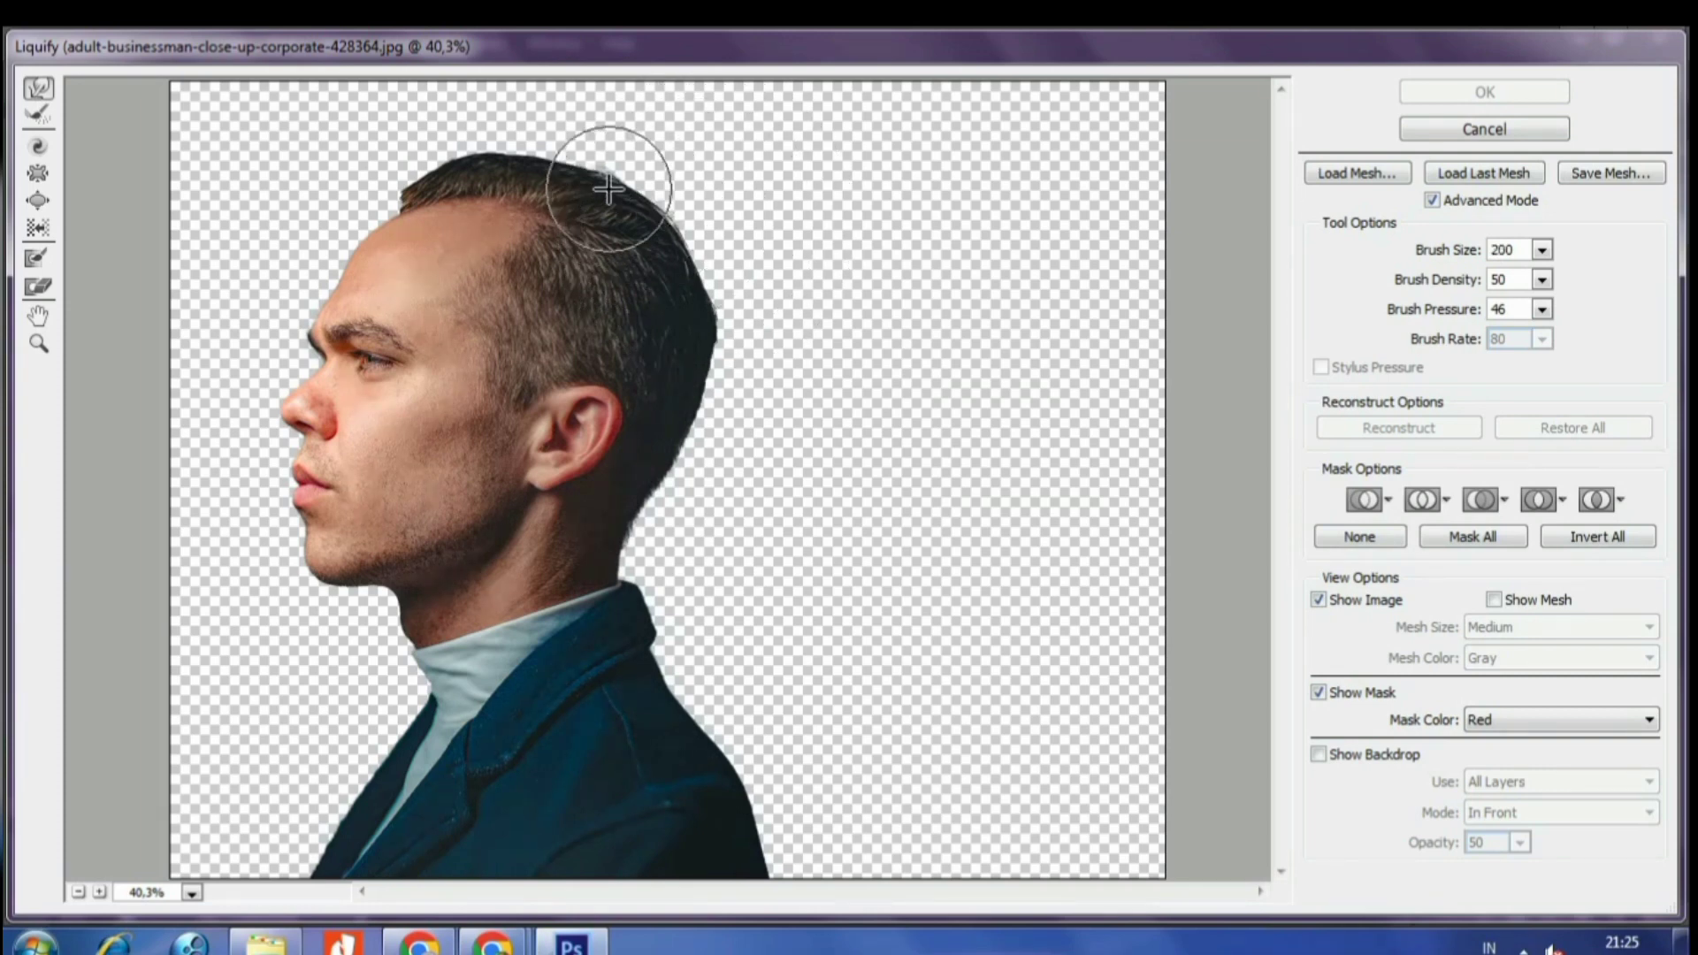
pyautogui.press('[')
pyautogui.moveTo(607, 184); pyautogui.dragTo(690, 144)
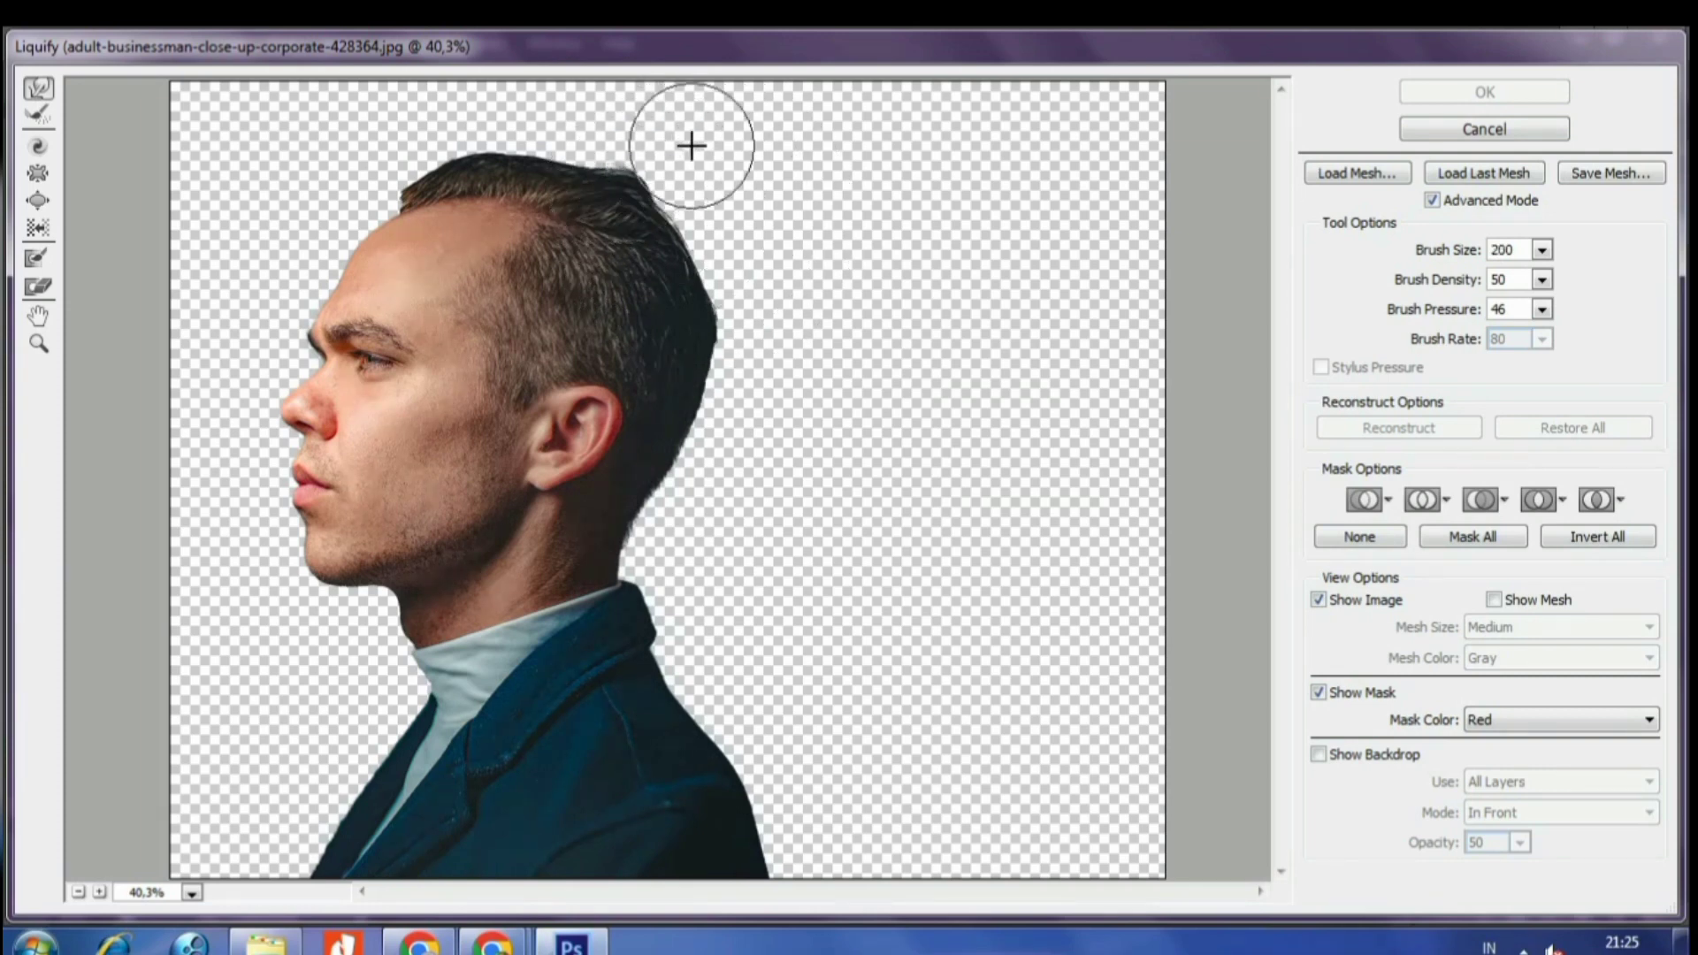
pyautogui.moveTo(583, 165)
pyautogui.mouseDown()
pyautogui.moveTo(599, 125)
pyautogui.moveTo(585, 110)
pyautogui.mouseUp()
pyautogui.moveTo(492, 151)
pyautogui.mouseDown()
pyautogui.moveTo(534, 121)
pyautogui.moveTo(561, 152)
pyautogui.moveTo(587, 132)
pyautogui.moveTo(599, 160)
pyautogui.moveTo(642, 122)
pyautogui.moveTo(648, 175)
pyautogui.moveTo(708, 178)
pyautogui.moveTo(677, 221)
pyautogui.moveTo(670, 209)
pyautogui.moveTo(724, 197)
pyautogui.moveTo(660, 189)
pyautogui.moveTo(668, 202)
pyautogui.moveTo(705, 167)
pyautogui.moveTo(644, 174)
pyautogui.moveTo(716, 144)
pyautogui.moveTo(569, 171)
pyautogui.moveTo(669, 116)
pyautogui.moveTo(701, 209)
pyautogui.moveTo(690, 228)
pyautogui.moveTo(778, 228)
pyautogui.moveTo(696, 263)
pyautogui.moveTo(728, 265)
pyautogui.moveTo(686, 258)
pyautogui.moveTo(767, 264)
pyautogui.moveTo(700, 242)
pyautogui.mouseUp()
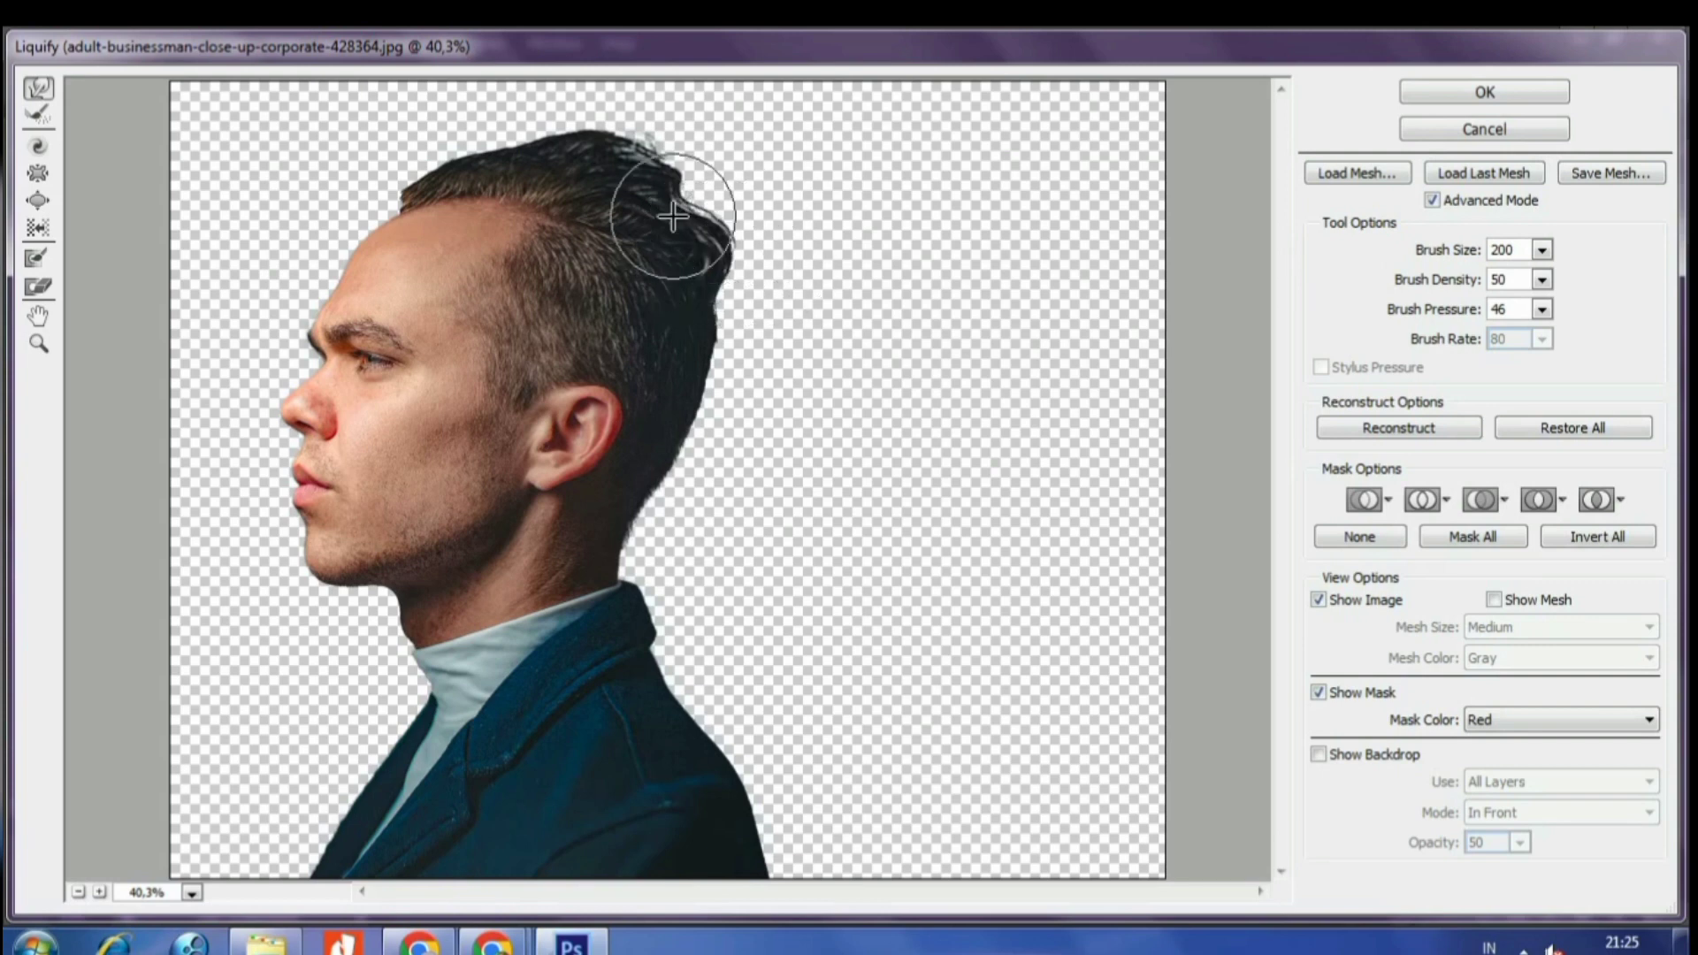
pyautogui.moveTo(672, 216)
pyautogui.mouseDown()
pyautogui.moveTo(709, 178)
pyautogui.moveTo(675, 189)
pyautogui.moveTo(696, 178)
pyautogui.moveTo(663, 171)
pyautogui.moveTo(663, 133)
pyautogui.moveTo(620, 148)
pyautogui.mouseUp()
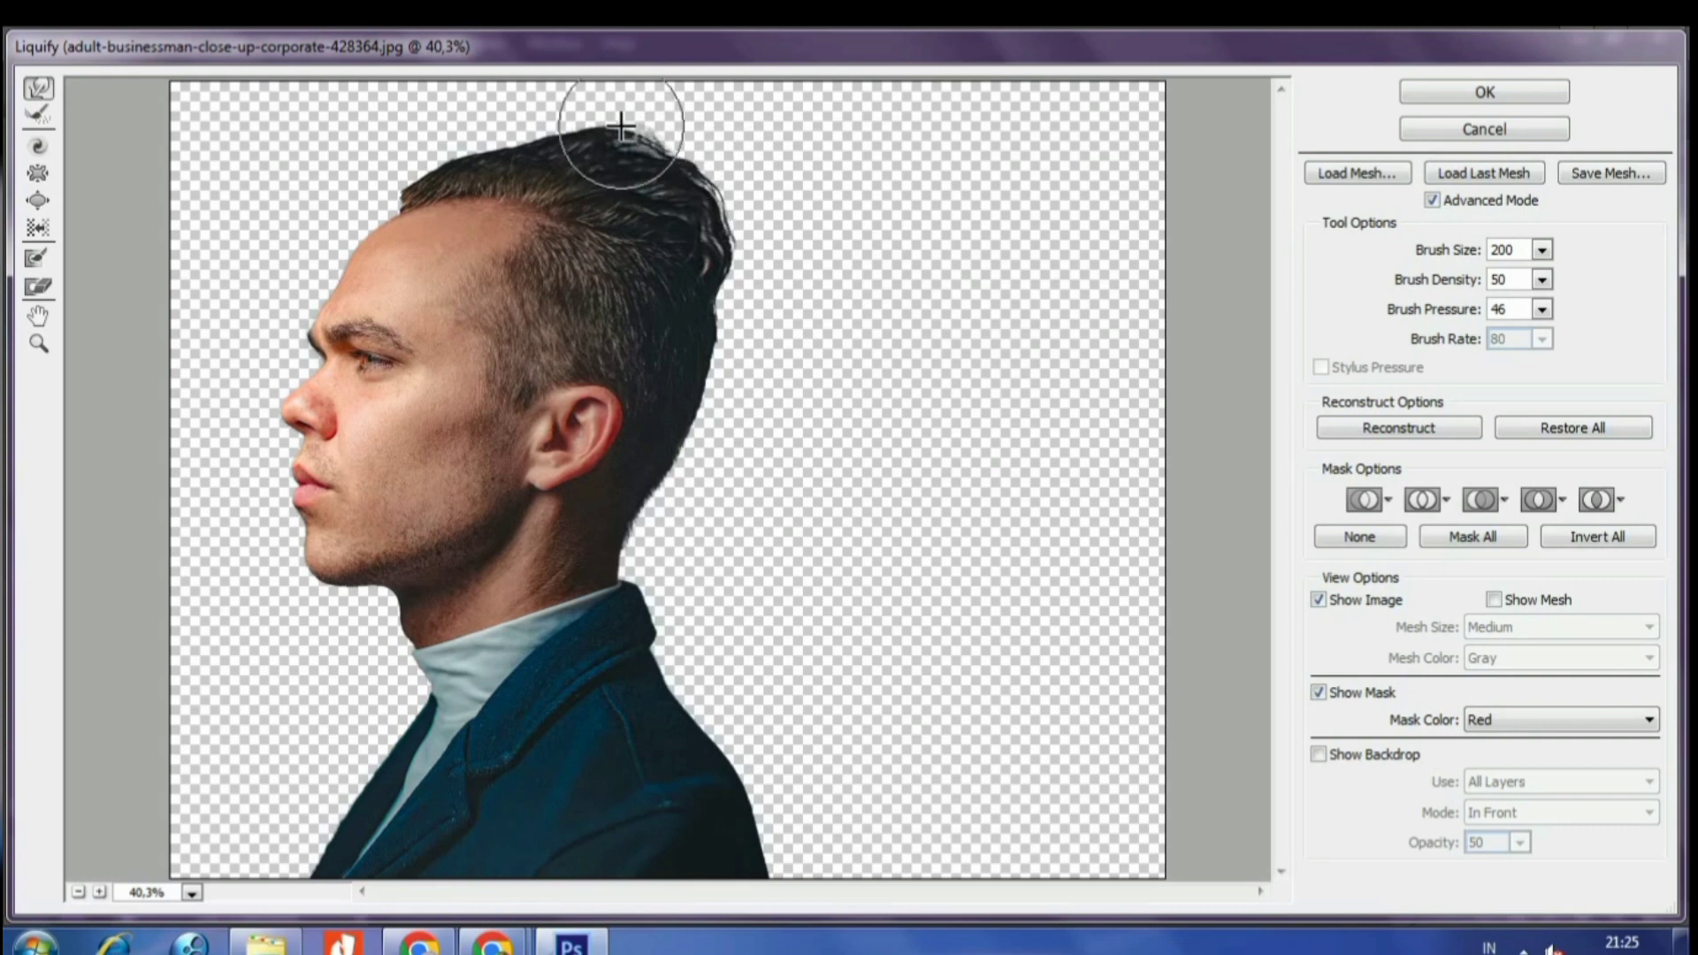
# - Warp the back of the head, neck edge and shoulder outline outward
pyautogui.moveTo(702, 257); pyautogui.dragTo(705, 273)
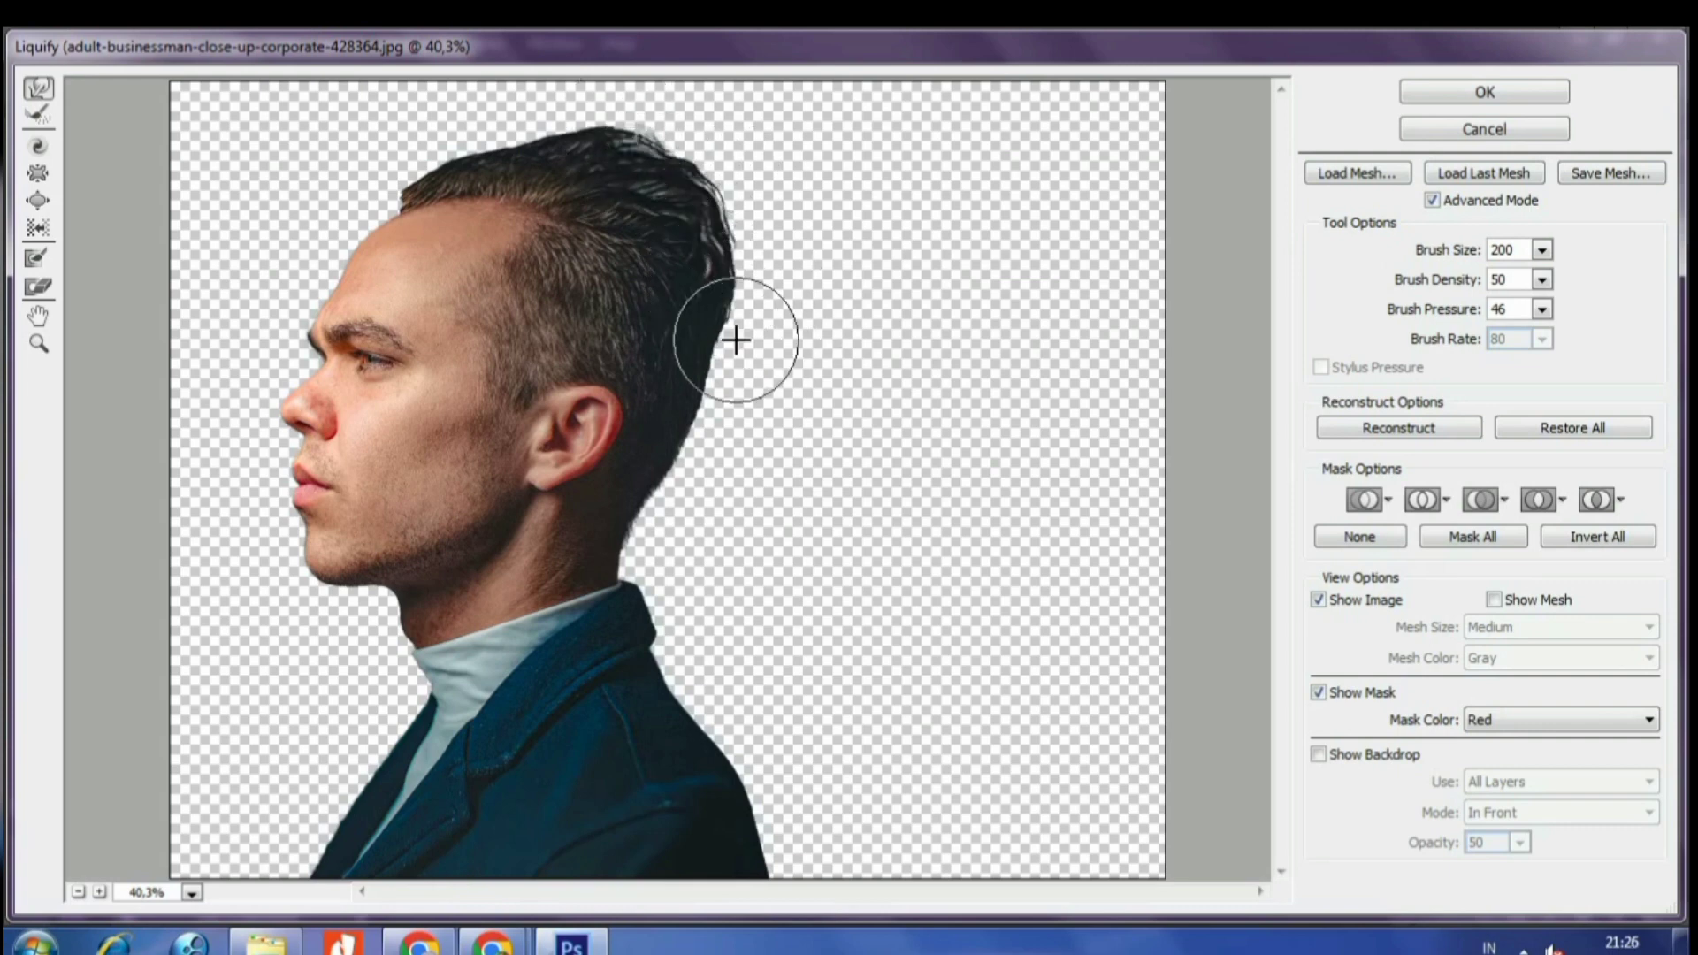
pyautogui.moveTo(713, 333)
pyautogui.mouseDown()
pyautogui.moveTo(762, 345)
pyautogui.moveTo(720, 321)
pyautogui.moveTo(788, 326)
pyautogui.moveTo(730, 304)
pyautogui.moveTo(758, 284)
pyautogui.moveTo(712, 273)
pyautogui.moveTo(747, 235)
pyautogui.moveTo(719, 356)
pyautogui.moveTo(699, 362)
pyautogui.moveTo(751, 395)
pyautogui.moveTo(693, 416)
pyautogui.moveTo(720, 390)
pyautogui.moveTo(792, 417)
pyautogui.moveTo(694, 454)
pyautogui.moveTo(758, 497)
pyautogui.moveTo(671, 462)
pyautogui.moveTo(745, 505)
pyautogui.mouseUp()
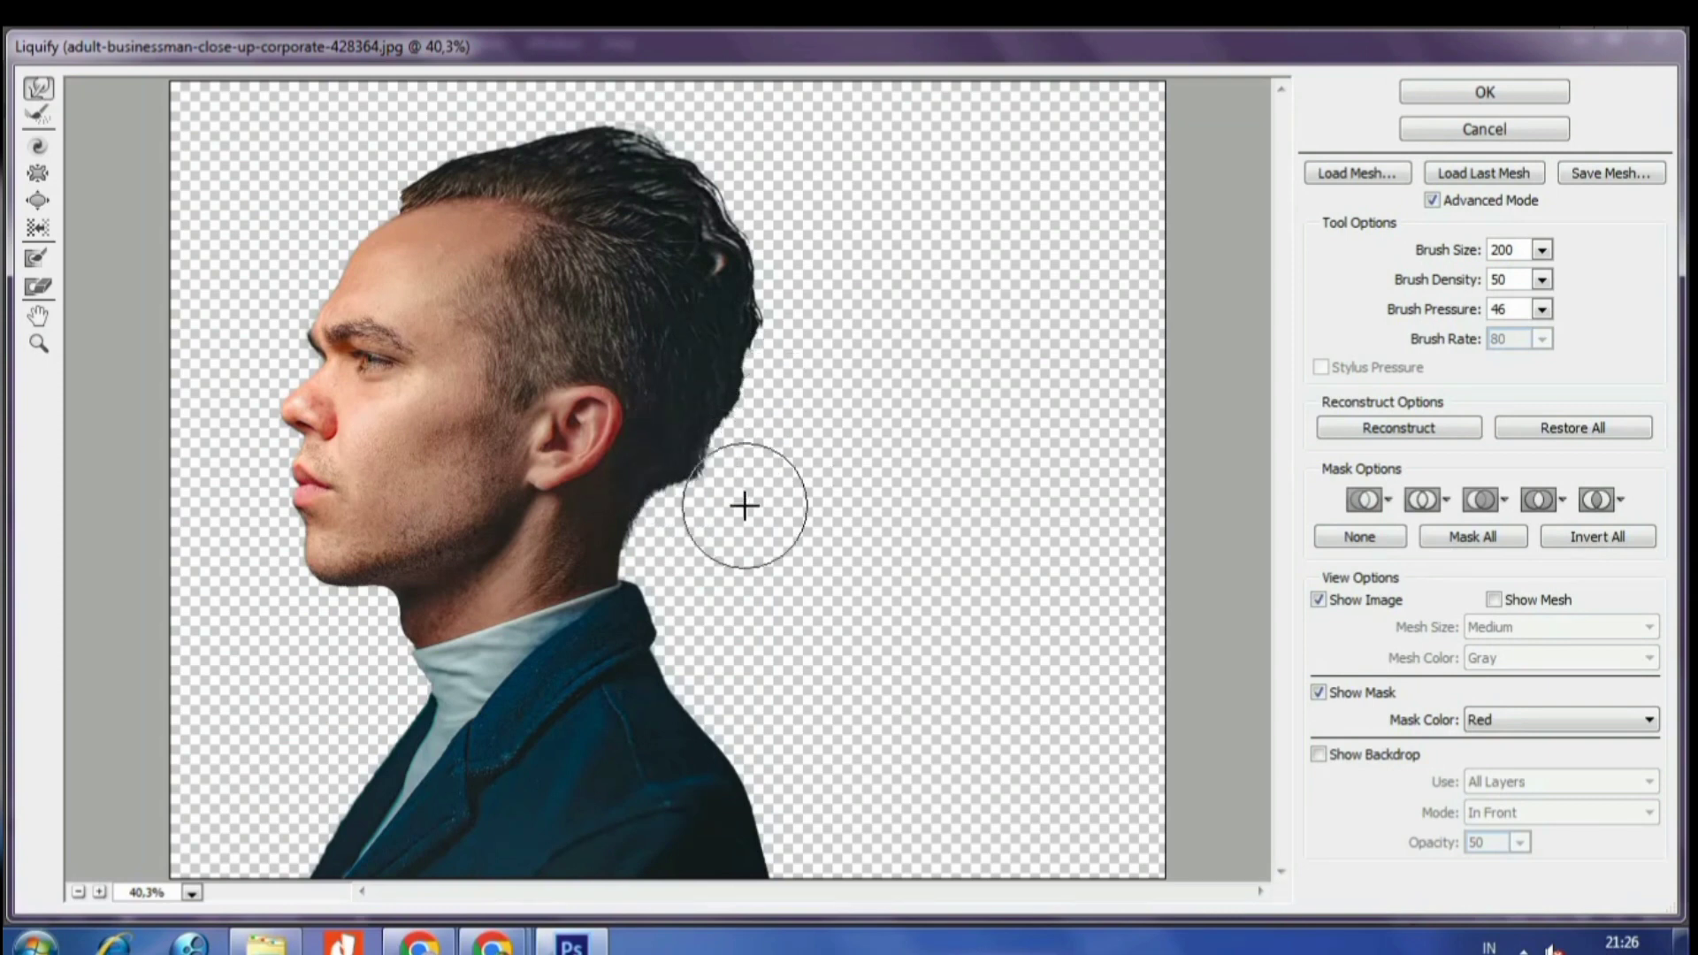
pyautogui.moveTo(699, 440)
pyautogui.mouseDown()
pyautogui.moveTo(770, 451)
pyautogui.moveTo(660, 481)
pyautogui.moveTo(675, 501)
pyautogui.moveTo(642, 517)
pyautogui.moveTo(705, 547)
pyautogui.moveTo(712, 572)
pyautogui.moveTo(671, 477)
pyautogui.moveTo(724, 519)
pyautogui.moveTo(717, 533)
pyautogui.moveTo(712, 447)
pyautogui.moveTo(717, 481)
pyautogui.moveTo(626, 548)
pyautogui.moveTo(663, 557)
pyautogui.moveTo(637, 576)
pyautogui.moveTo(682, 588)
pyautogui.moveTo(612, 574)
pyautogui.moveTo(693, 580)
pyautogui.moveTo(675, 618)
pyautogui.moveTo(607, 645)
pyautogui.moveTo(710, 660)
pyautogui.moveTo(648, 637)
pyautogui.moveTo(689, 629)
pyautogui.moveTo(663, 701)
pyautogui.moveTo(725, 702)
pyautogui.moveTo(702, 740)
pyautogui.moveTo(746, 746)
pyautogui.moveTo(766, 787)
pyautogui.mouseUp()
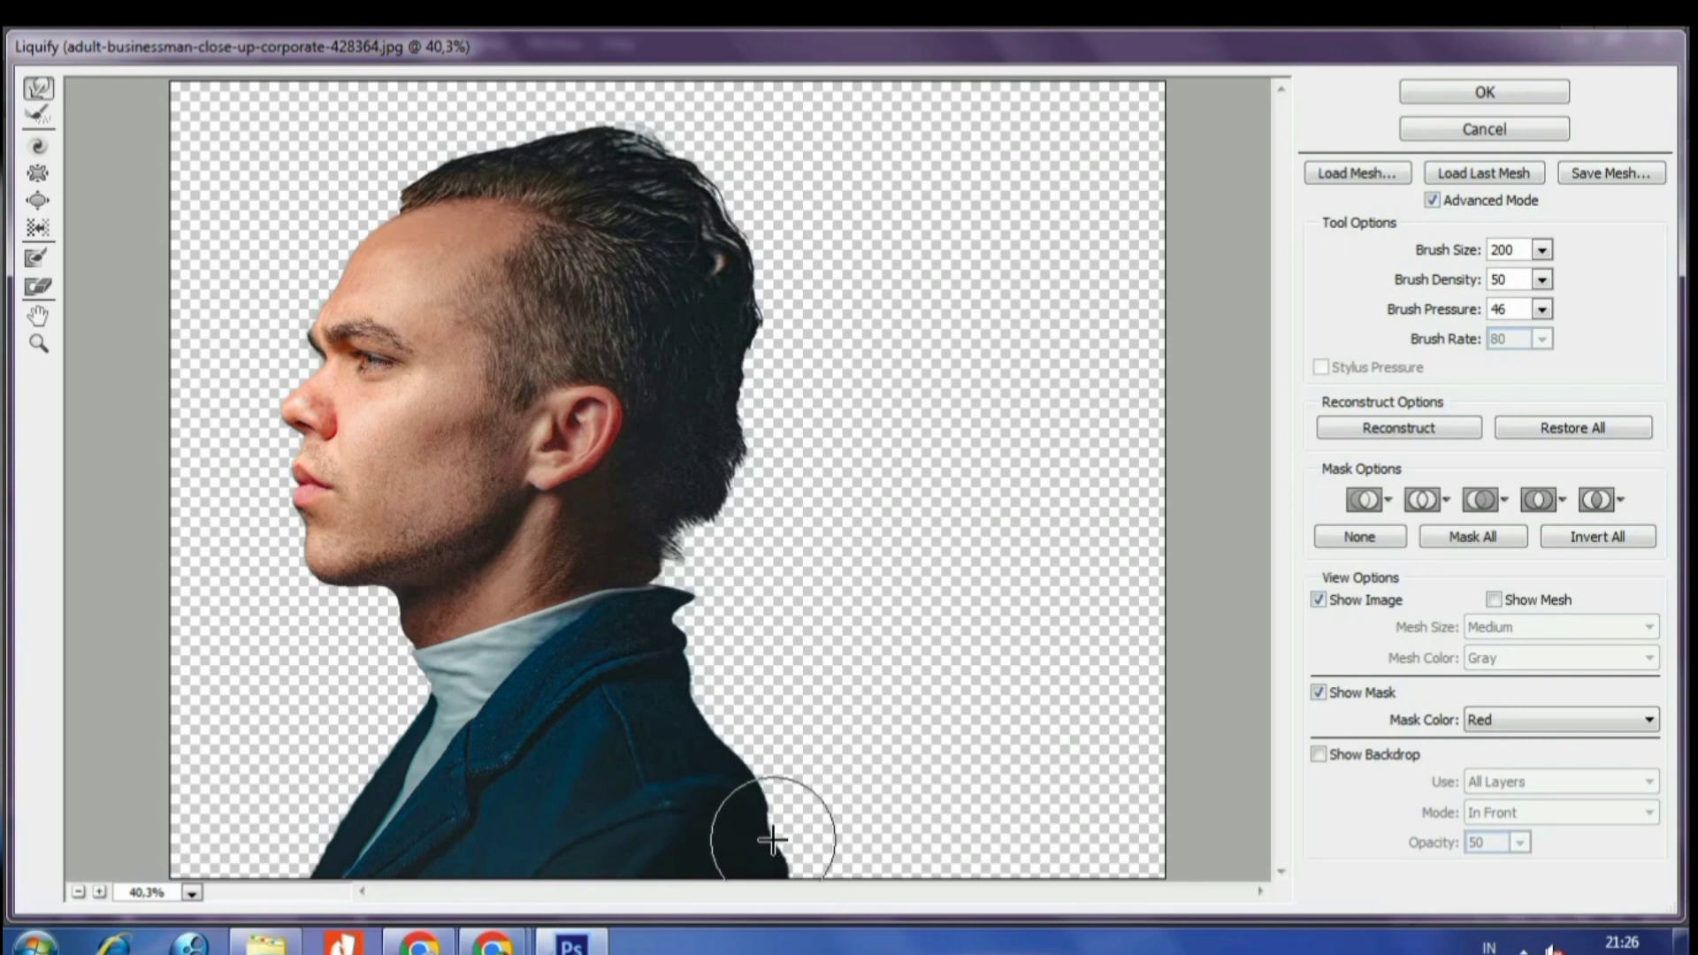
pyautogui.moveTo(772, 839)
pyautogui.mouseDown()
pyautogui.moveTo(757, 815)
pyautogui.moveTo(799, 792)
pyautogui.moveTo(740, 758)
pyautogui.moveTo(747, 724)
pyautogui.moveTo(687, 705)
pyautogui.moveTo(736, 702)
pyautogui.moveTo(682, 693)
pyautogui.moveTo(674, 617)
pyautogui.moveTo(646, 582)
pyautogui.moveTo(682, 569)
pyautogui.moveTo(667, 587)
pyautogui.moveTo(625, 539)
pyautogui.moveTo(687, 535)
pyautogui.moveTo(671, 508)
pyautogui.moveTo(720, 504)
pyautogui.moveTo(705, 542)
pyautogui.moveTo(683, 528)
pyautogui.mouseUp()
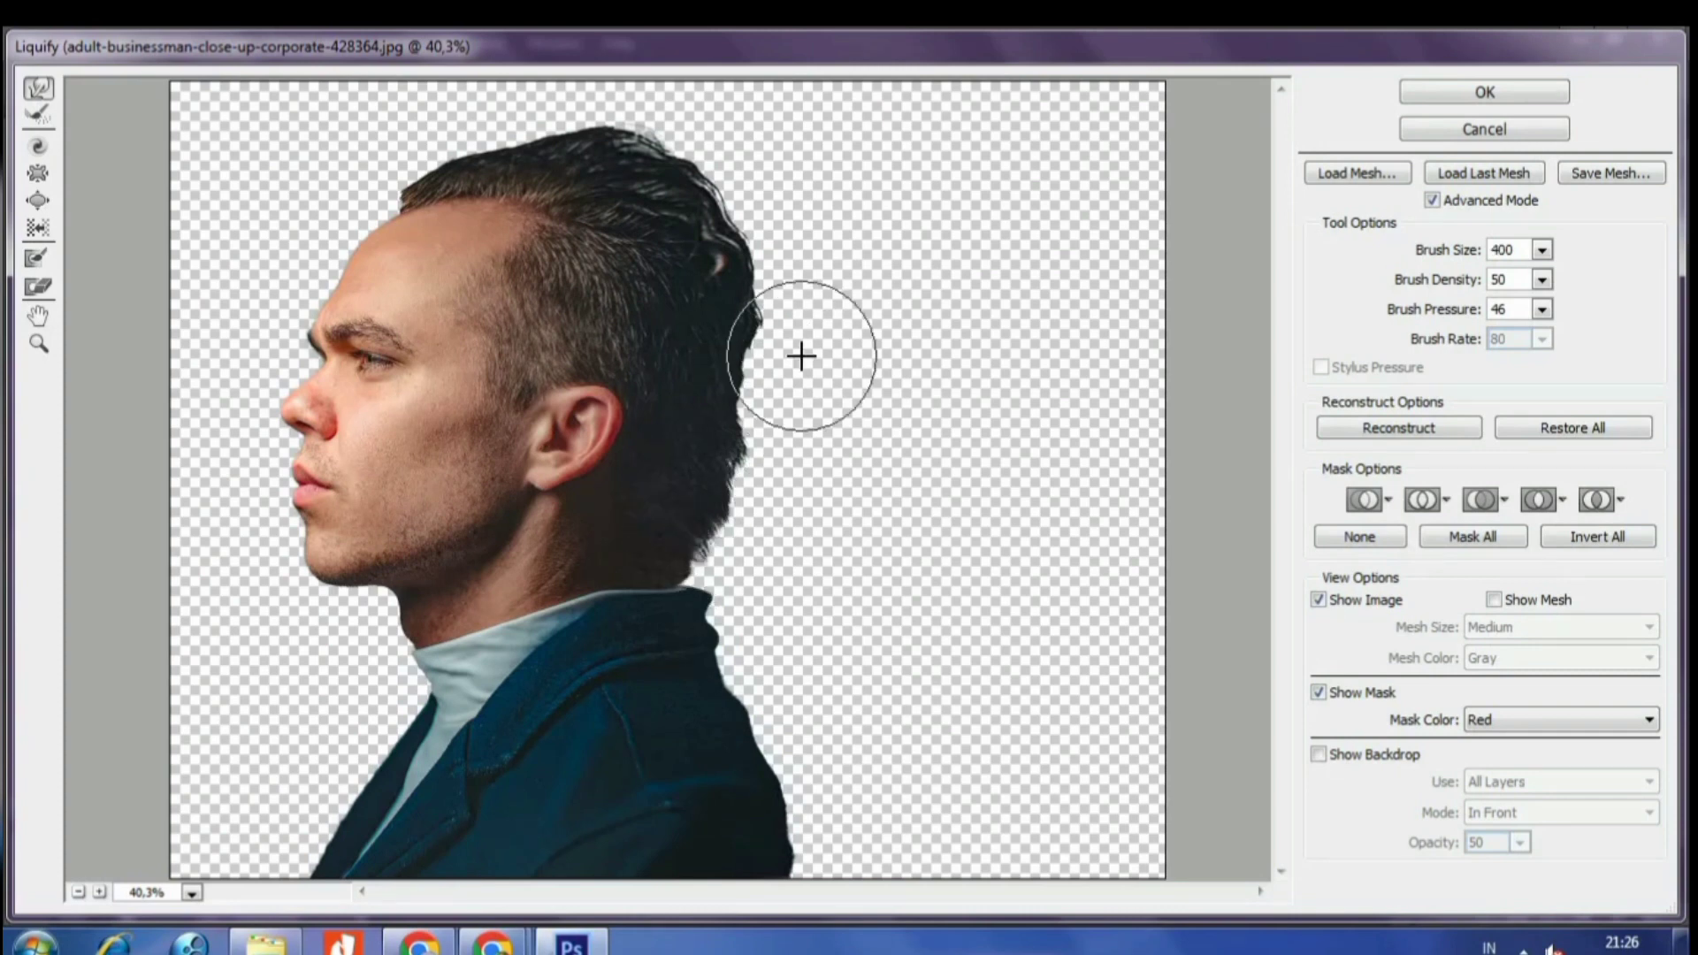
# - At brush size 1400, push the back hair and neck right and lift the hair top
pyautogui.press(']')
pyautogui.press(']')
pyautogui.press(']')
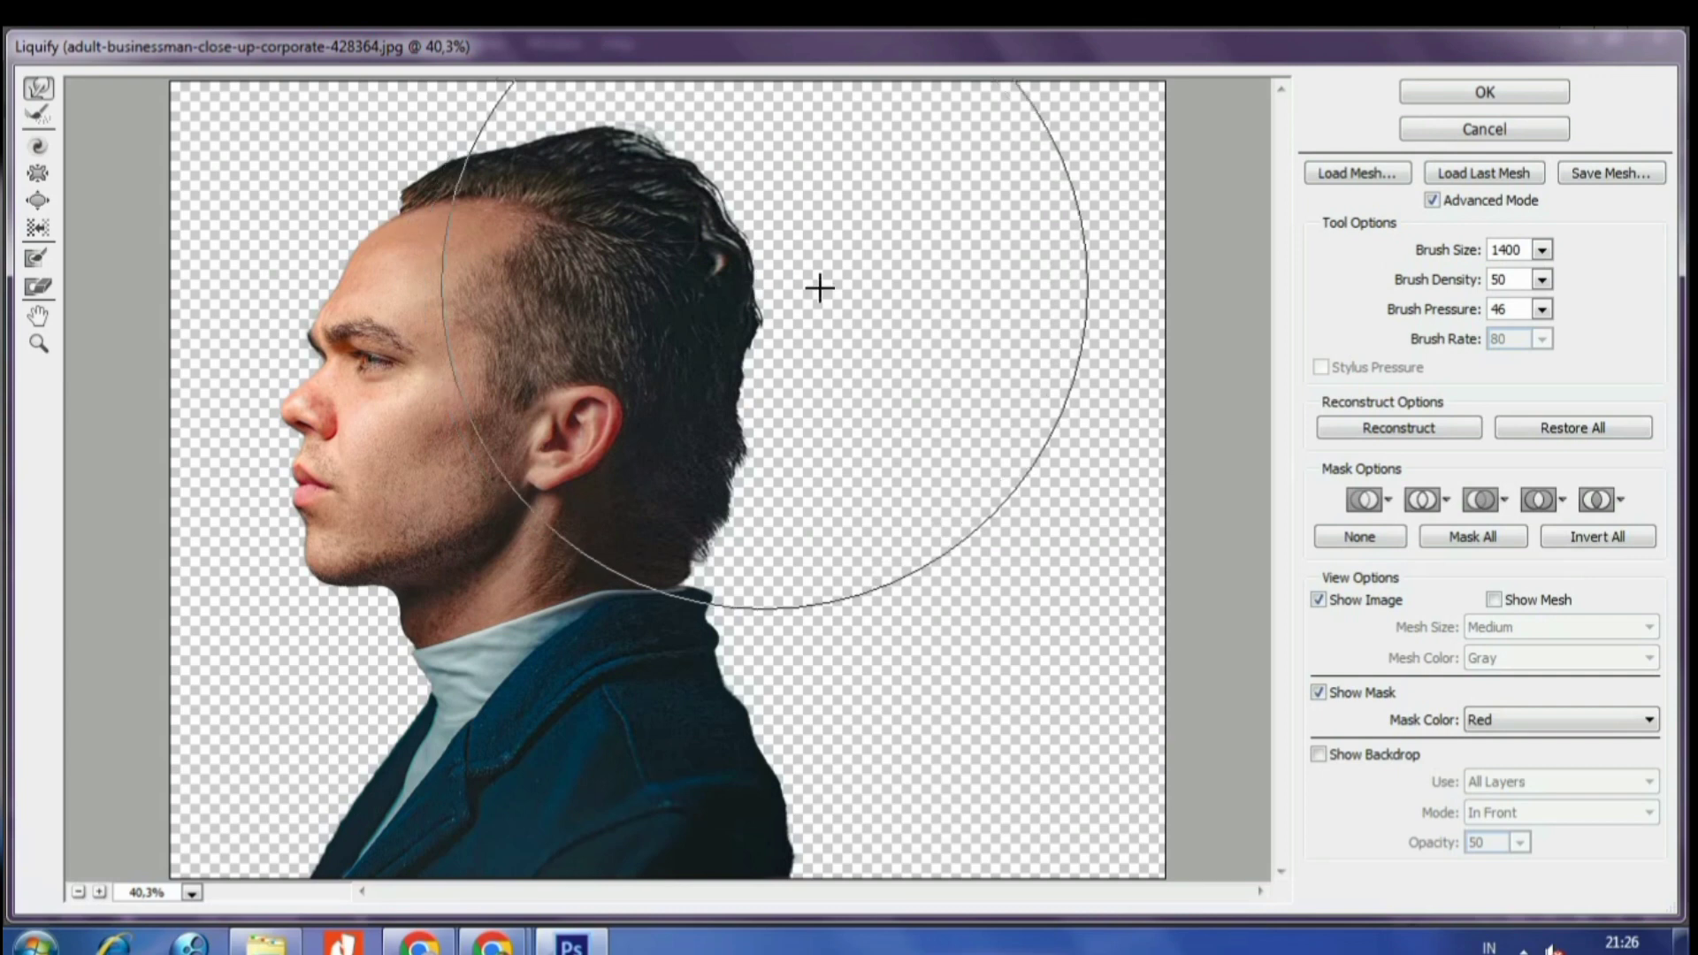
pyautogui.moveTo(819, 288); pyautogui.dragTo(1103, 295)
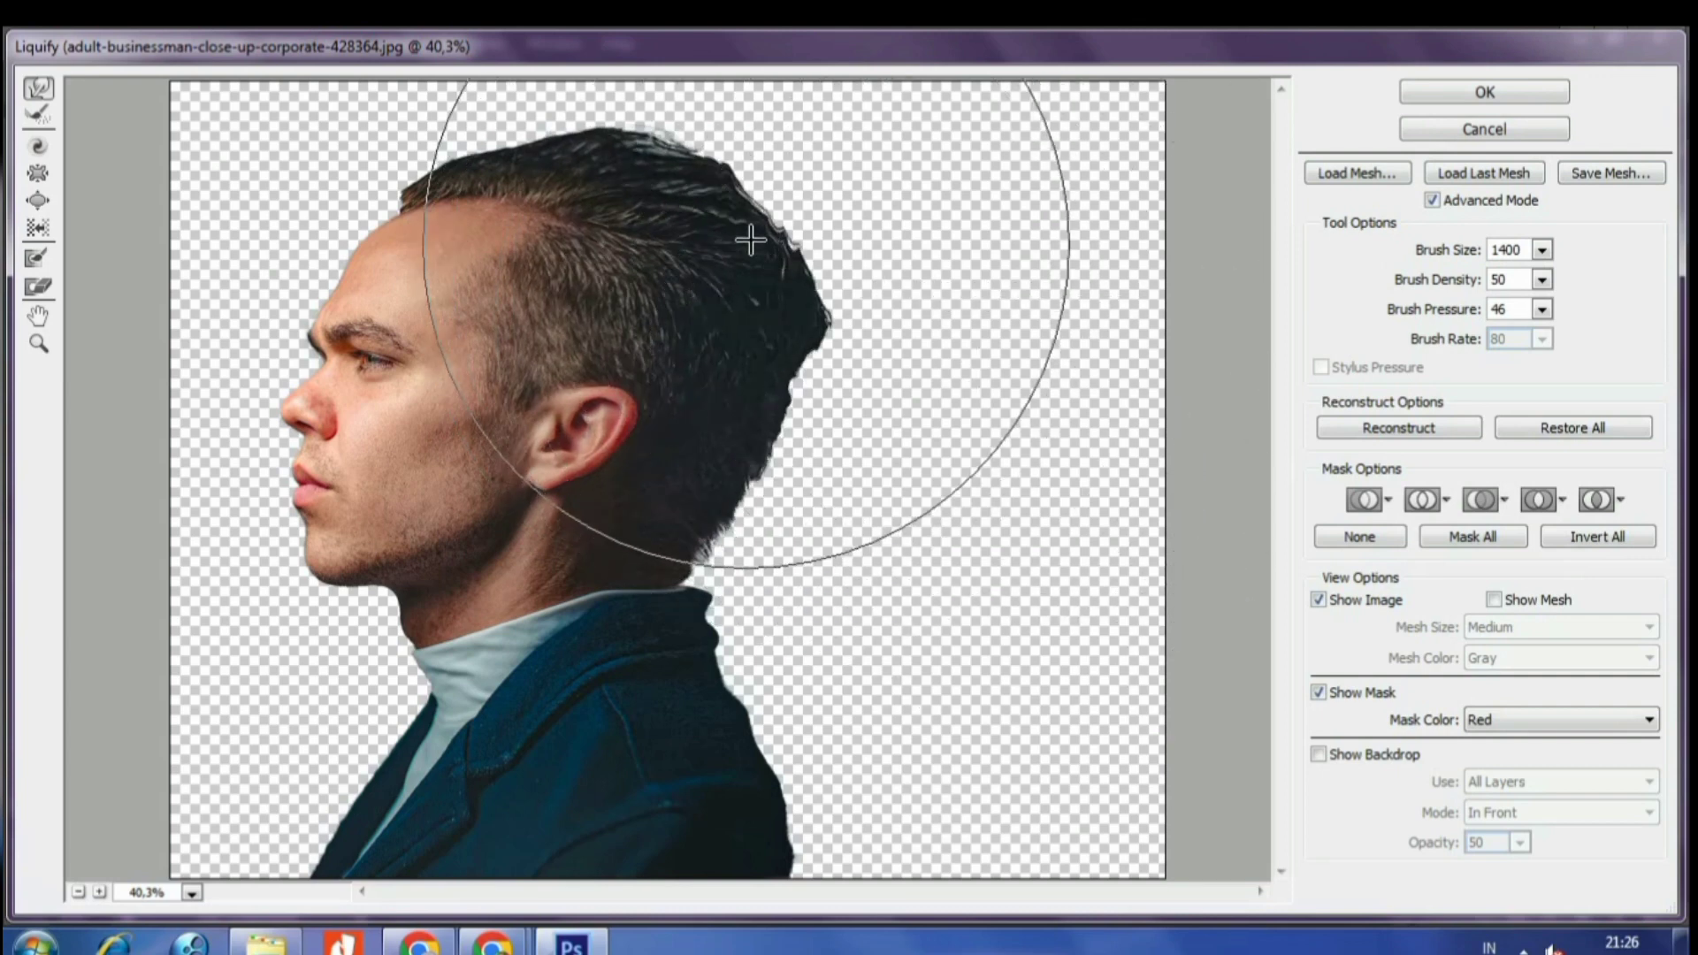
pyautogui.moveTo(750, 239)
pyautogui.mouseDown()
pyautogui.moveTo(815, 174)
pyautogui.moveTo(947, 104)
pyautogui.mouseUp()
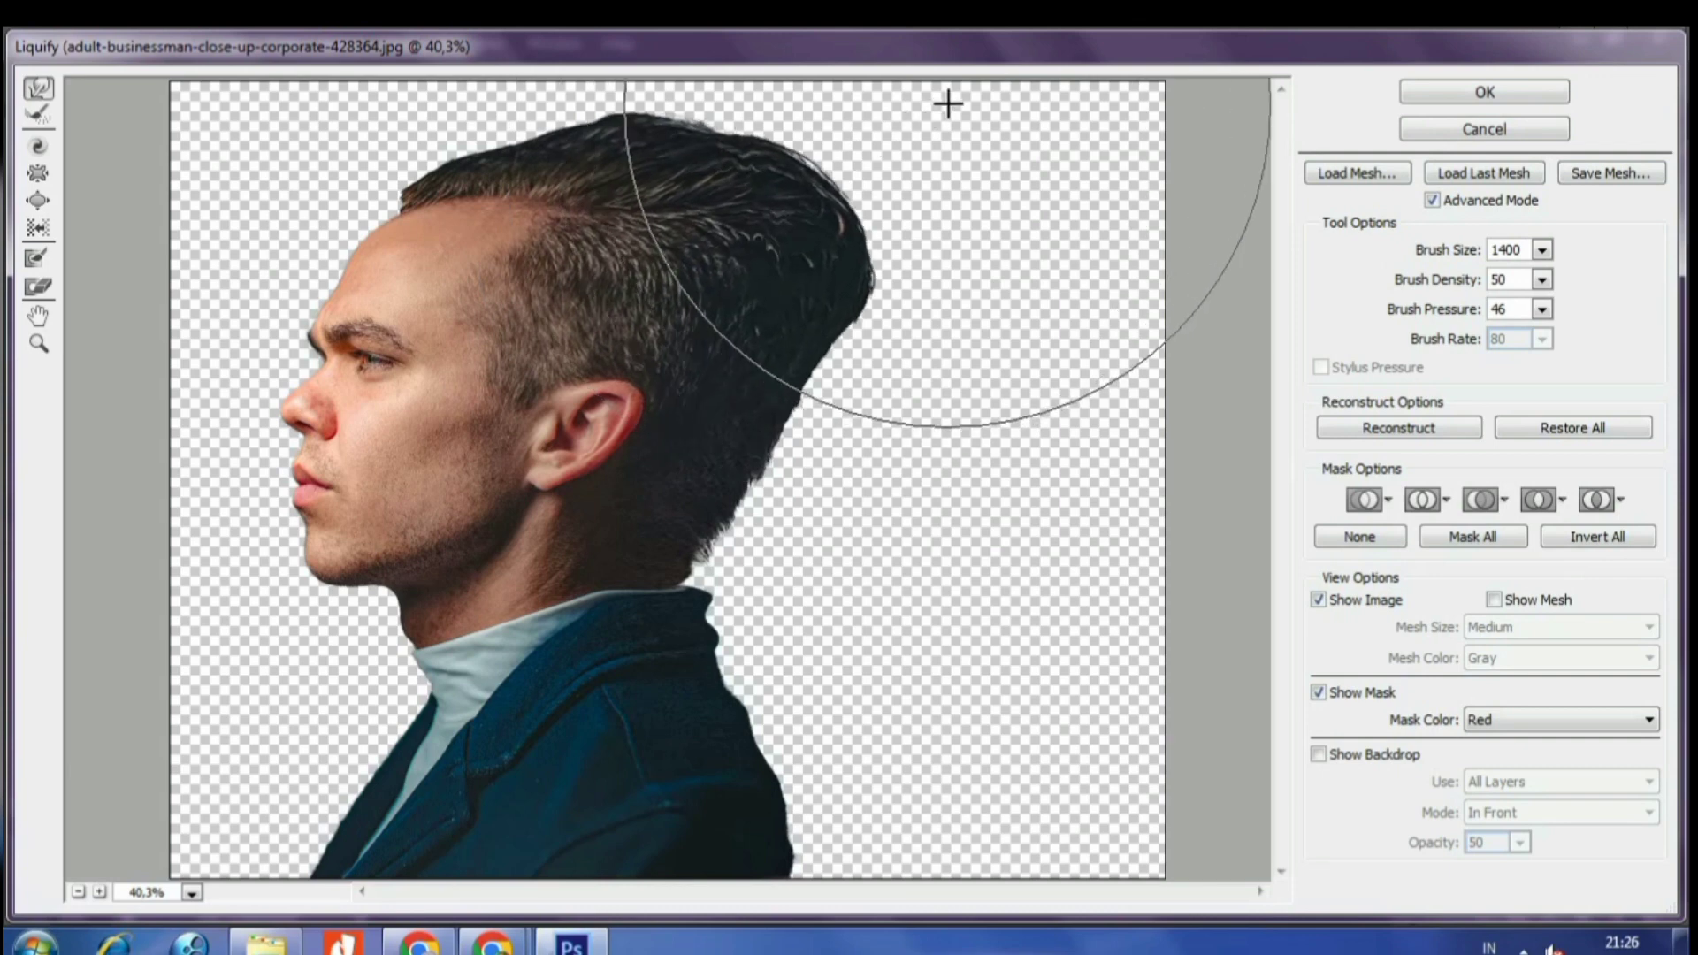
pyautogui.moveTo(743, 523)
pyautogui.mouseDown()
pyautogui.moveTo(989, 561)
pyautogui.moveTo(924, 596)
pyautogui.mouseUp()
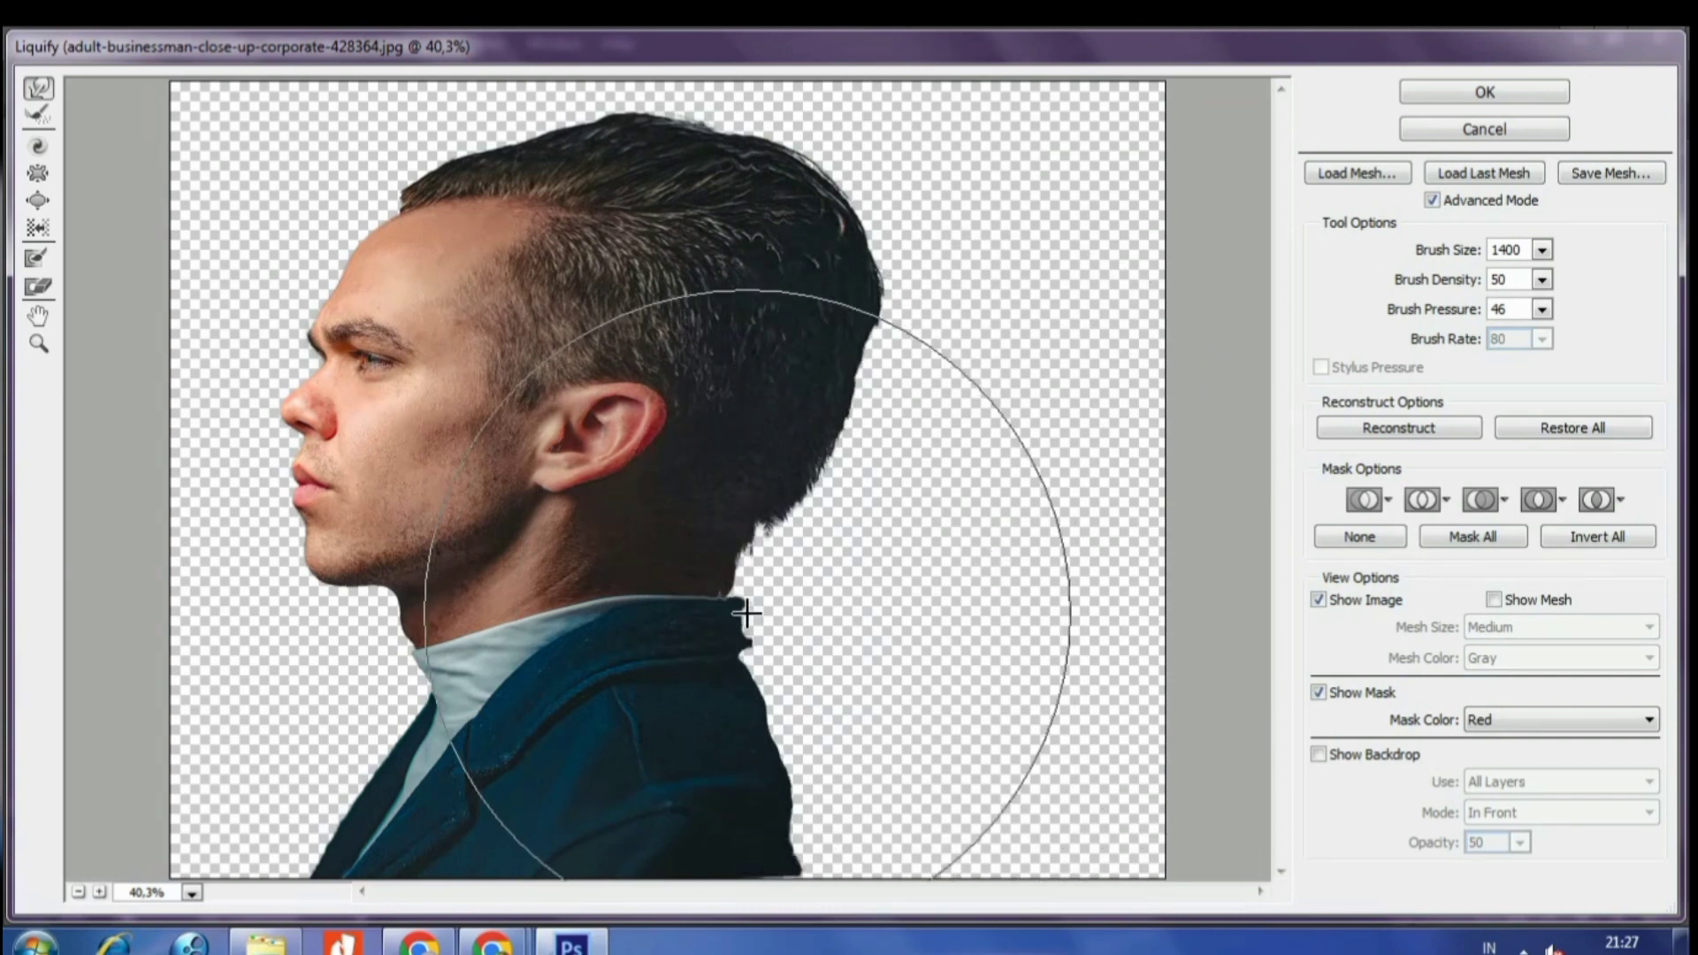
pyautogui.moveTo(802, 621); pyautogui.dragTo(992, 625)
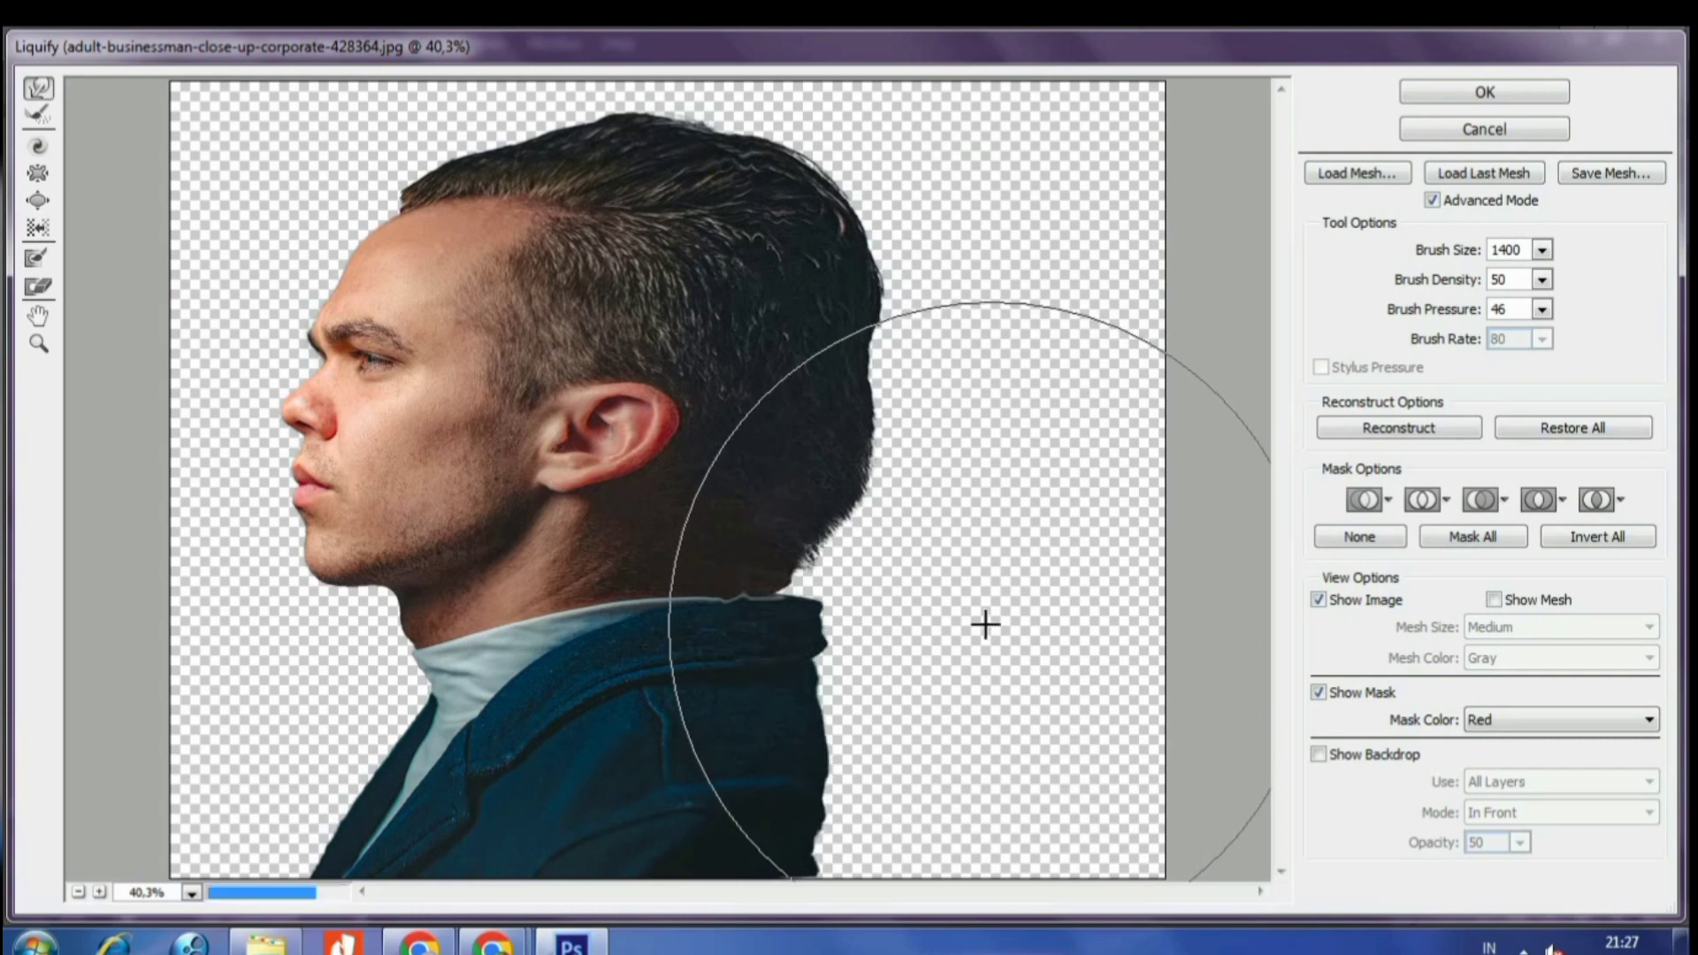
pyautogui.moveTo(865, 380)
pyautogui.mouseDown()
pyautogui.moveTo(883, 333)
pyautogui.moveTo(940, 311)
pyautogui.moveTo(1067, 301)
pyautogui.mouseUp()
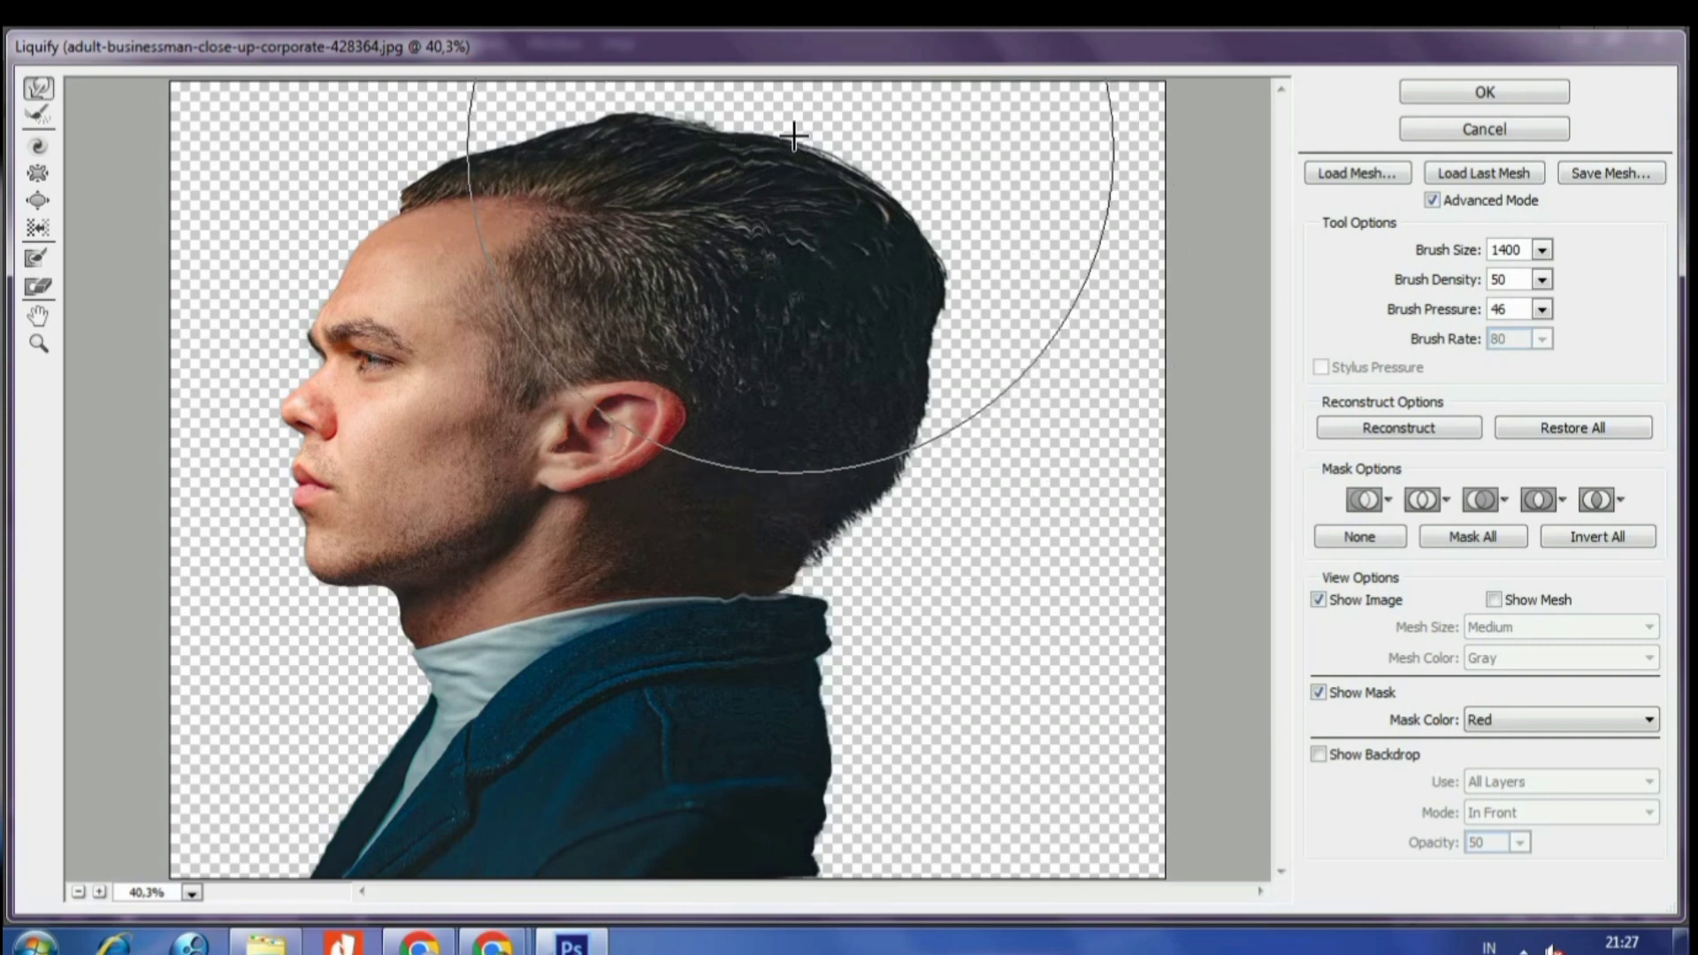
pyautogui.moveTo(800, 169); pyautogui.dragTo(803, 83)
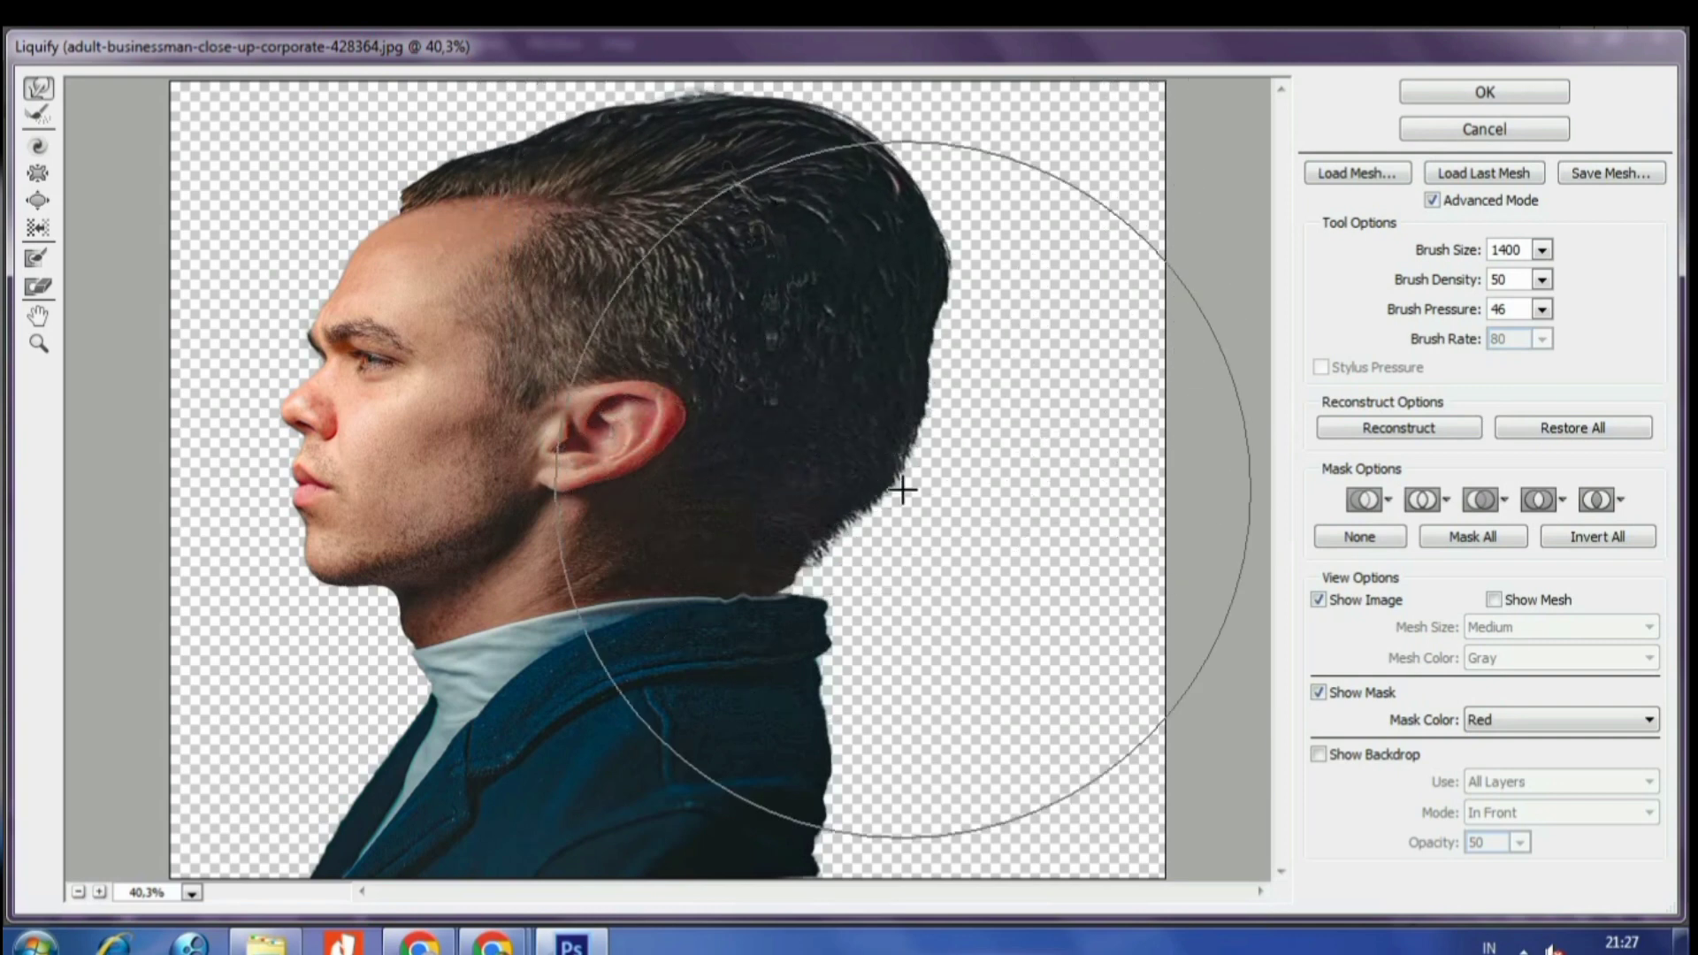
# - Smear the back of the head, collar, jacket and top hair further rightward
pyautogui.moveTo(854, 540); pyautogui.dragTo(1166, 563)
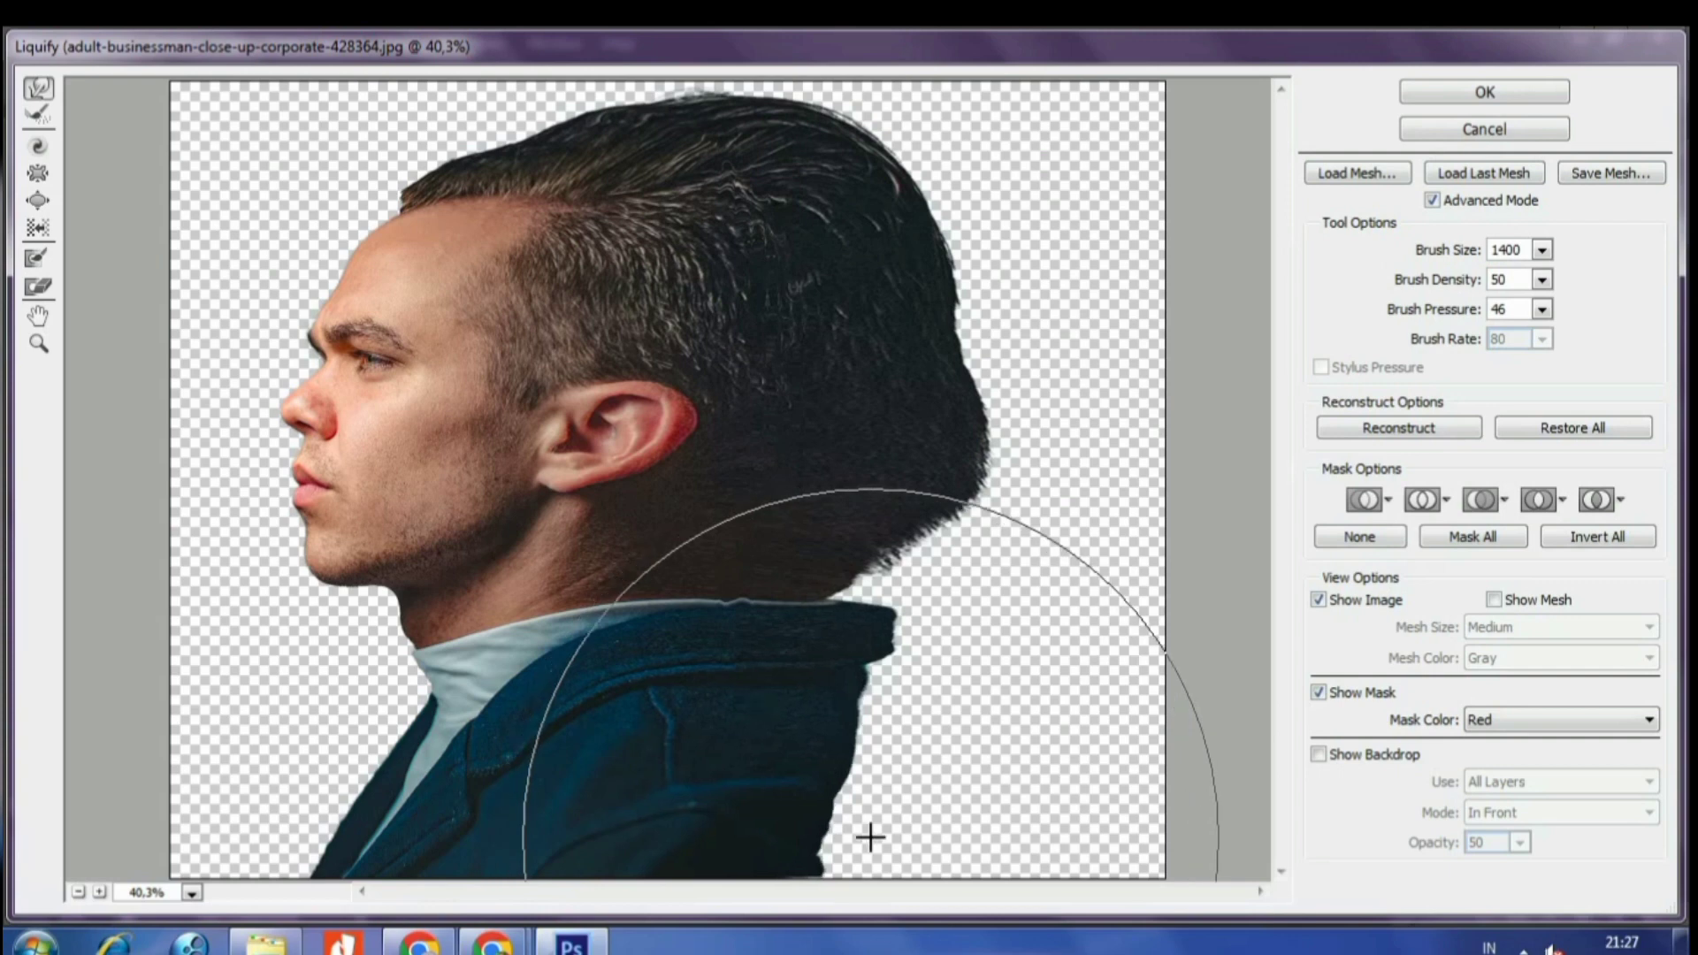
pyautogui.moveTo(872, 830); pyautogui.dragTo(1200, 777)
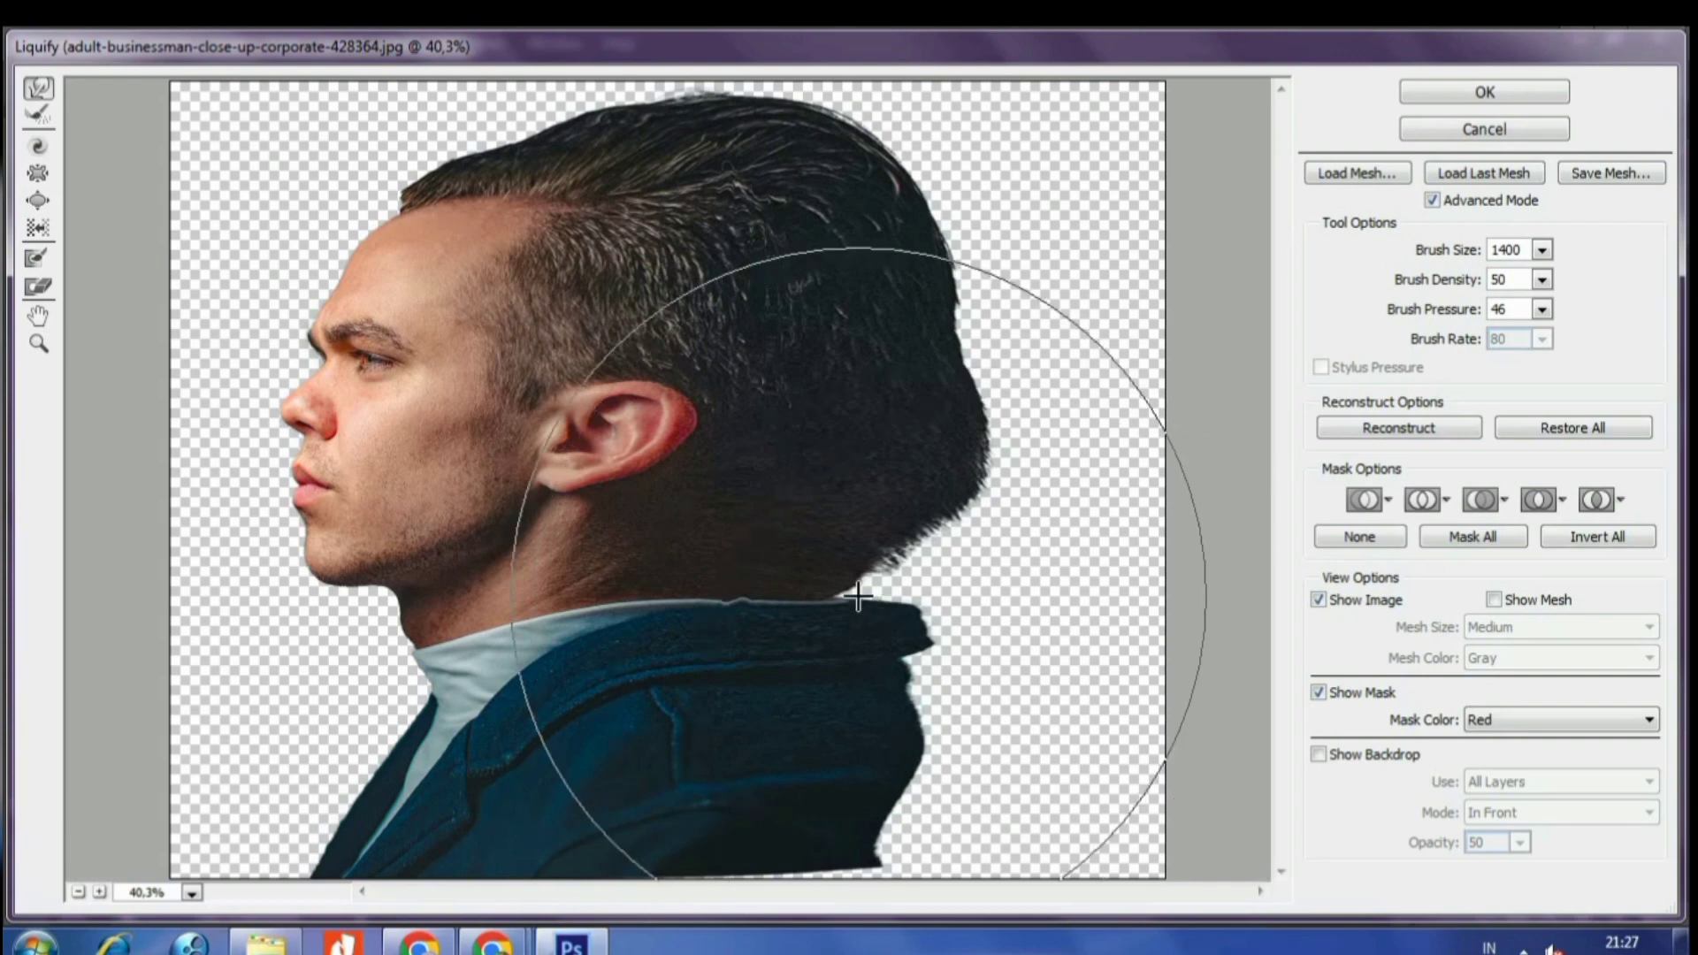
pyautogui.moveTo(915, 594); pyautogui.dragTo(1155, 590)
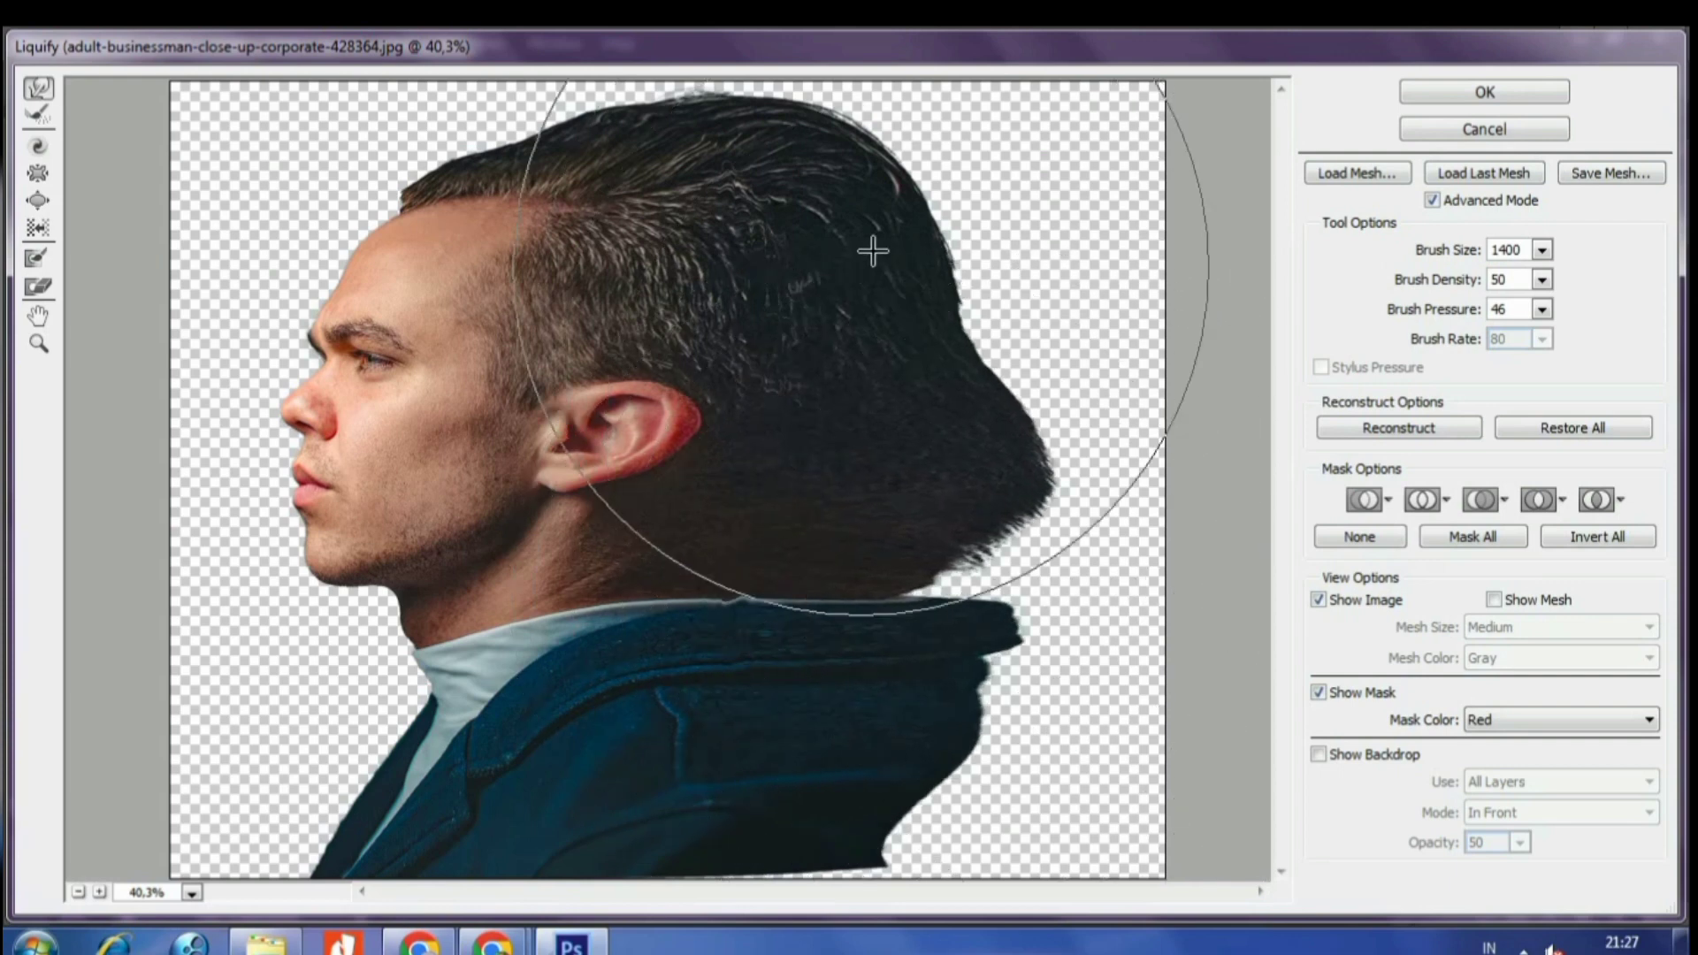
pyautogui.moveTo(872, 247)
pyautogui.mouseDown()
pyautogui.moveTo(973, 168)
pyautogui.moveTo(1026, 167)
pyautogui.moveTo(982, 273)
pyautogui.moveTo(1168, 270)
pyautogui.mouseUp()
pyautogui.moveTo(815, 124)
pyautogui.mouseDown()
pyautogui.moveTo(1202, 106)
pyautogui.moveTo(1129, 277)
pyautogui.mouseUp()
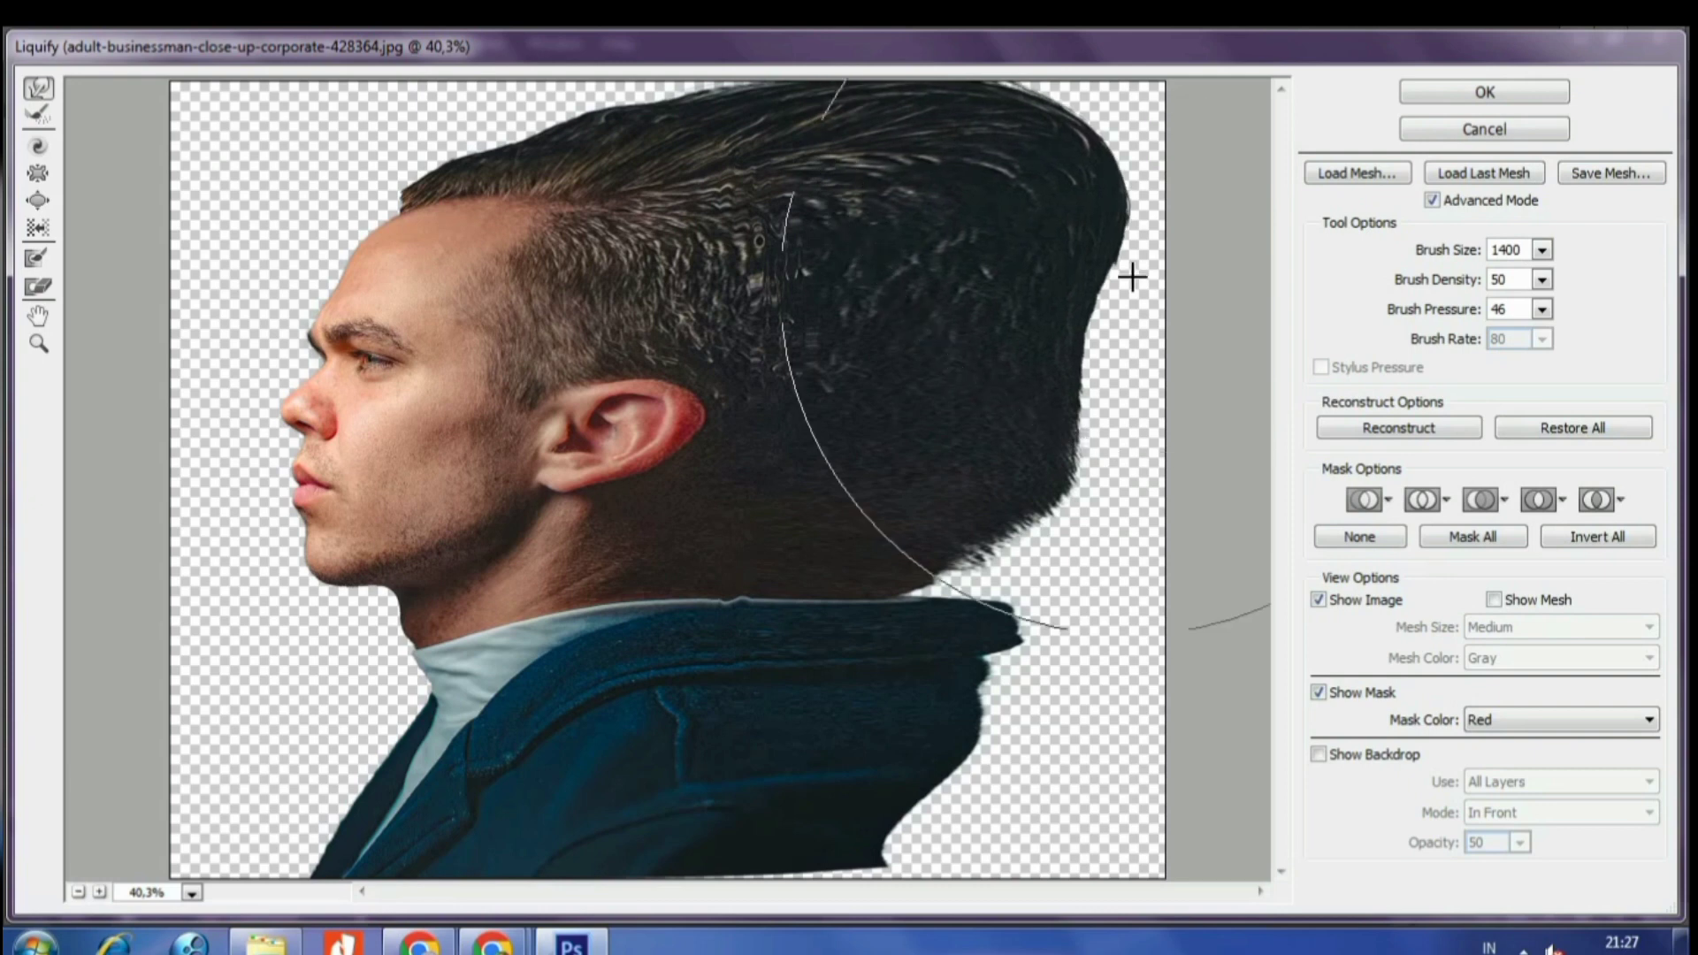
pyautogui.moveTo(1080, 328)
pyautogui.mouseDown()
pyautogui.moveTo(1223, 360)
pyautogui.moveTo(1075, 583)
pyautogui.mouseUp()
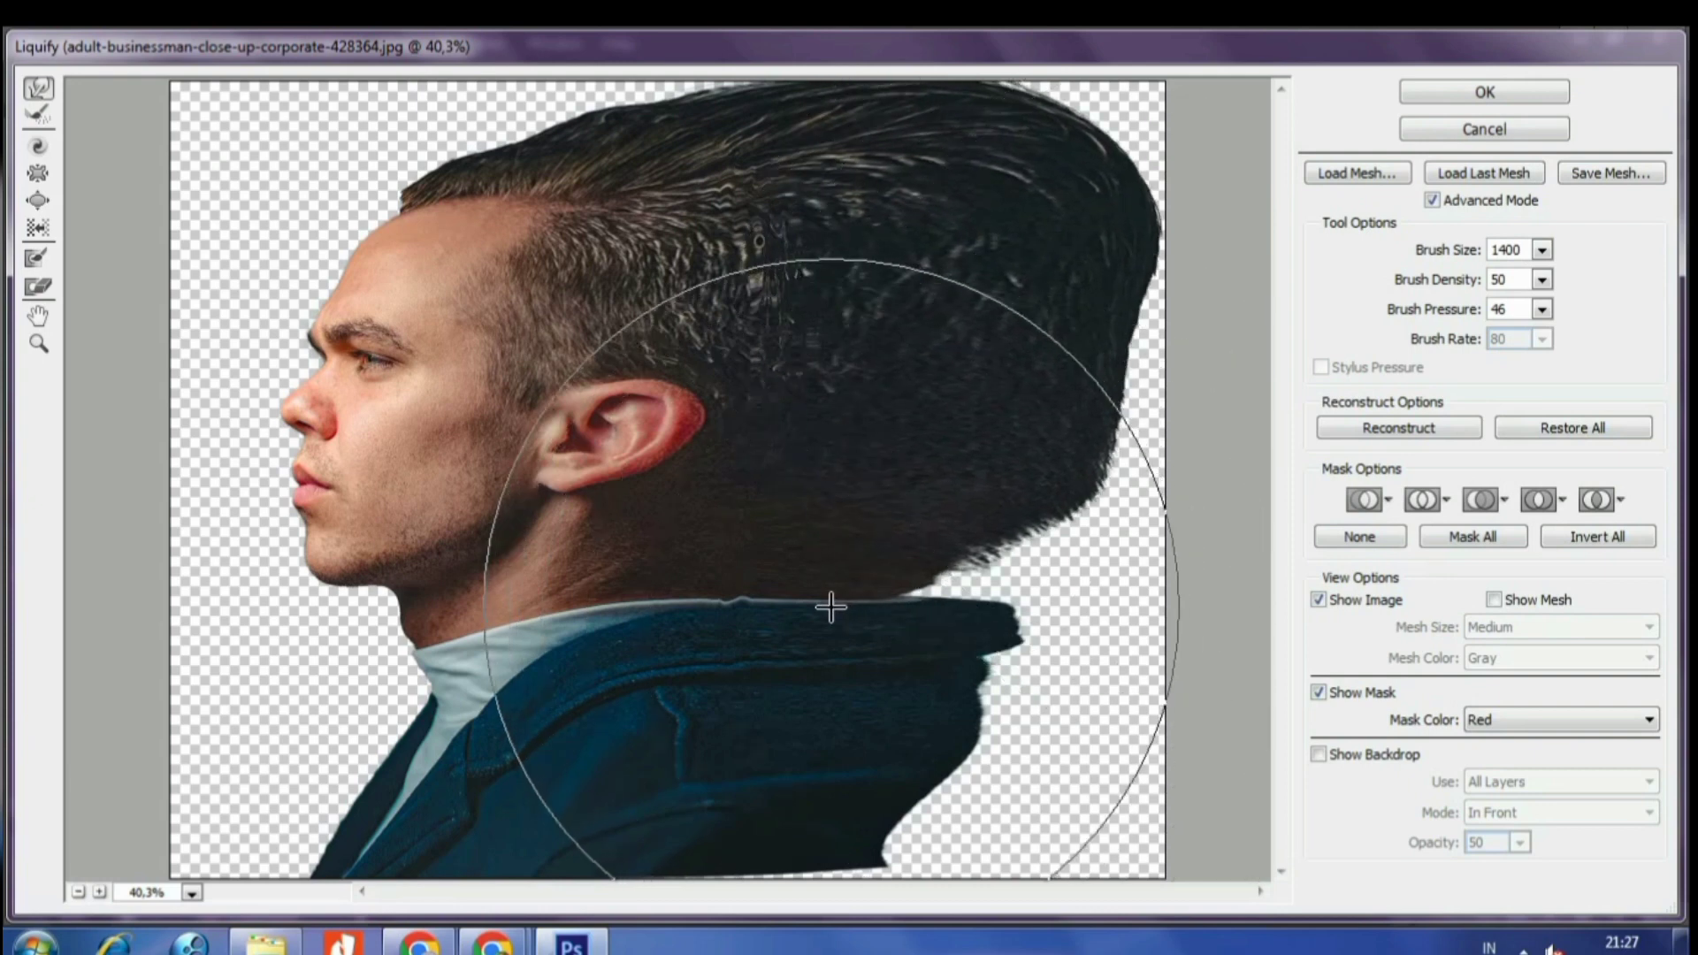
pyautogui.moveTo(911, 613); pyautogui.dragTo(1056, 643)
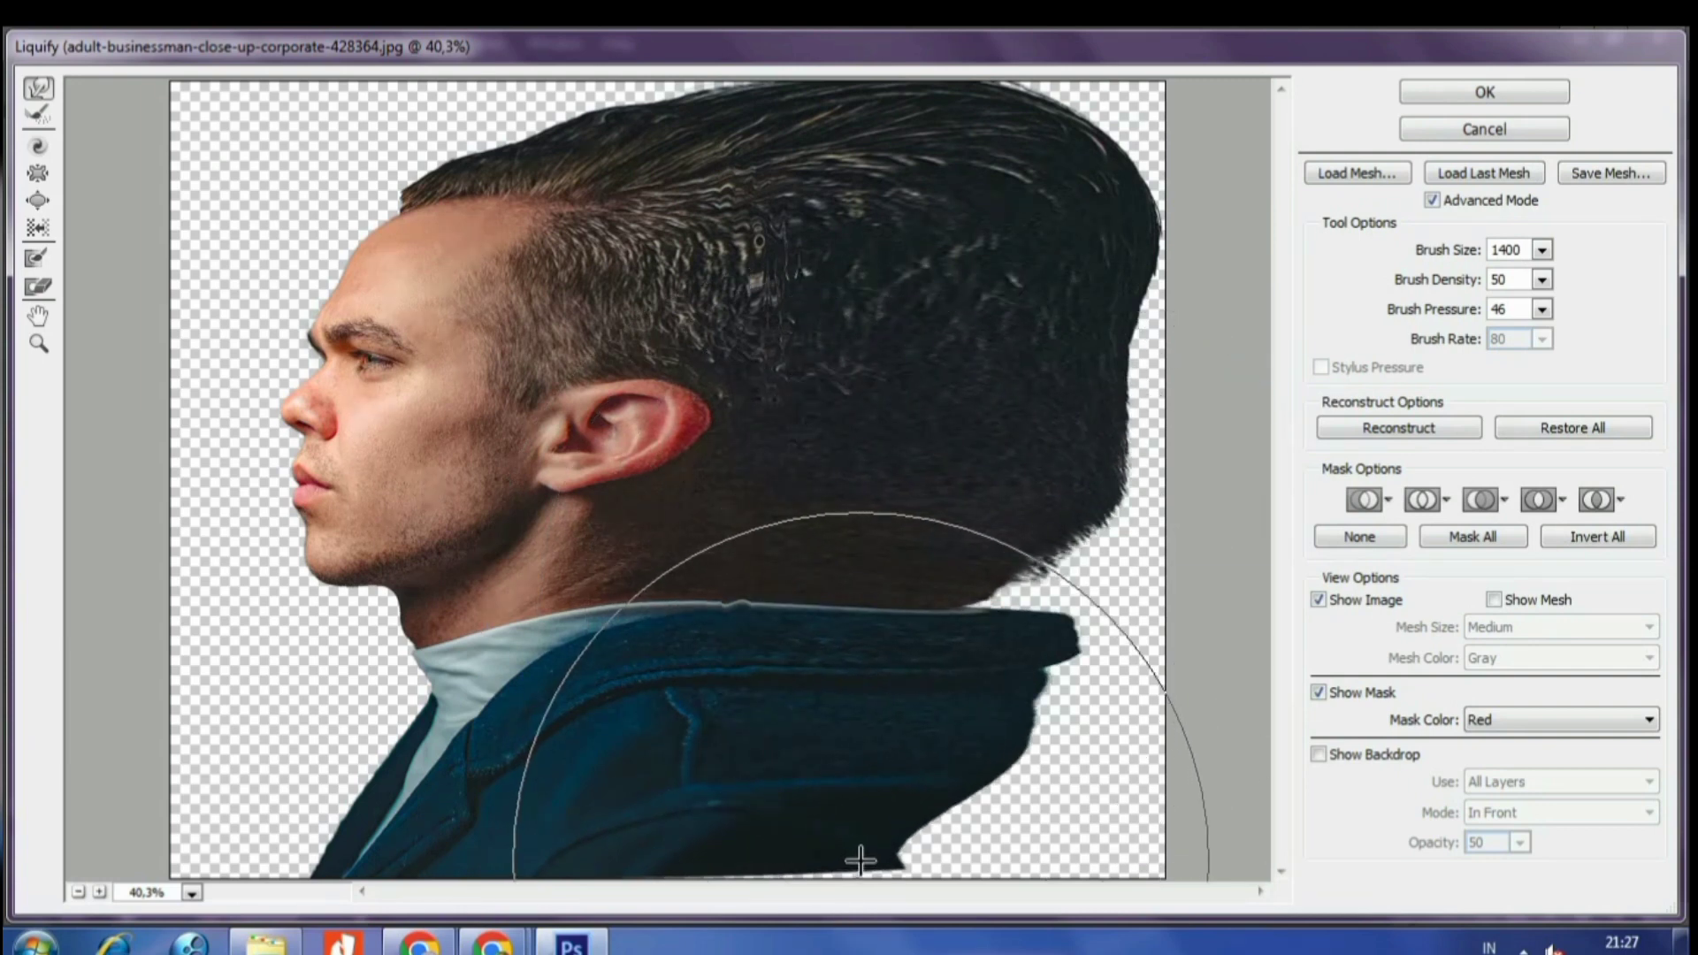
pyautogui.moveTo(865, 857); pyautogui.dragTo(1281, 879)
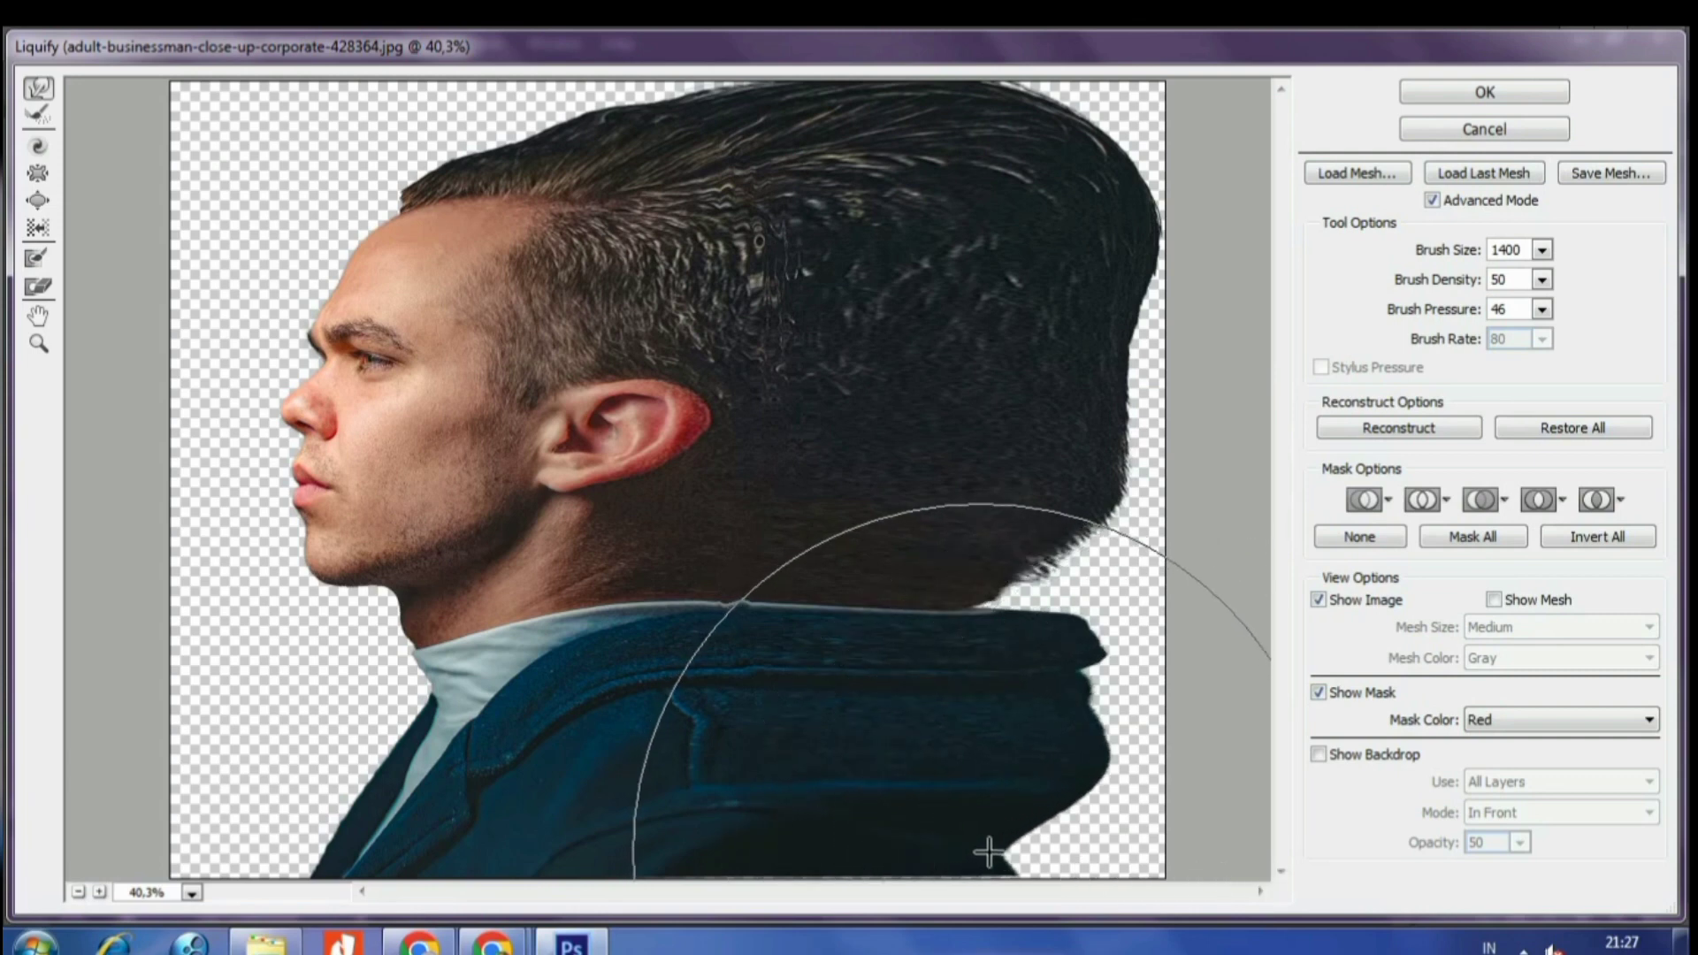
# - Stretch the coat and neck to the canvas border, closing gaps and filling the top-right corner
pyautogui.moveTo(993, 852); pyautogui.dragTo(1262, 864)
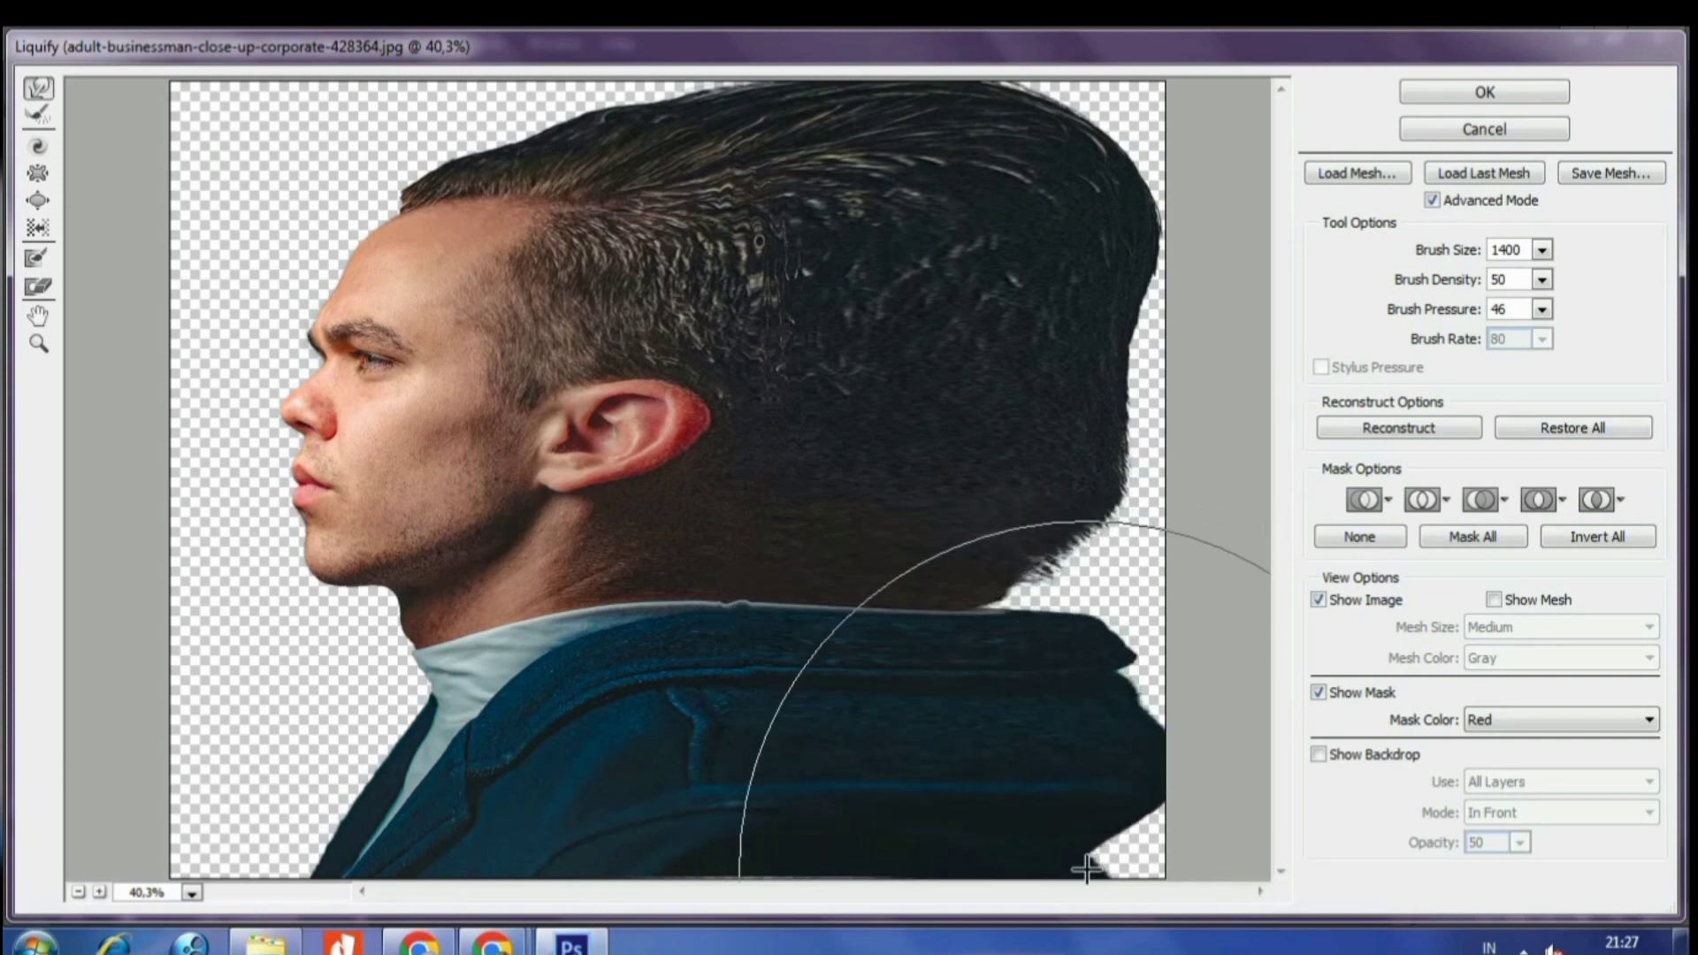
pyautogui.moveTo(1105, 856); pyautogui.dragTo(1235, 864)
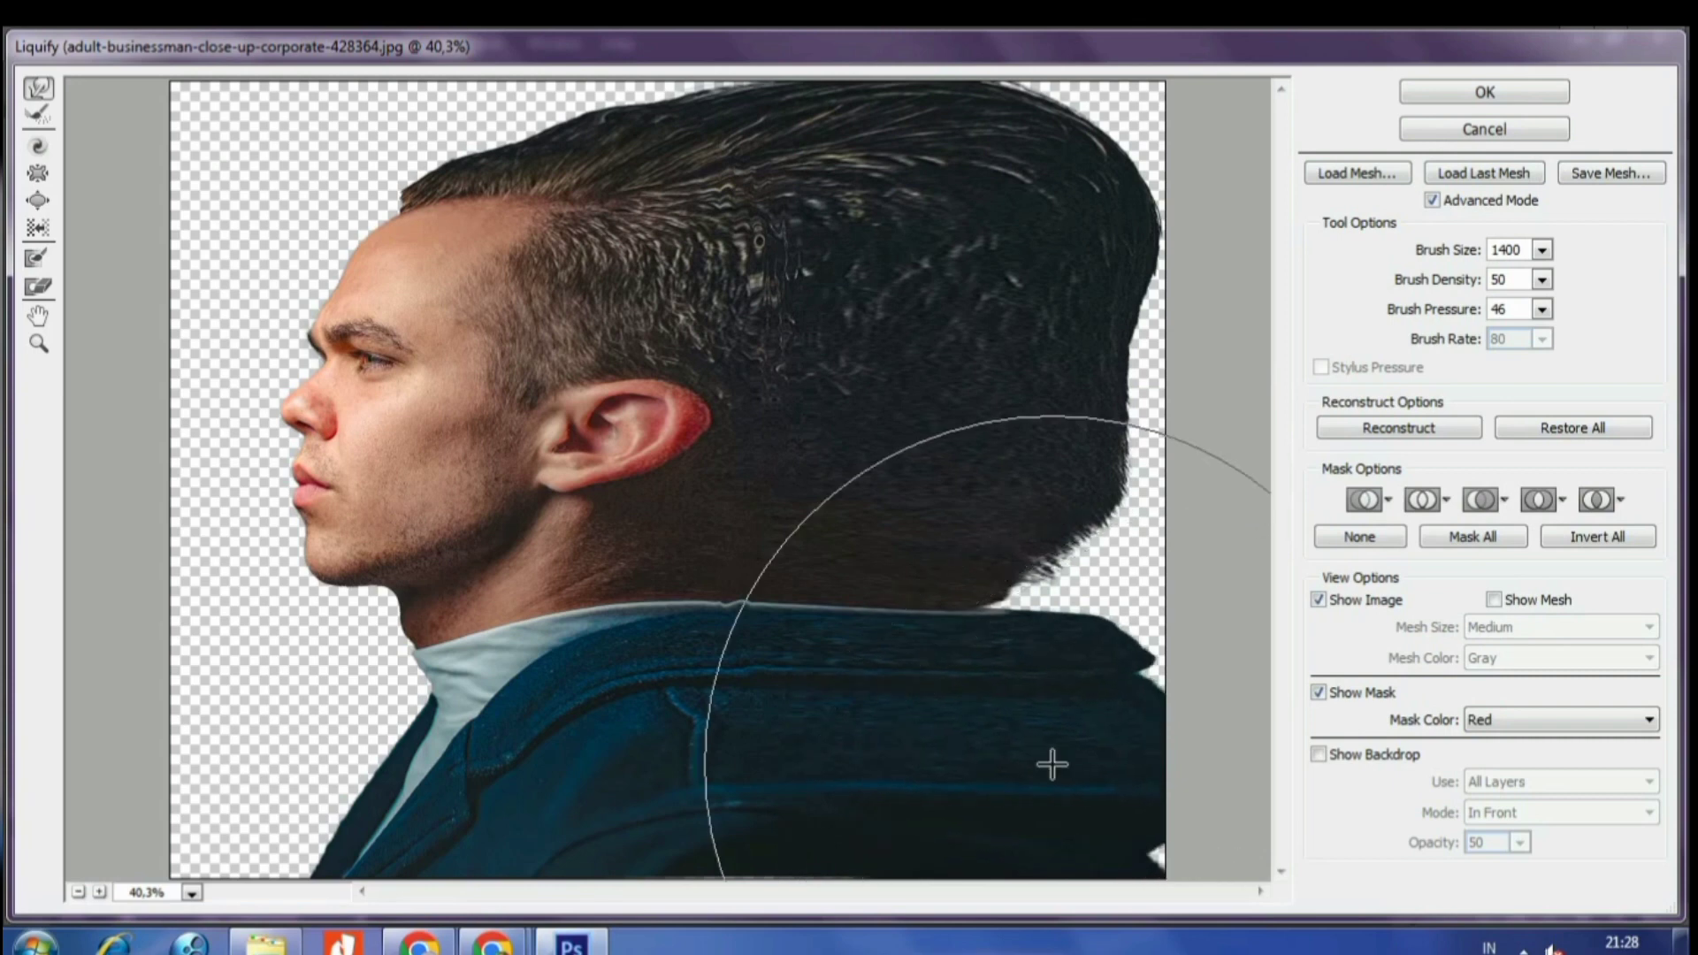
pyautogui.moveTo(969, 598); pyautogui.dragTo(1195, 598)
pyautogui.moveTo(1008, 372); pyautogui.dragTo(1222, 332)
pyautogui.moveTo(1061, 576); pyautogui.dragTo(1210, 593)
pyautogui.moveTo(1058, 591); pyautogui.dragTo(1231, 617)
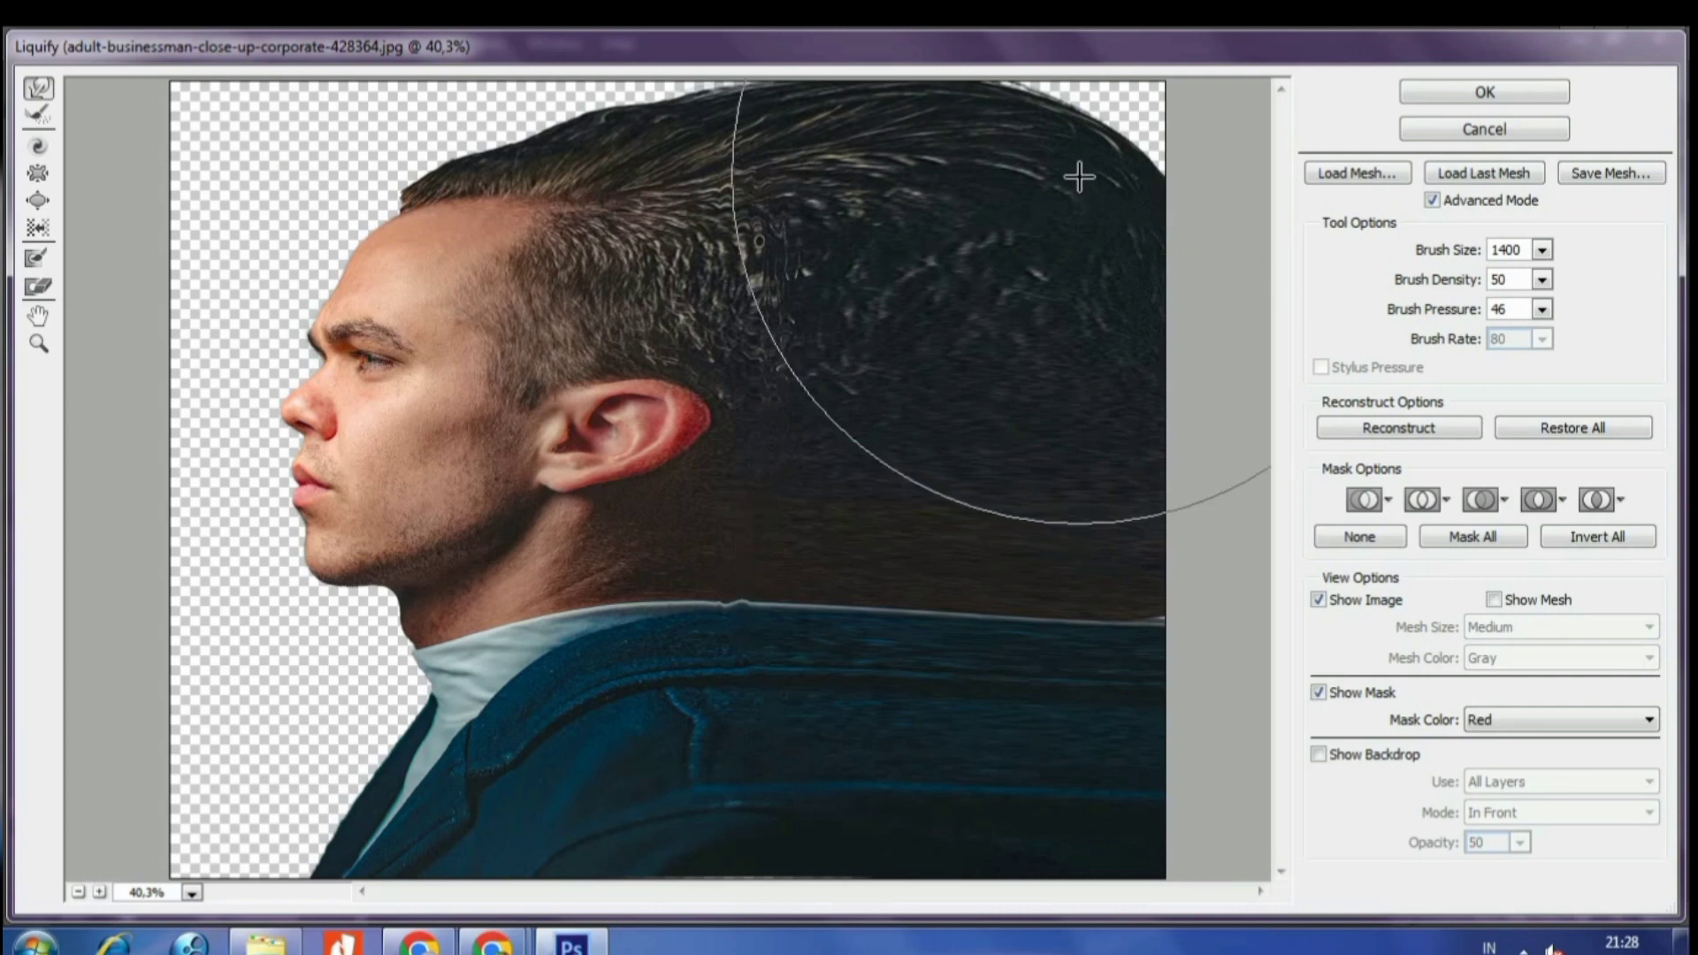
pyautogui.moveTo(1094, 118)
pyautogui.mouseDown()
pyautogui.moveTo(1207, 58)
pyautogui.moveTo(1177, 76)
pyautogui.moveTo(778, 95)
pyautogui.moveTo(705, 92)
pyautogui.moveTo(637, 62)
pyautogui.mouseUp()
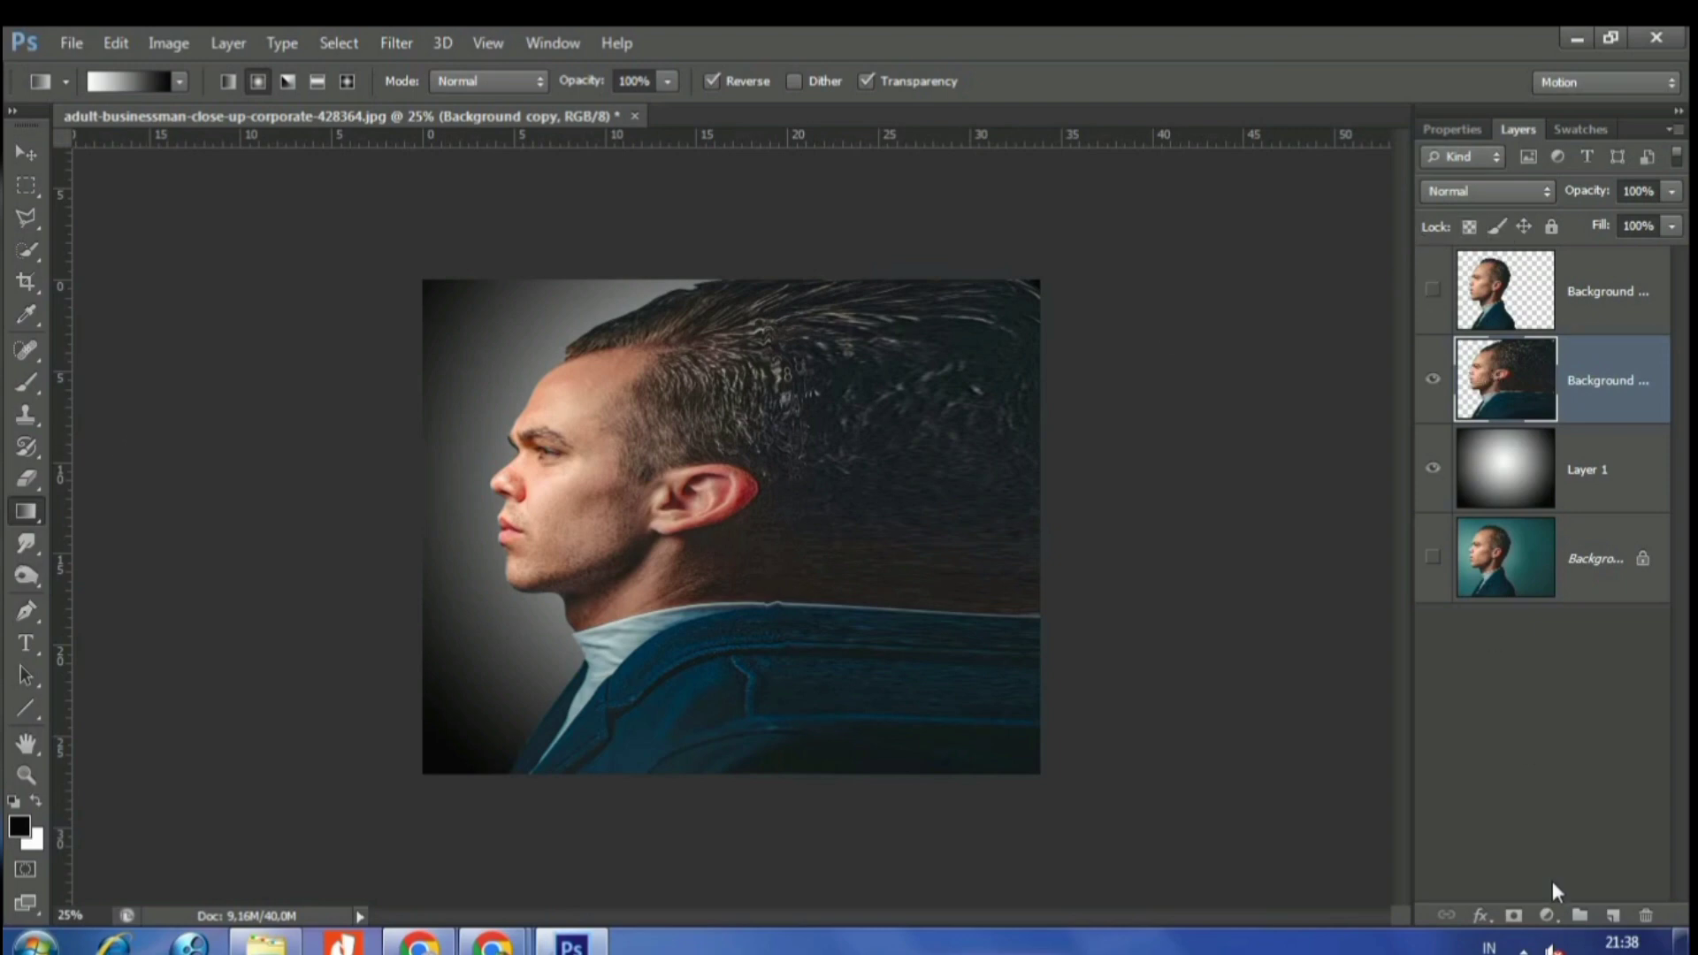
# - Give Background copy an inverted black mask, then show Background copy 2 and add its white mask
pyautogui.click(1514, 916)
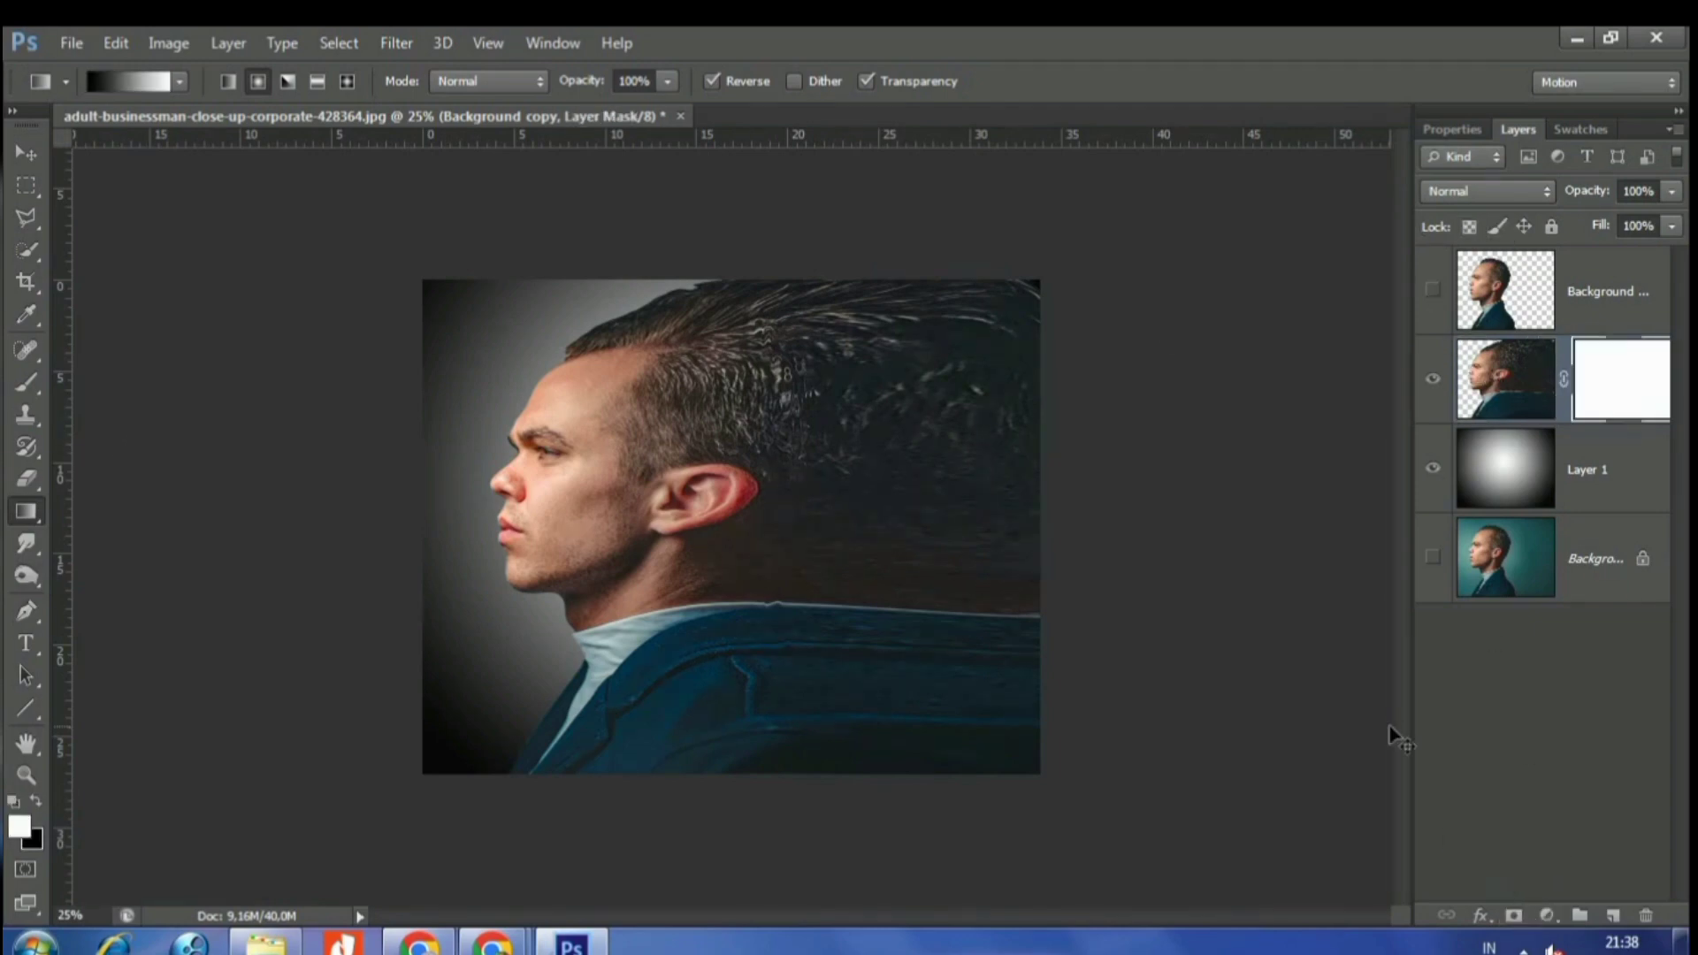
pyautogui.hotkey('ctrl', 'i')
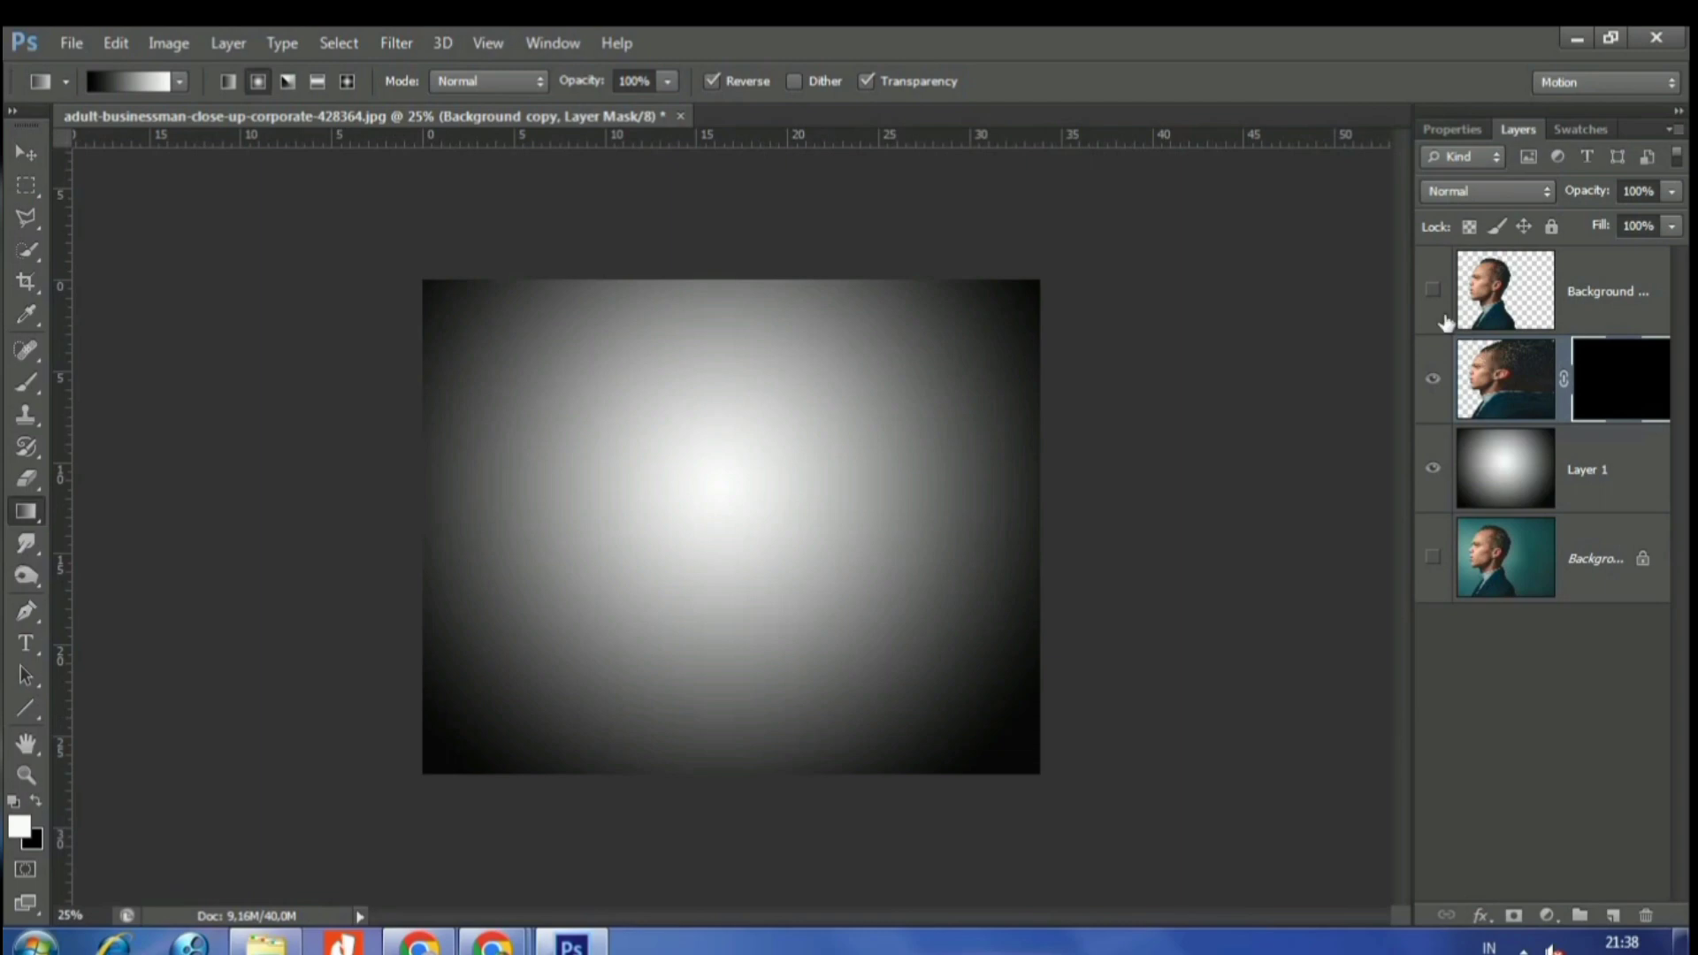
pyautogui.click(1433, 294)
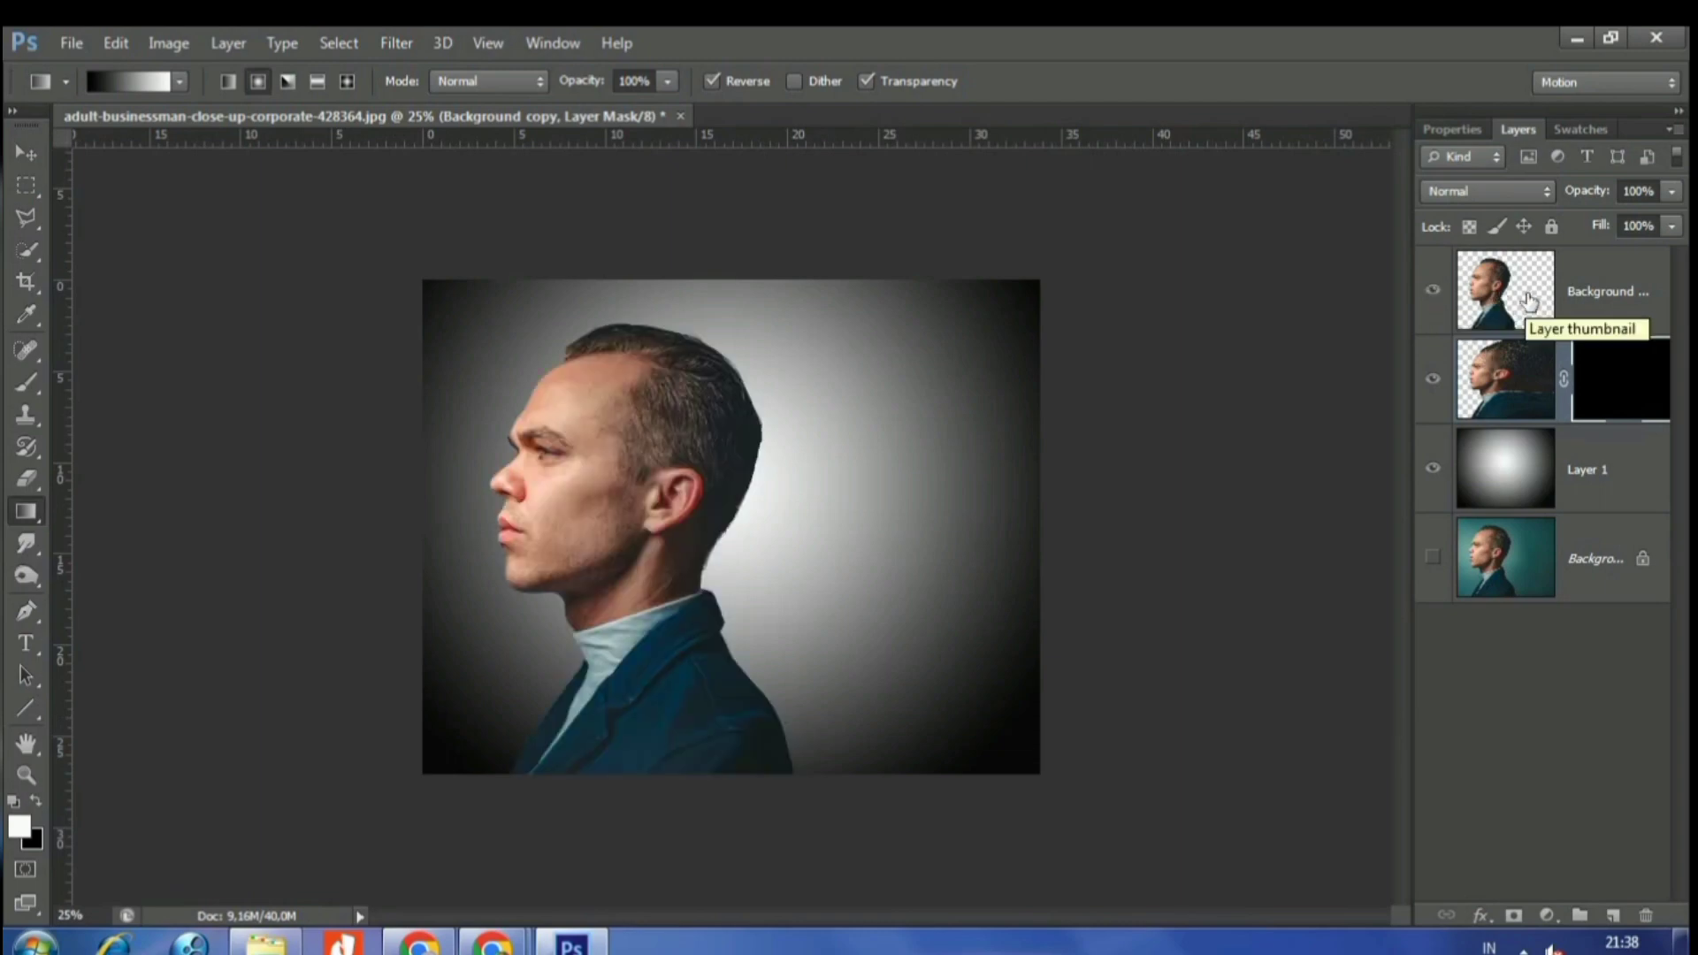
pyautogui.click(1618, 297)
pyautogui.press('x')
pyautogui.click(1547, 913)
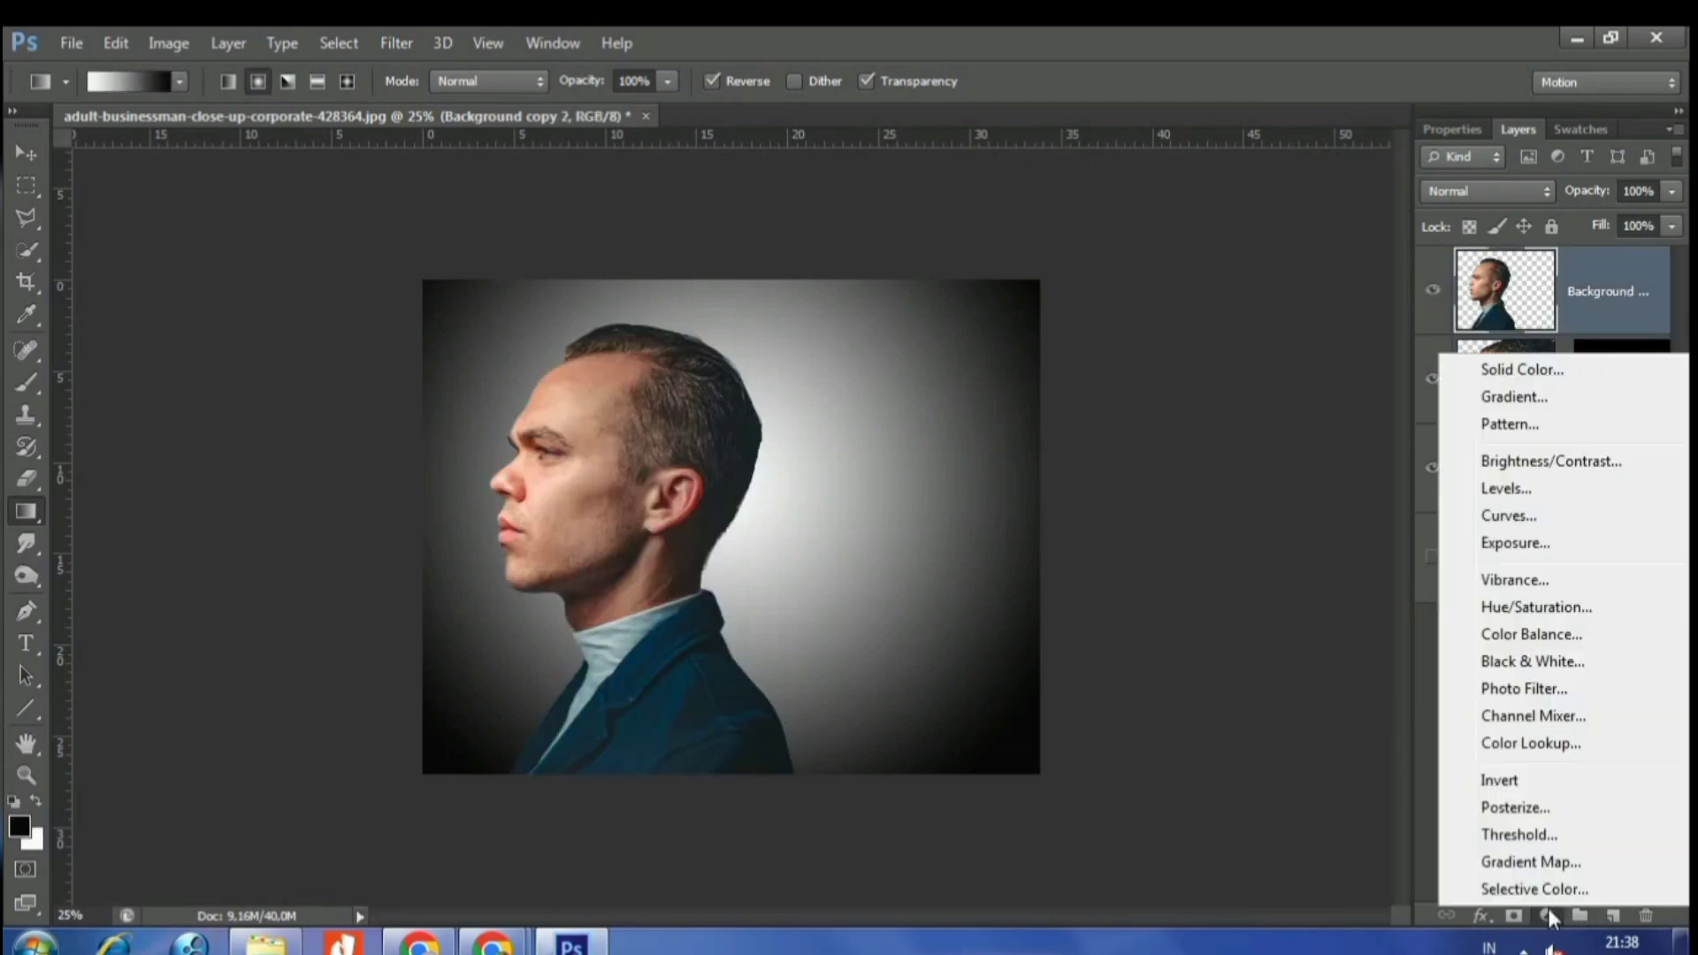
pyautogui.click(1518, 915)
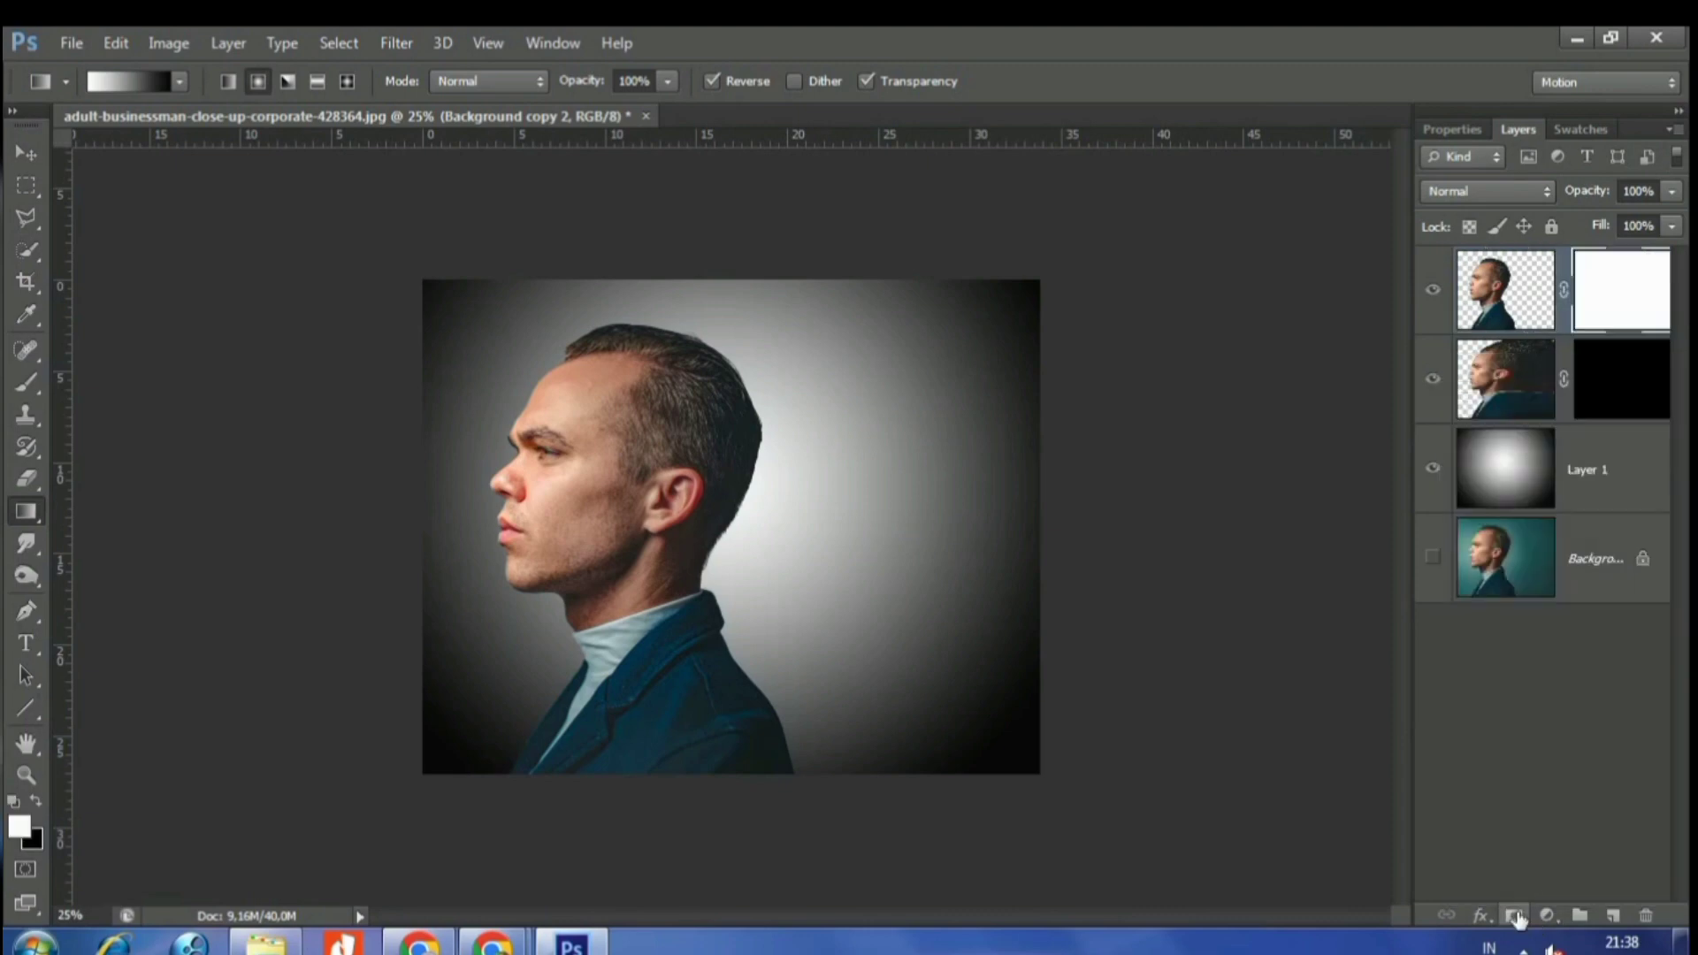
# - Load the 2500 particle-scatter tip in the Brush Tool and reduce it to 288 px
pyautogui.click(16, 157)
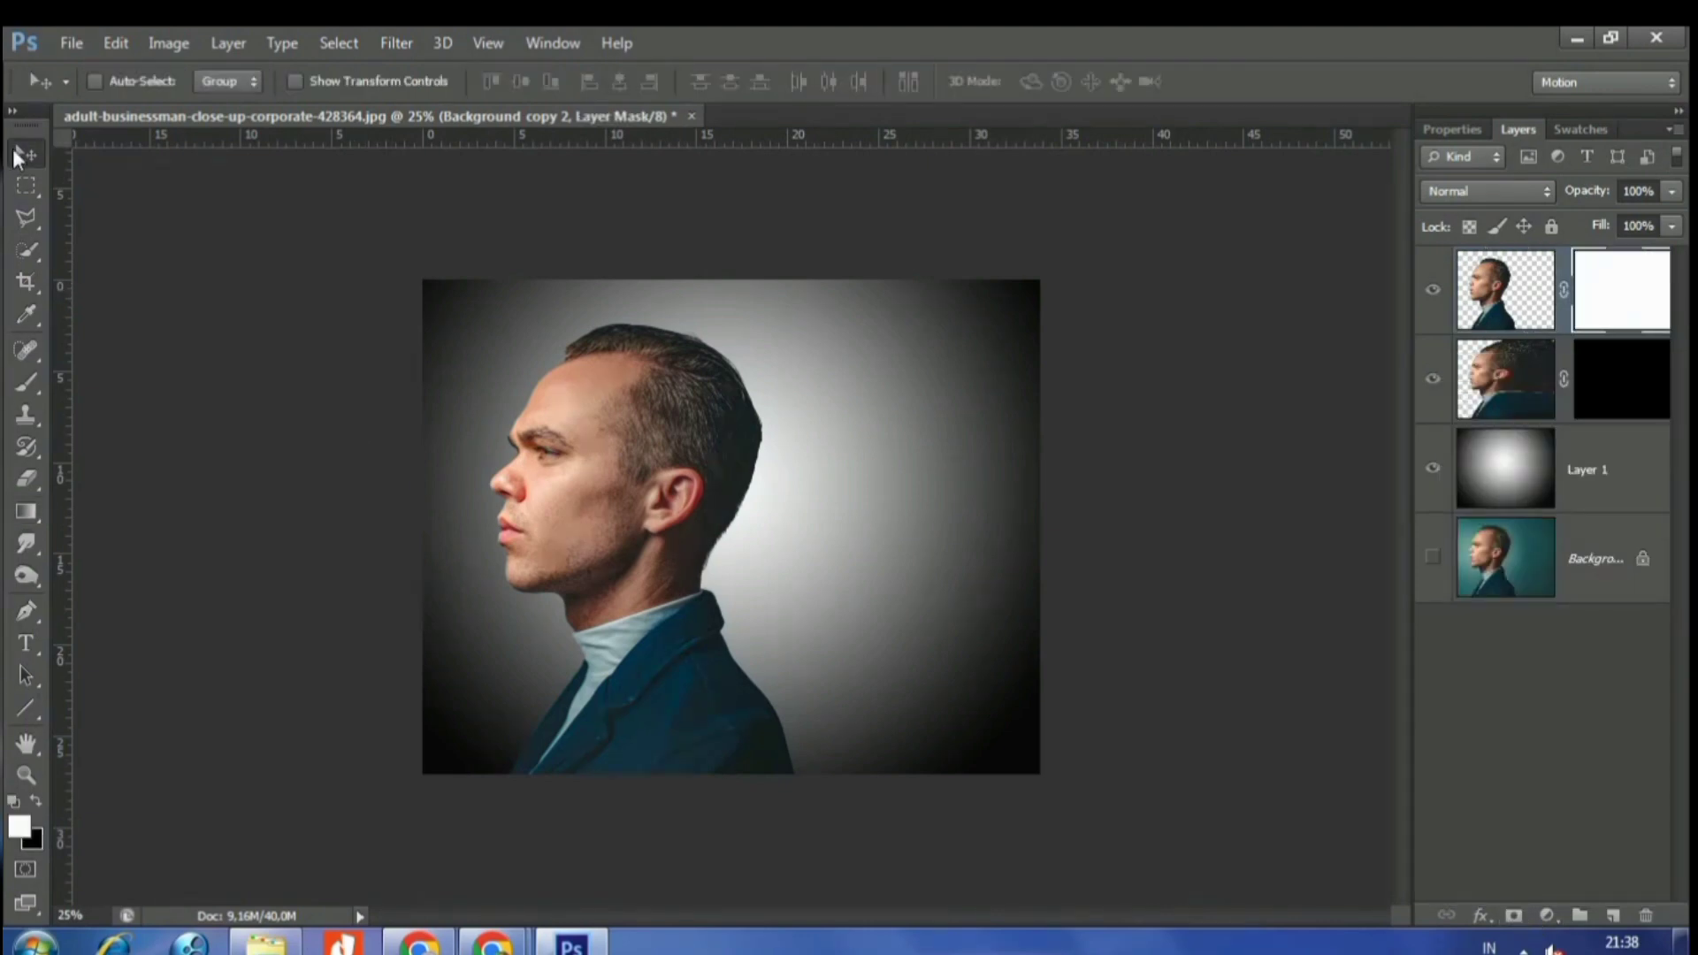
pyautogui.click(24, 382)
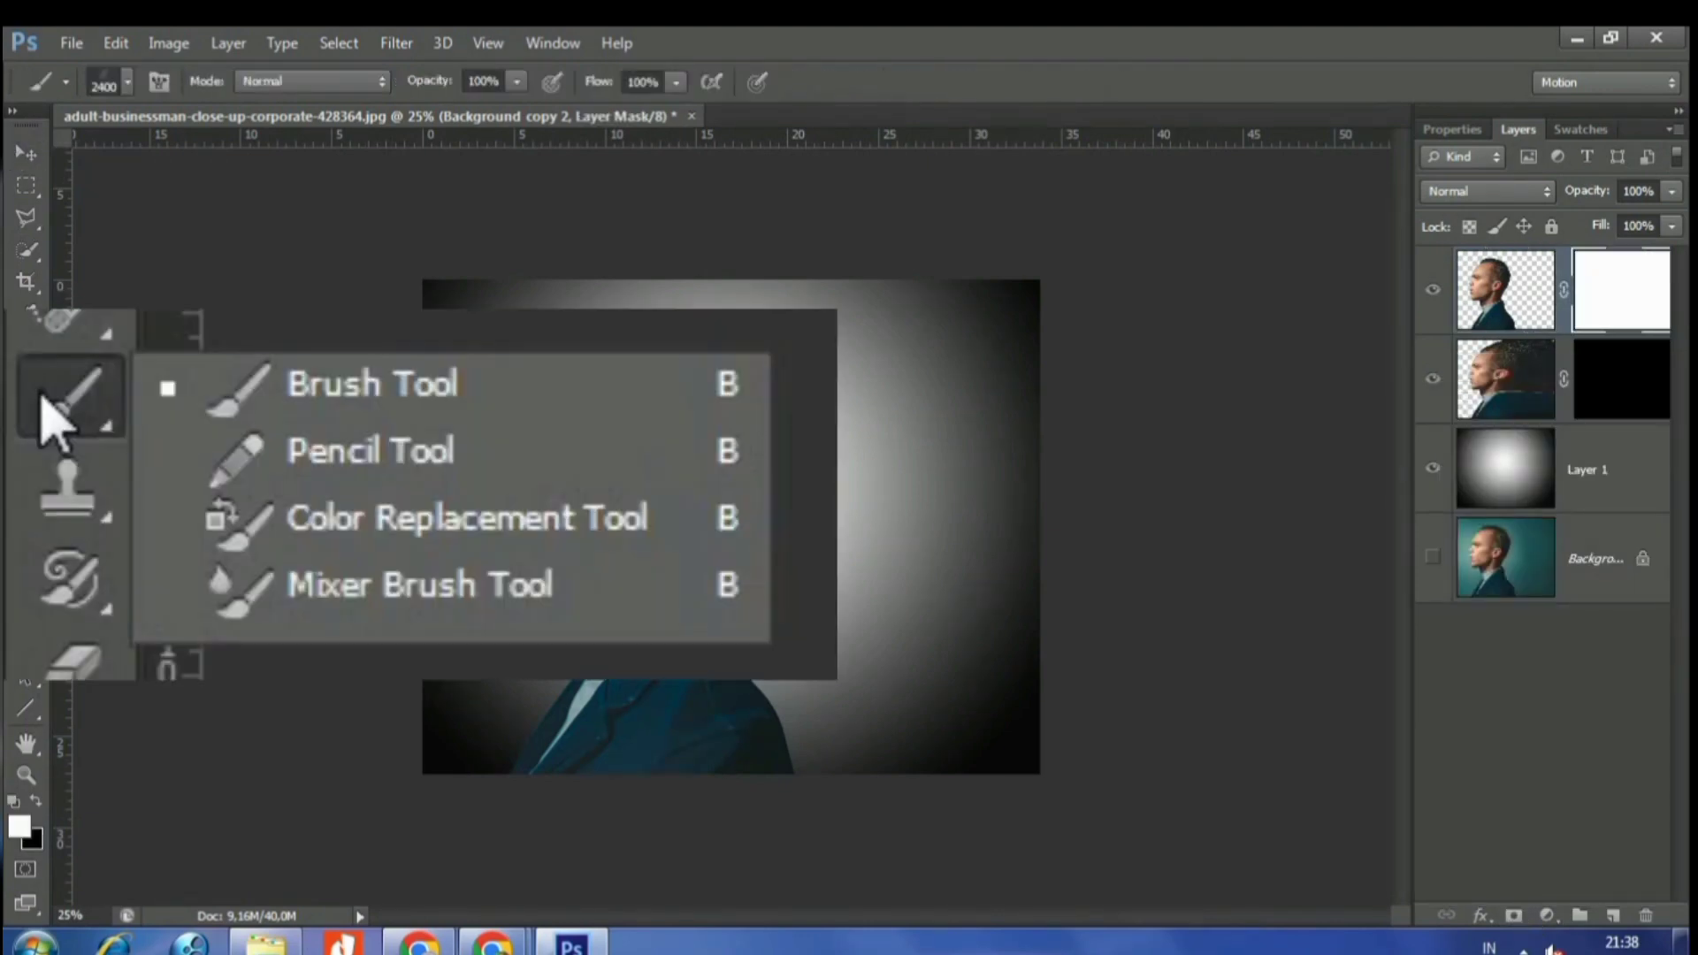
pyautogui.click(128, 82)
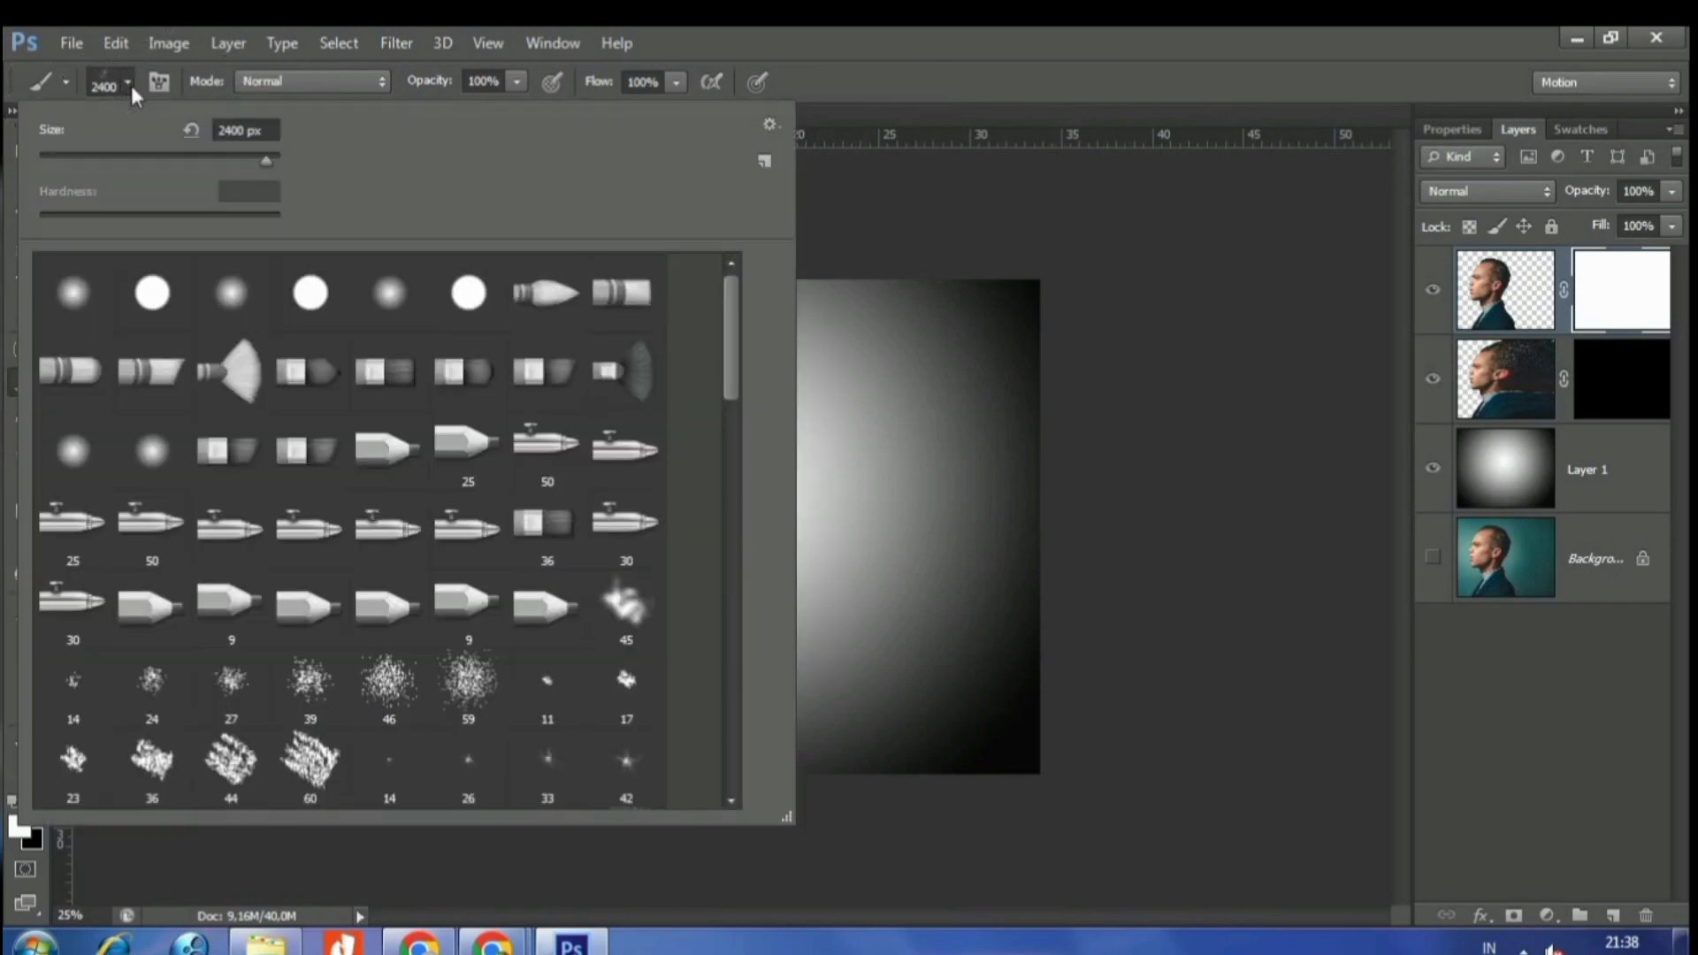
pyautogui.scroll(-3, 609, 531)
pyautogui.scroll(-2, 610, 535)
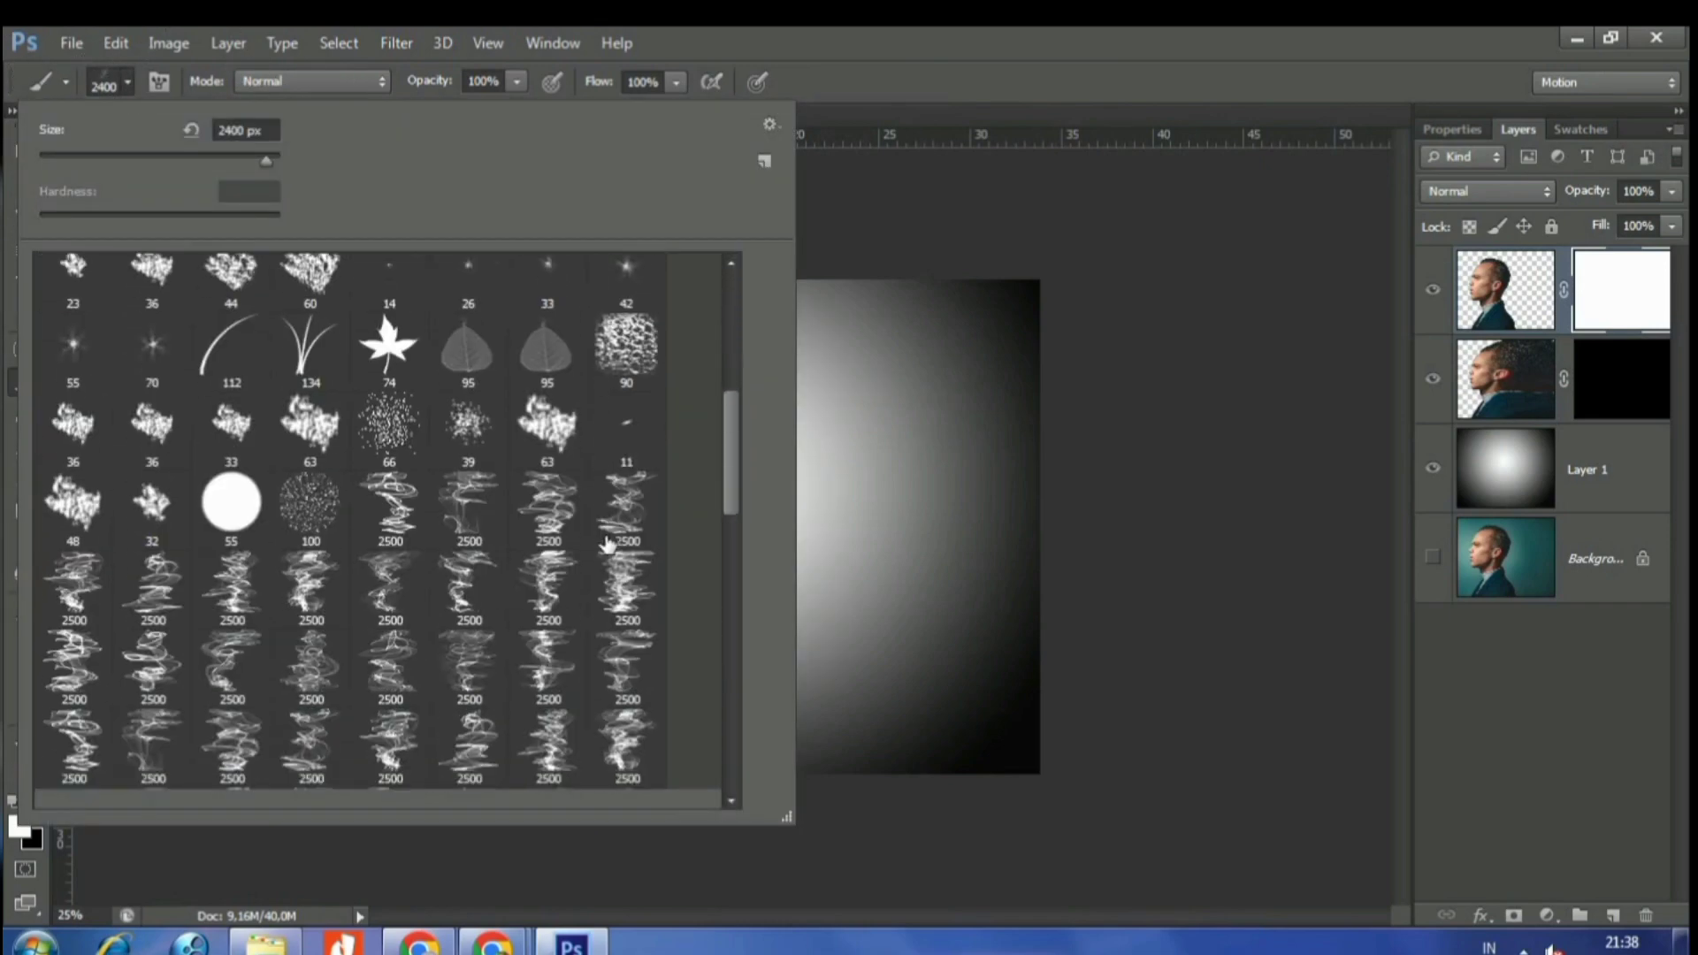
pyautogui.scroll(-1, 628, 539)
pyautogui.scroll(-1, 636, 541)
pyautogui.moveTo(735, 516); pyautogui.dragTo(734, 598)
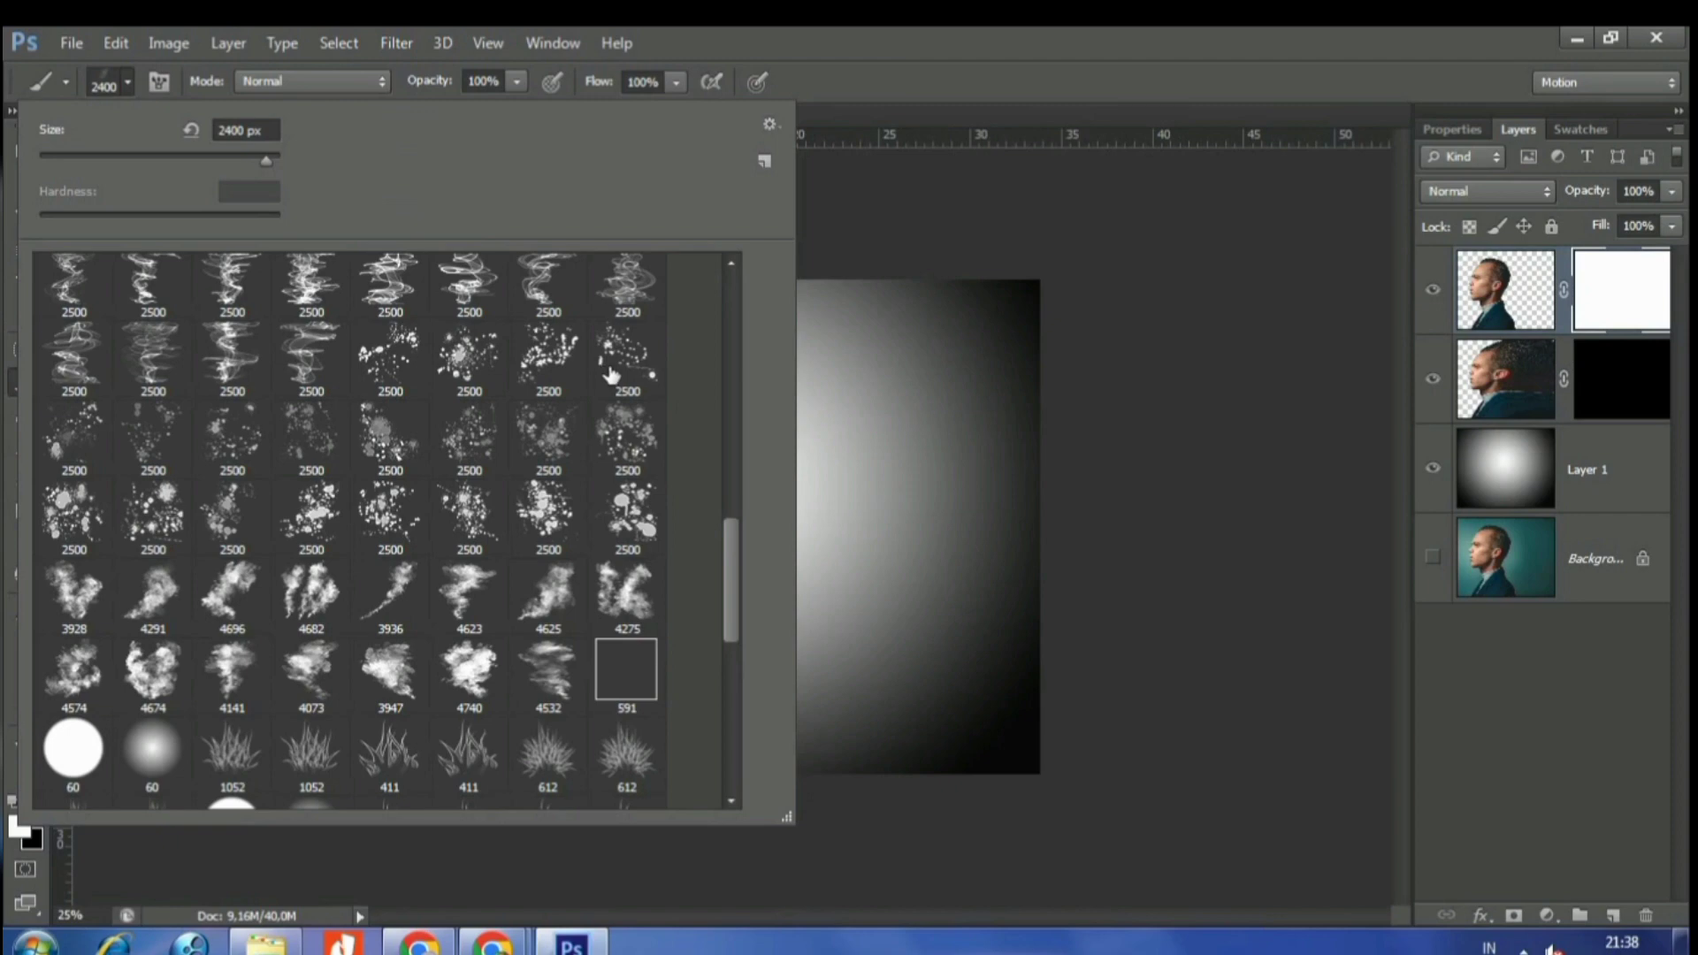
pyautogui.moveTo(726, 561); pyautogui.dragTo(727, 729)
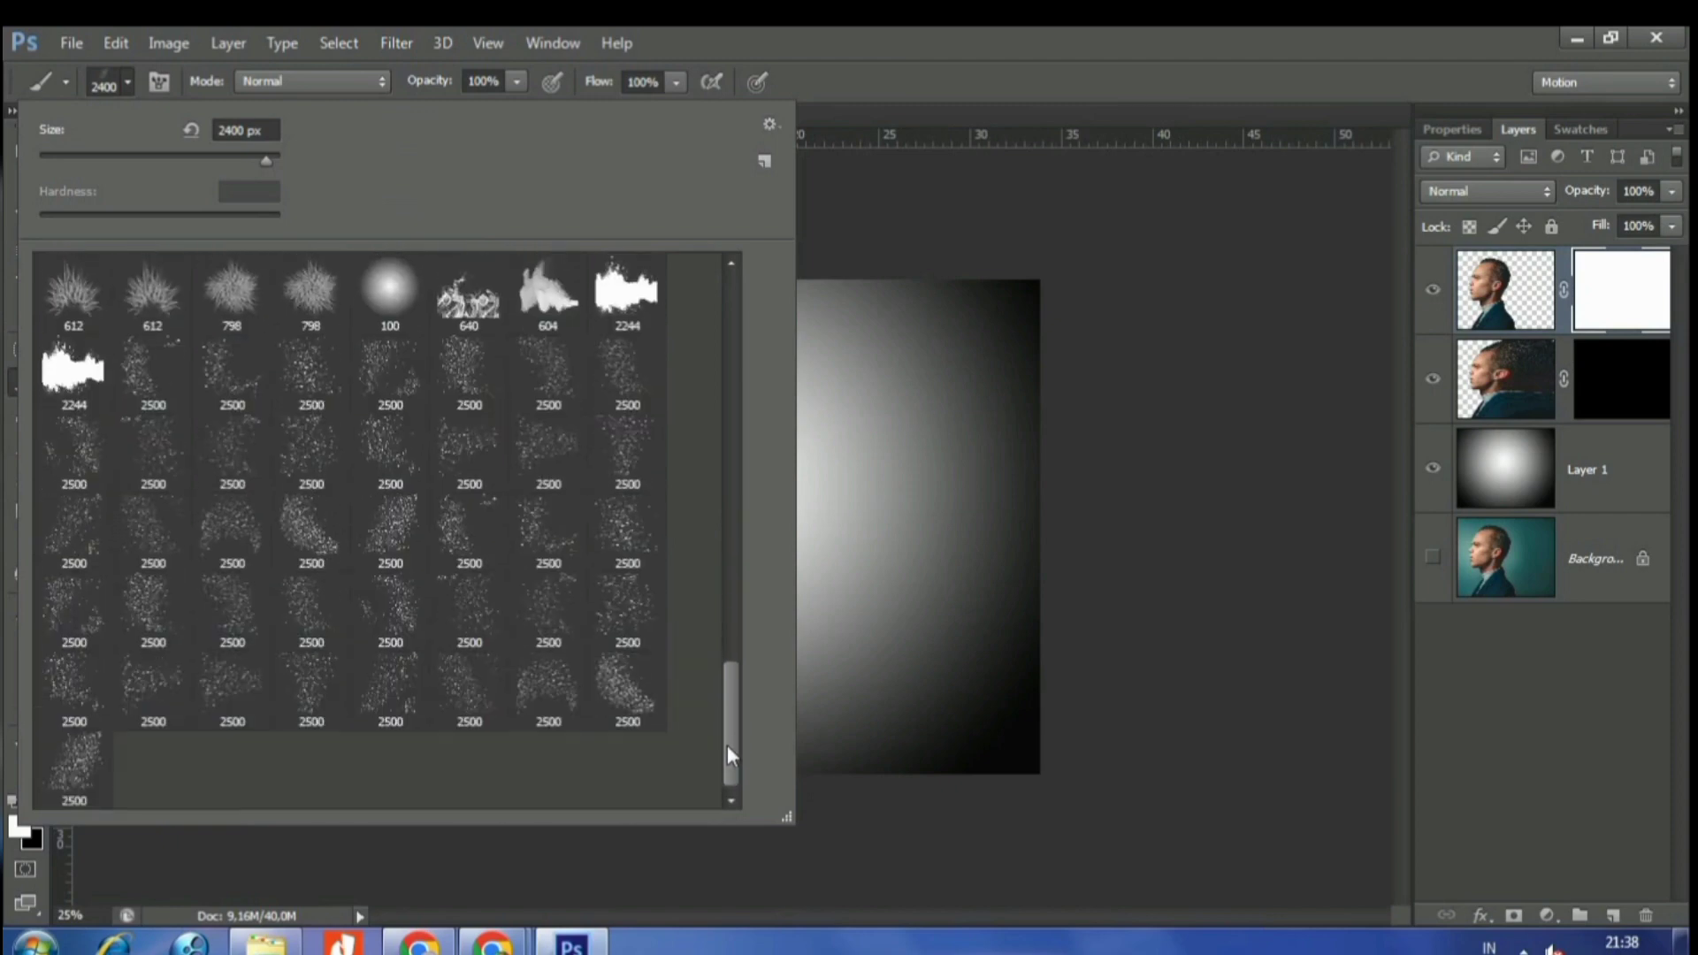
pyautogui.click(546, 700)
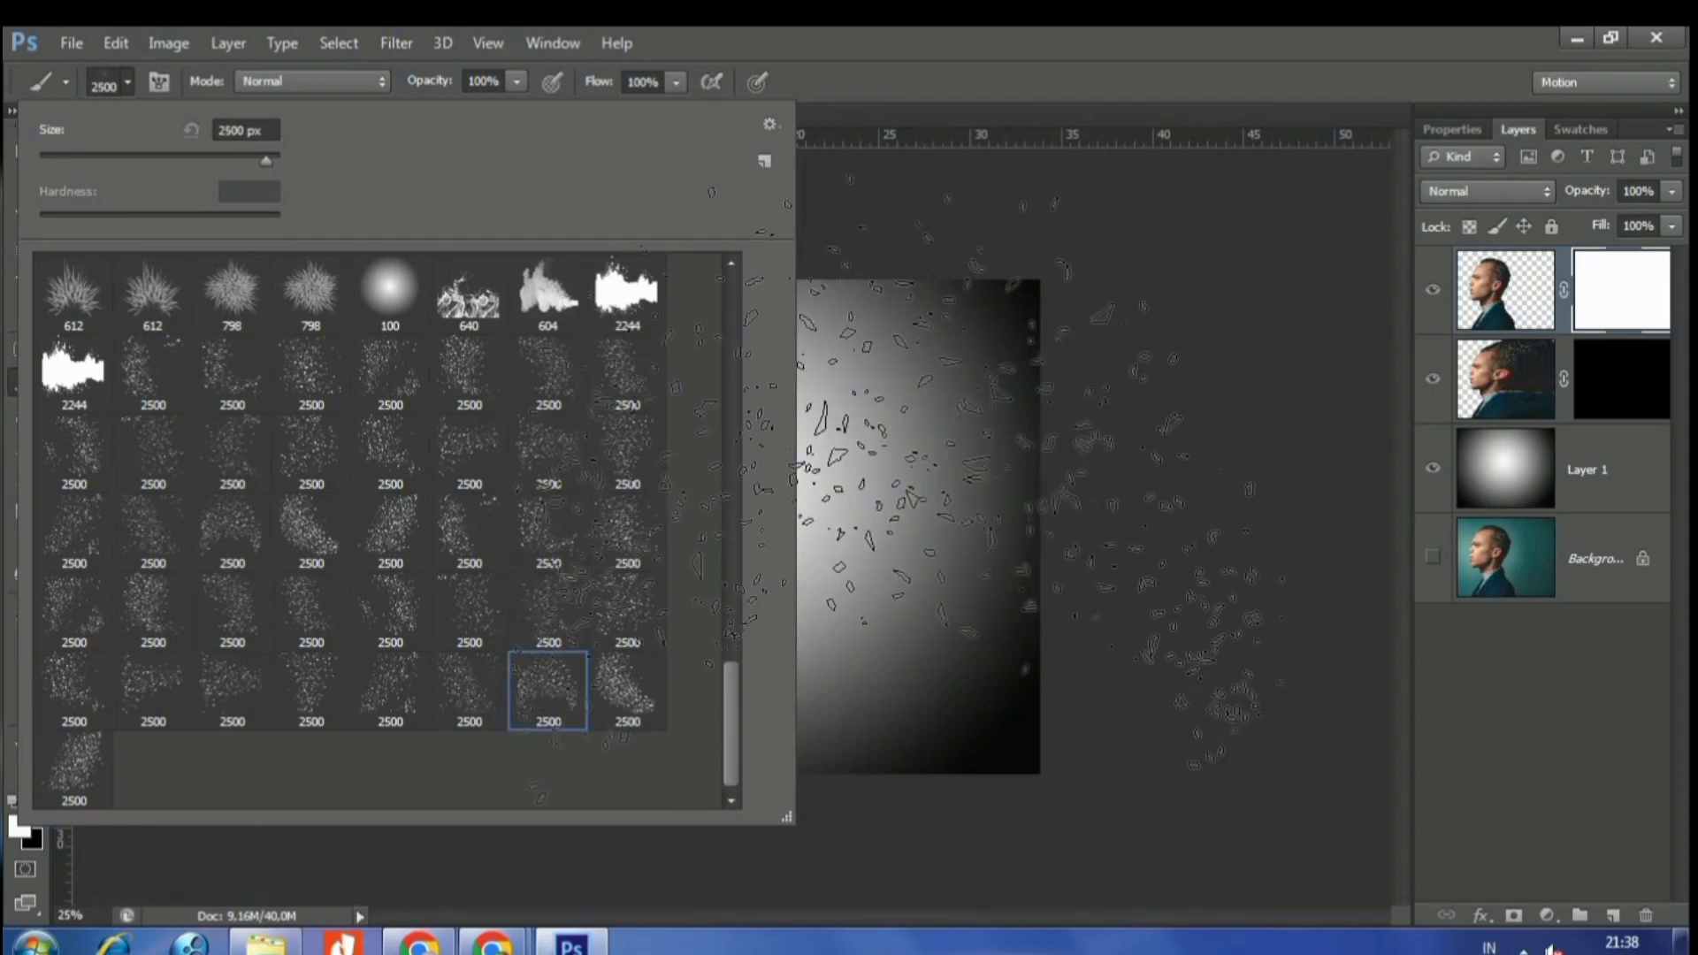
pyautogui.moveTo(255, 158); pyautogui.dragTo(230, 158)
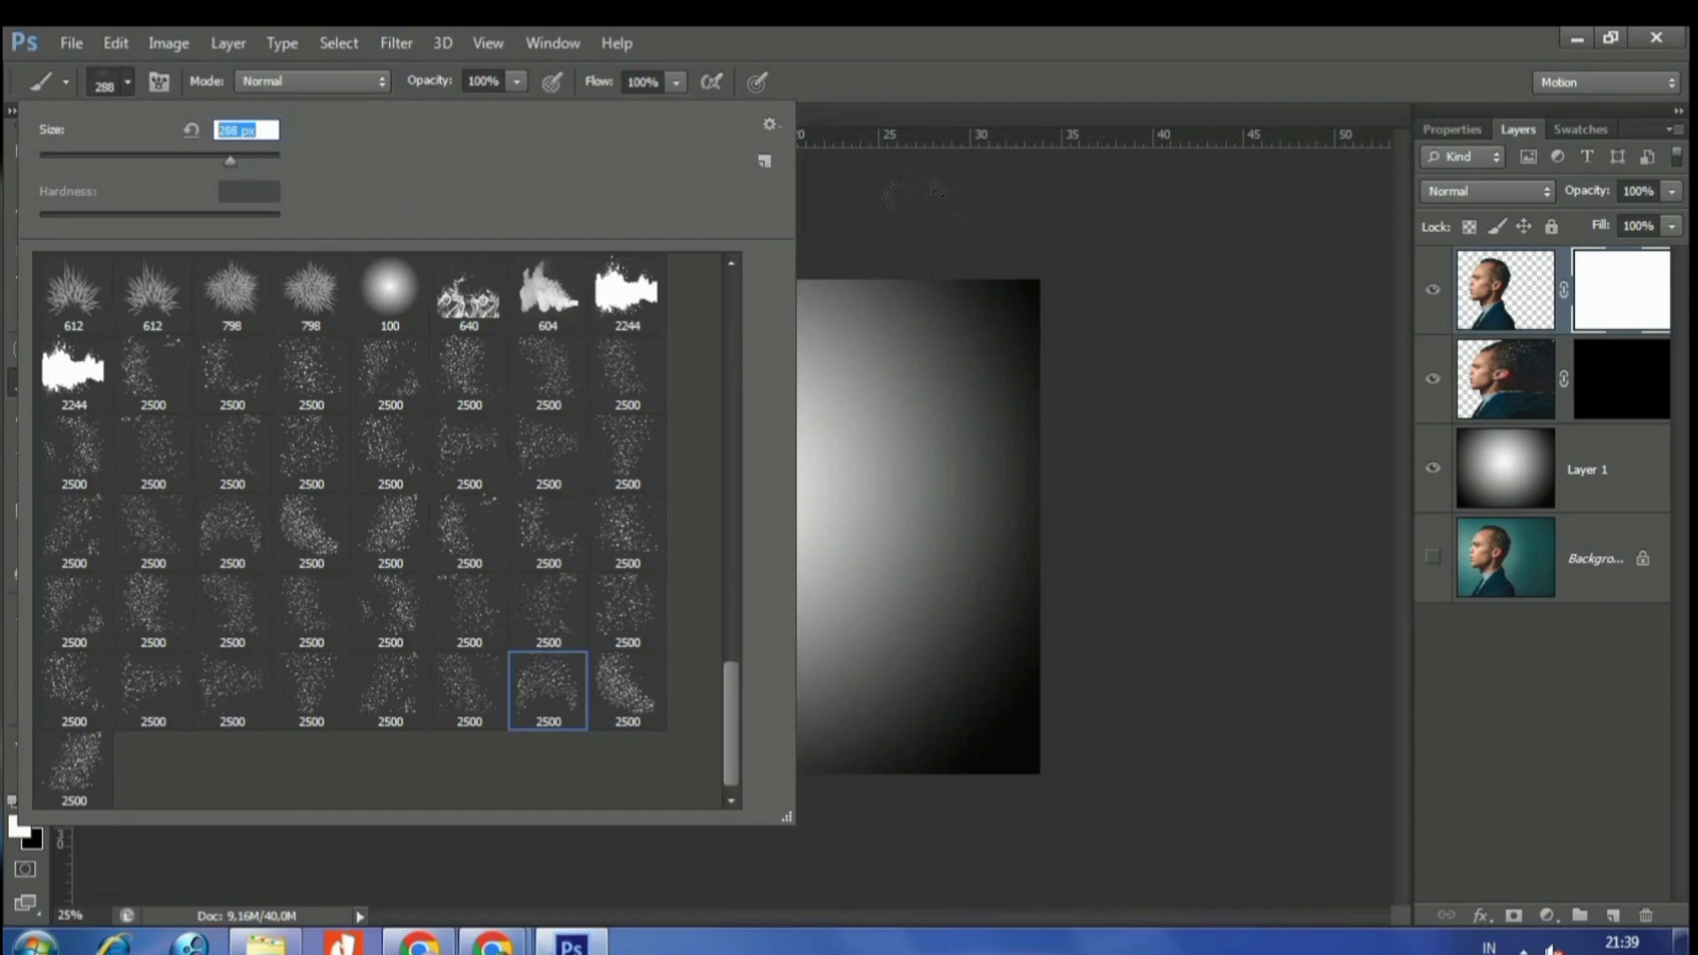
pyautogui.press('Return')
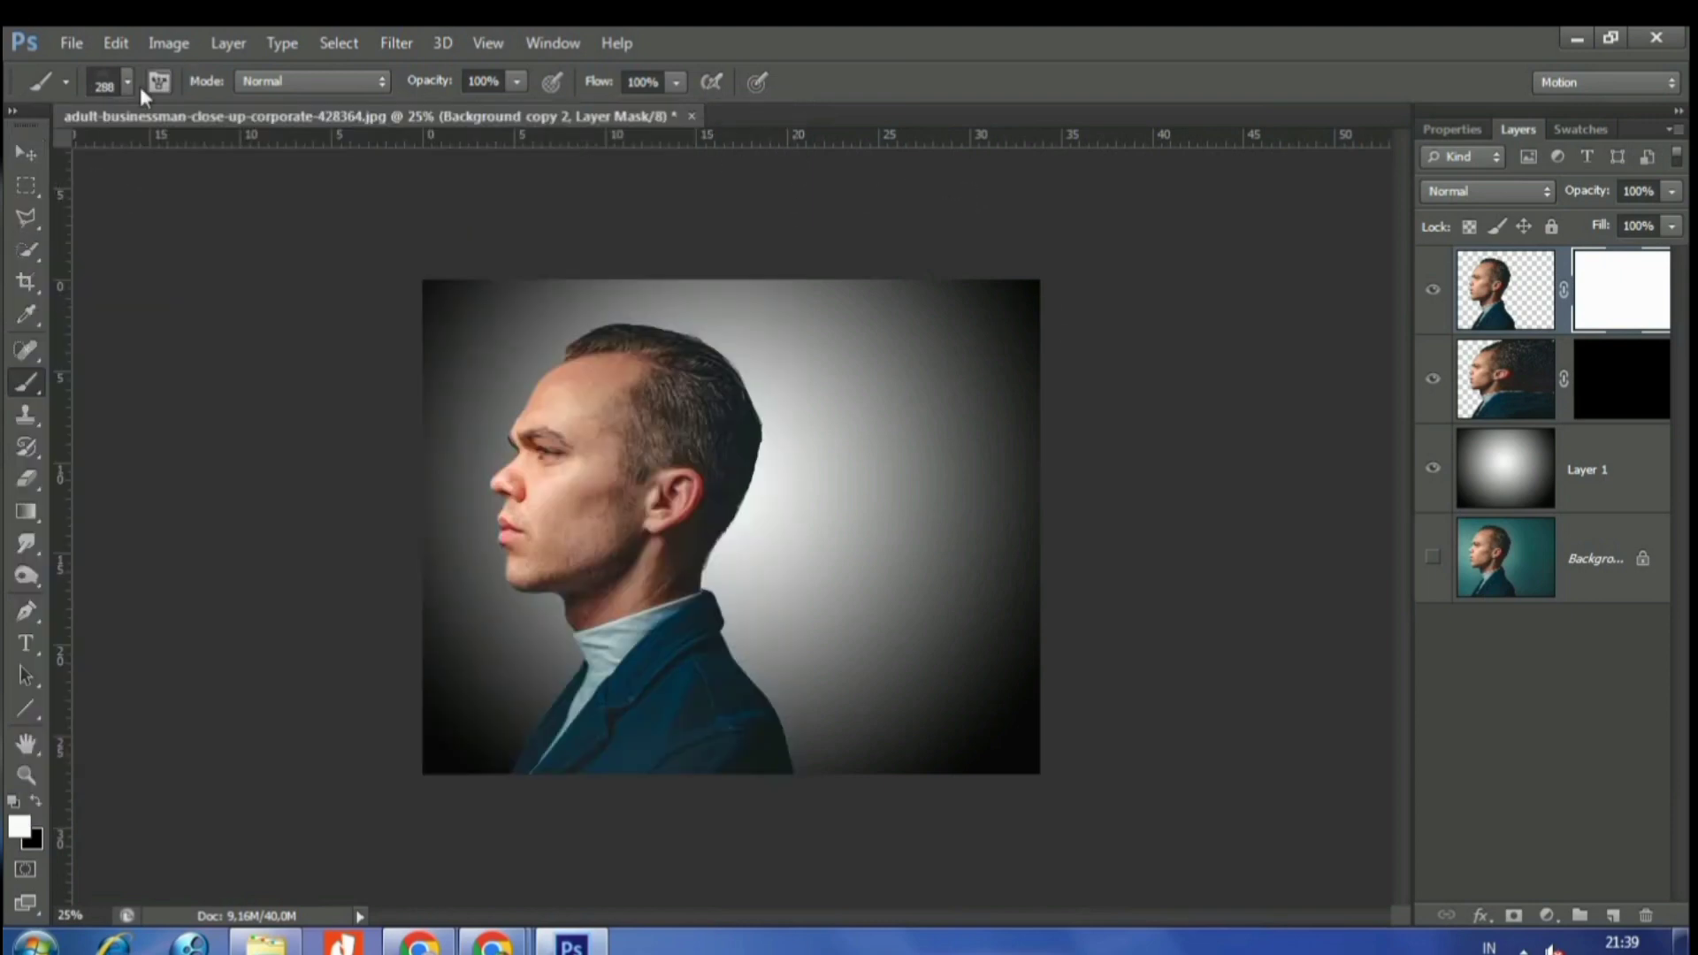
# - Set the particle tip to 1143 px at 77° and stamp fragments into the hair
pyautogui.click(151, 82)
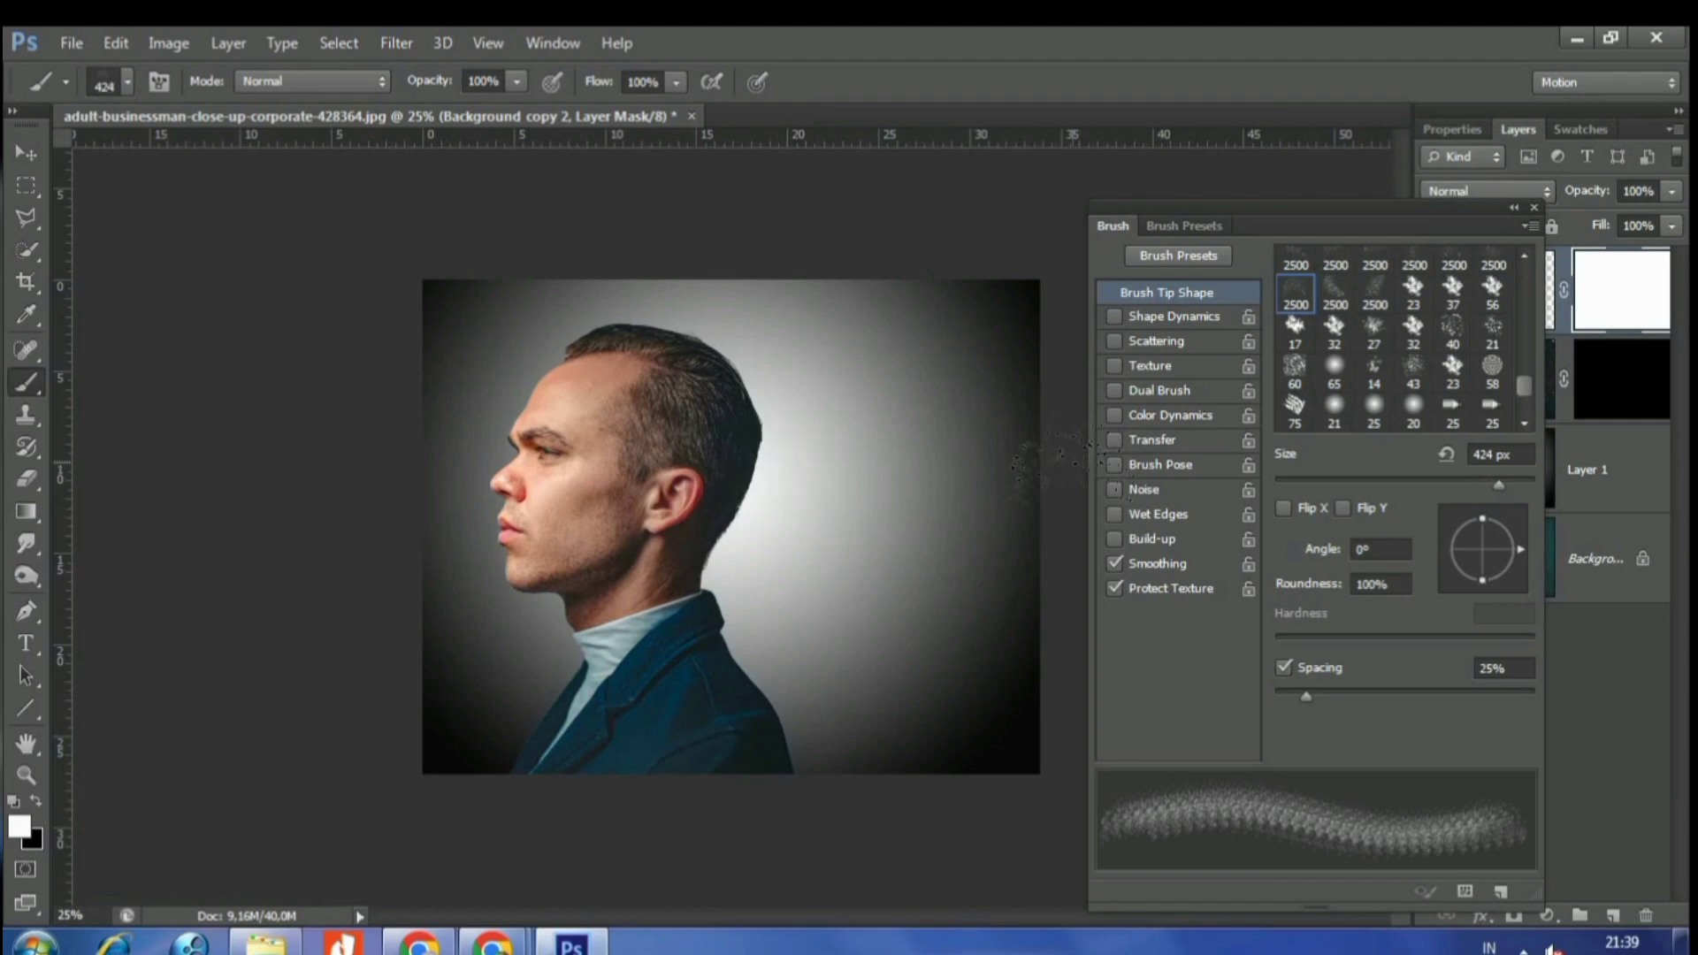
pyautogui.moveTo(1512, 477); pyautogui.dragTo(1512, 482)
pyautogui.moveTo(1503, 581); pyautogui.dragTo(1492, 529)
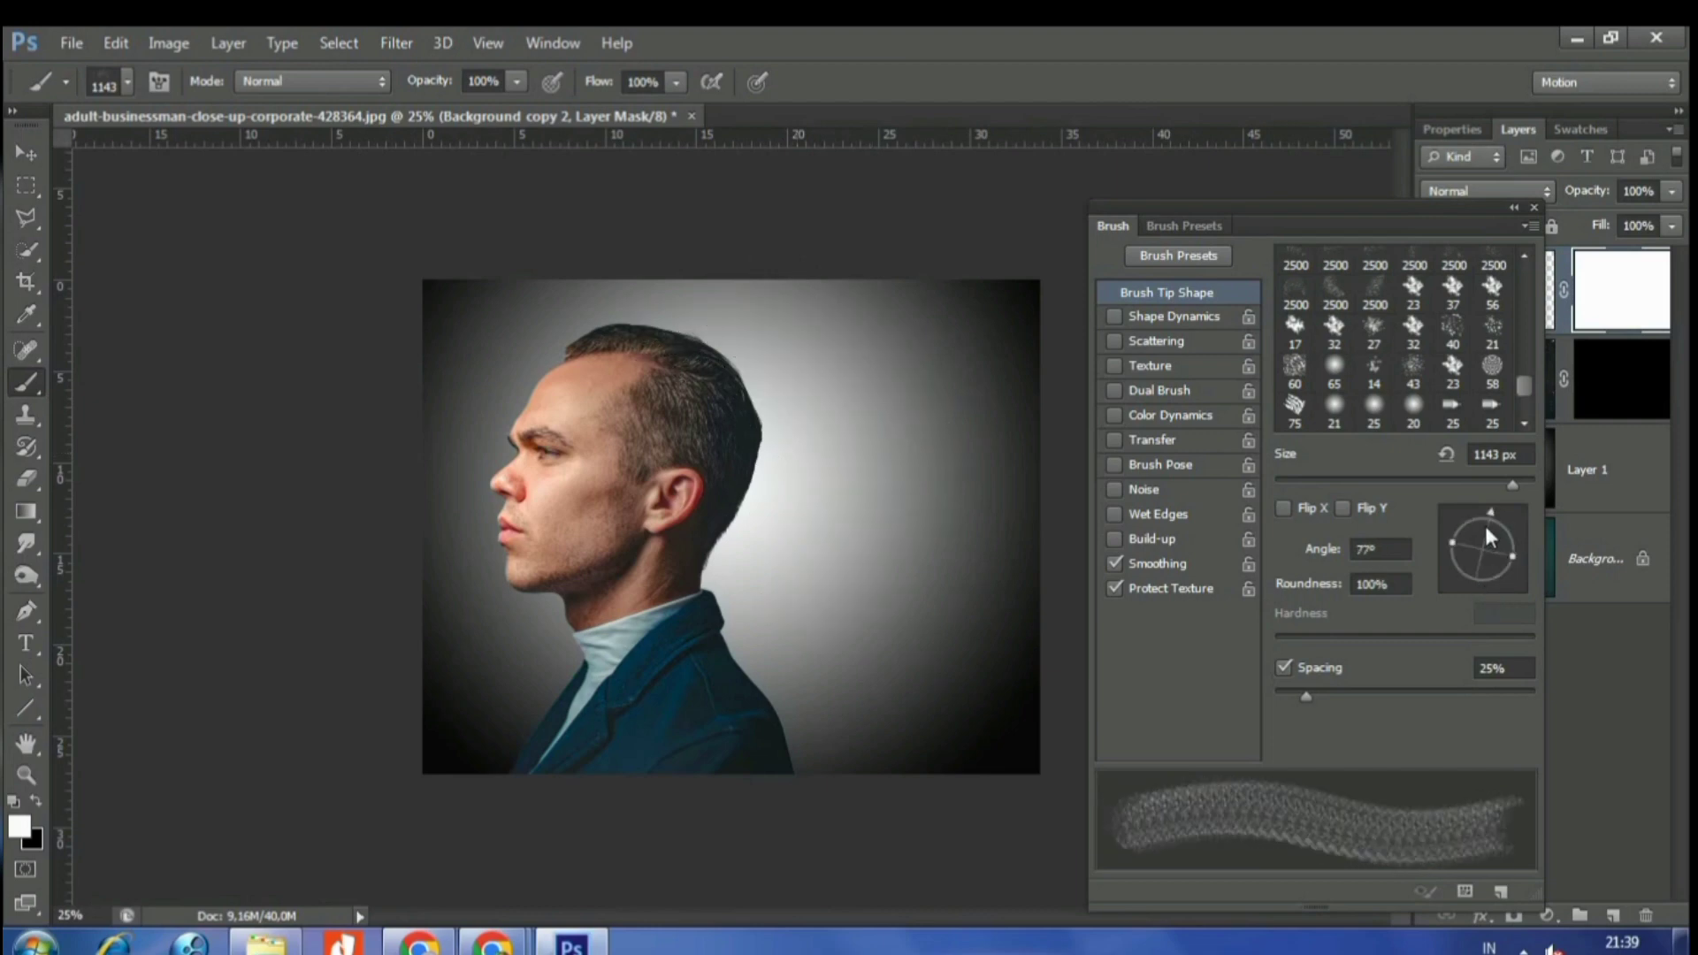
pyautogui.click(893, 469)
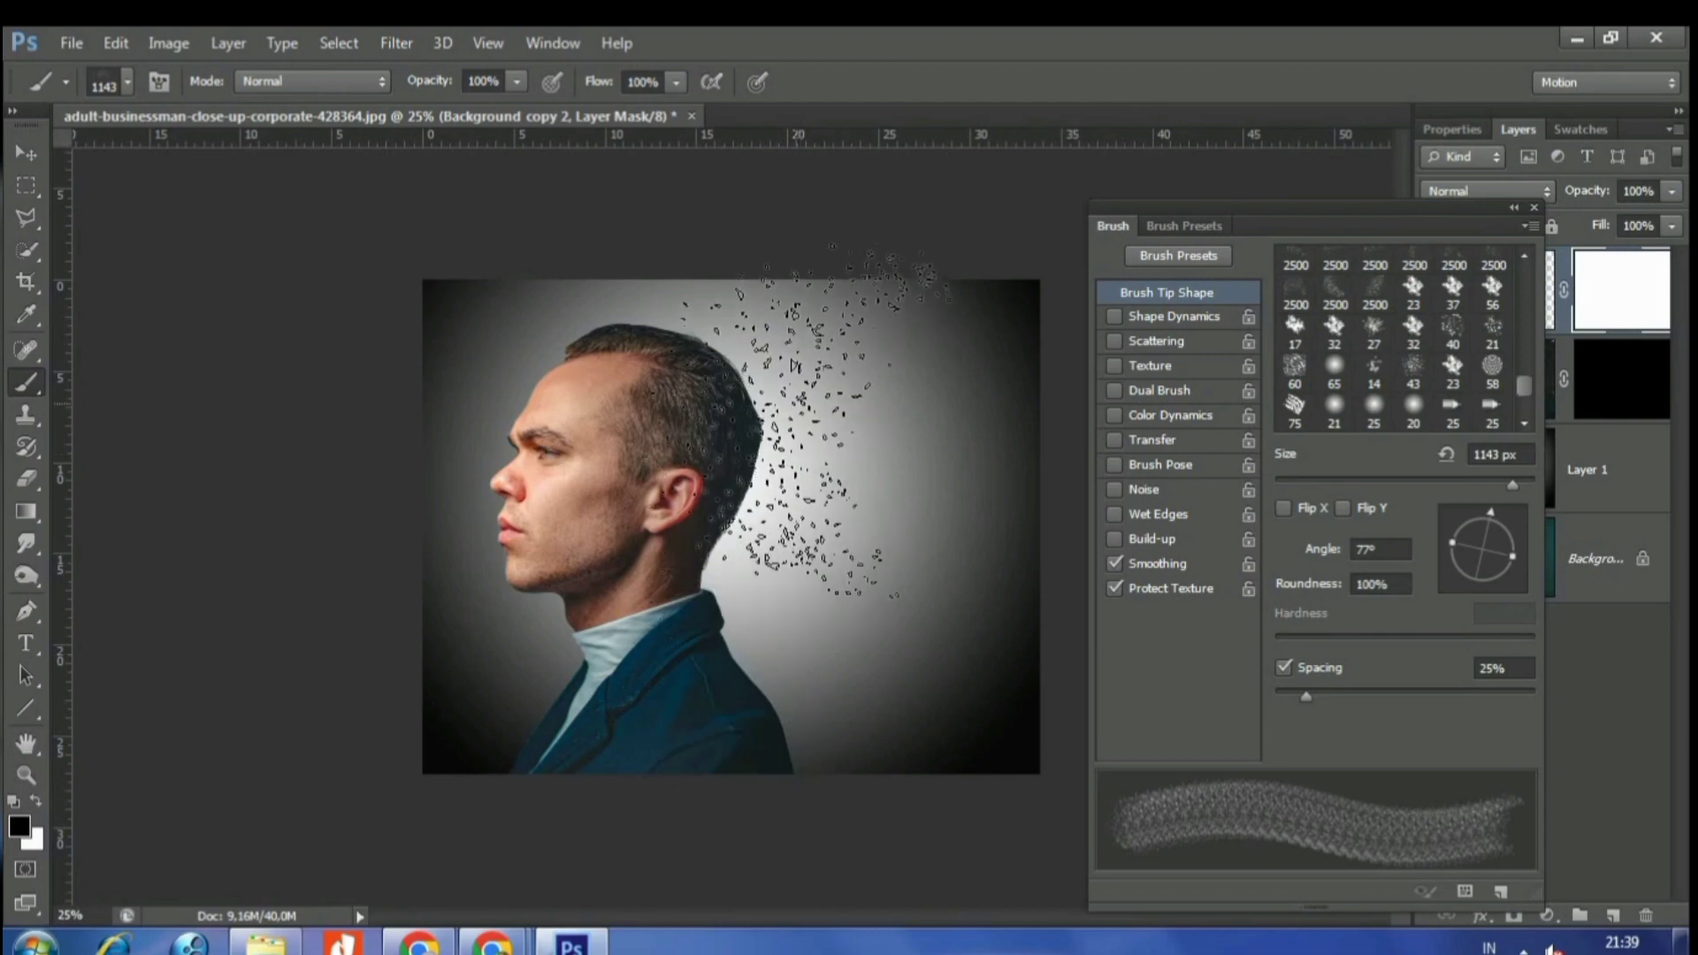
pyautogui.click(760, 354)
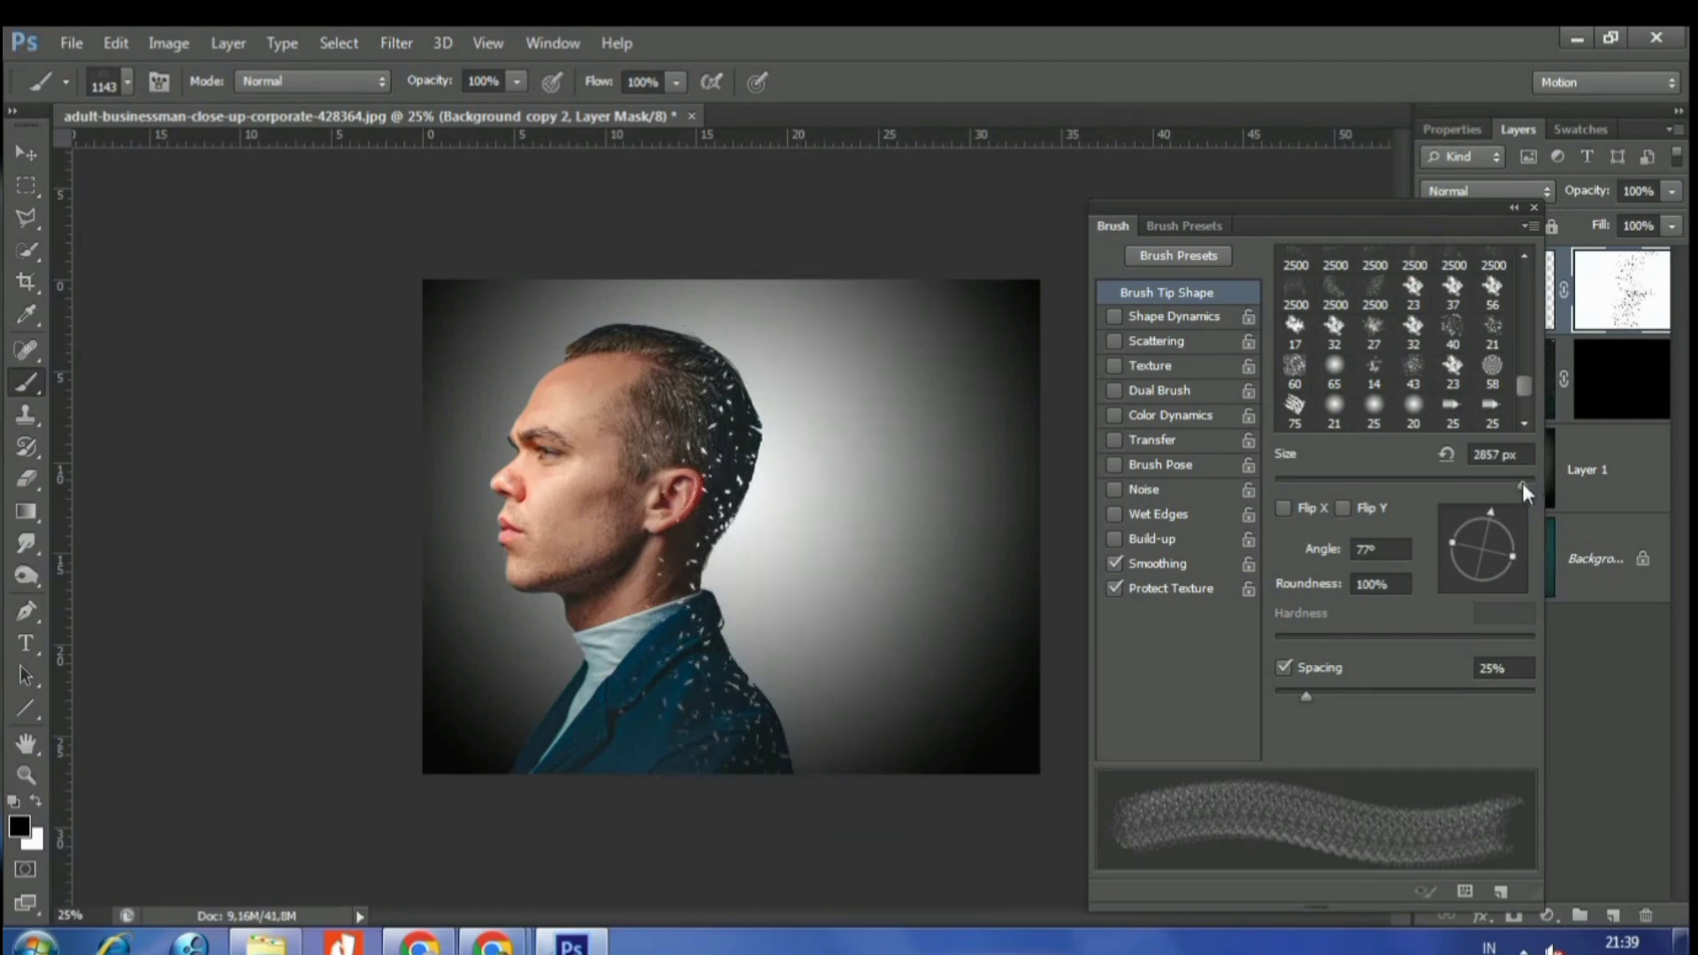
# - Stamp a larger burst above the back of the head, then shrink the brush to about 1000 px and re-angle it
pyautogui.moveTo(1523, 493); pyautogui.dragTo(1521, 486)
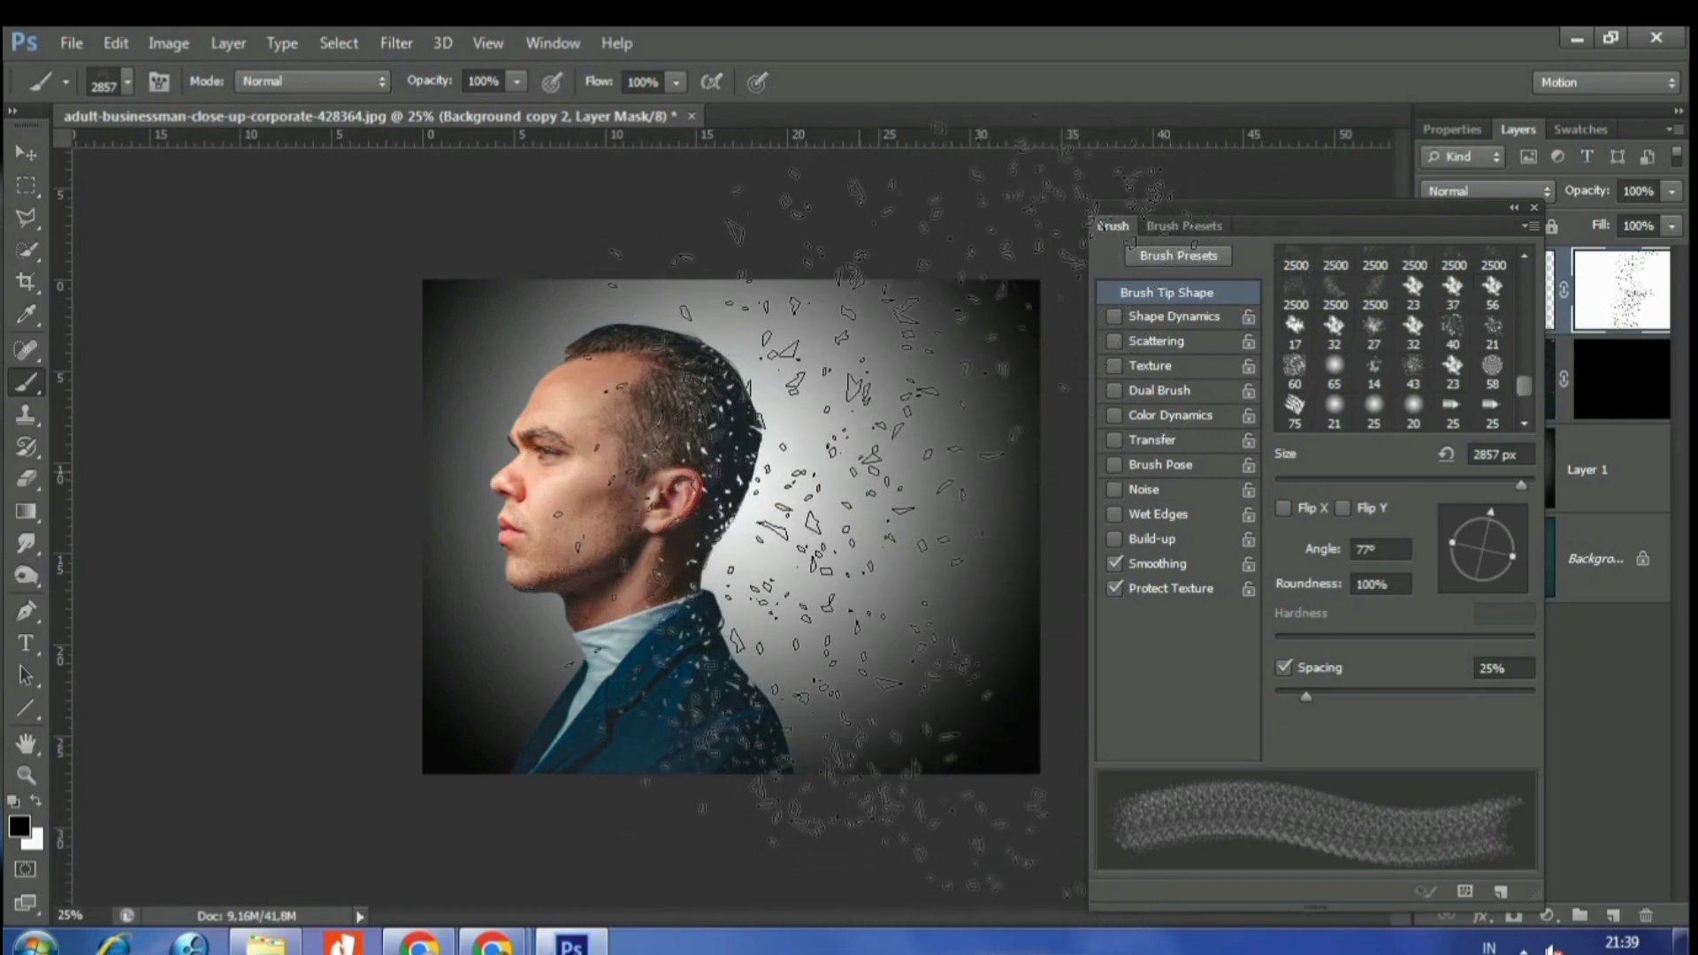
pyautogui.press('[')
pyautogui.press('[')
pyautogui.press('[')
pyautogui.click(884, 487)
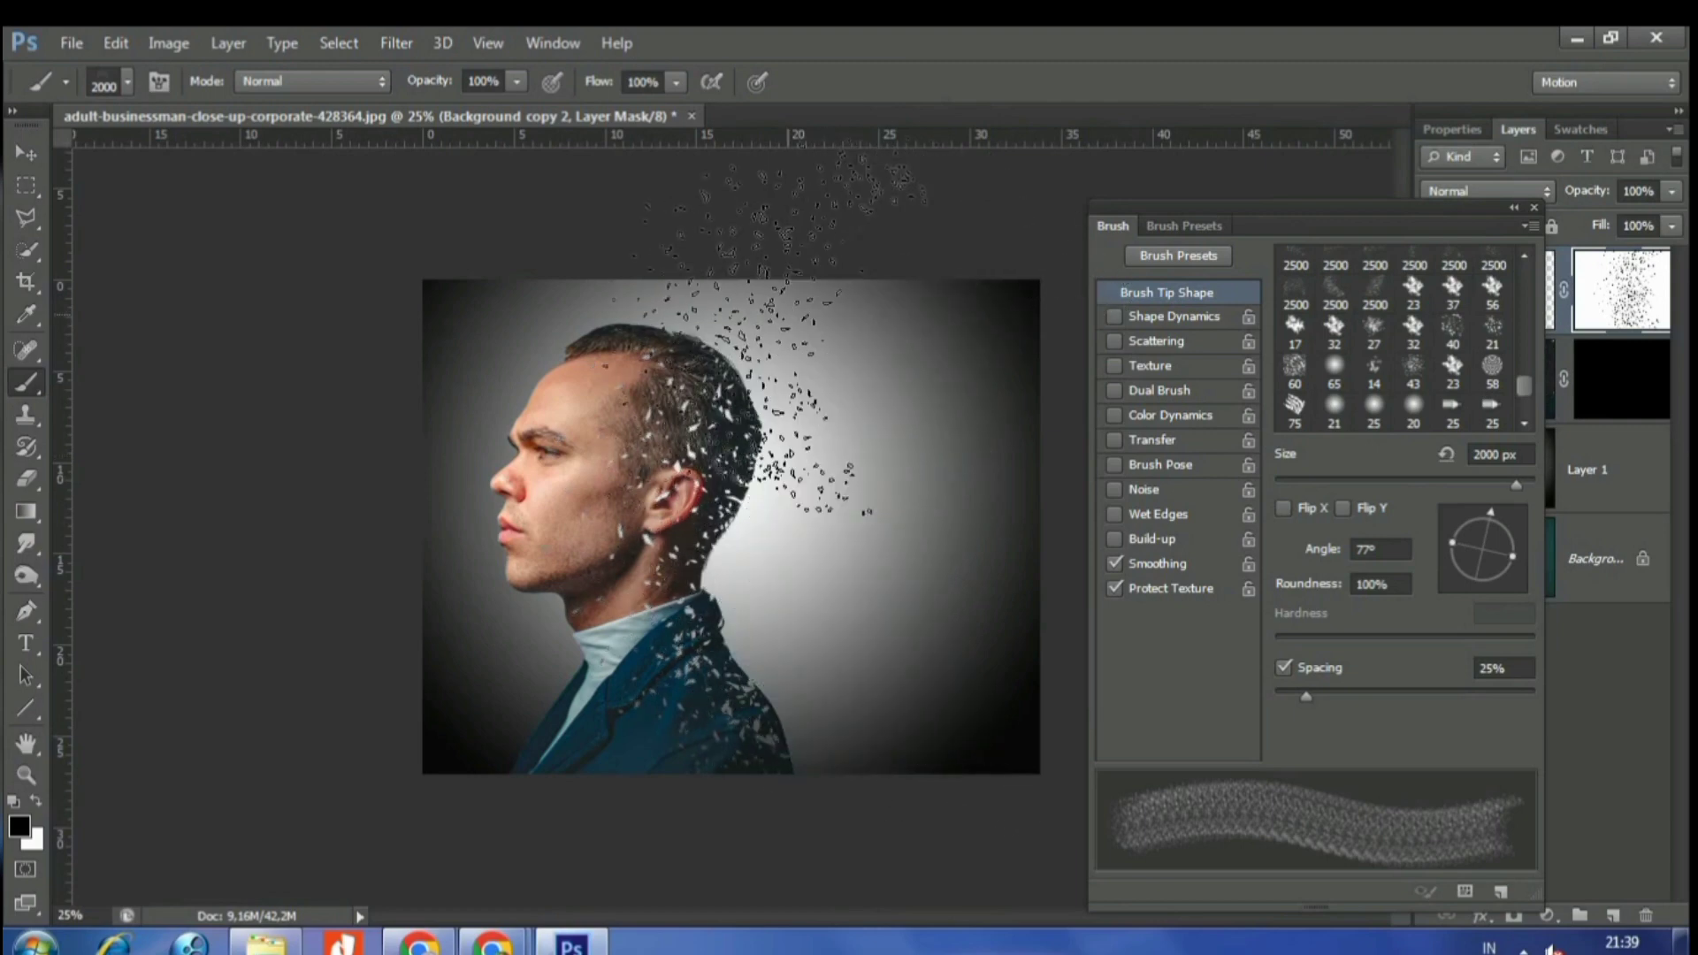
pyautogui.press('[')
pyautogui.press('[')
pyautogui.press('[')
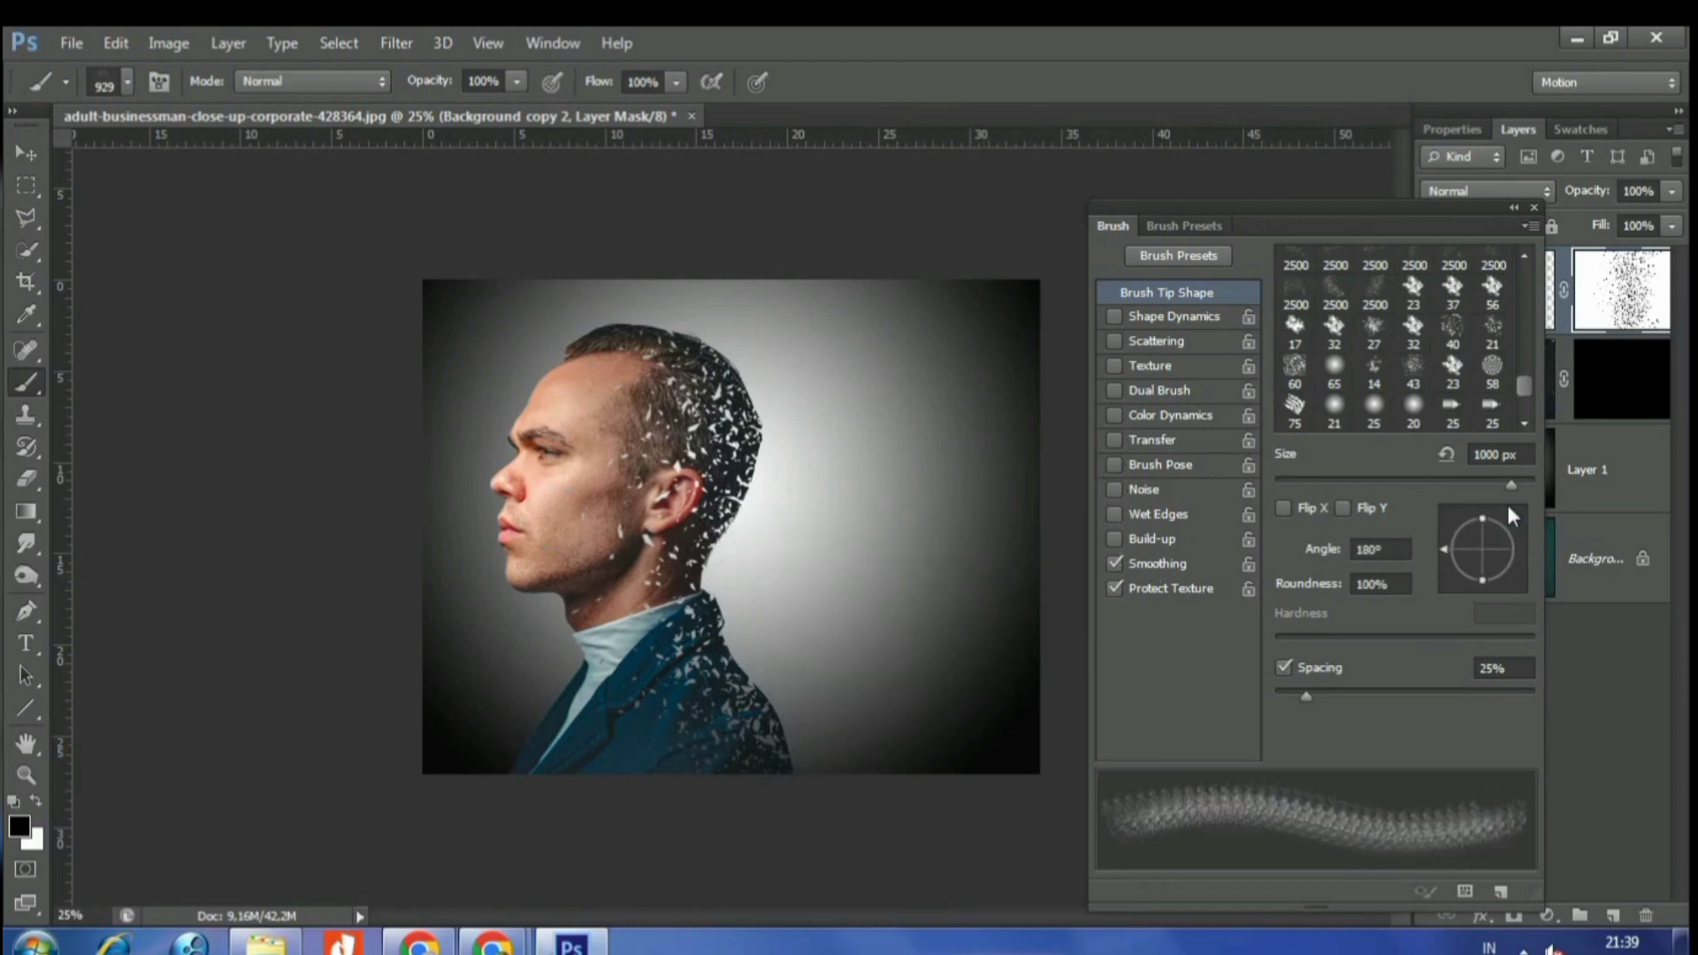
pyautogui.moveTo(1538, 577); pyautogui.dragTo(1539, 566)
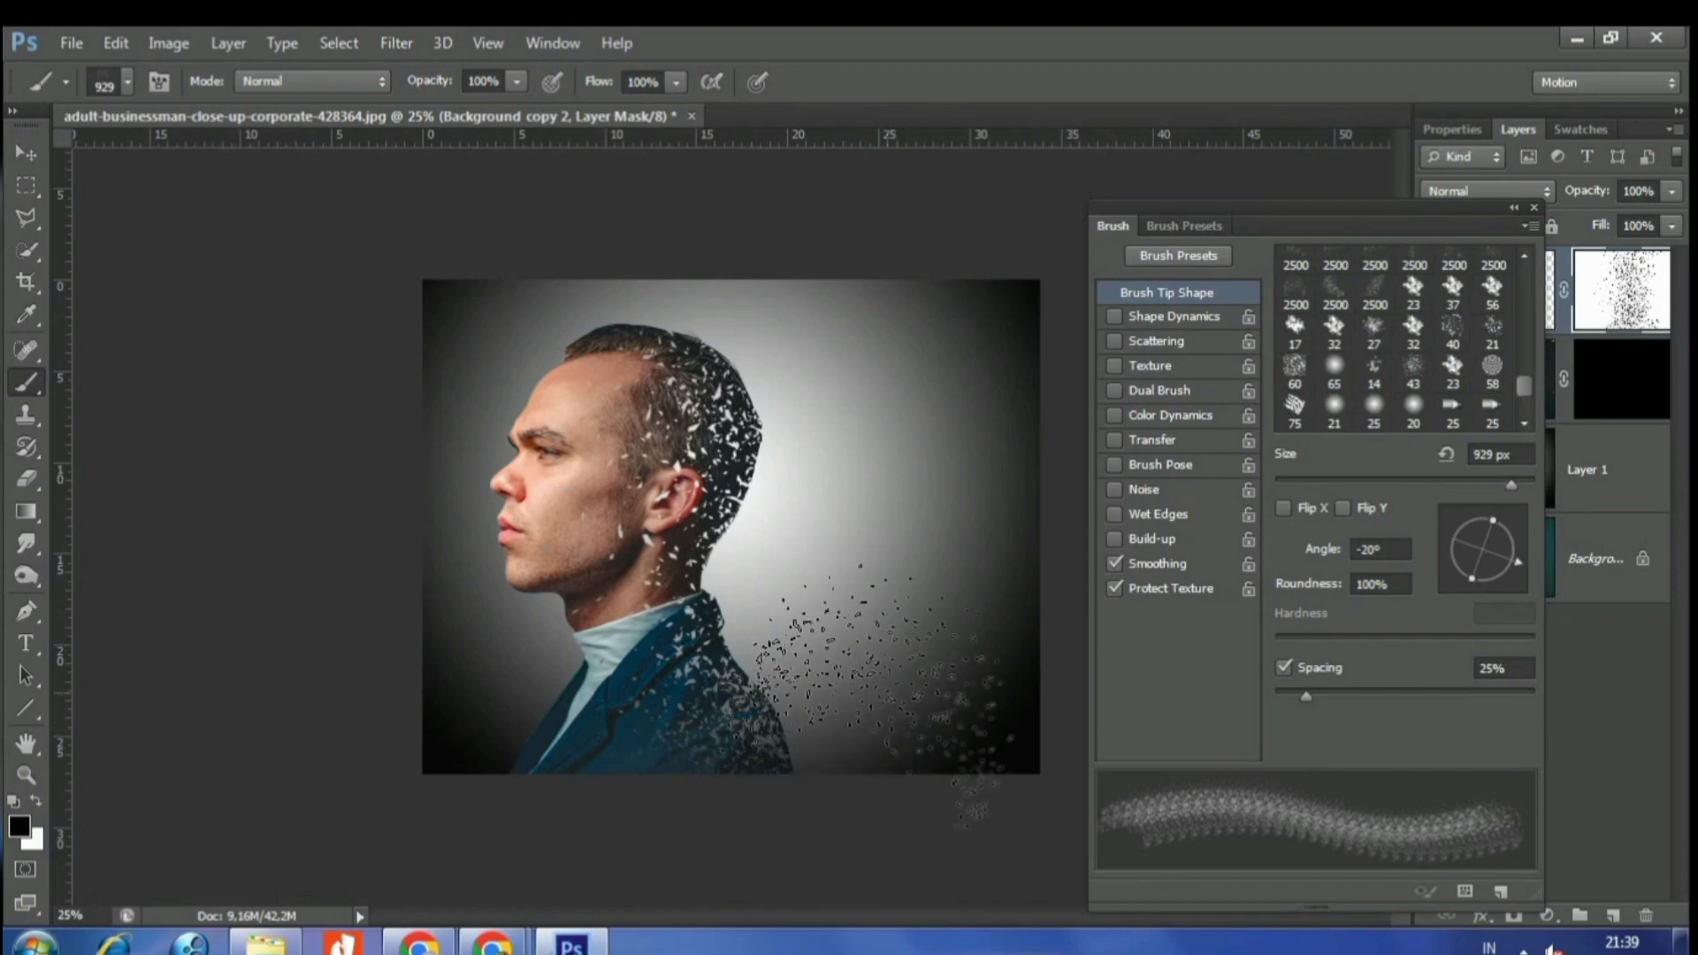
pyautogui.hotkey('ctrl', '+')
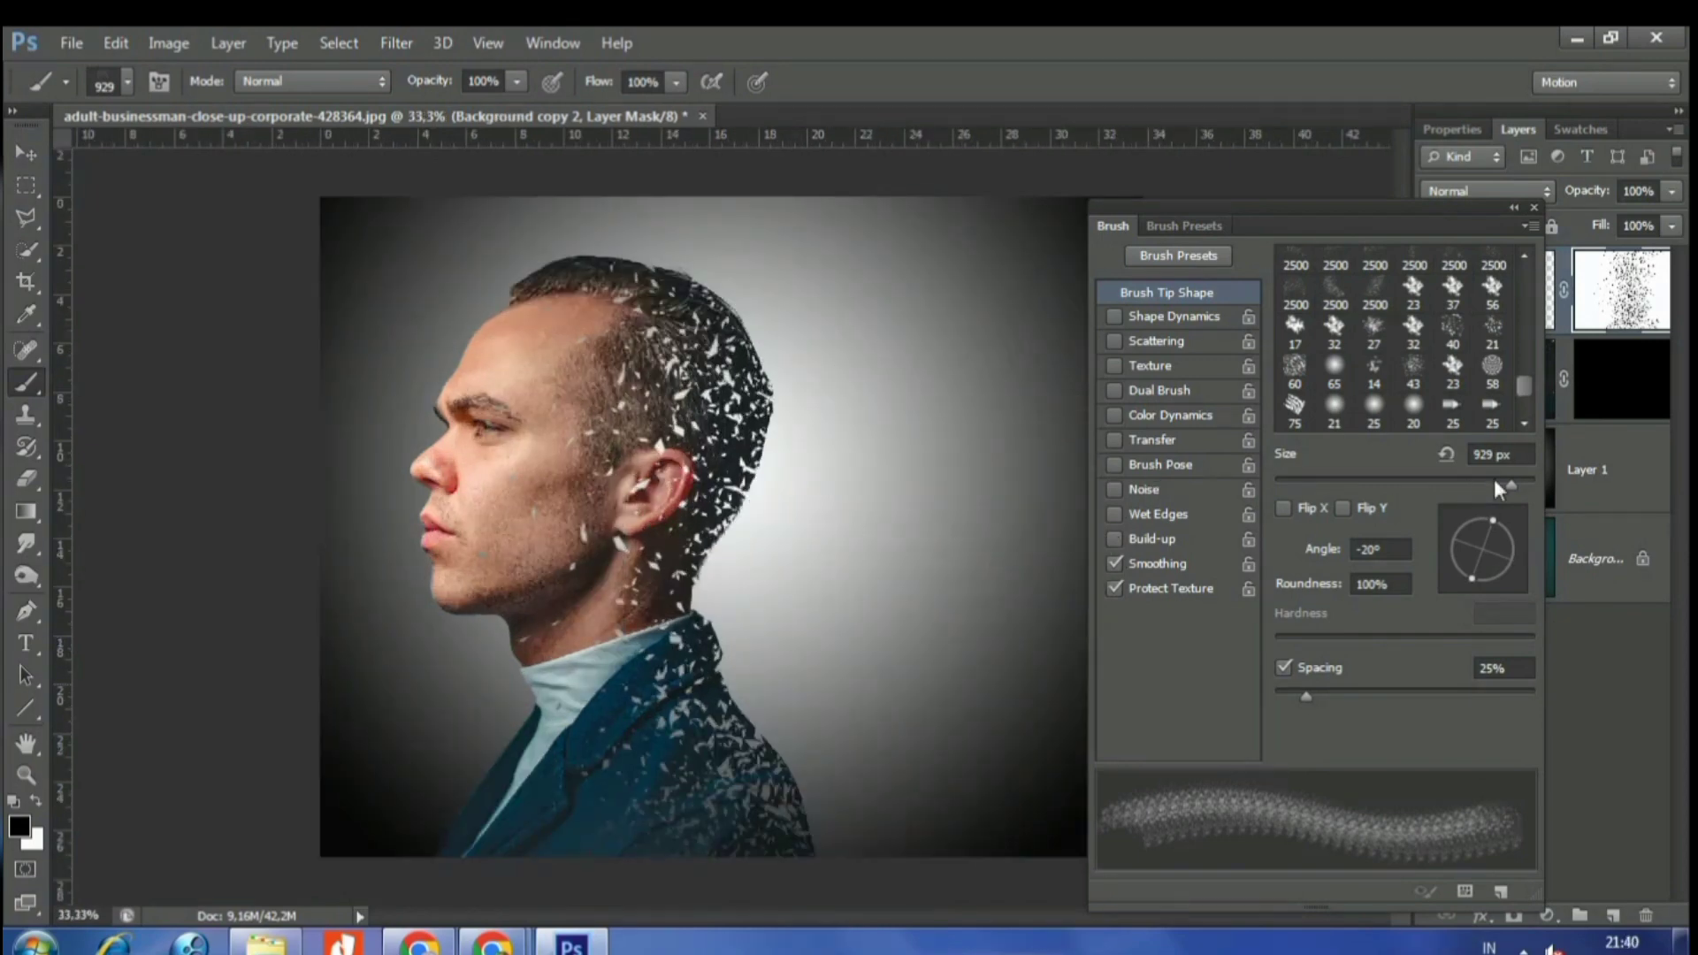
# - Stamp fragments behind the head with the tip at 67°, then shrink the brush to 250 px
pyautogui.moveTo(1505, 554); pyautogui.dragTo(1503, 506)
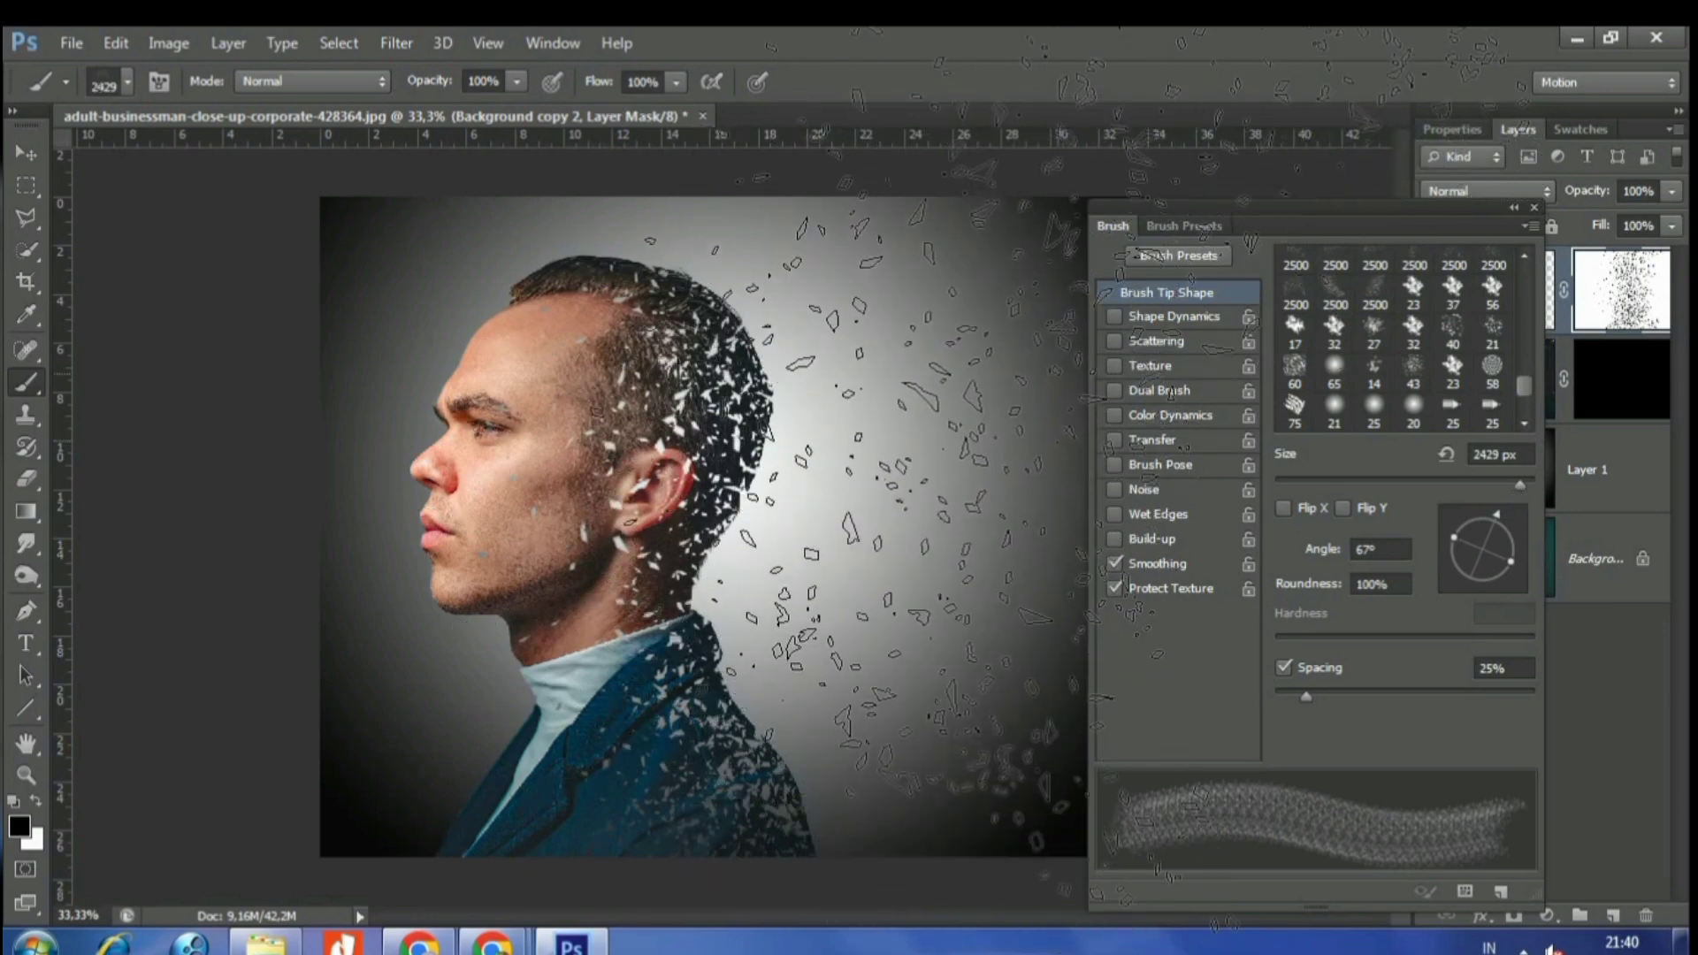
pyautogui.click(911, 531)
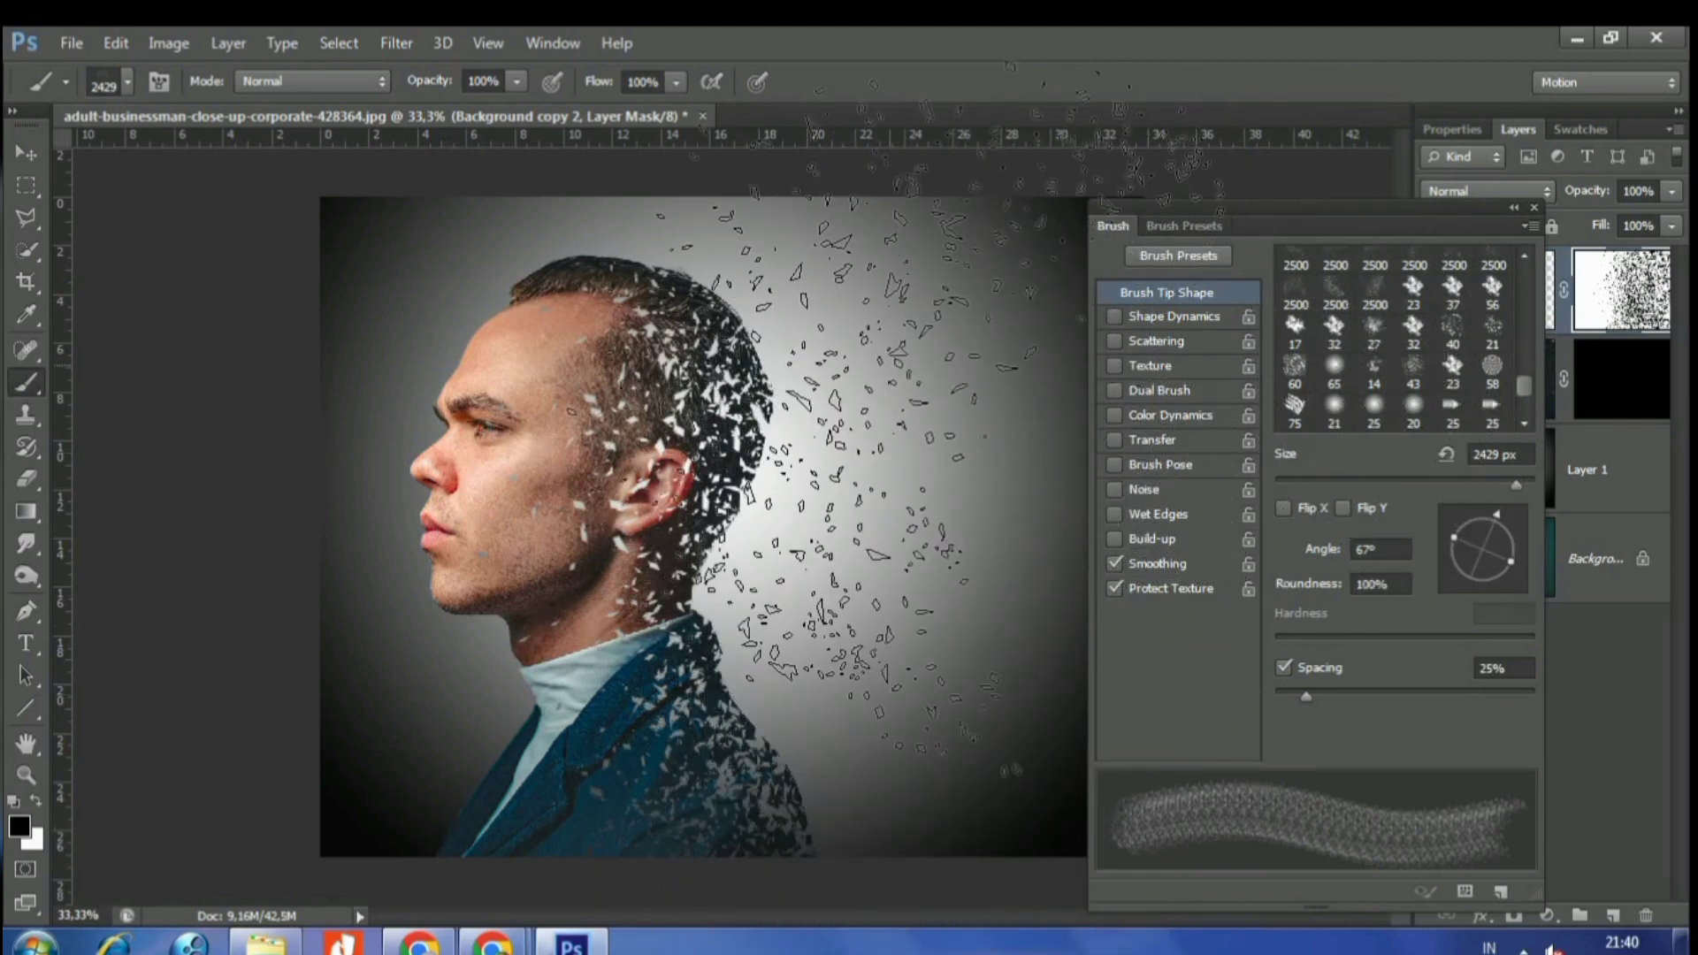
pyautogui.press('[')
pyautogui.press('[')
pyautogui.press('[')
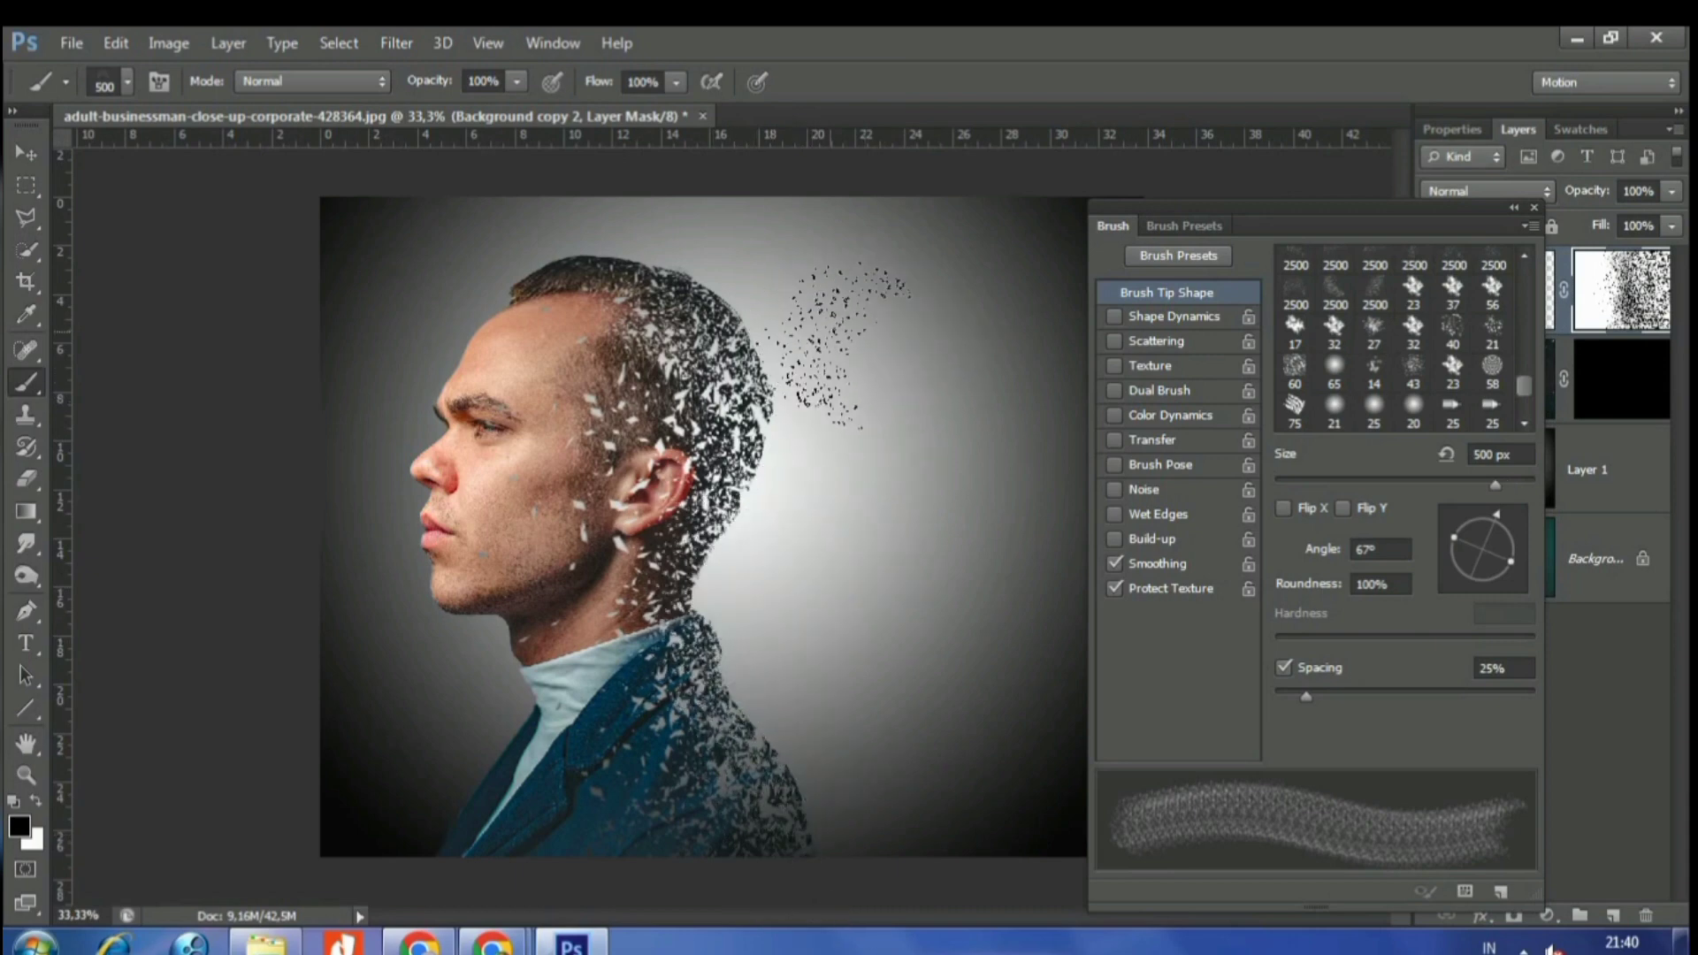
pyautogui.press('[')
pyautogui.press('[')
pyautogui.press('[')
# - Disperse the hair above the back and top of the head, then set a 125 px brush at 115°
pyautogui.hotkey('ctrl', '+')
pyautogui.moveTo(698, 292)
pyautogui.mouseDown()
pyautogui.moveTo(796, 225)
pyautogui.moveTo(796, 265)
pyautogui.mouseUp()
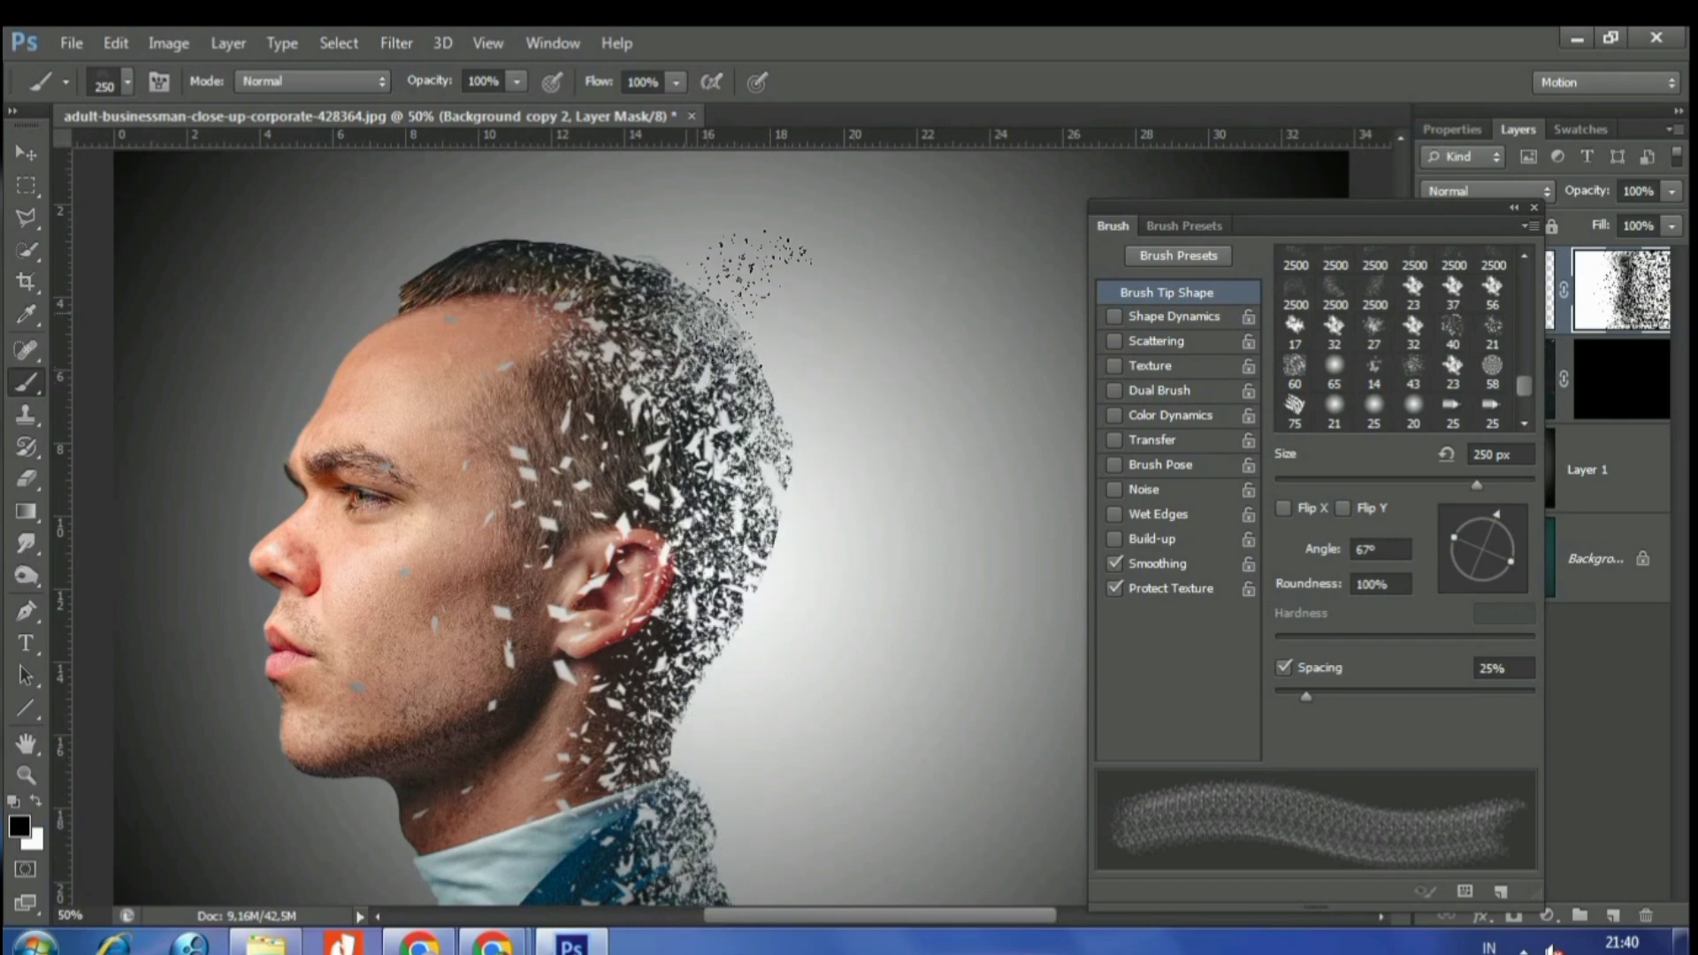
pyautogui.moveTo(681, 212); pyautogui.dragTo(712, 212)
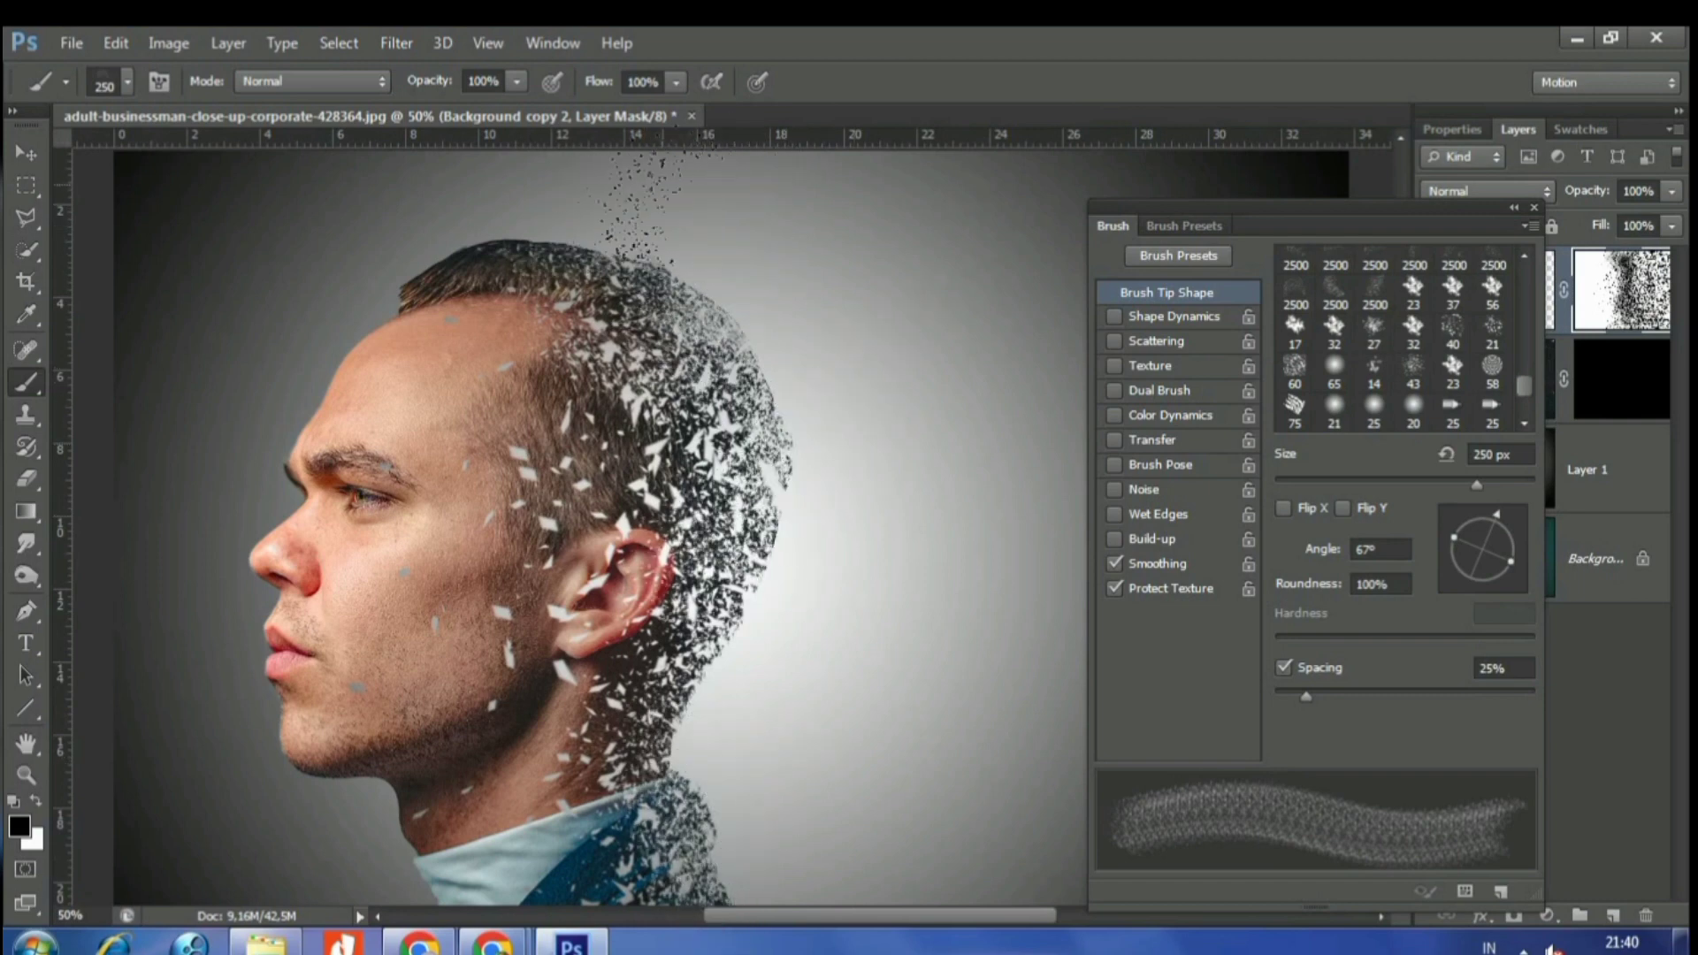
pyautogui.click(1467, 514)
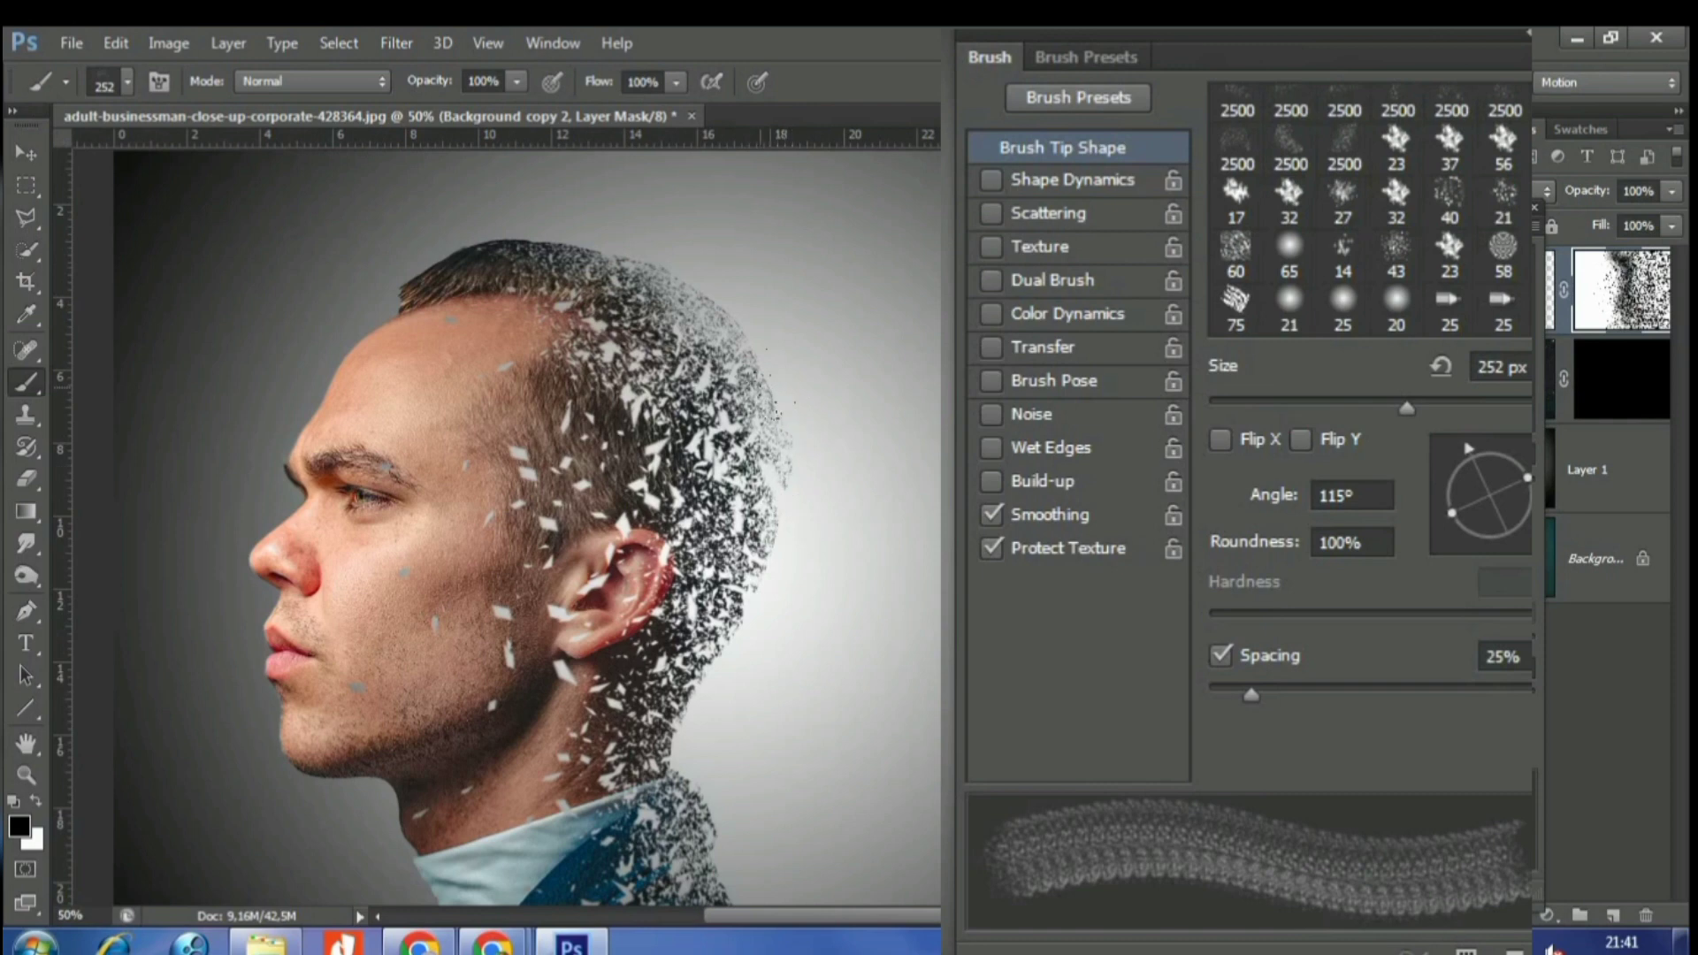
pyautogui.press('[')
pyautogui.press('[')
pyautogui.press('[')
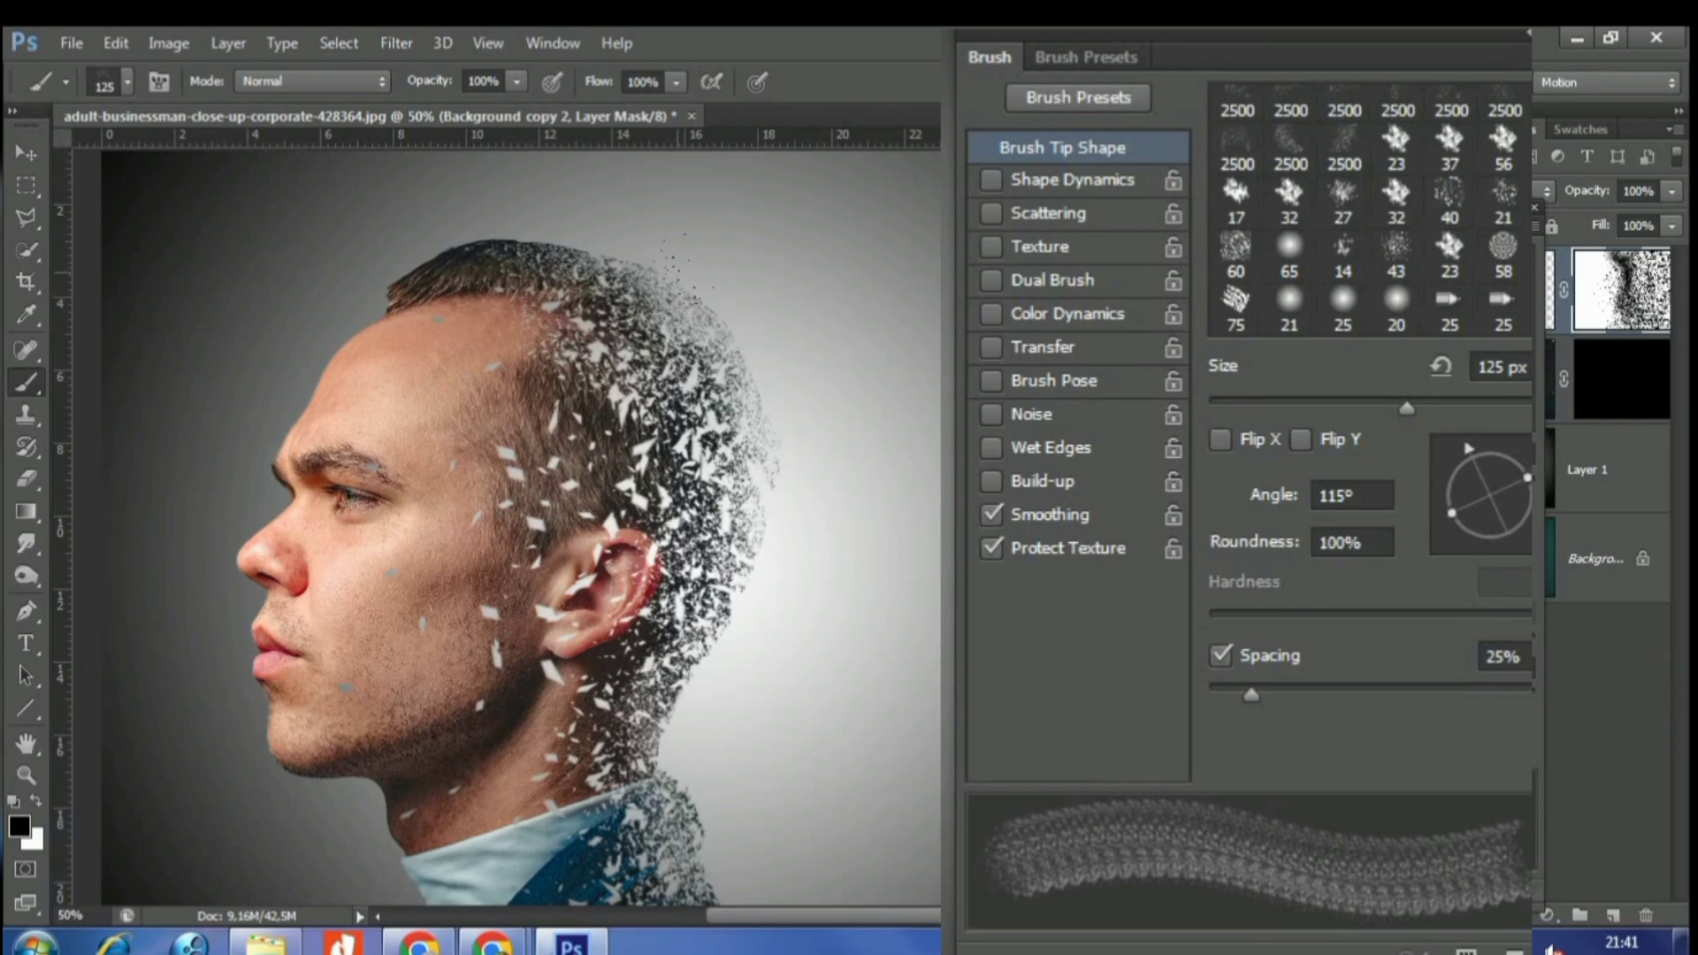
pyautogui.click(1605, 396)
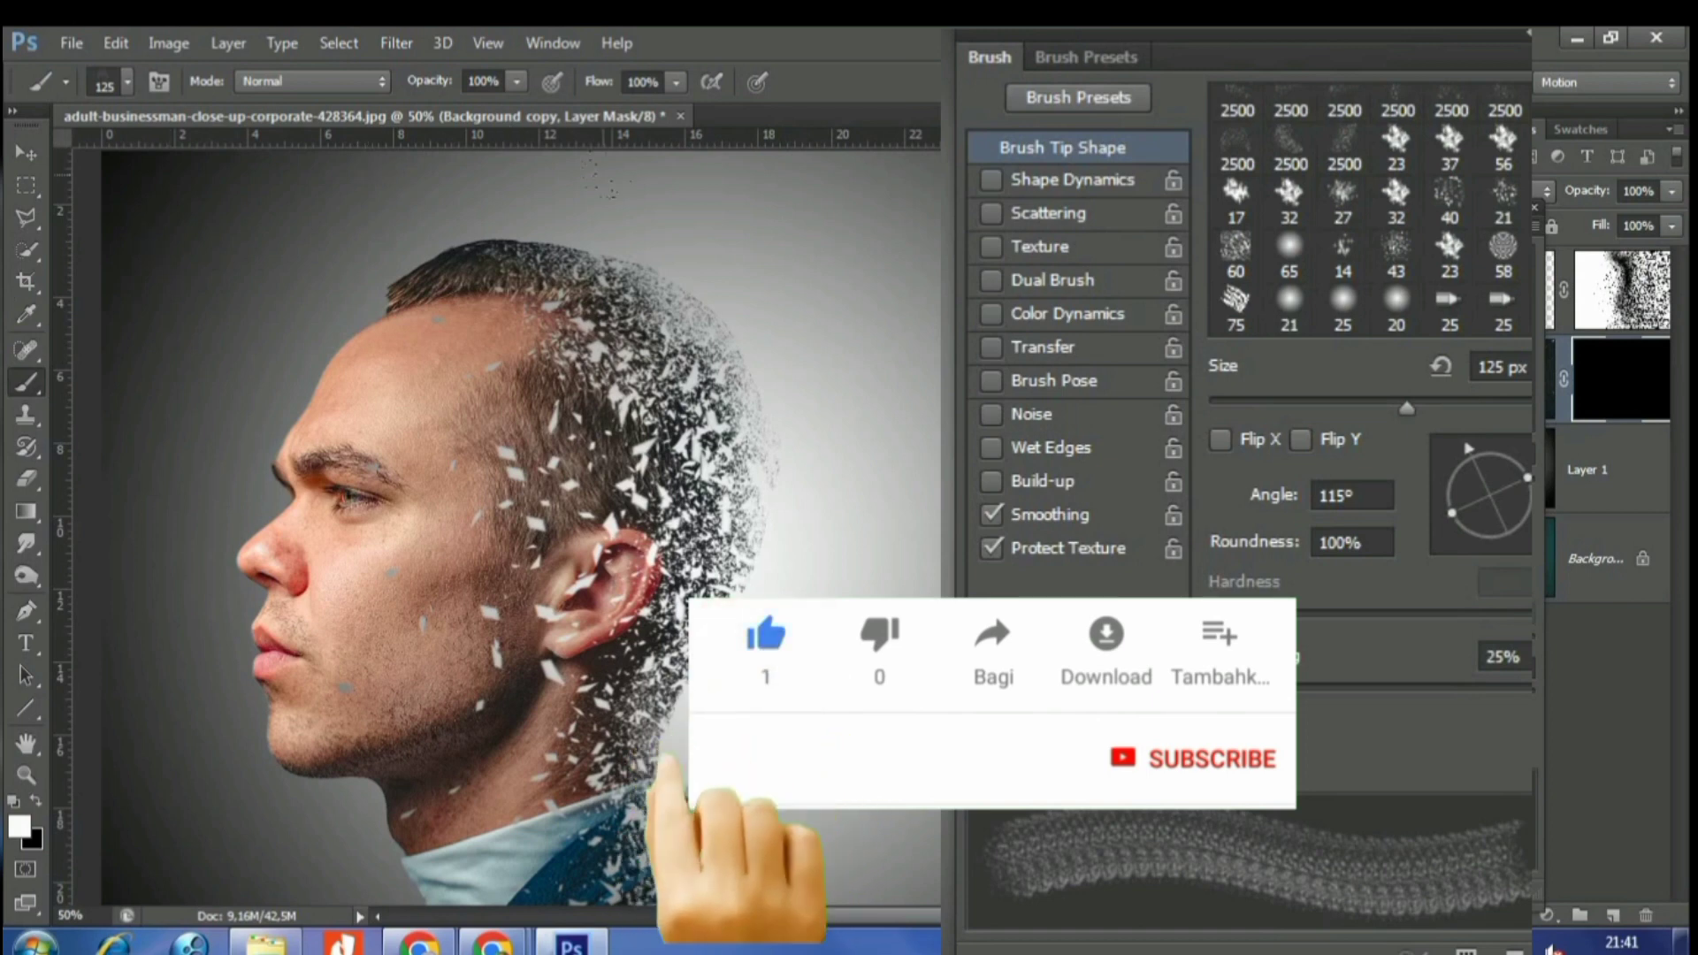
# - Rework the particle tip's size and angle (1571 px, 156°) and paint fragments right of the neck
pyautogui.moveTo(1492, 398); pyautogui.dragTo(1536, 480)
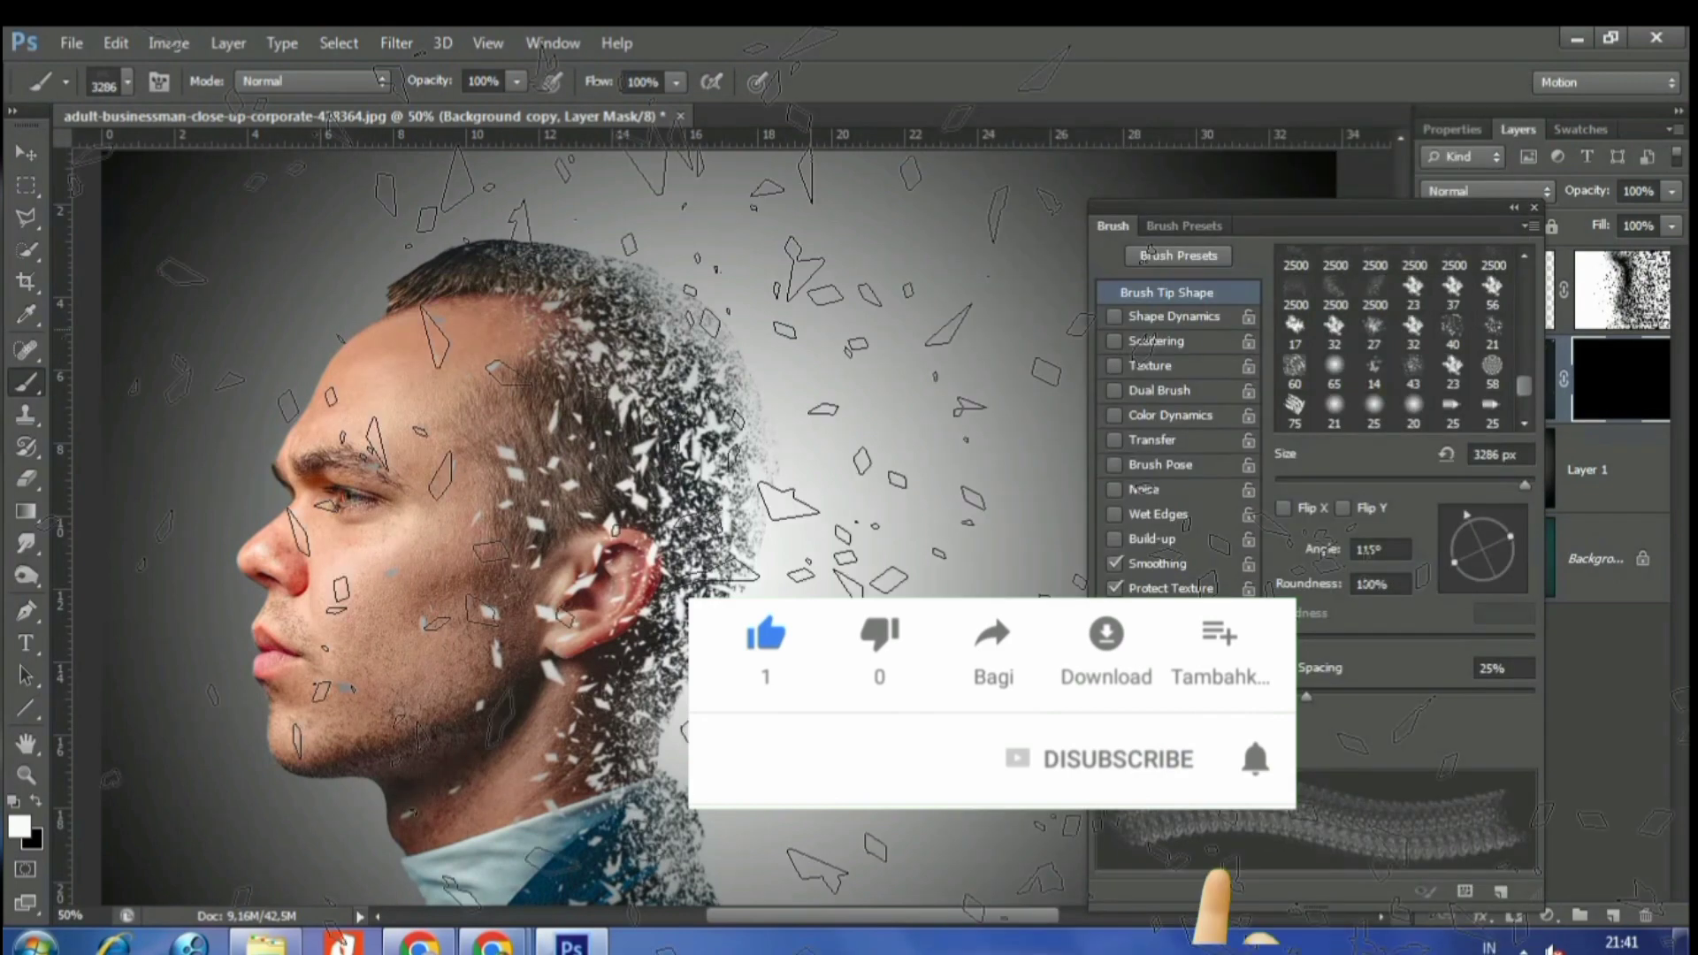
pyautogui.moveTo(1457, 521)
pyautogui.mouseDown()
pyautogui.moveTo(1505, 531)
pyautogui.moveTo(1518, 485)
pyautogui.mouseUp()
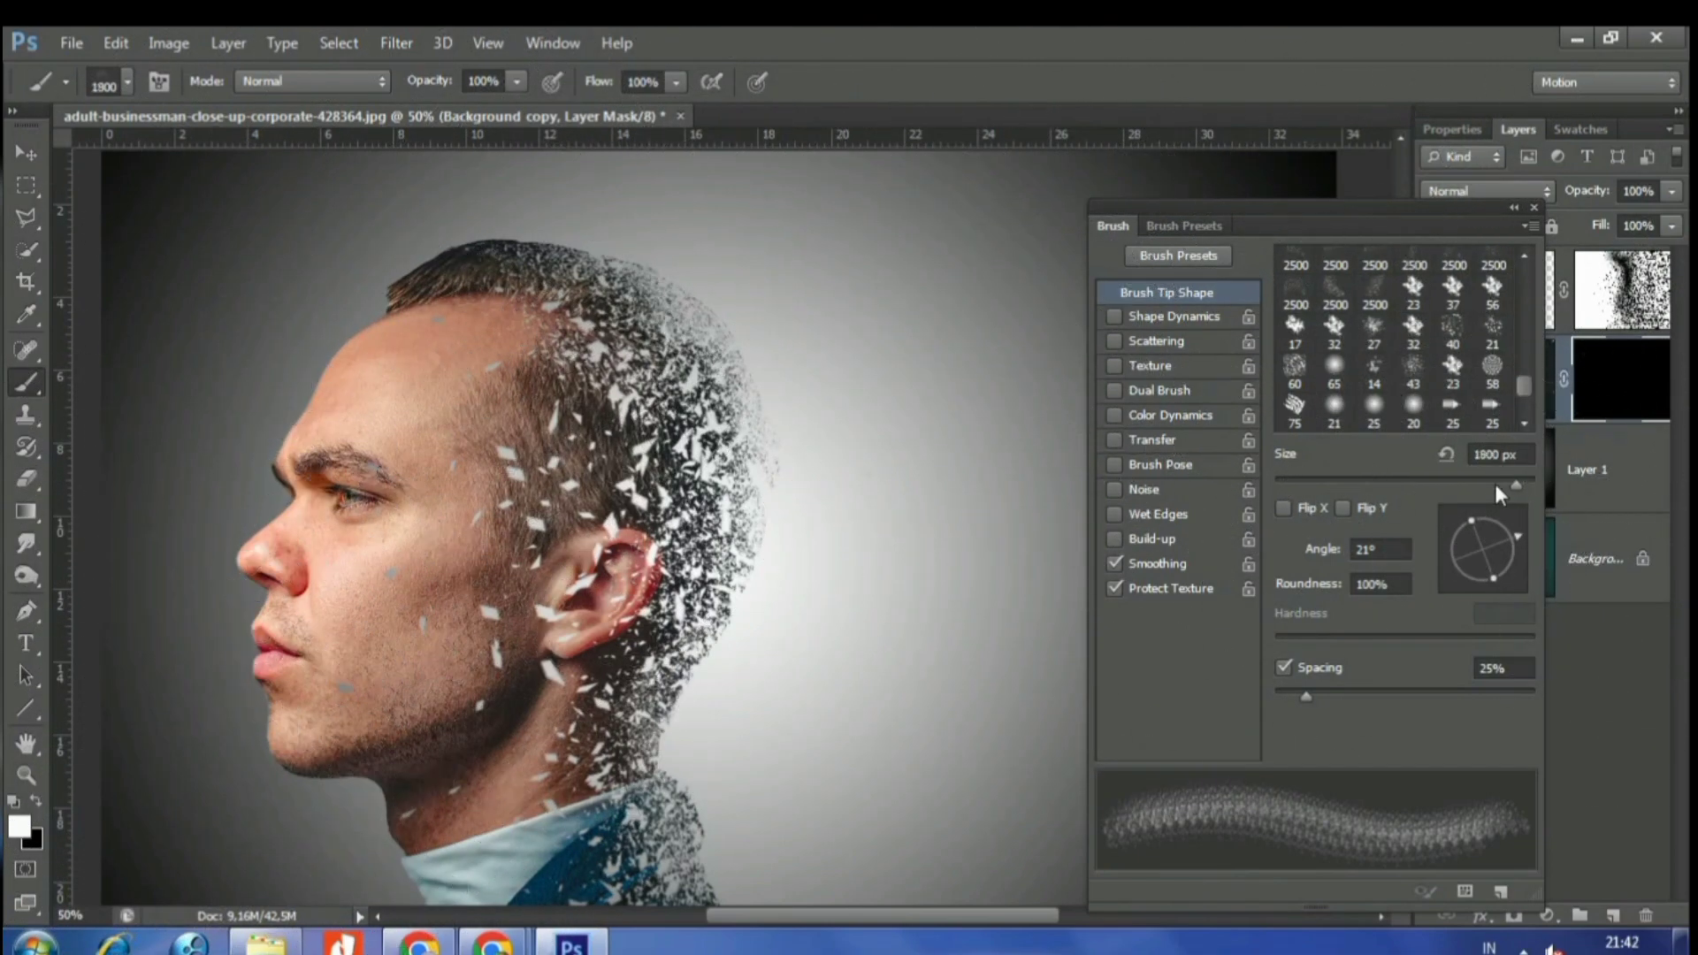
pyautogui.moveTo(1487, 486)
pyautogui.mouseDown()
pyautogui.moveTo(1507, 484)
pyautogui.moveTo(1520, 539)
pyautogui.moveTo(1482, 588)
pyautogui.mouseUp()
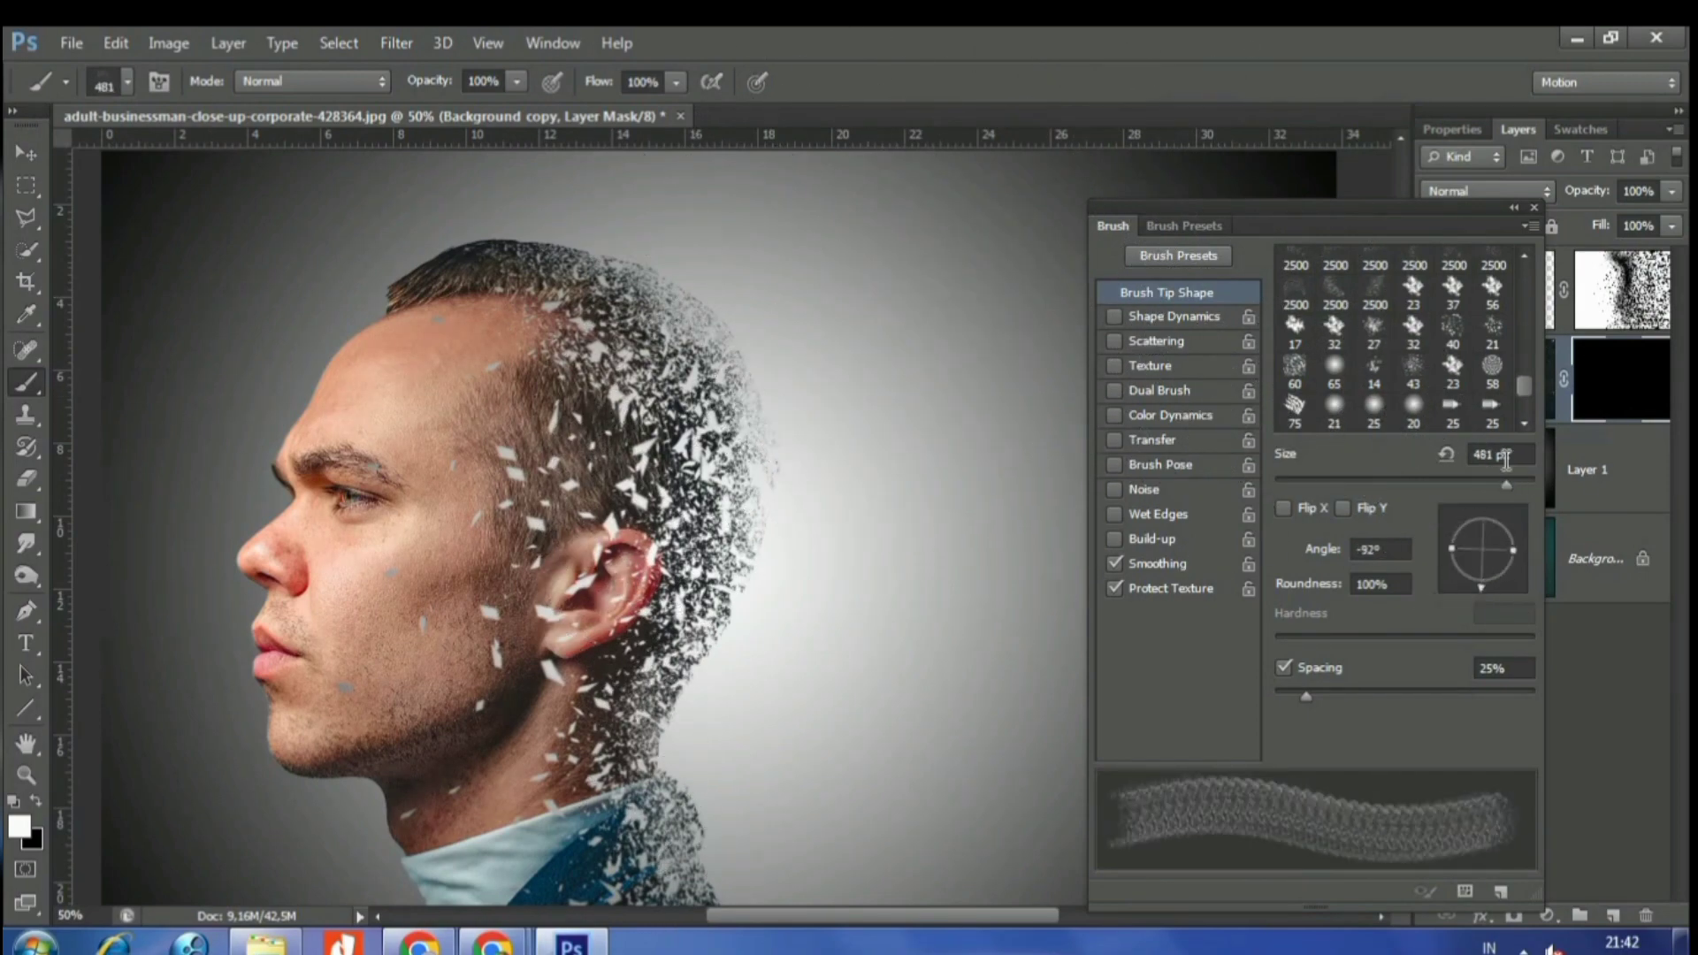
pyautogui.moveTo(1517, 489); pyautogui.dragTo(1515, 486)
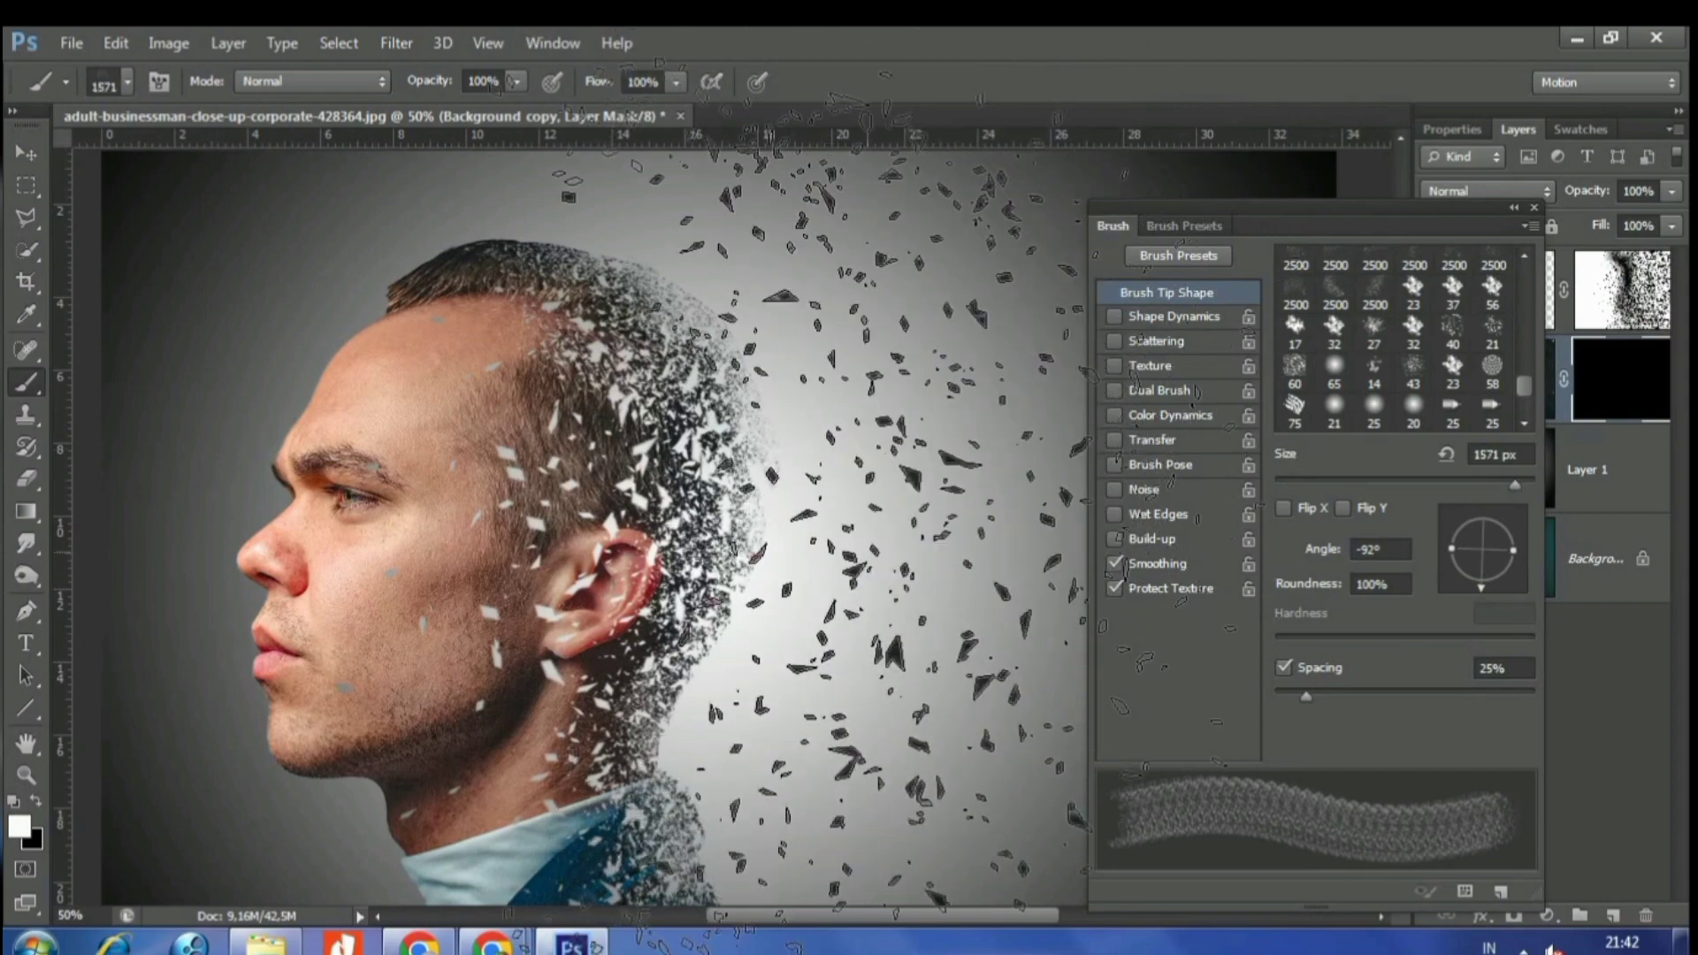
pyautogui.hotkey('ctrl', '-')
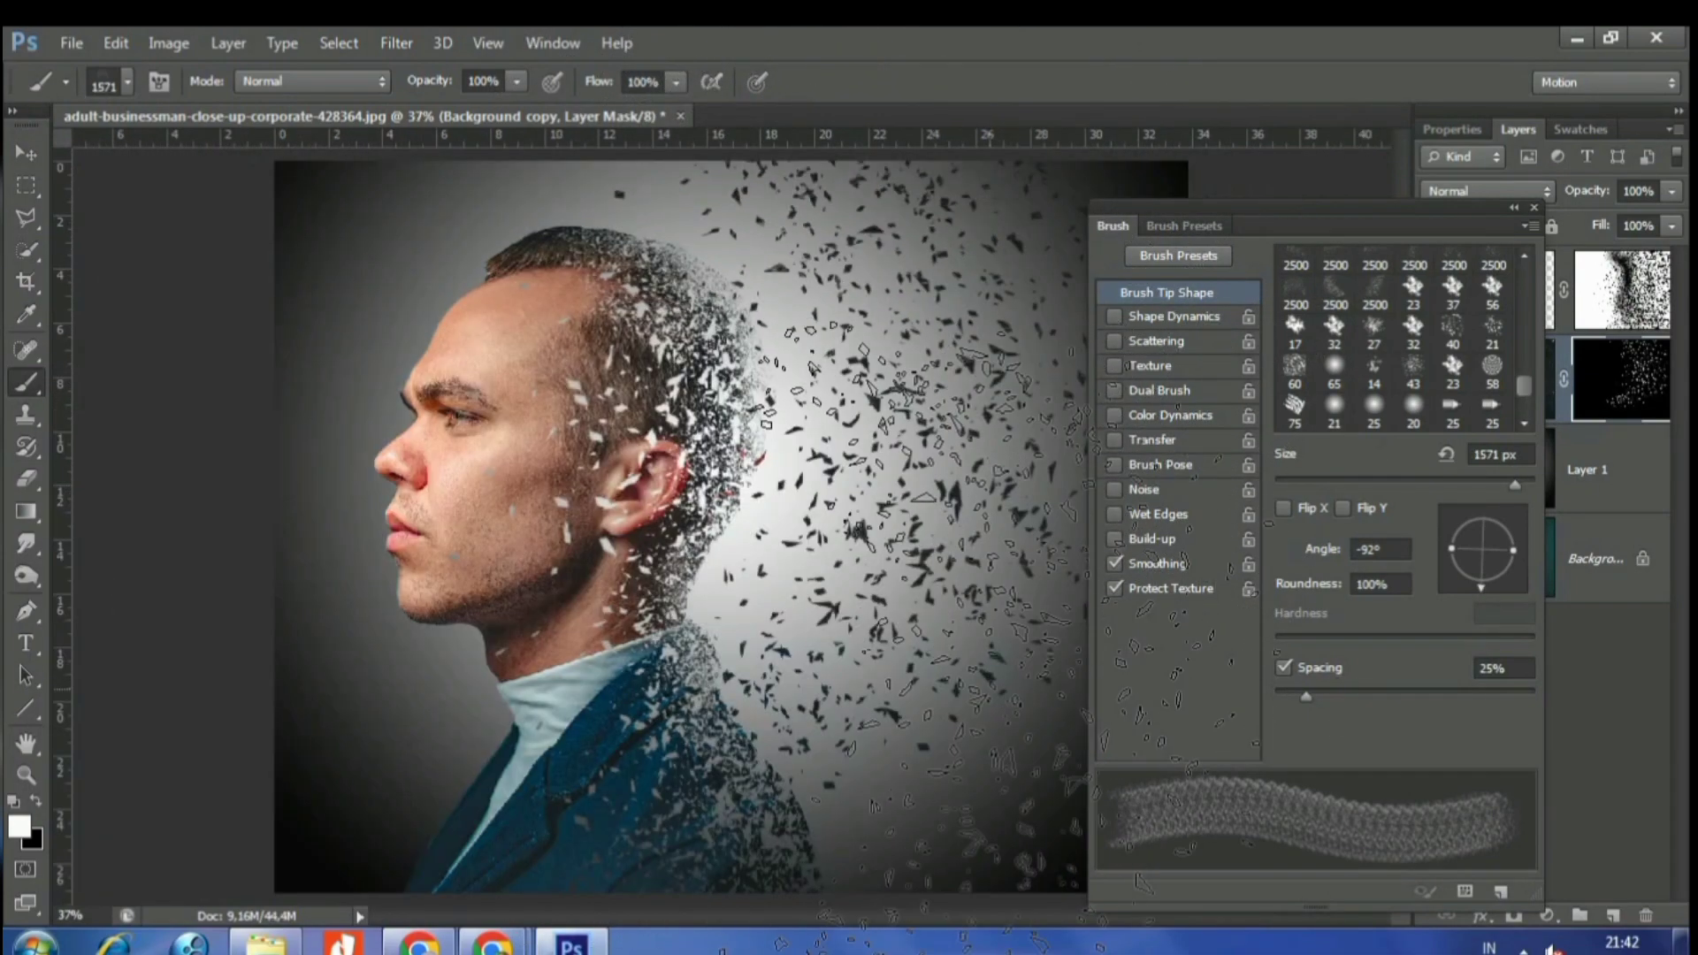
pyautogui.moveTo(1482, 588); pyautogui.dragTo(1455, 571)
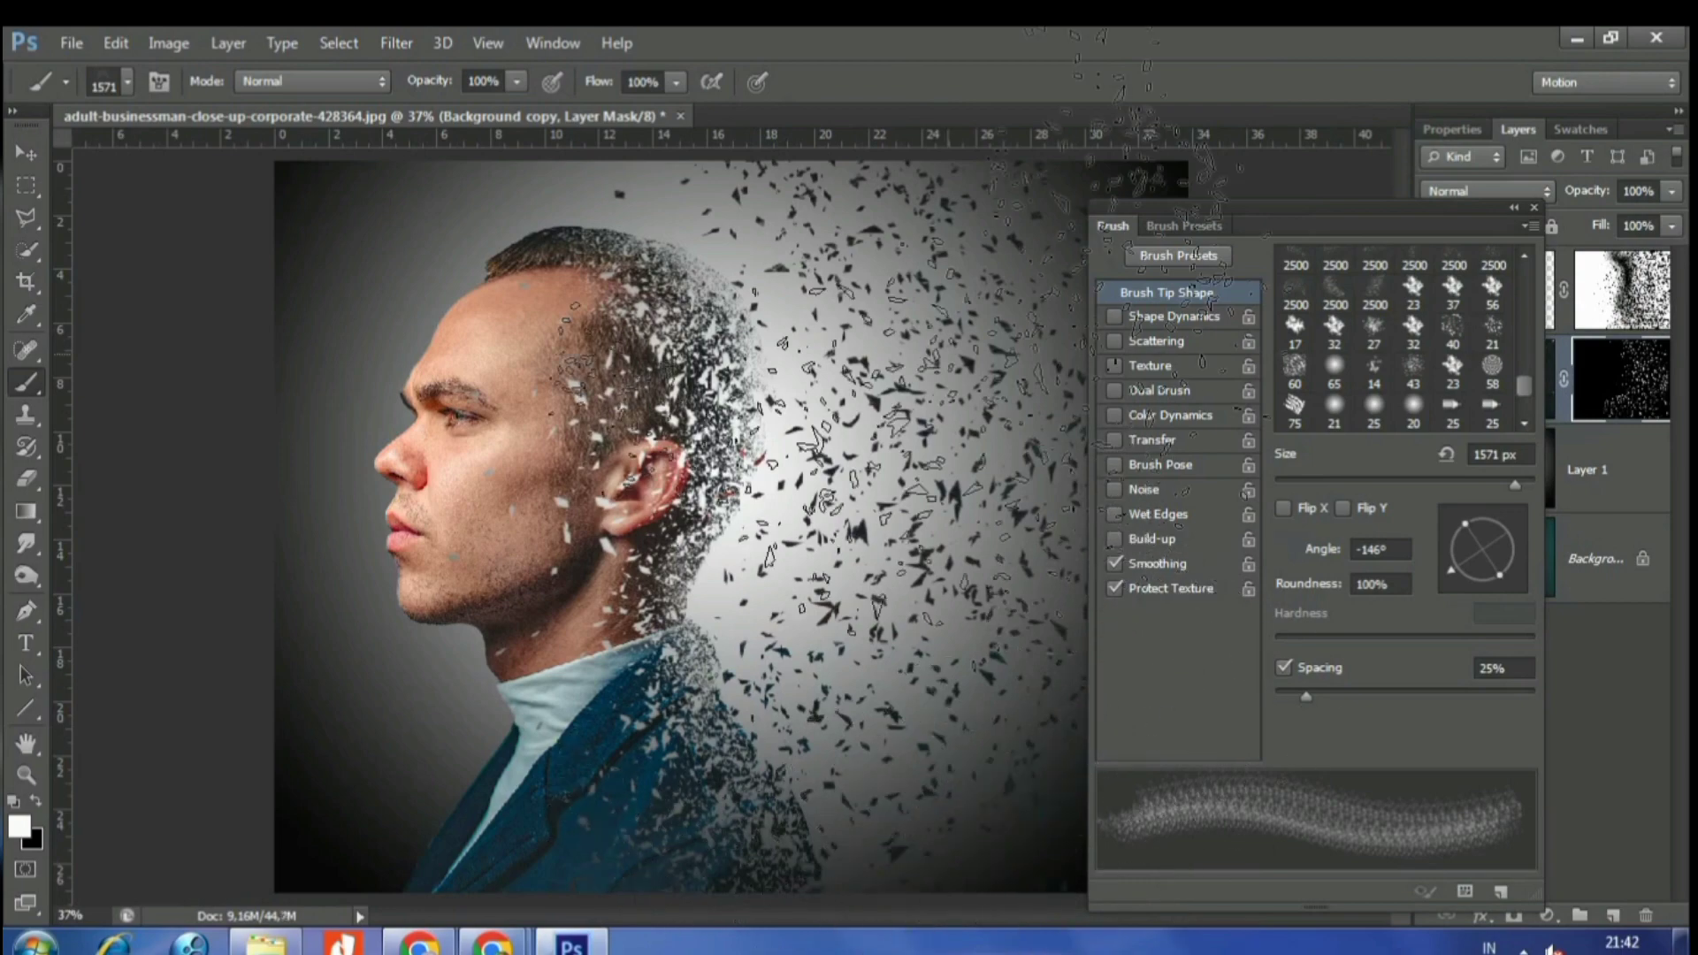
pyautogui.moveTo(1479, 484); pyautogui.dragTo(1519, 483)
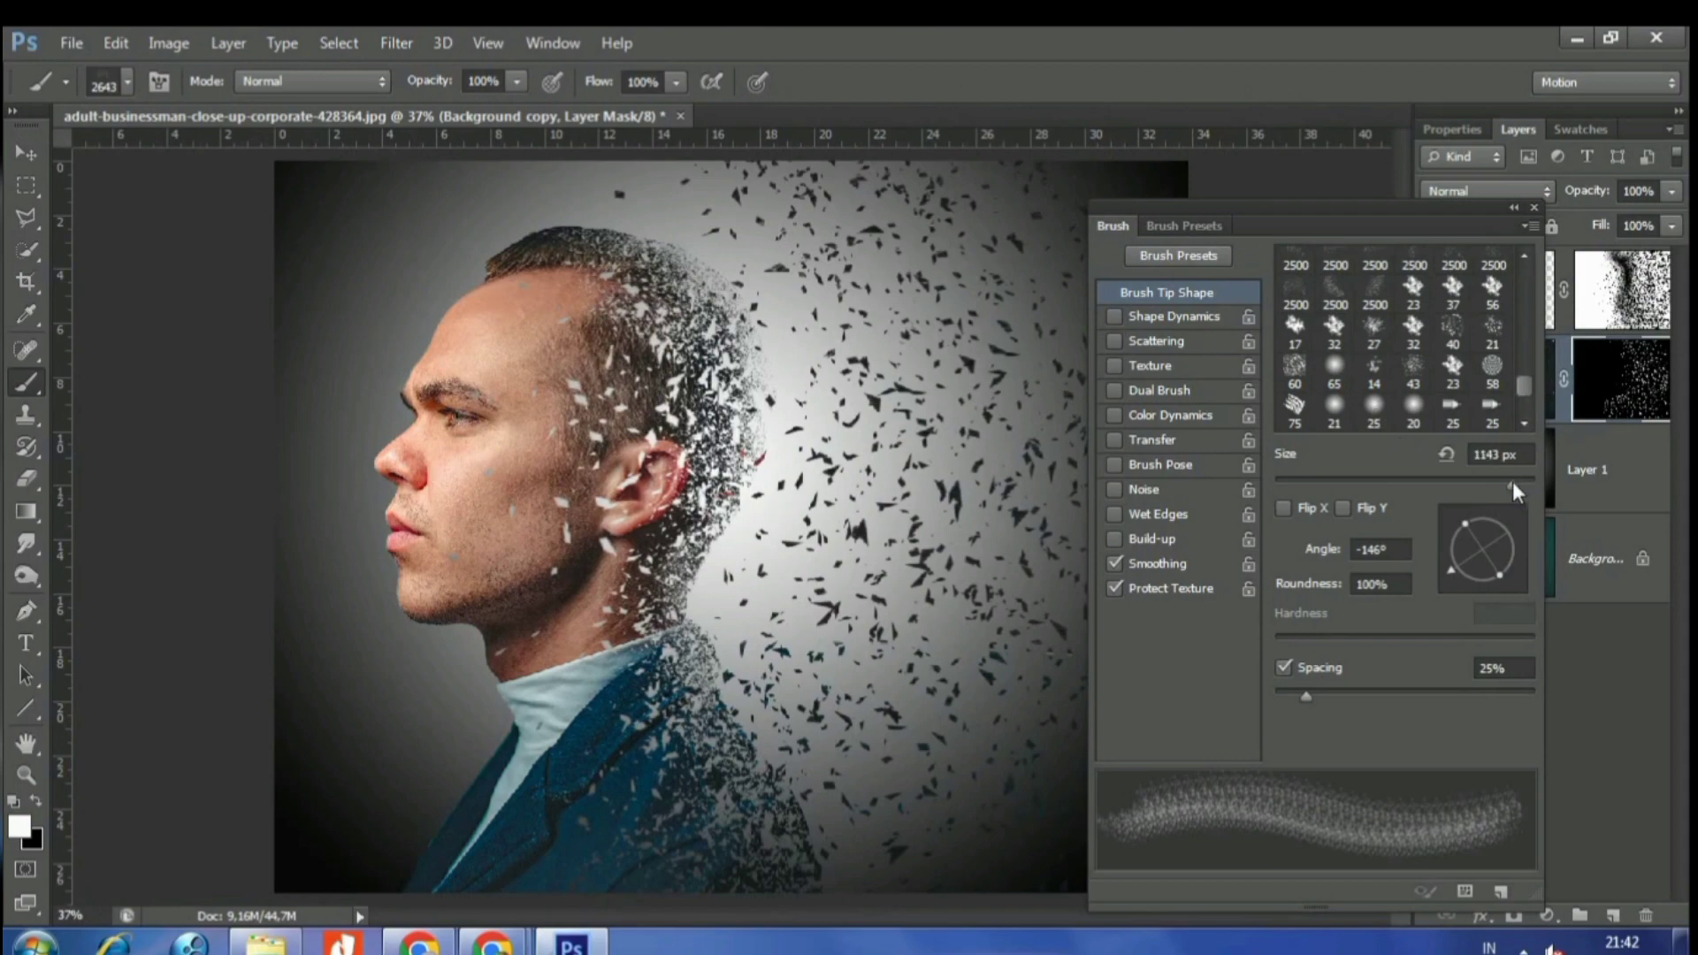
pyautogui.moveTo(1453, 569); pyautogui.dragTo(1450, 535)
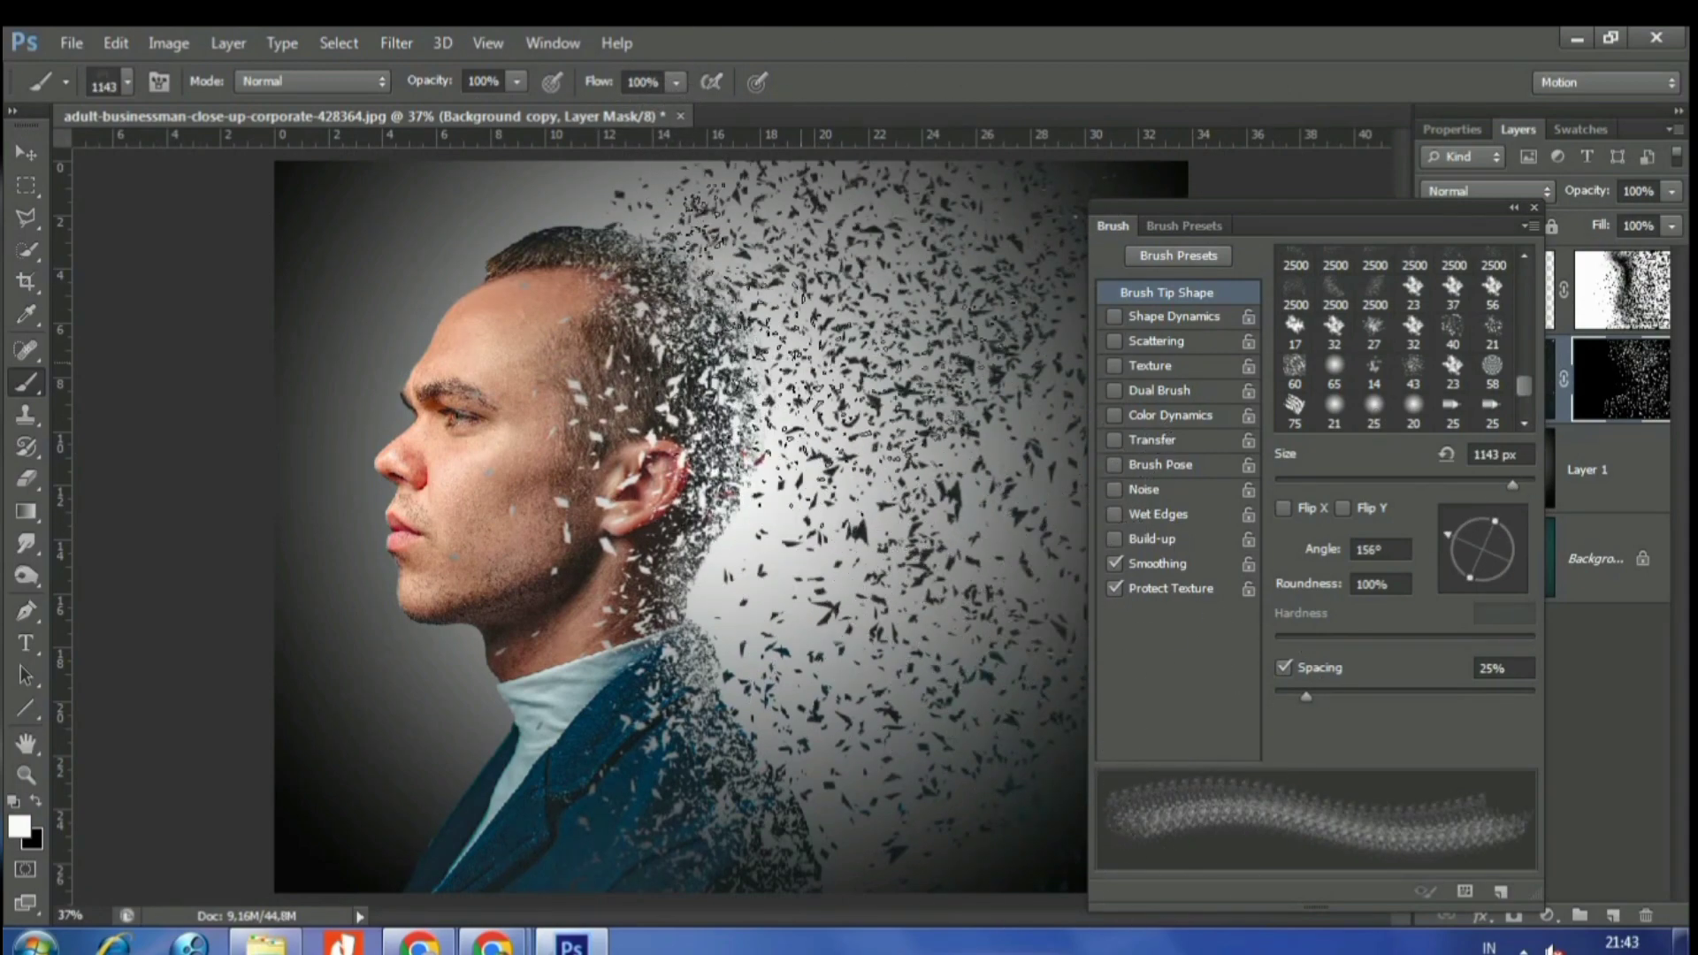
pyautogui.moveTo(778, 495); pyautogui.dragTo(761, 637)
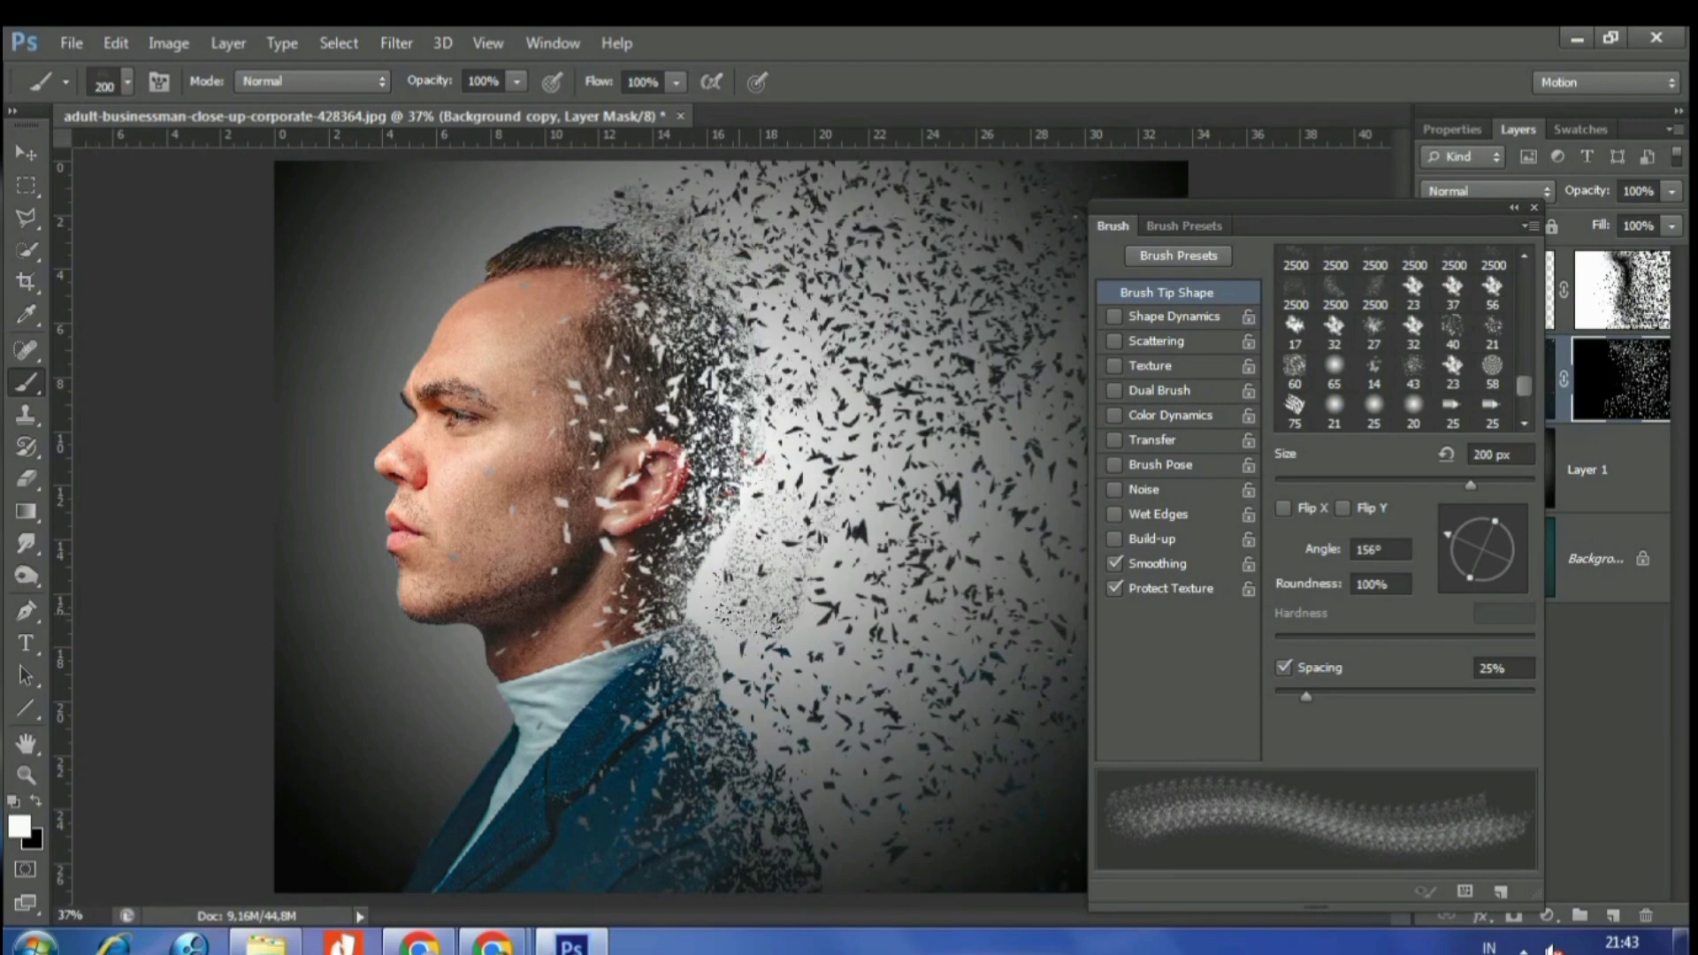
pyautogui.moveTo(734, 575); pyautogui.dragTo(804, 628)
# - Enlarge the particle brush to about 2200 px with a 12° tip angle
pyautogui.press(']')
pyautogui.press(']')
pyautogui.press(']')
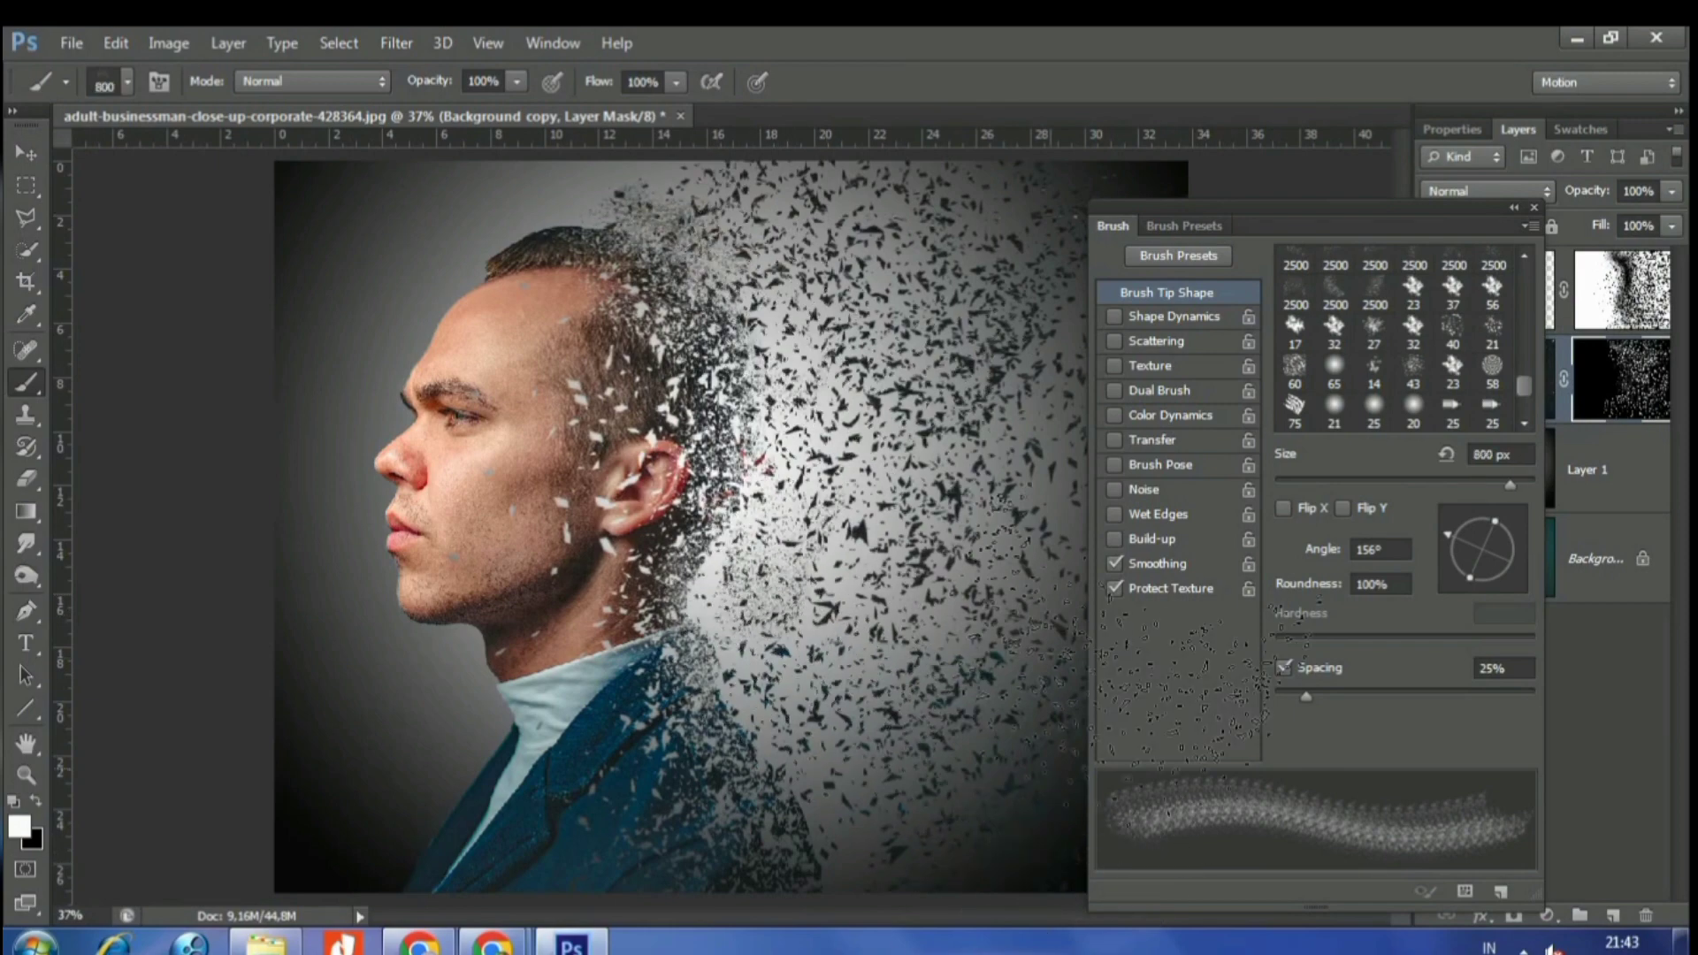
pyautogui.hotkey('ctrl', '-')
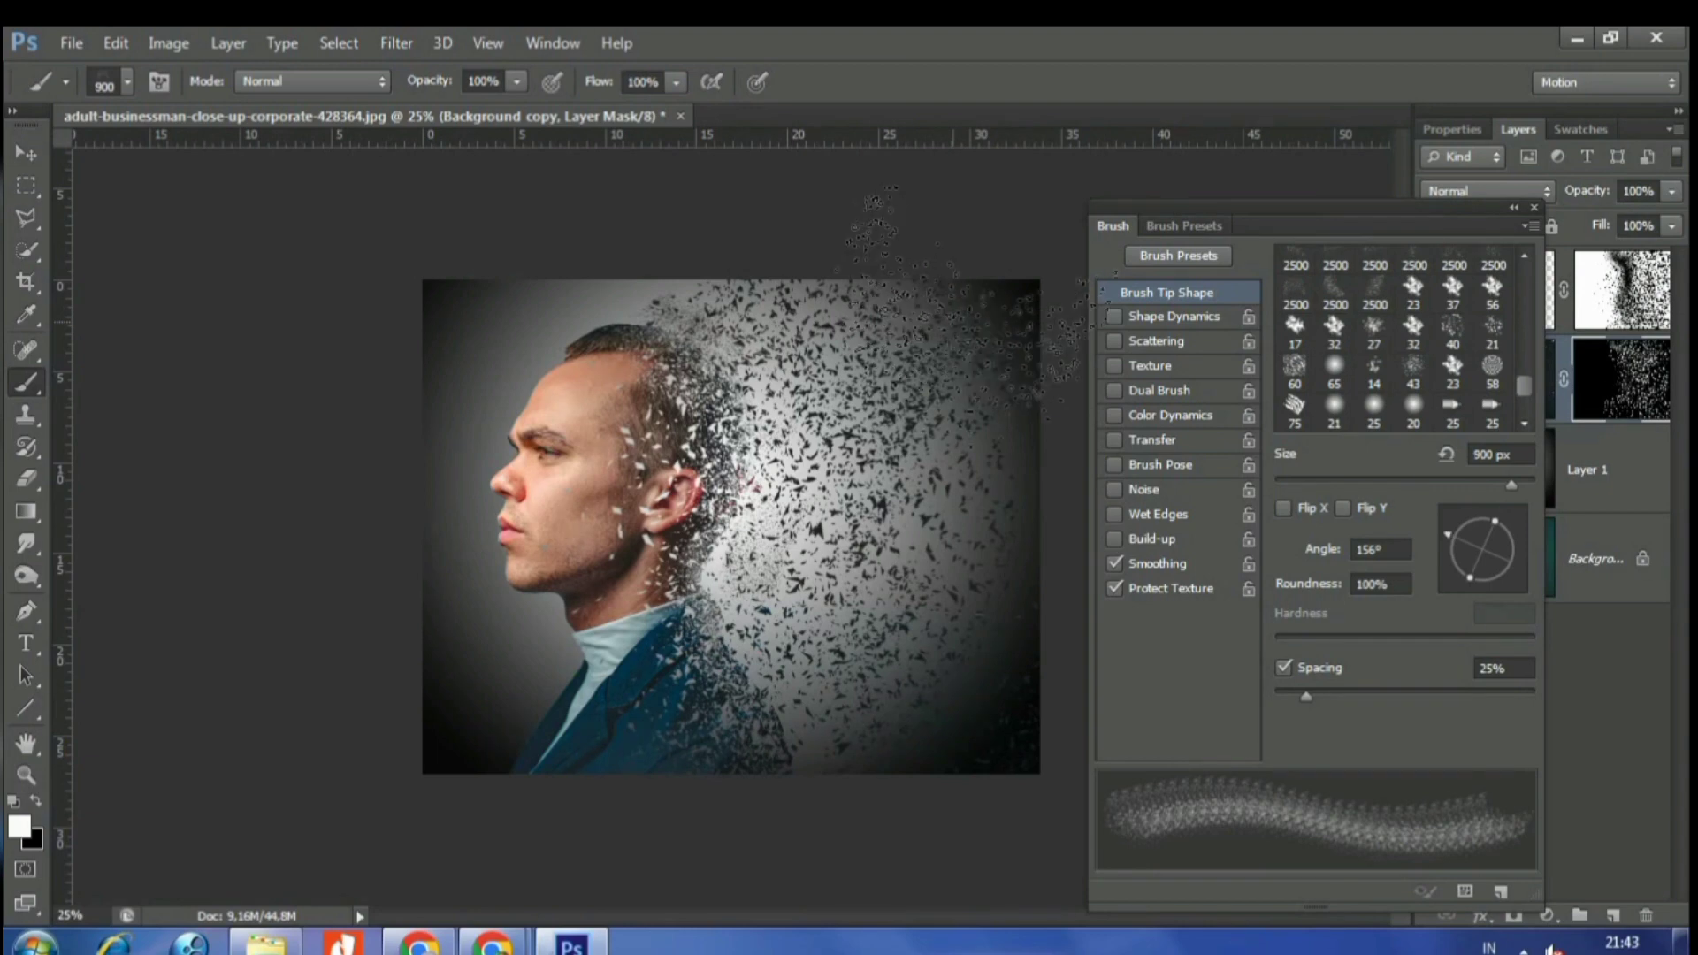
pyautogui.press(']')
pyautogui.press(']')
pyautogui.press(']')
pyautogui.moveTo(1459, 507); pyautogui.dragTo(1519, 541)
pyautogui.press(']')
pyautogui.press(']')
pyautogui.press(']')
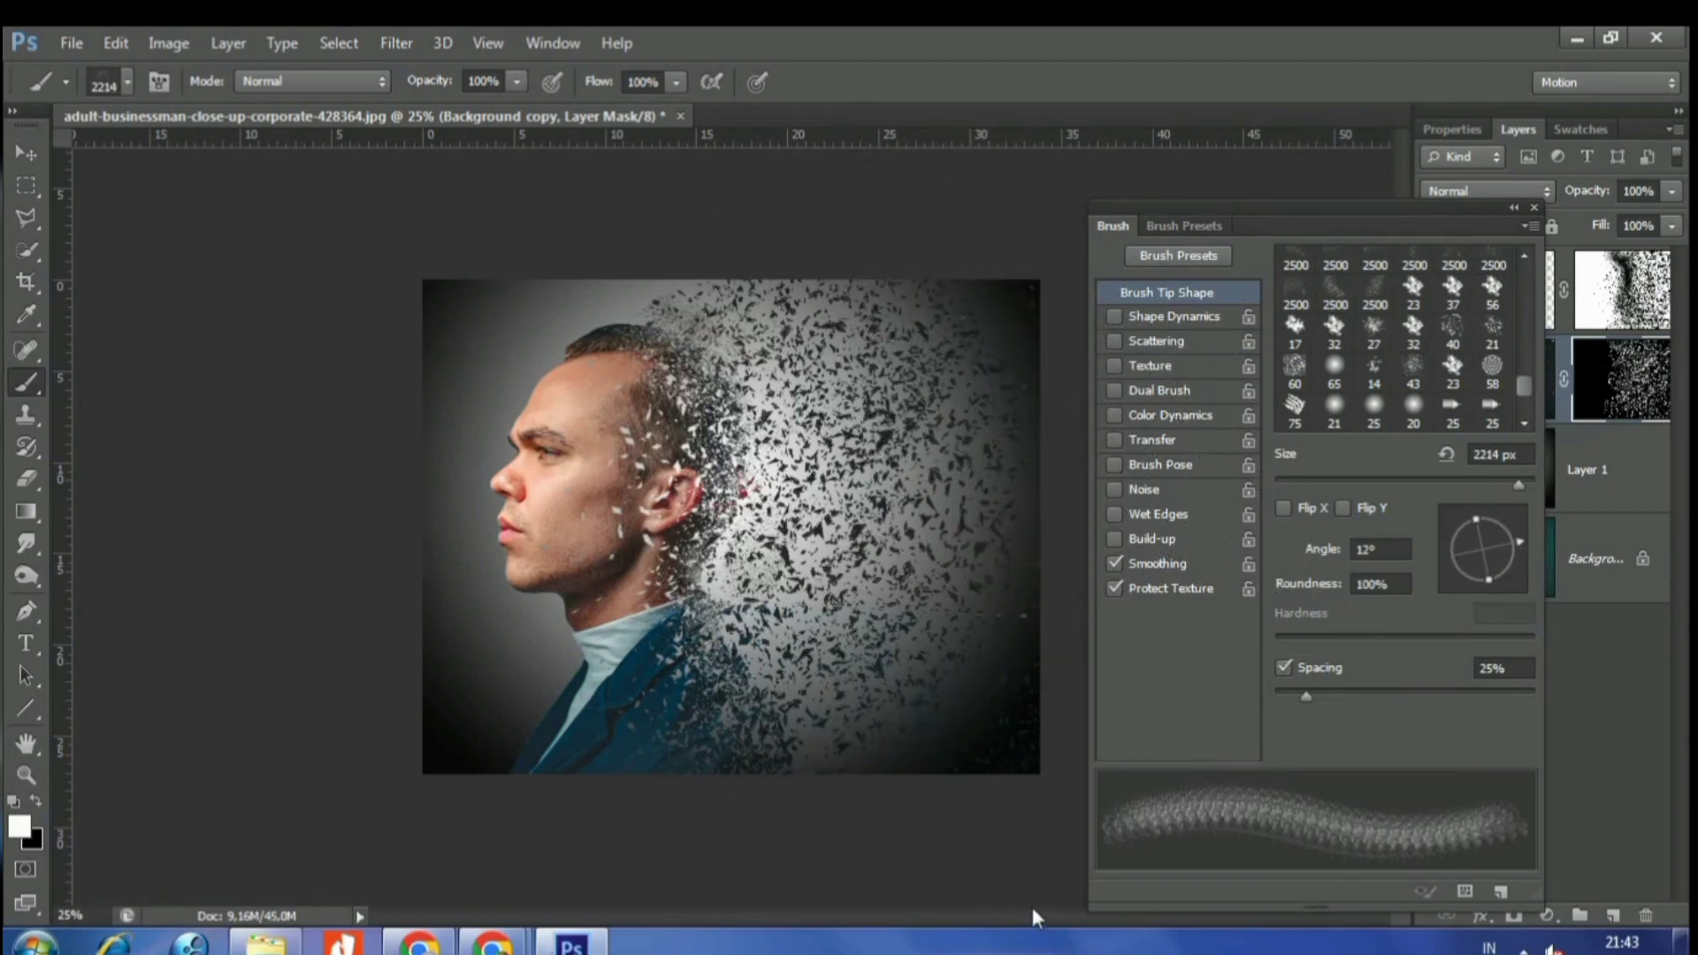
pyautogui.hotkey('ctrl', '+')
# - Return to Background copy 2 with black as the painting colour and reopen the brush settings
pyautogui.hotkey('ctrl', 'j')
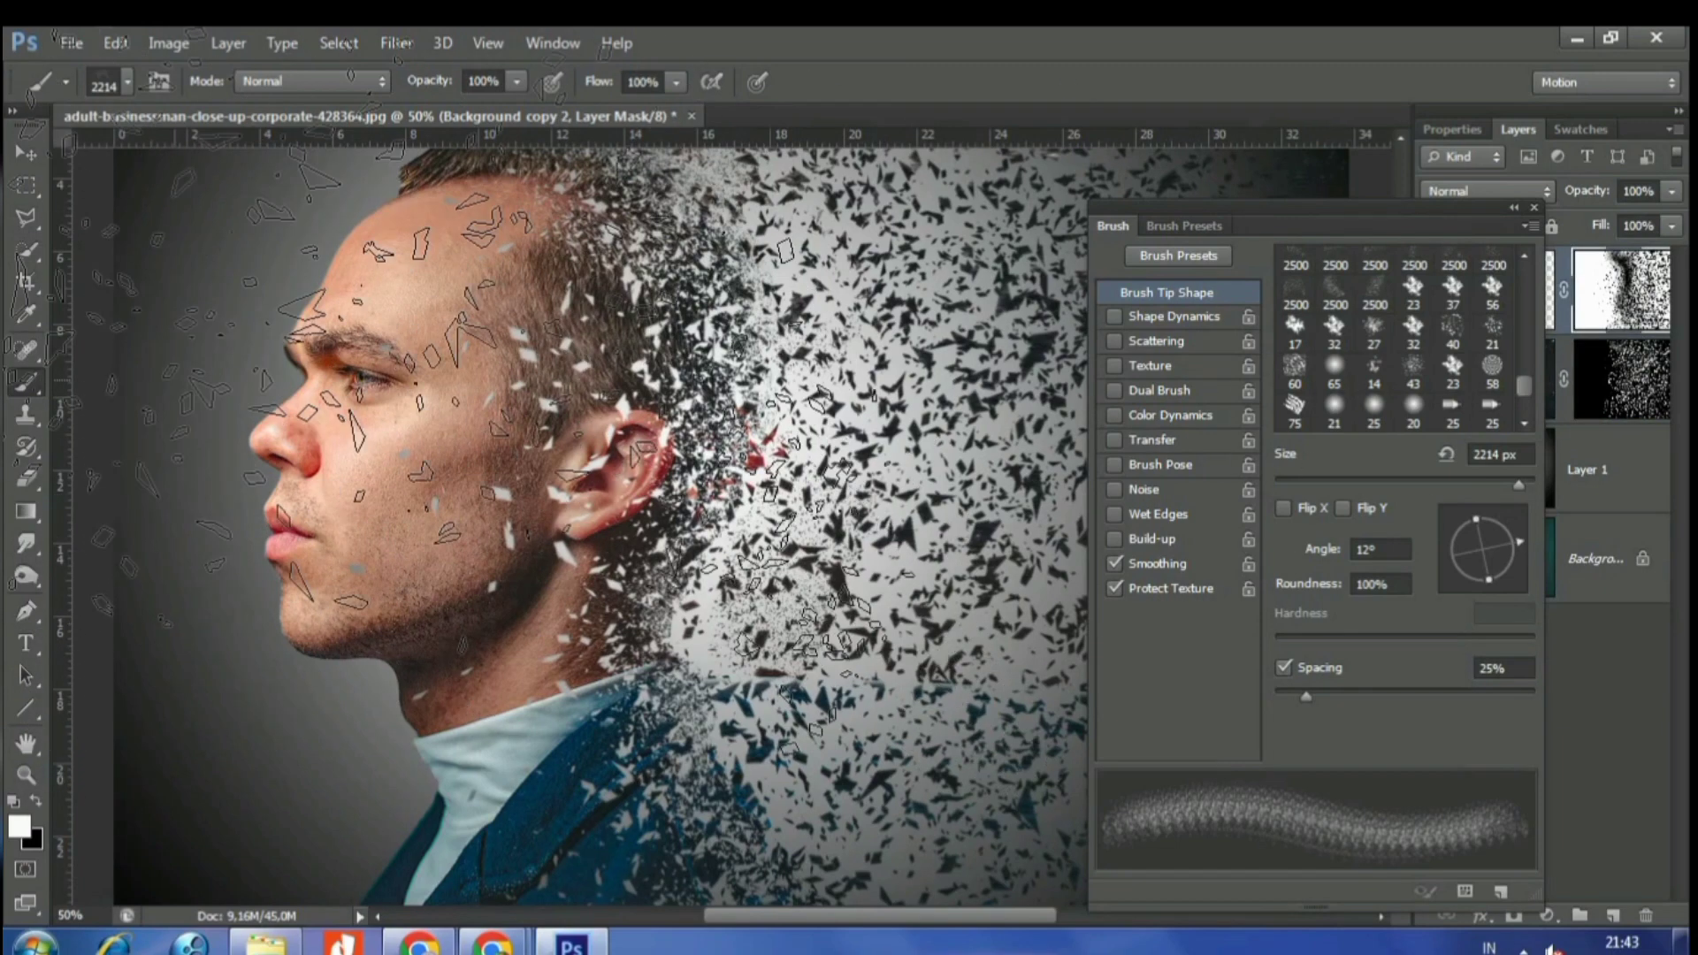
pyautogui.press('x')
pyautogui.click(160, 82)
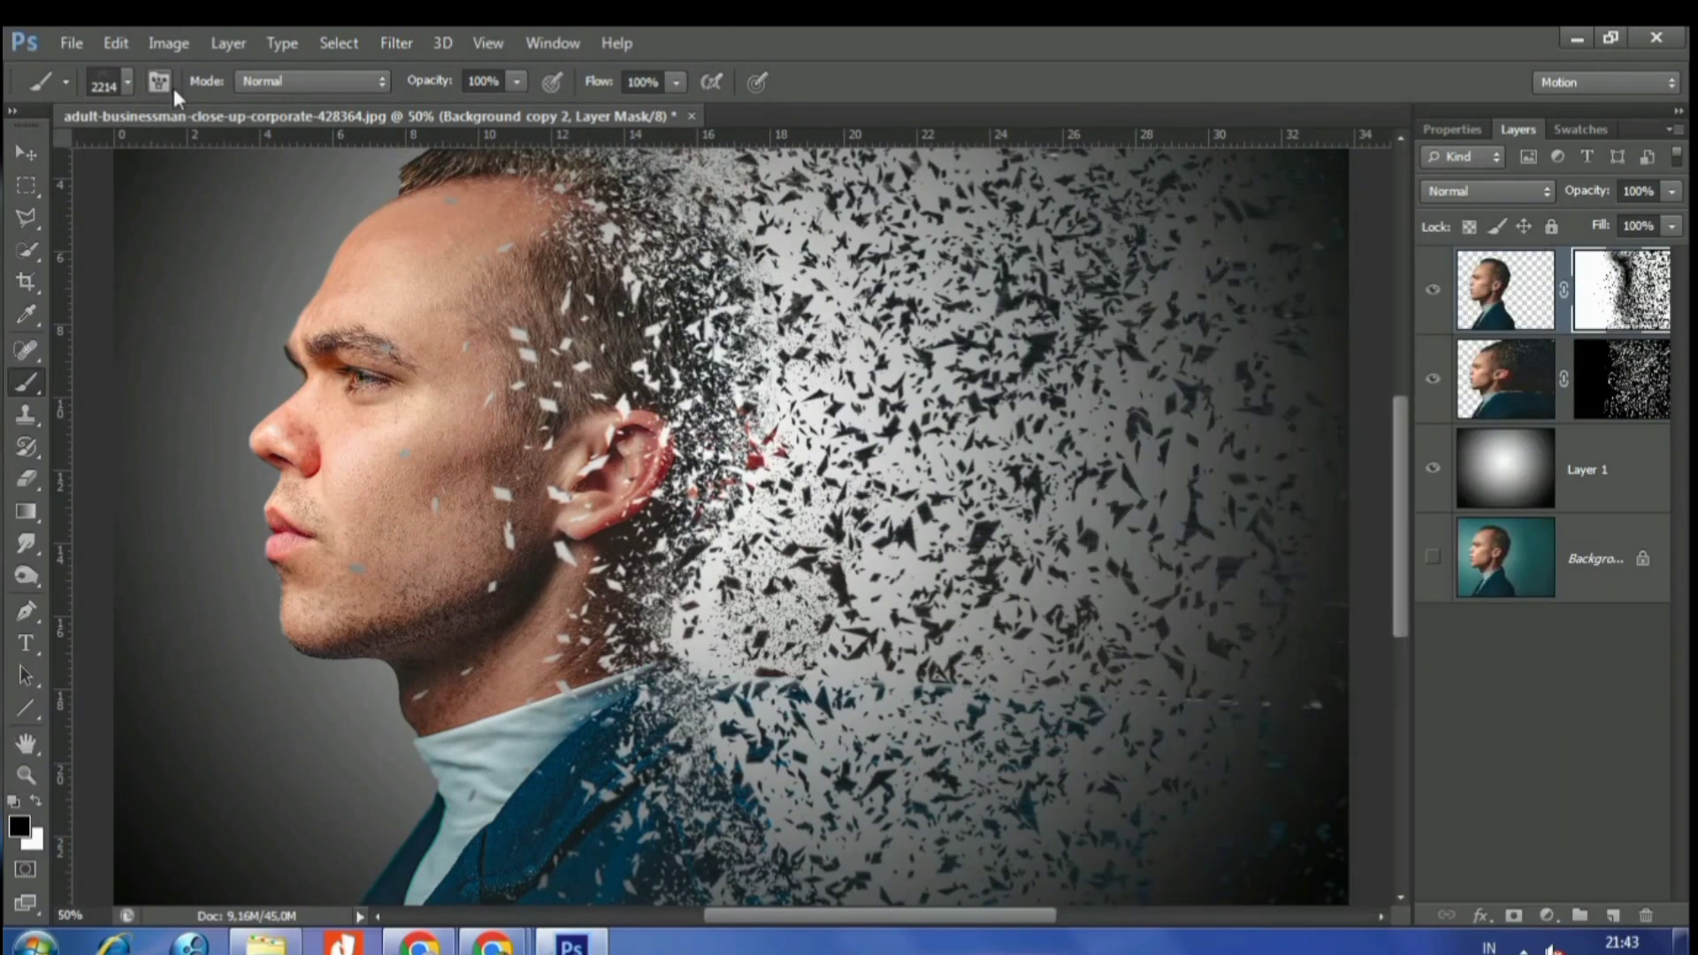
pyautogui.click(163, 84)
pyautogui.scroll(1, 1443, 367)
pyautogui.scroll(5, 1445, 367)
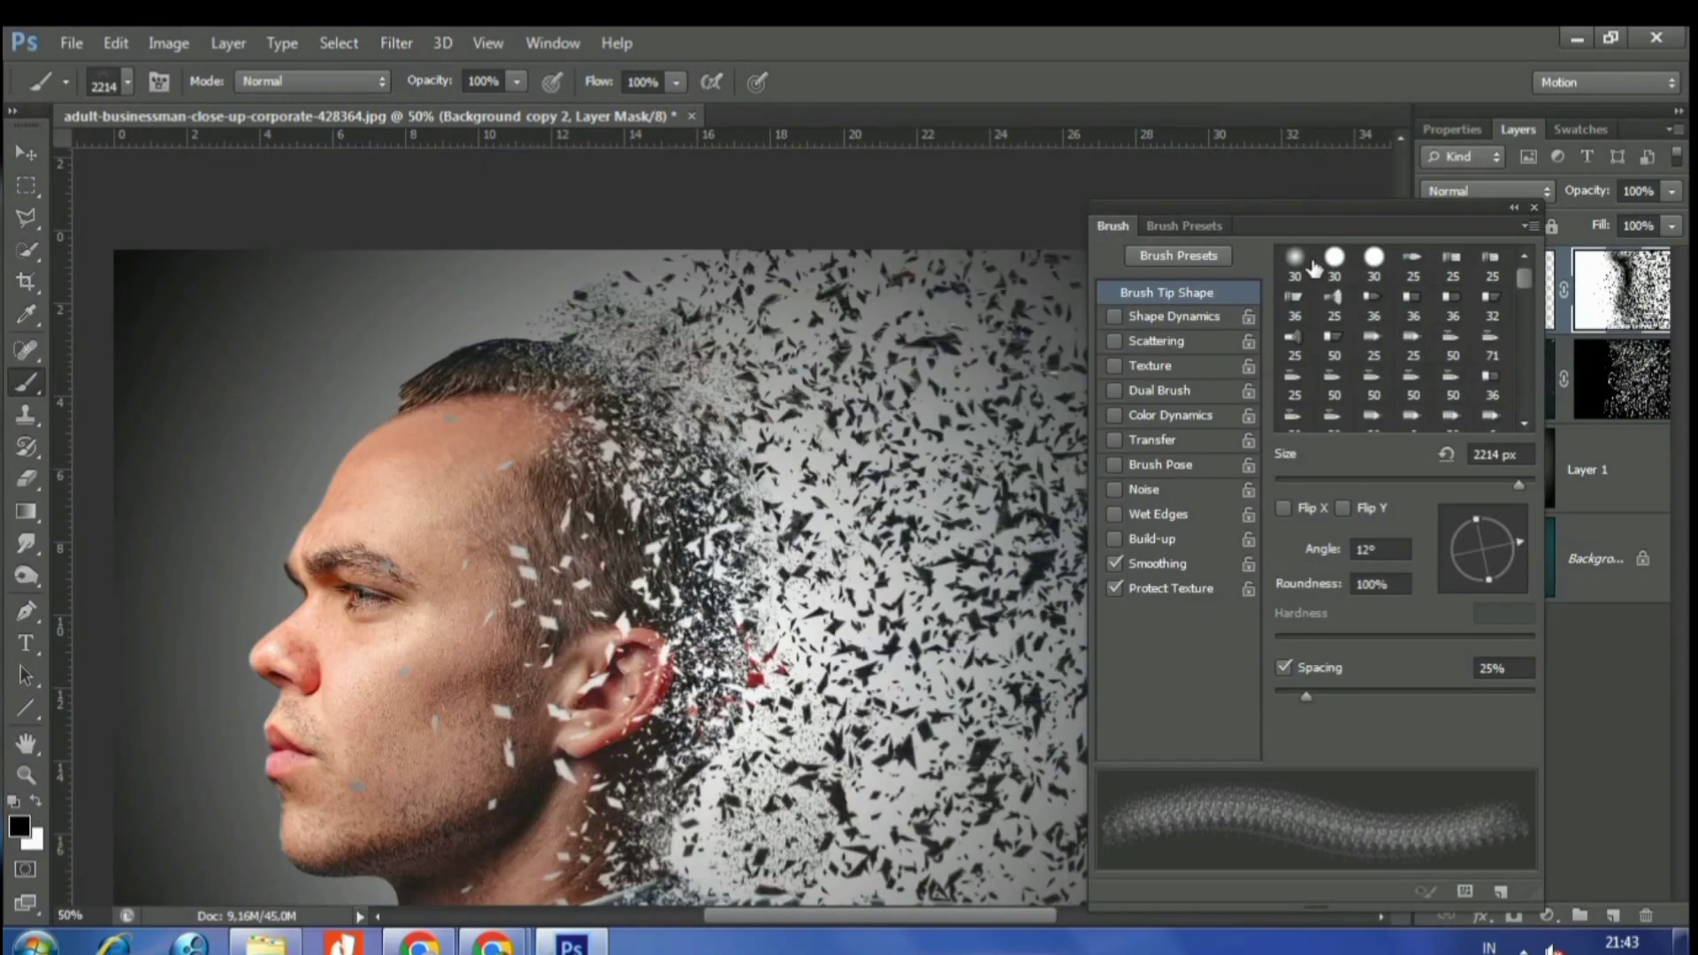
# - Pick the 30 px hard round brush and target Background copy's mask with white
pyautogui.click(1336, 261)
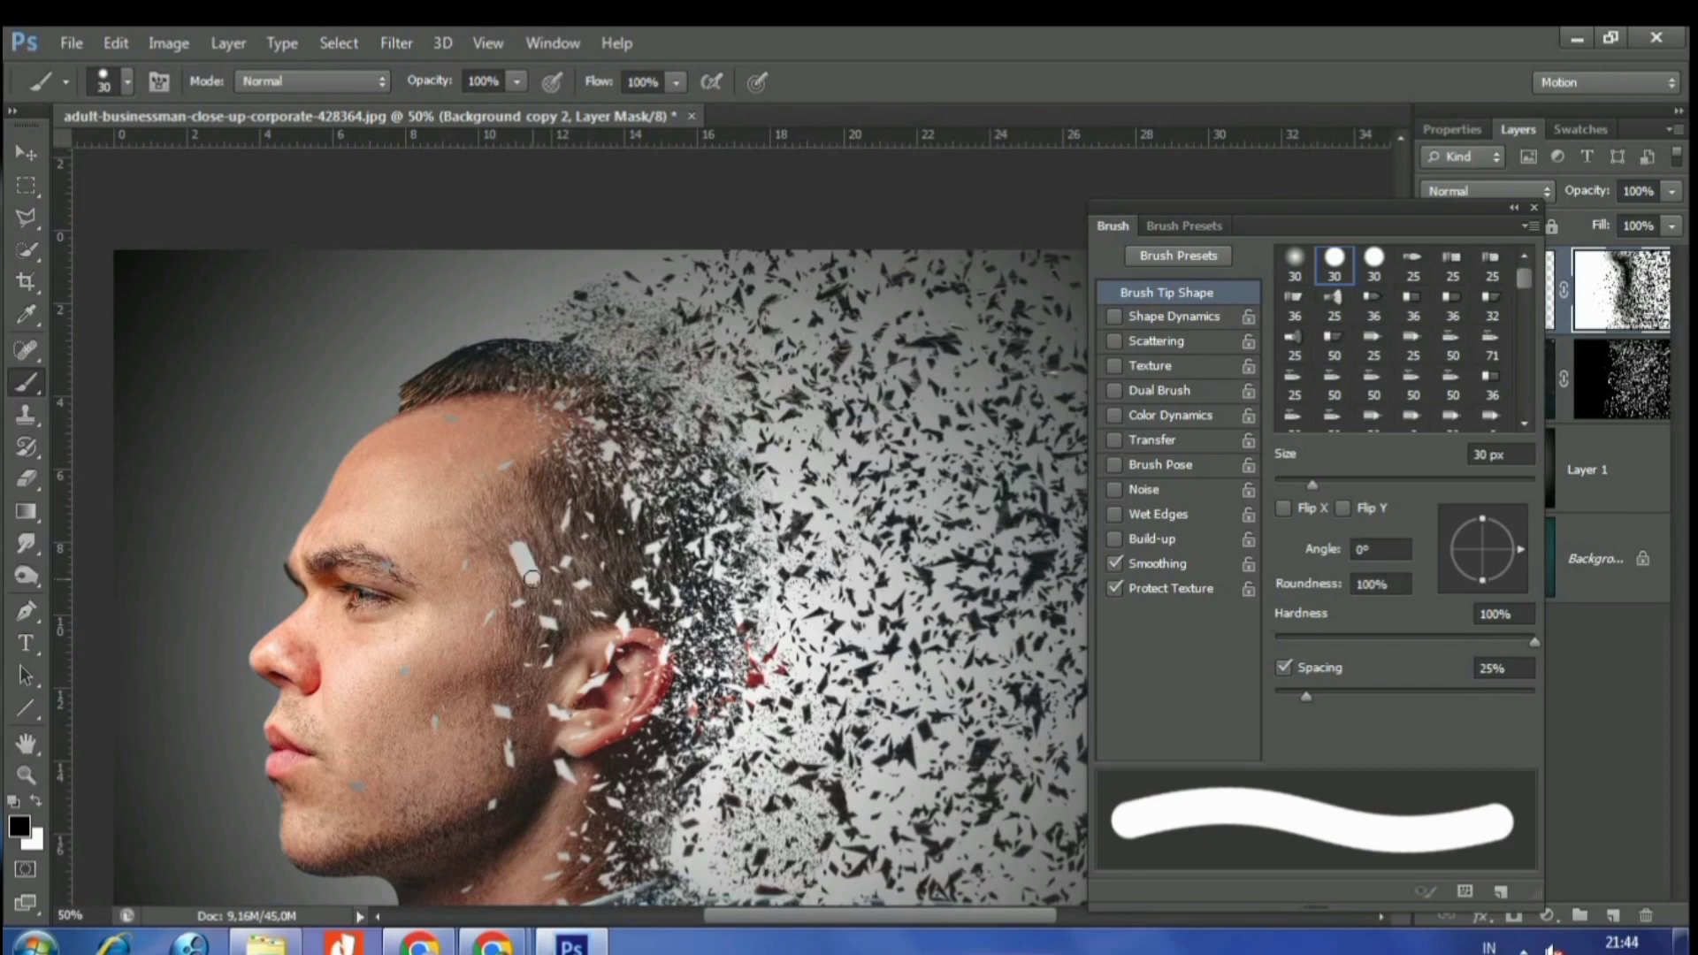
pyautogui.moveTo(1347, 224); pyautogui.dragTo(1245, 216)
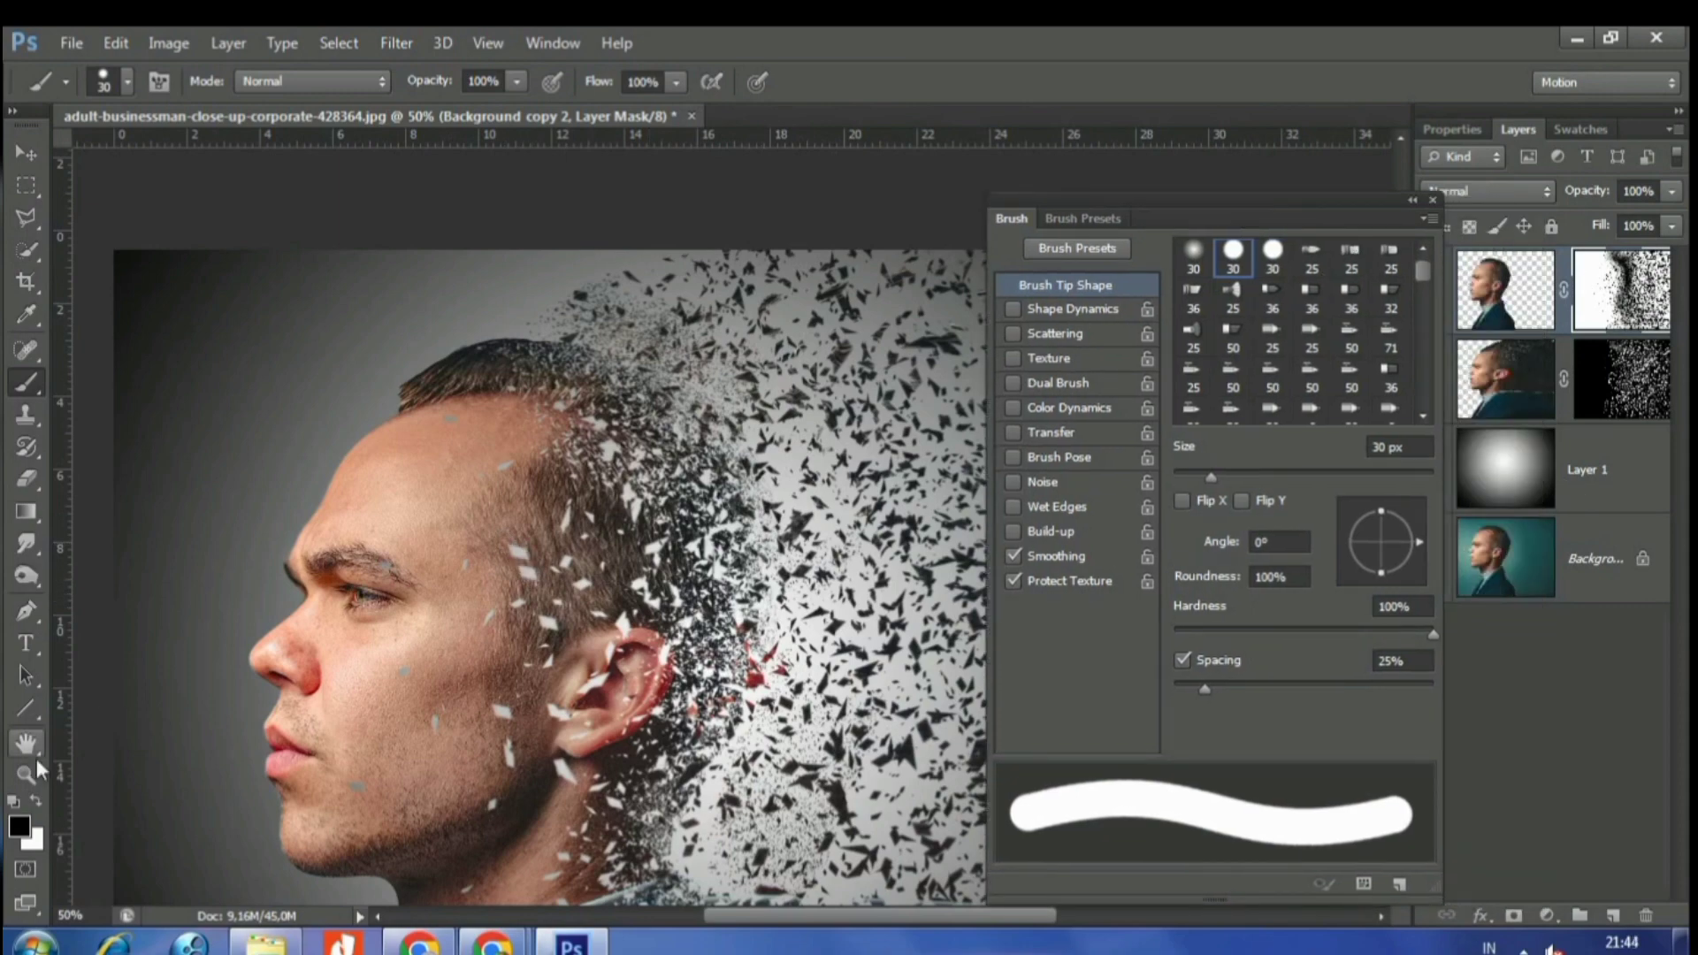
pyautogui.scroll(3, 484, 597)
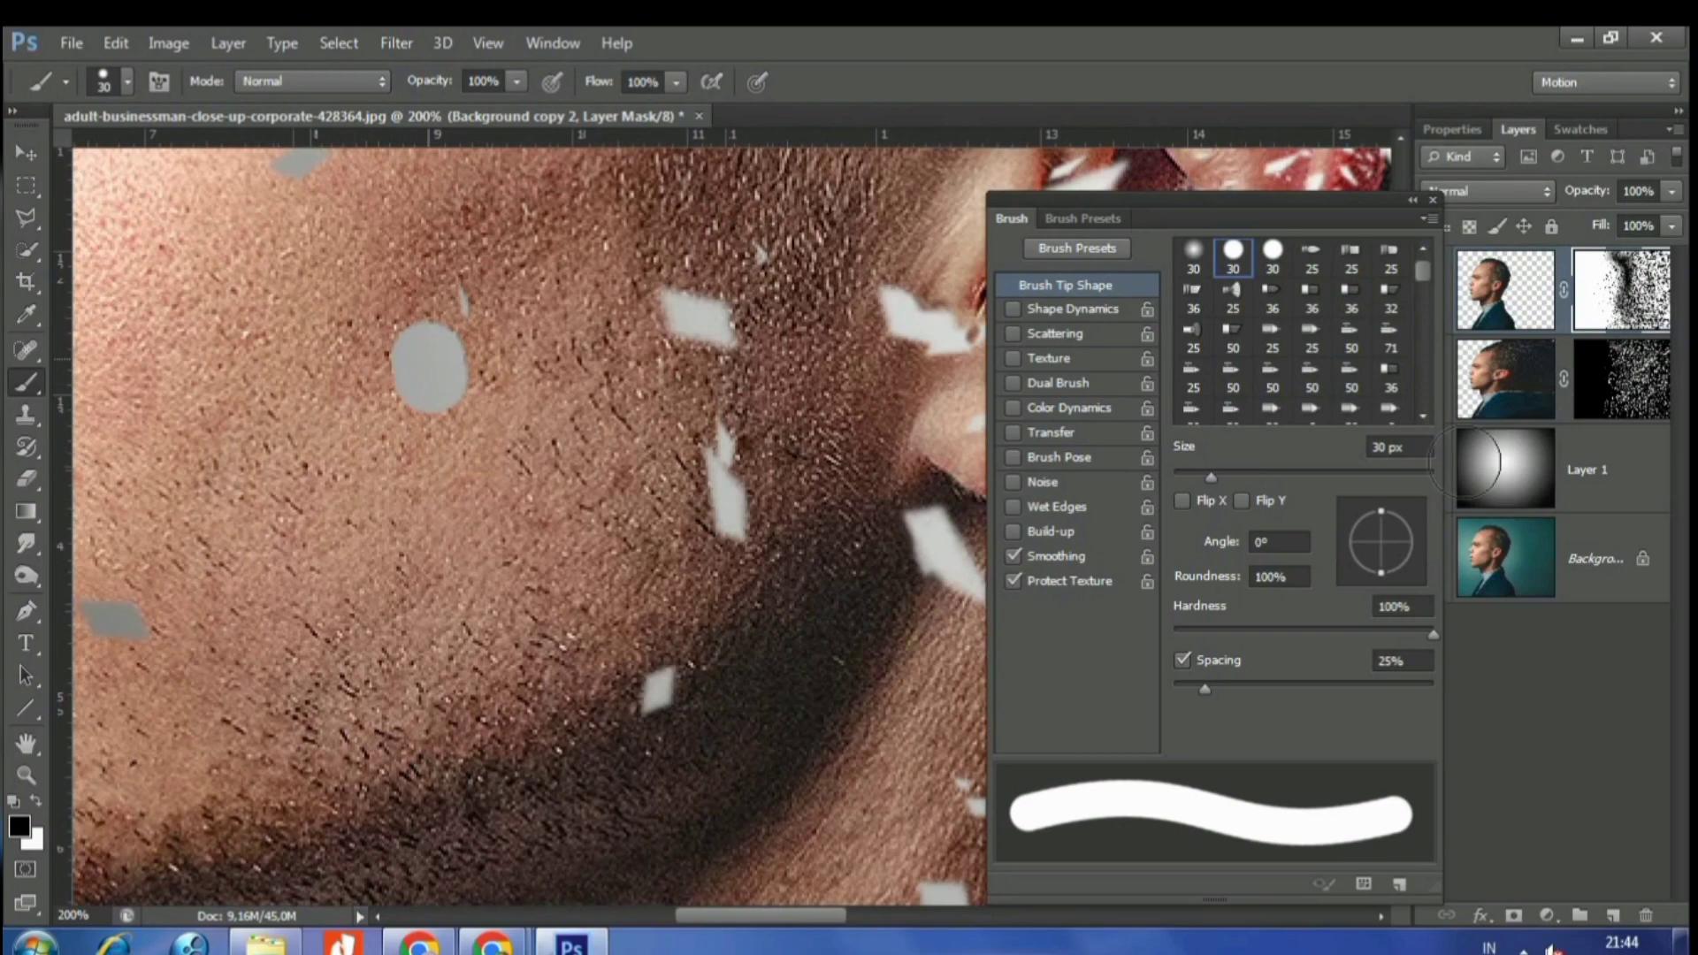
pyautogui.click(1627, 380)
pyautogui.click(37, 800)
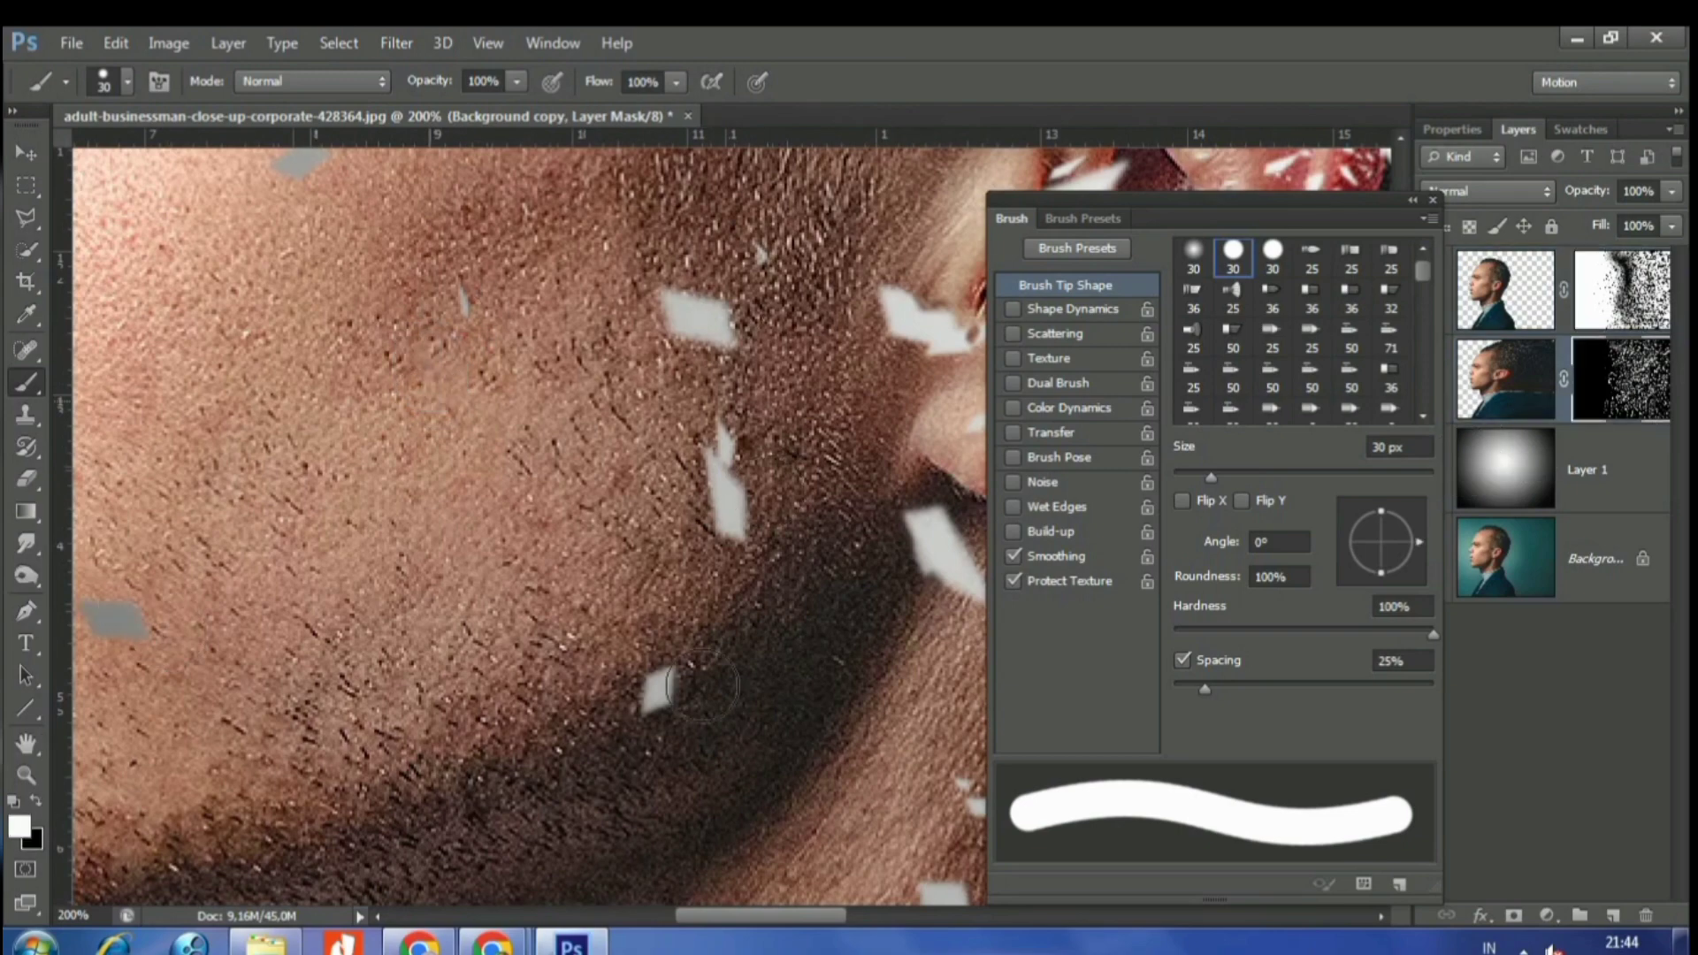
pyautogui.scroll(5, 702, 686)
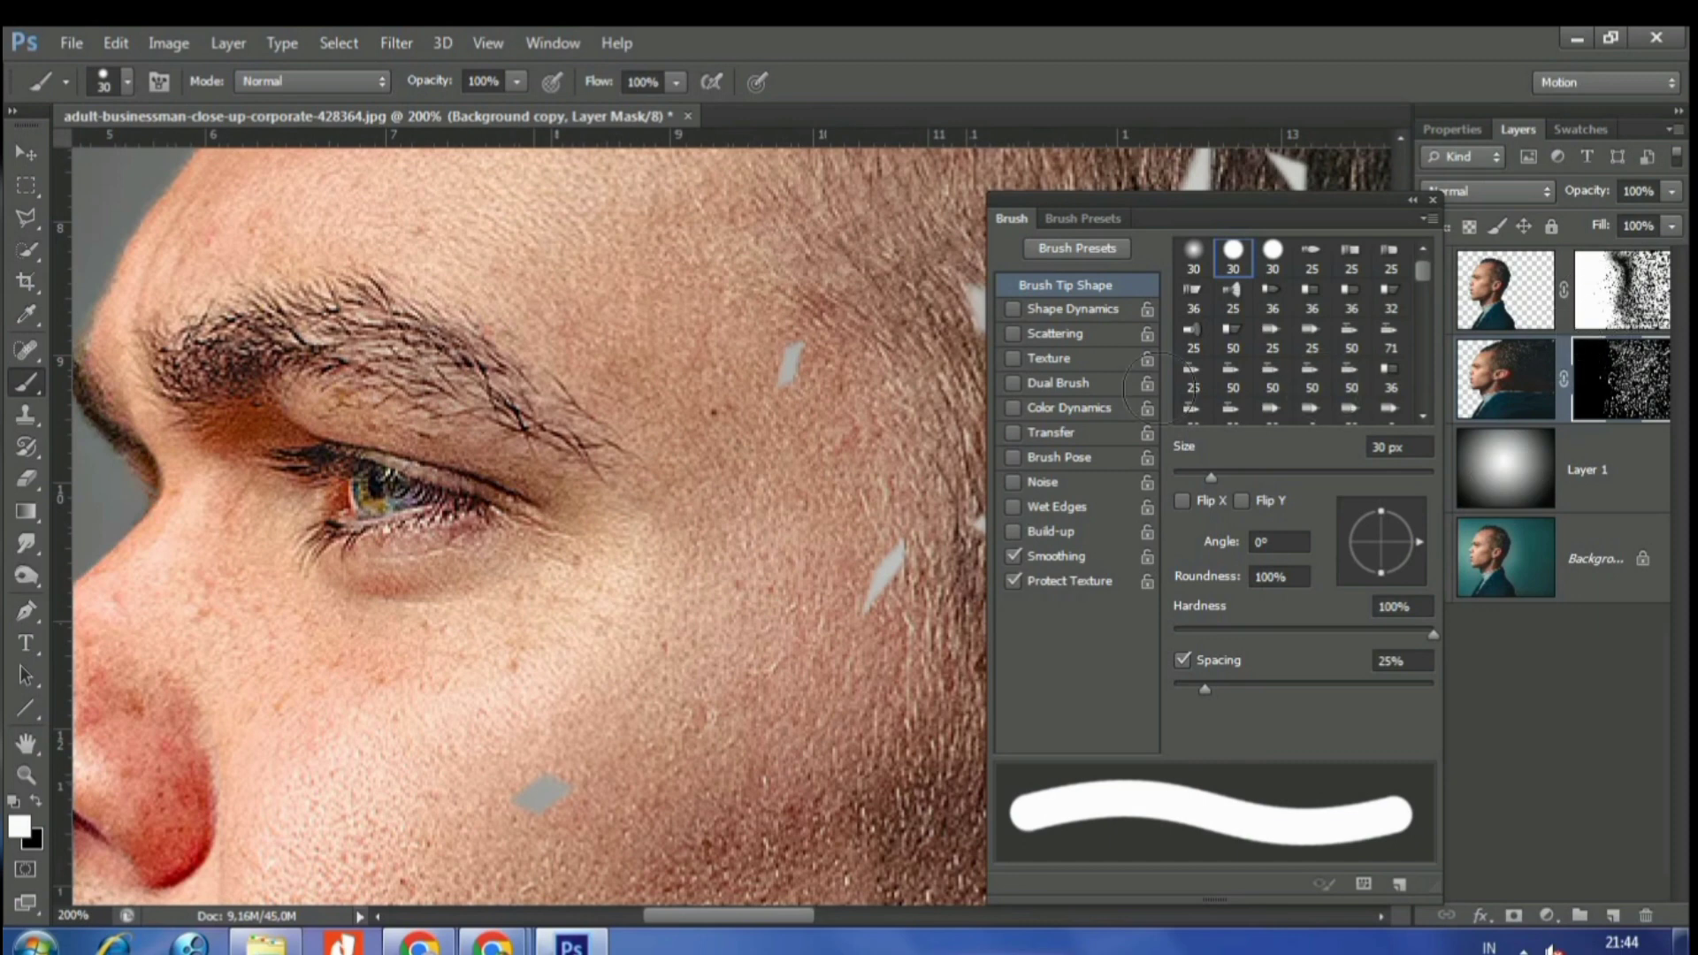
# - Paint away the grey flecks on the cheek and forehead across both layer masks
pyautogui.click(1621, 314)
pyautogui.press('x')
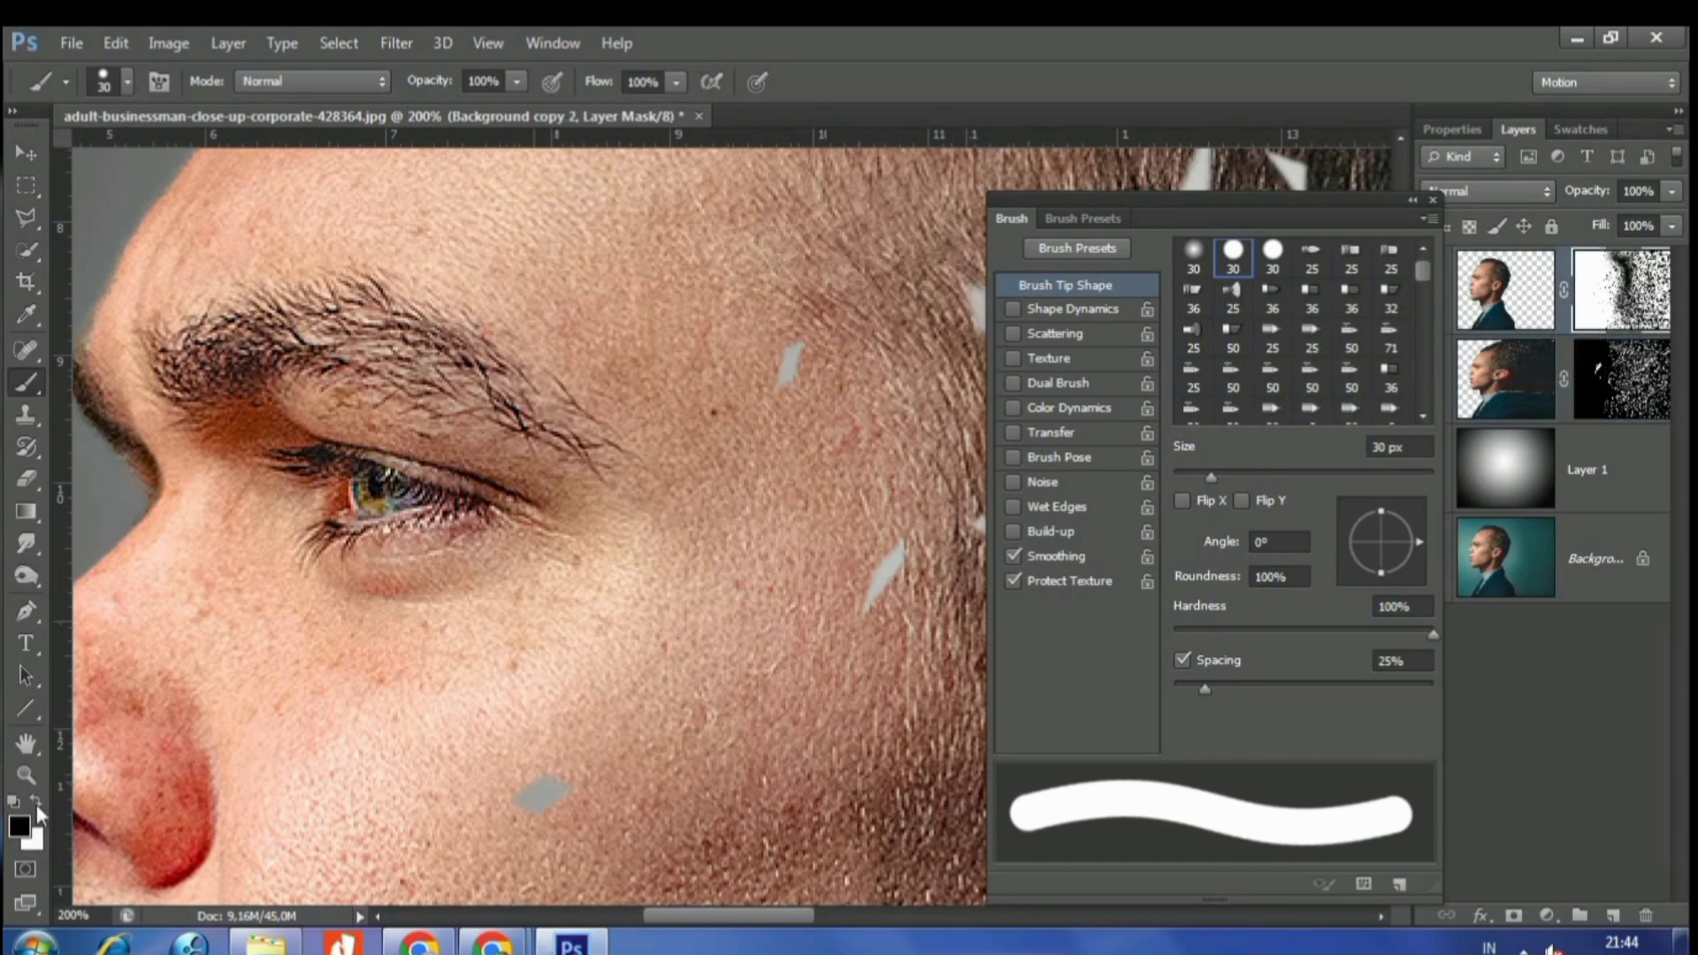
pyautogui.moveTo(538, 820); pyautogui.dragTo(580, 787)
pyautogui.press('x')
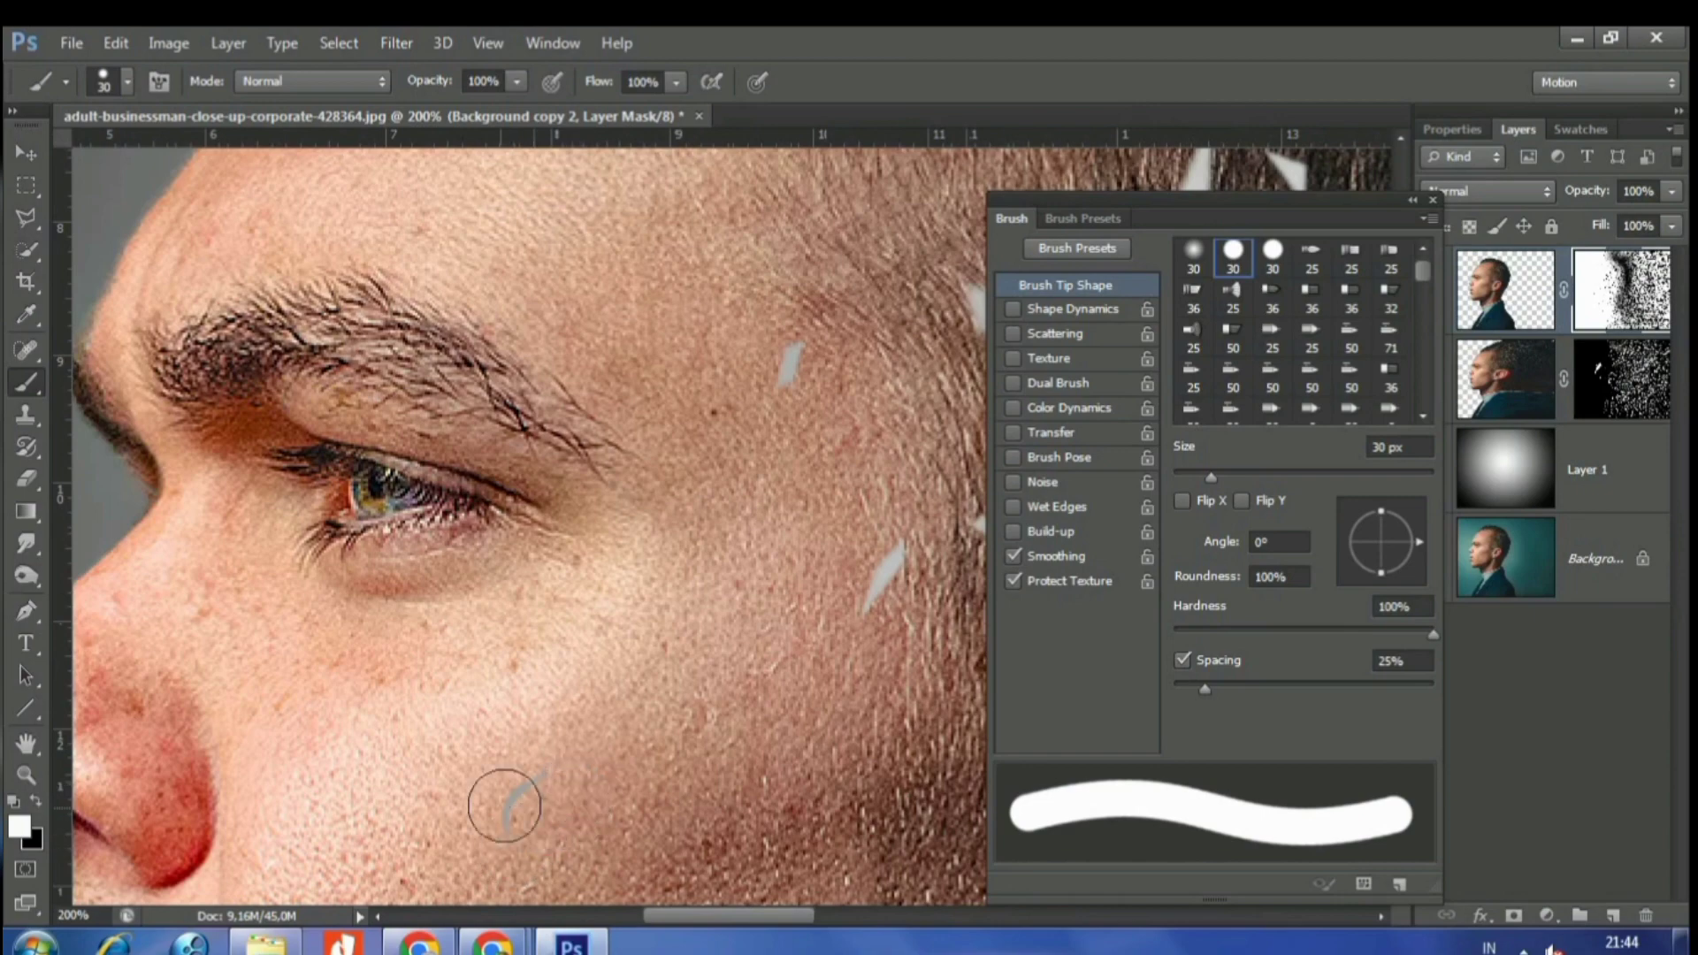
pyautogui.moveTo(897, 553); pyautogui.dragTo(871, 606)
pyautogui.click(1664, 382)
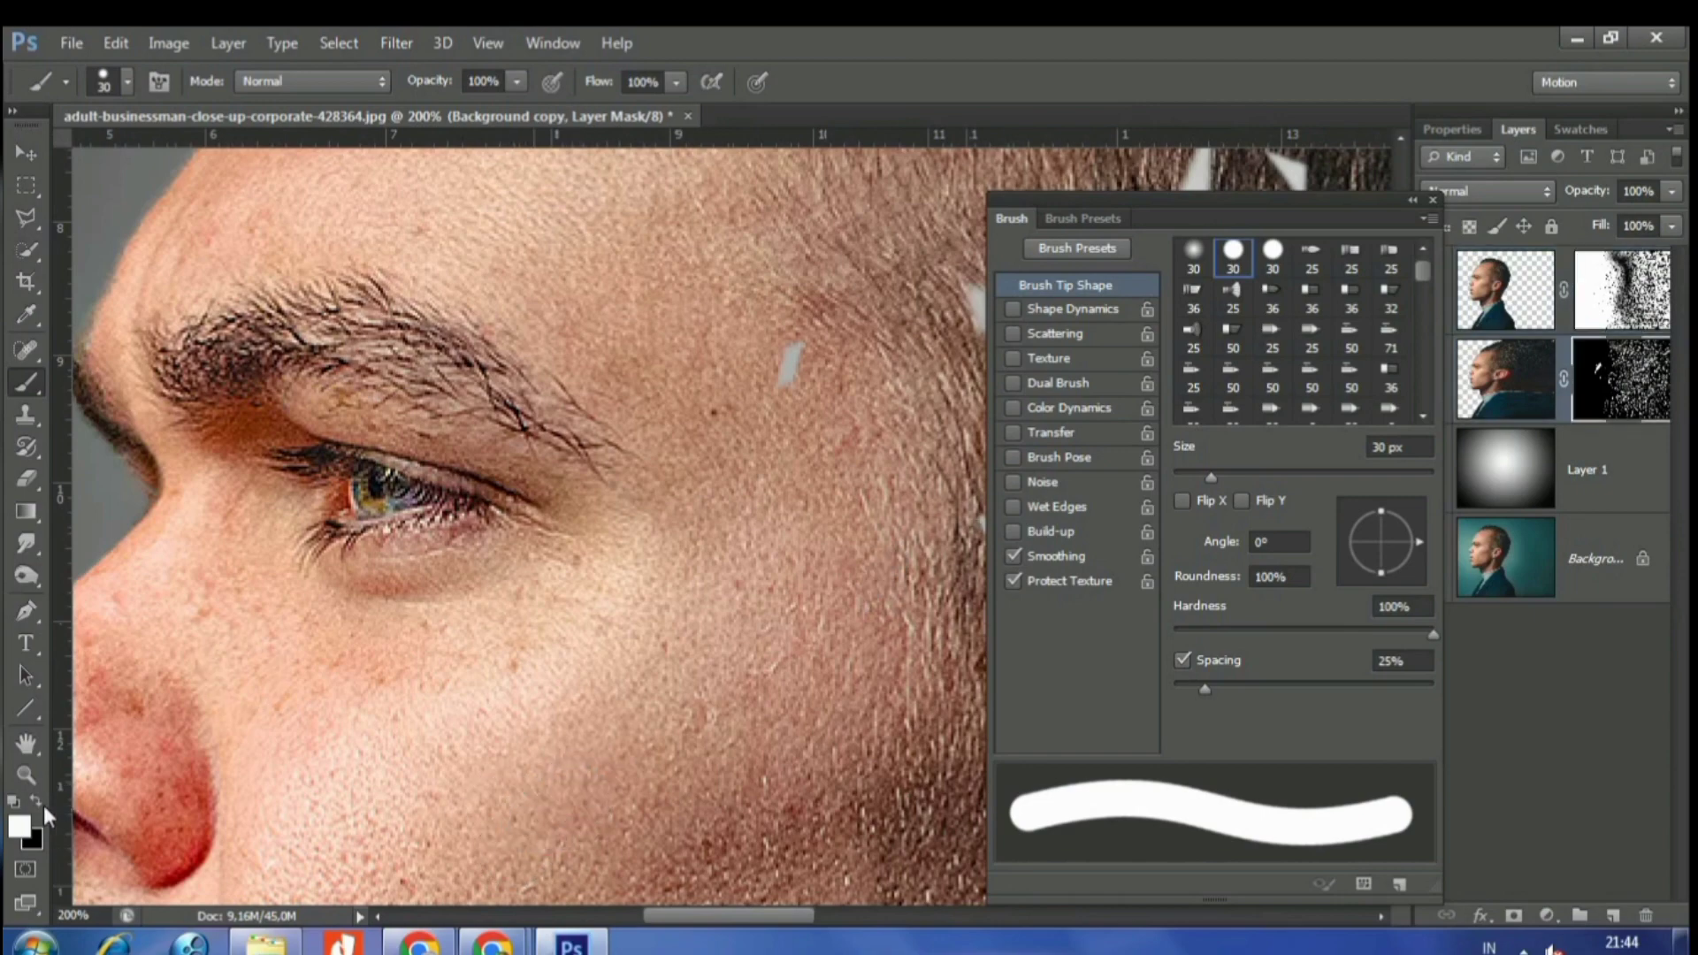
pyautogui.click(789, 364)
pyautogui.hotkey('ctrl', '-')
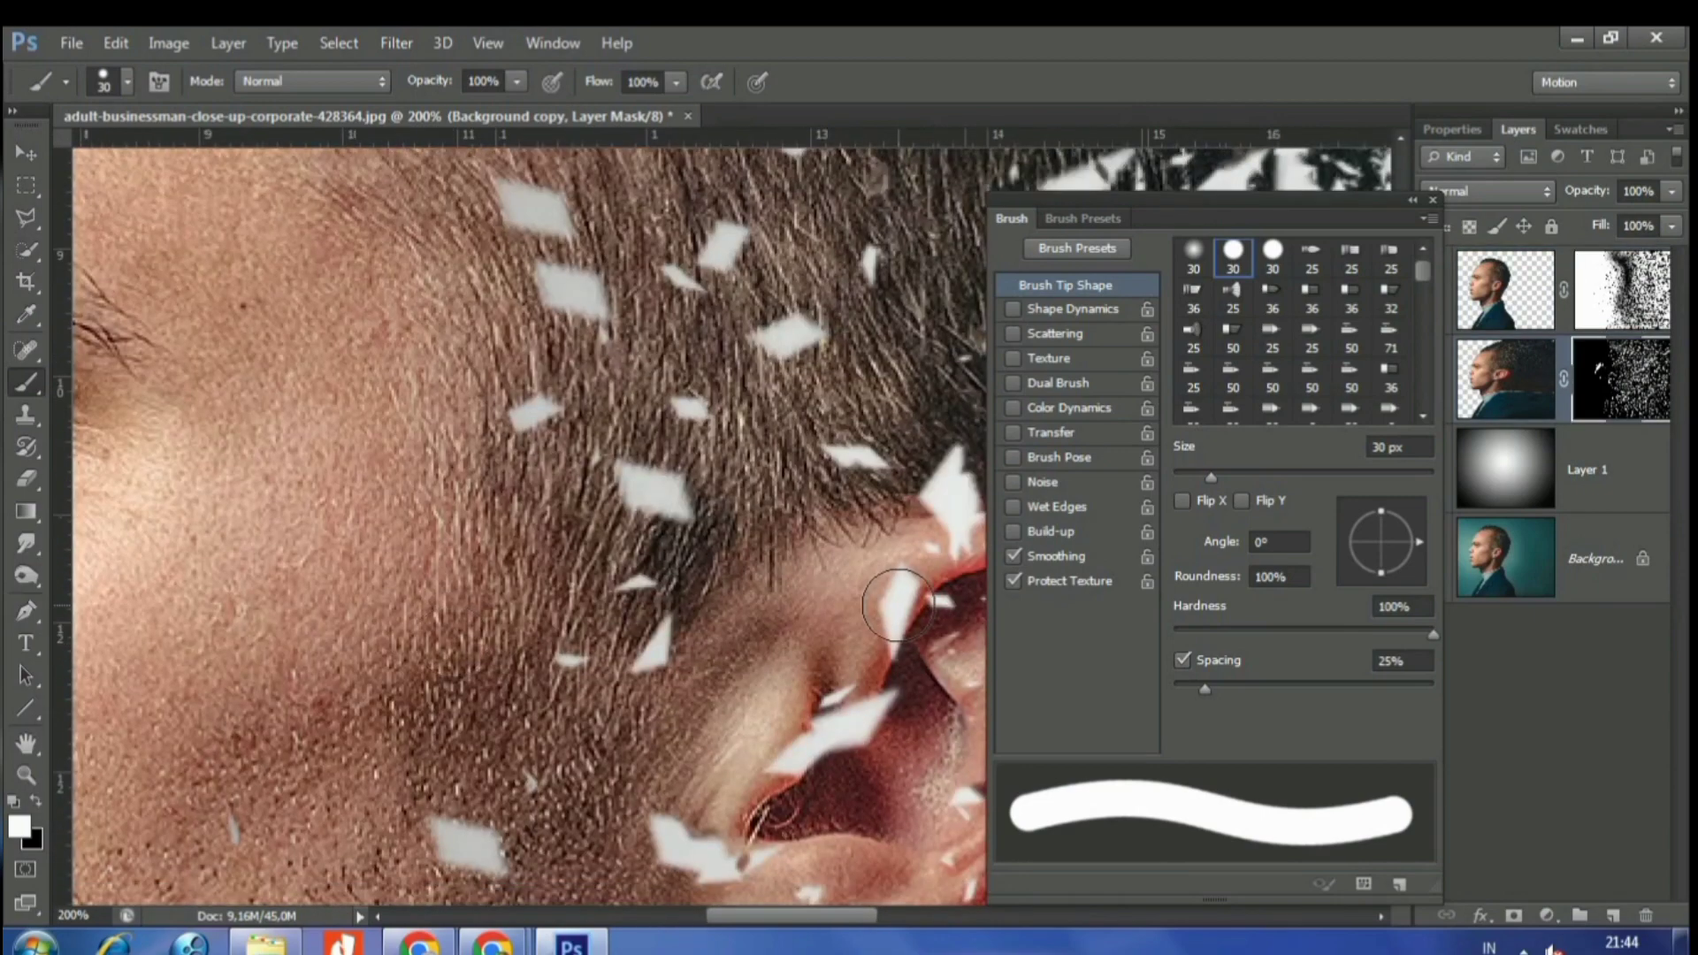
pyautogui.hotkey('ctrl', '-')
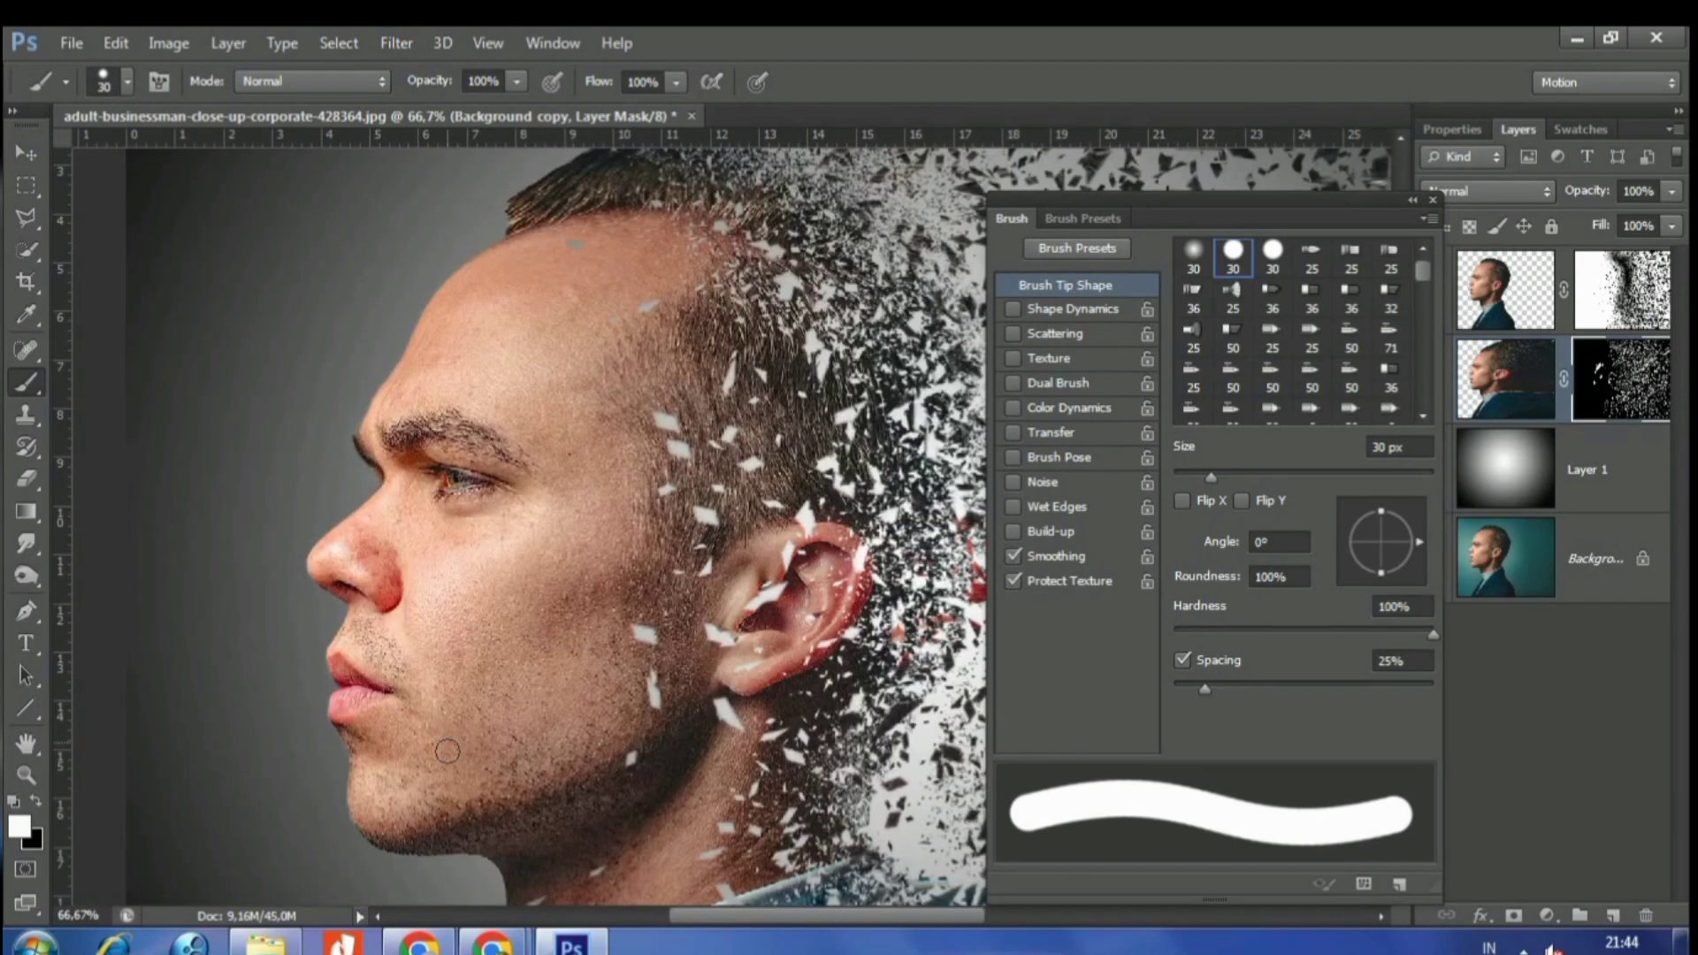
pyautogui.scroll(1, 591, 479)
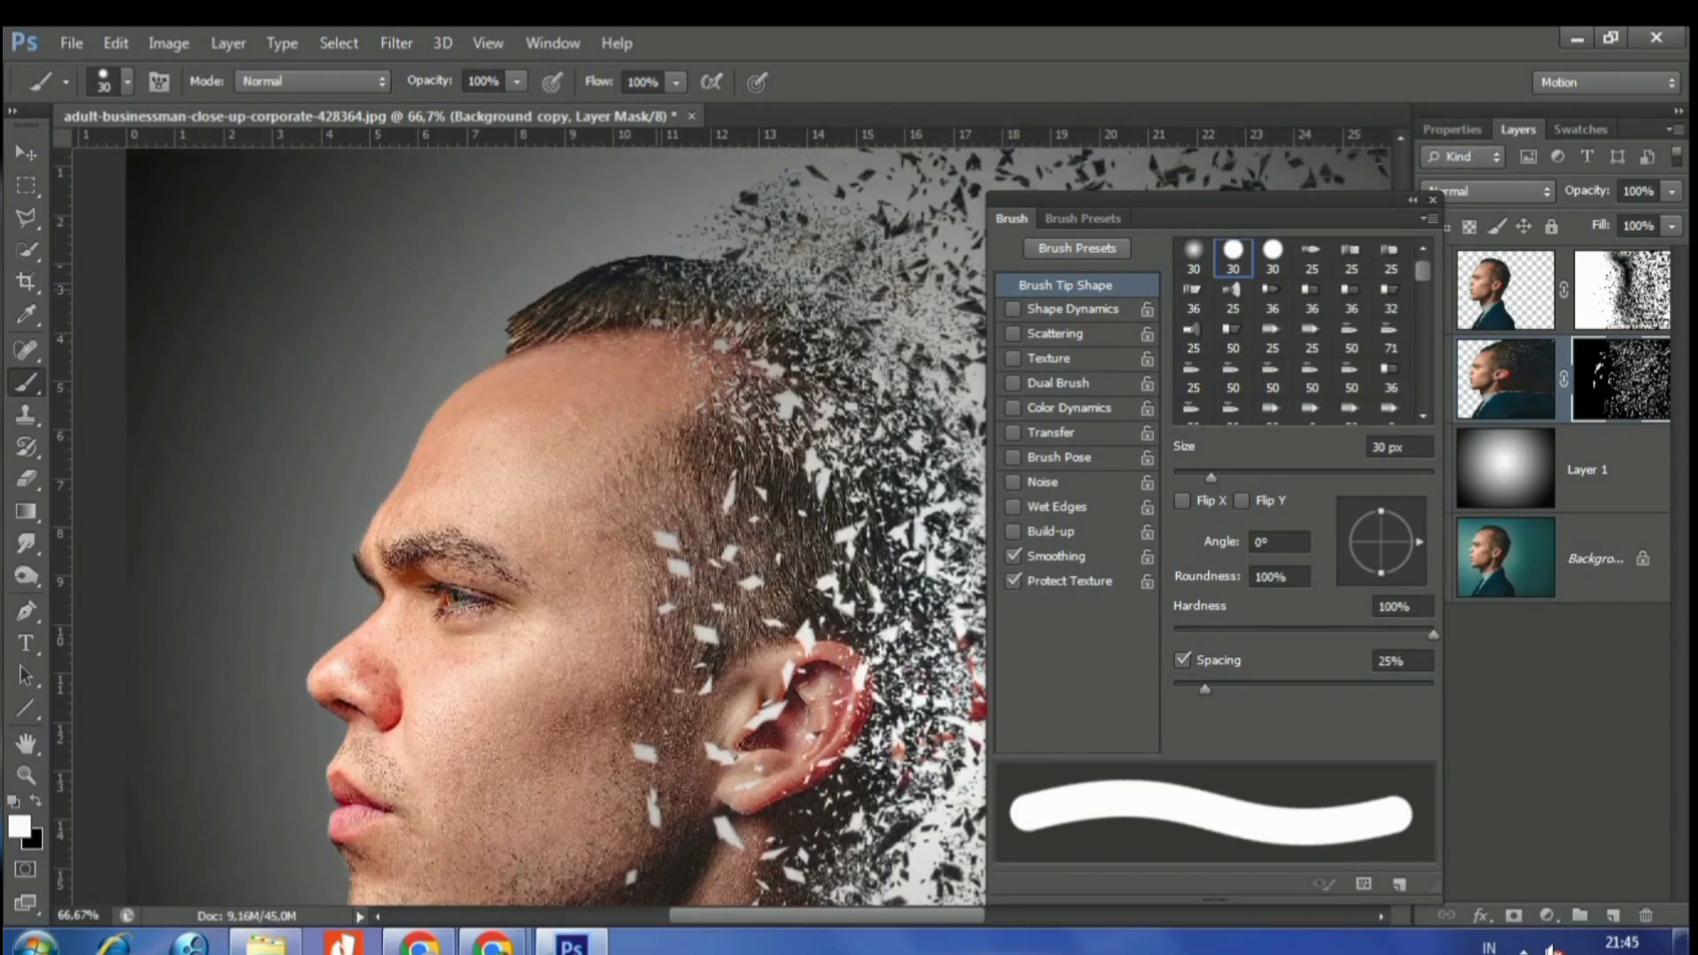
pyautogui.hotkey('ctrl', '-')
pyautogui.hotkey('ctrl', '-')
# - Add a Gradient fill layer above the top fragment layer
pyautogui.click(1415, 202)
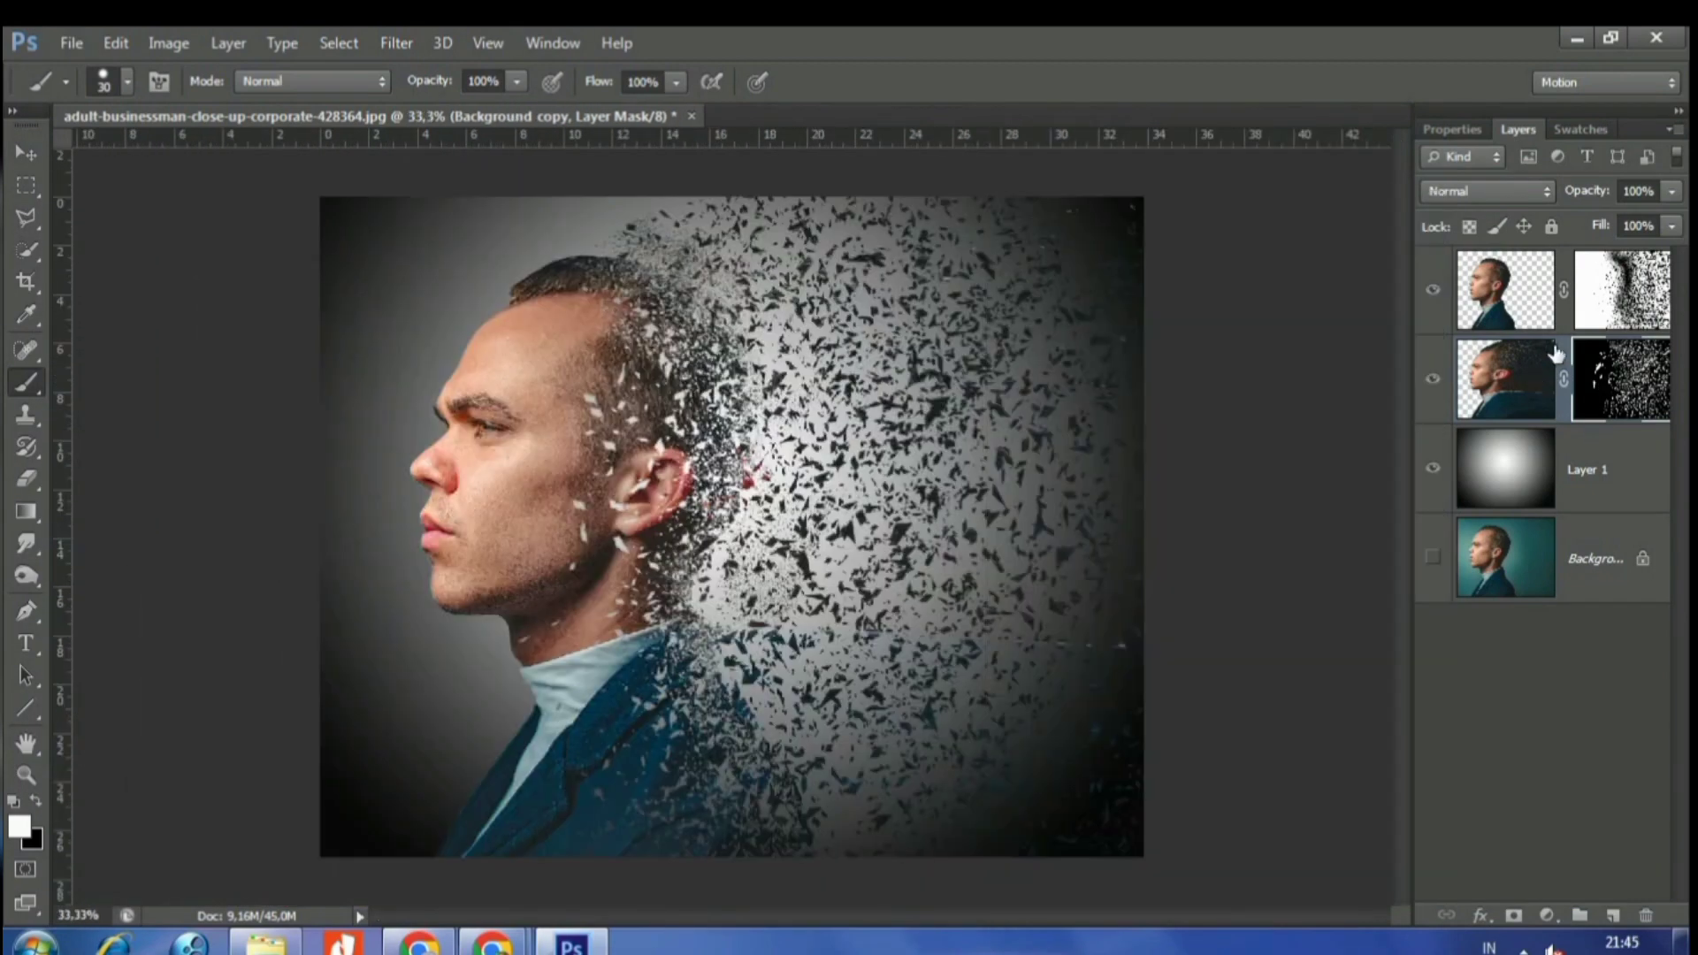
pyautogui.click(1533, 292)
pyautogui.click(1547, 915)
pyautogui.click(1556, 425)
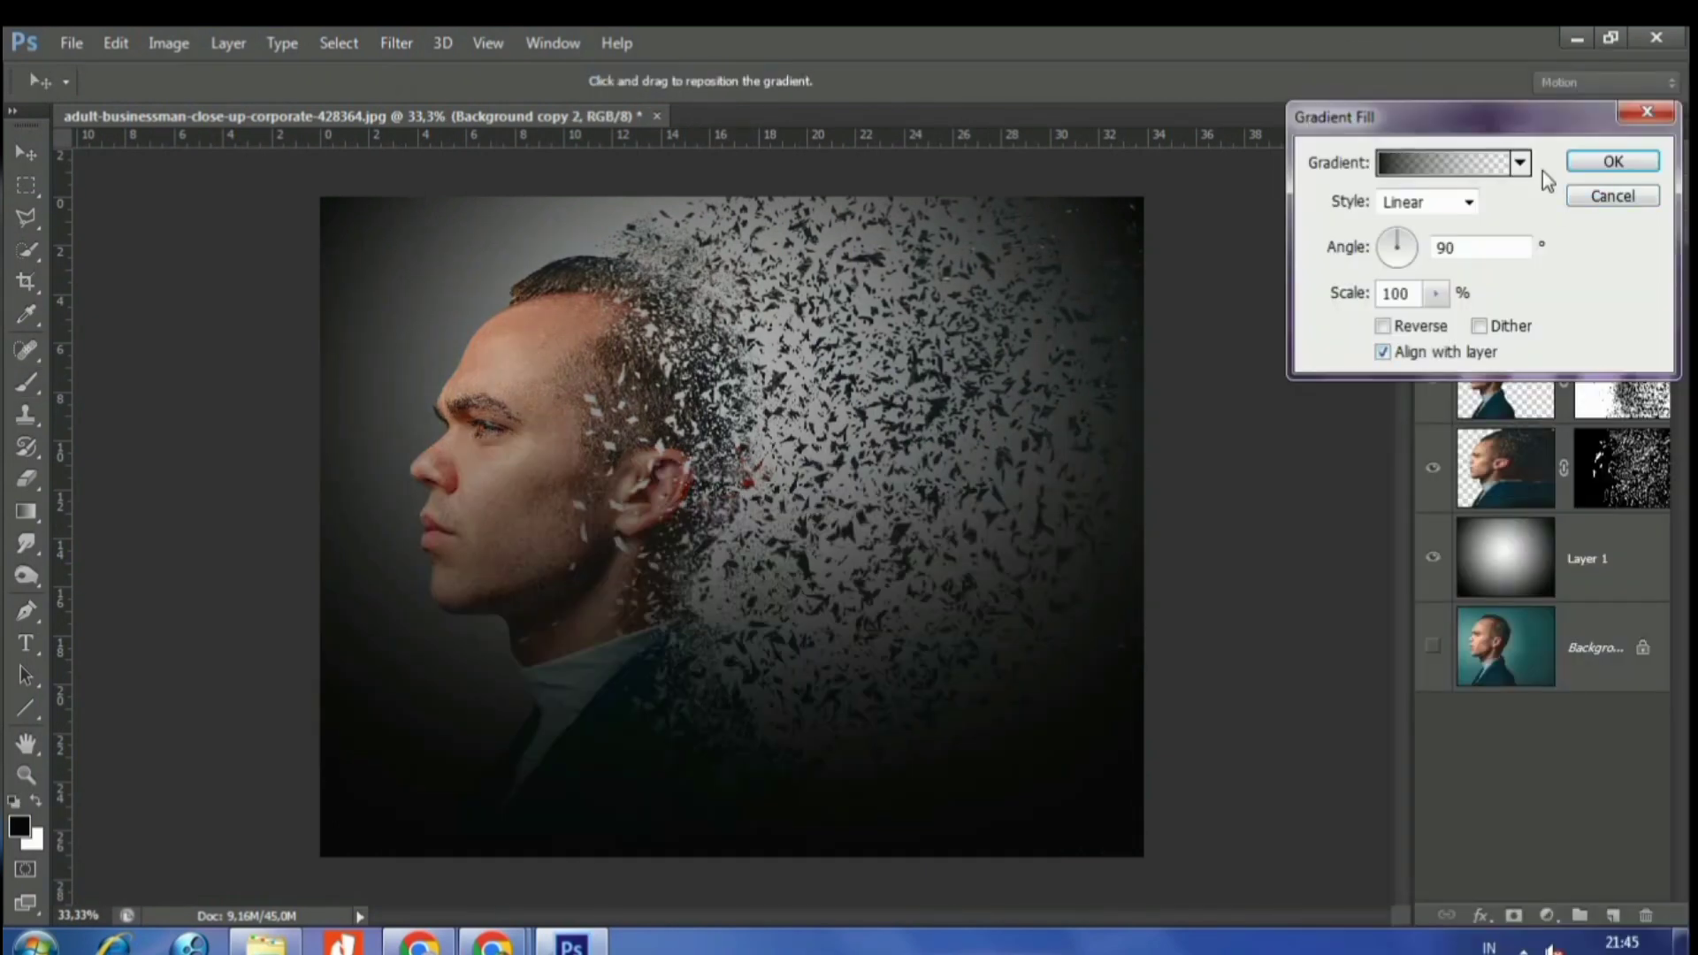
# - Start from the black-to-white preset and set the left gradient stop to light cyan
pyautogui.click(1519, 162)
pyautogui.click(1379, 208)
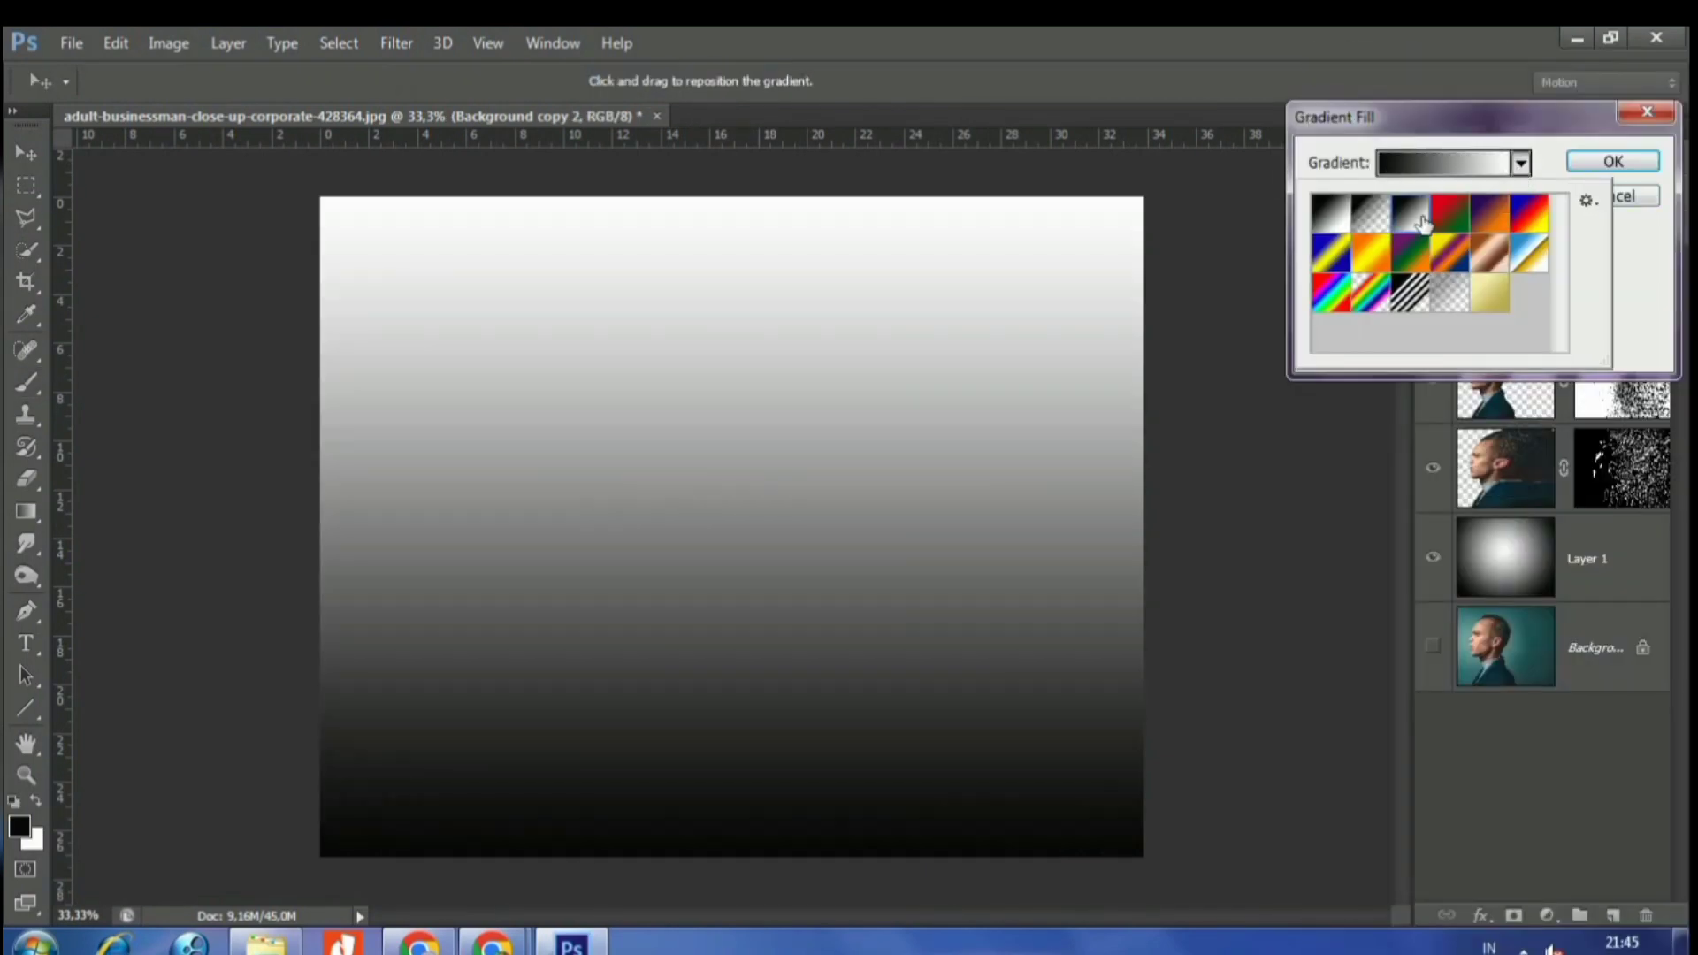
pyautogui.click(1441, 163)
pyautogui.click(976, 716)
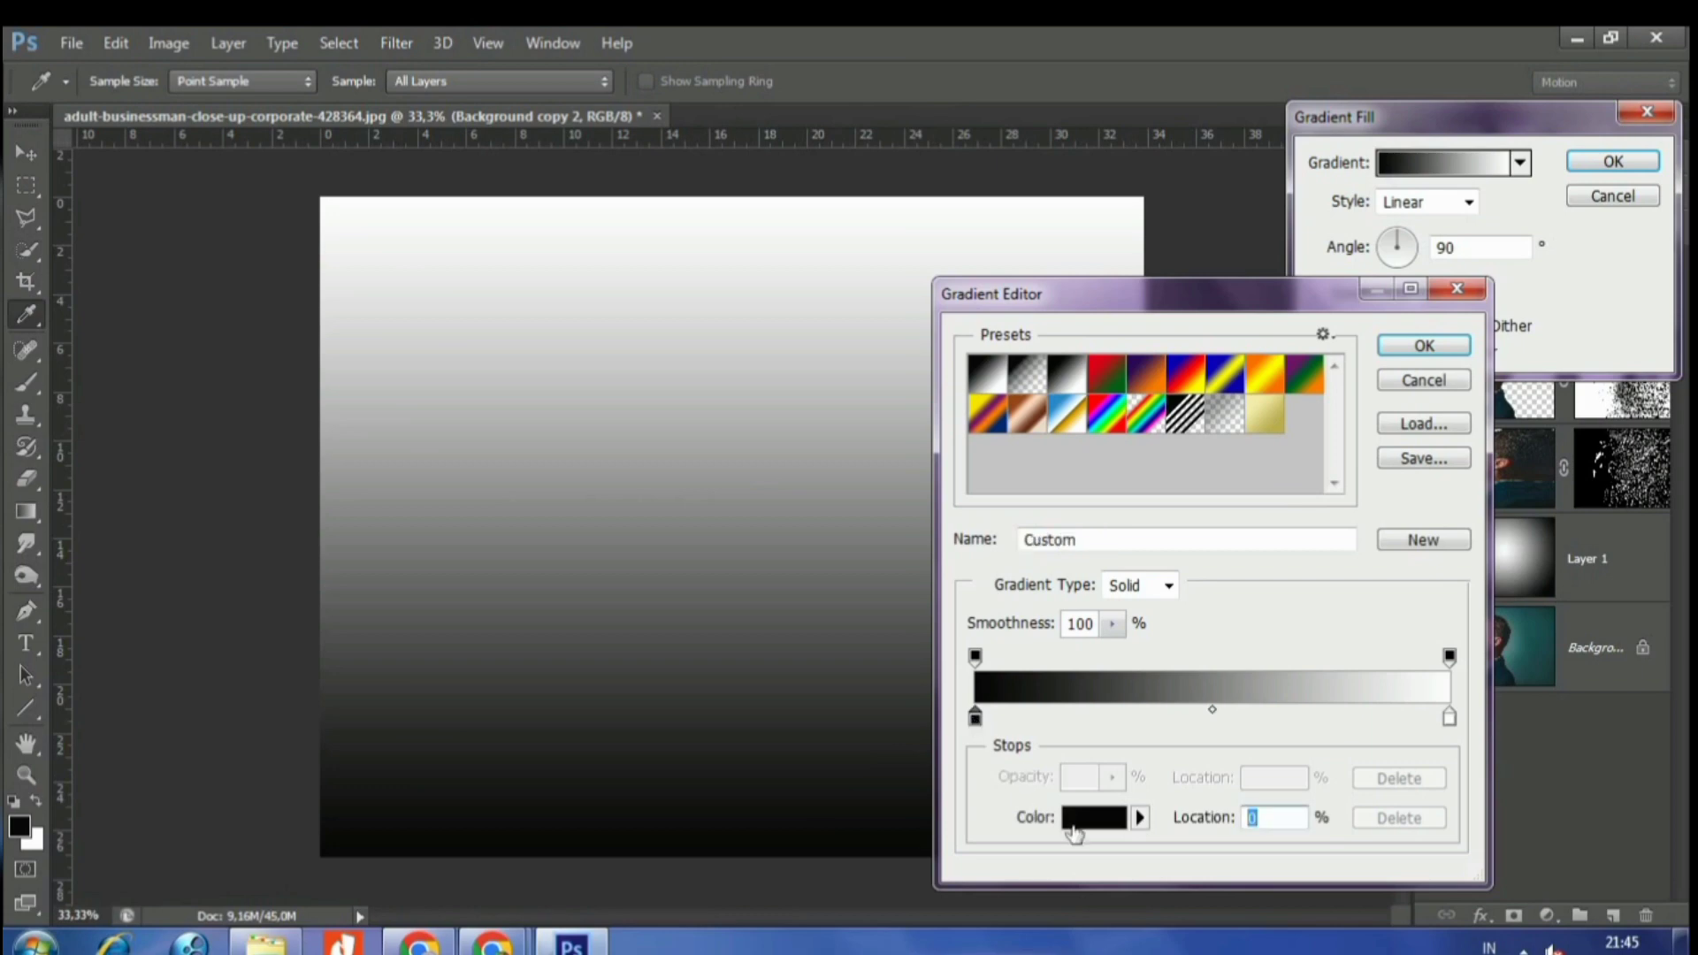
pyautogui.click(1094, 817)
pyautogui.click(782, 738)
pyautogui.click(782, 669)
pyautogui.click(654, 531)
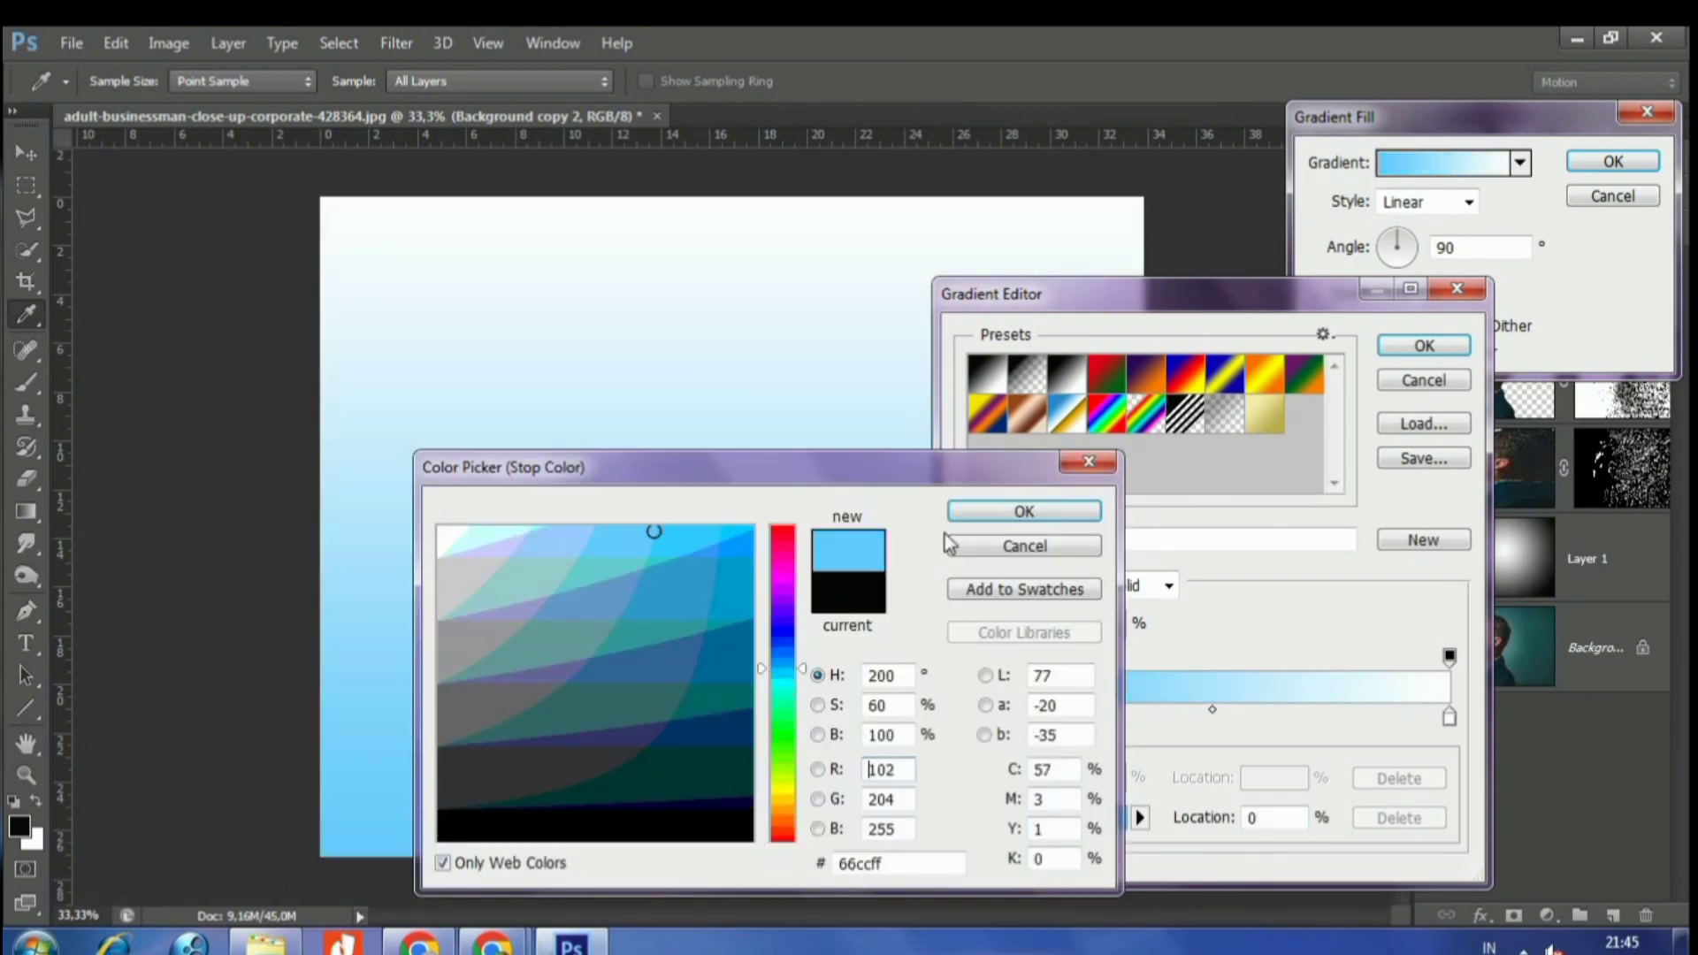
pyautogui.click(1024, 511)
pyautogui.click(1424, 345)
# - Make the gradient Radial and Reversed, recolour the left stop green, and create the fill
pyautogui.scroll(-1, 1413, 212)
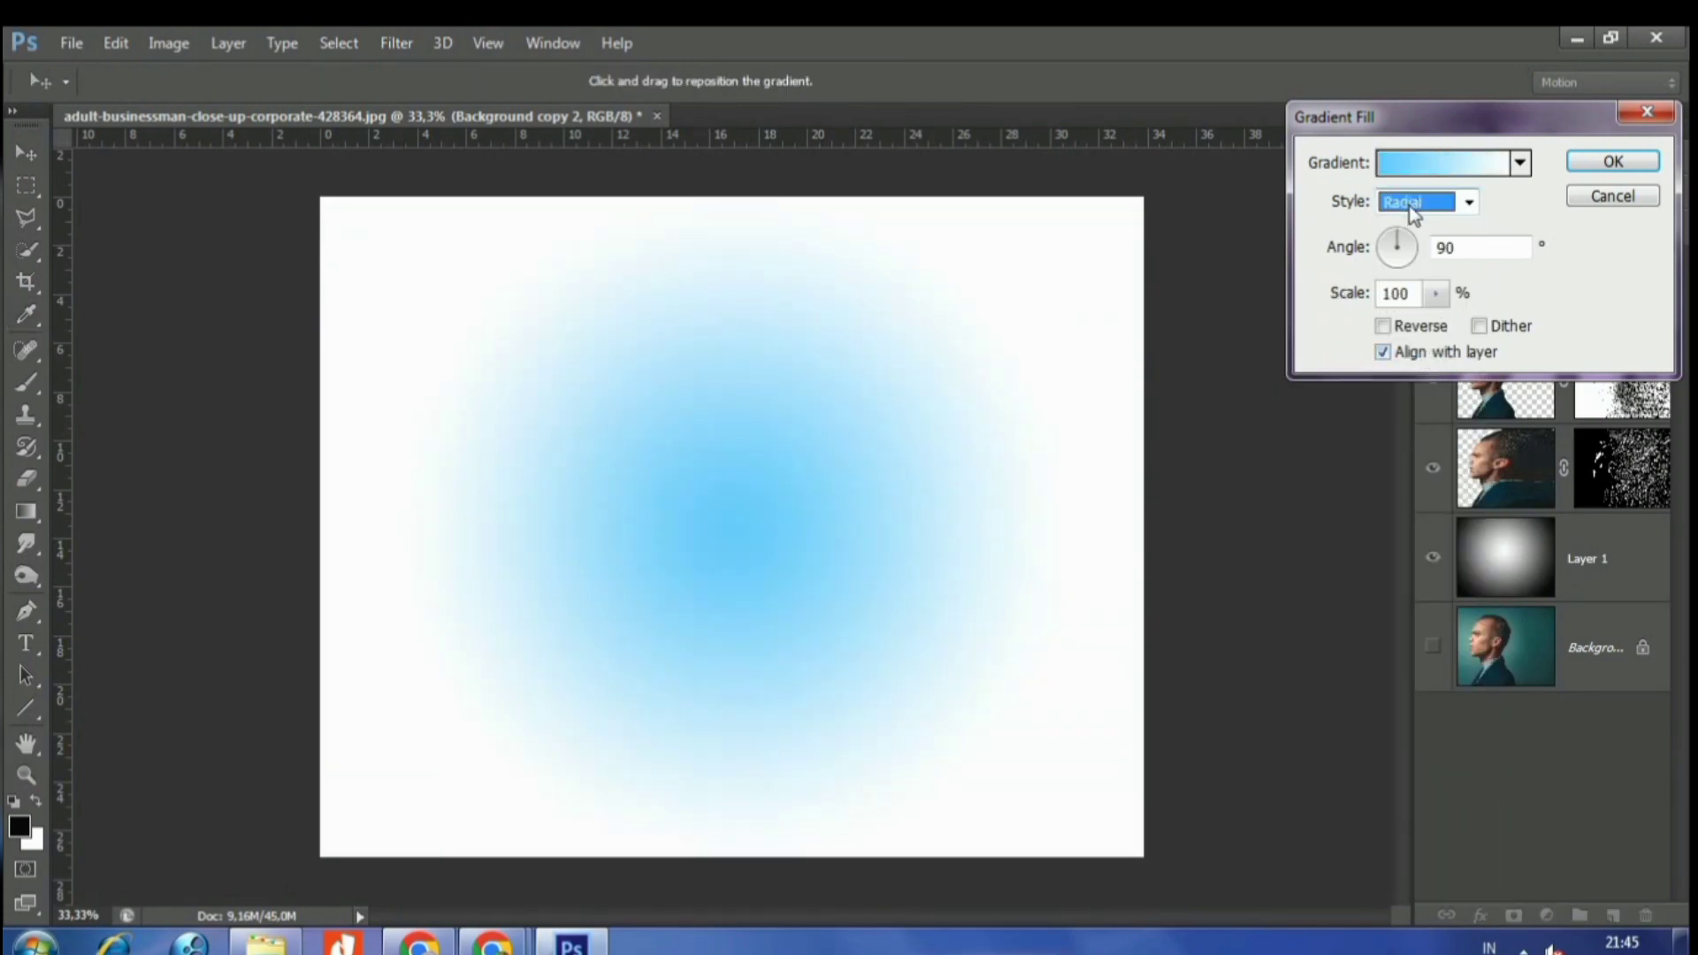
pyautogui.click(1479, 326)
pyautogui.click(1382, 325)
pyautogui.click(1459, 164)
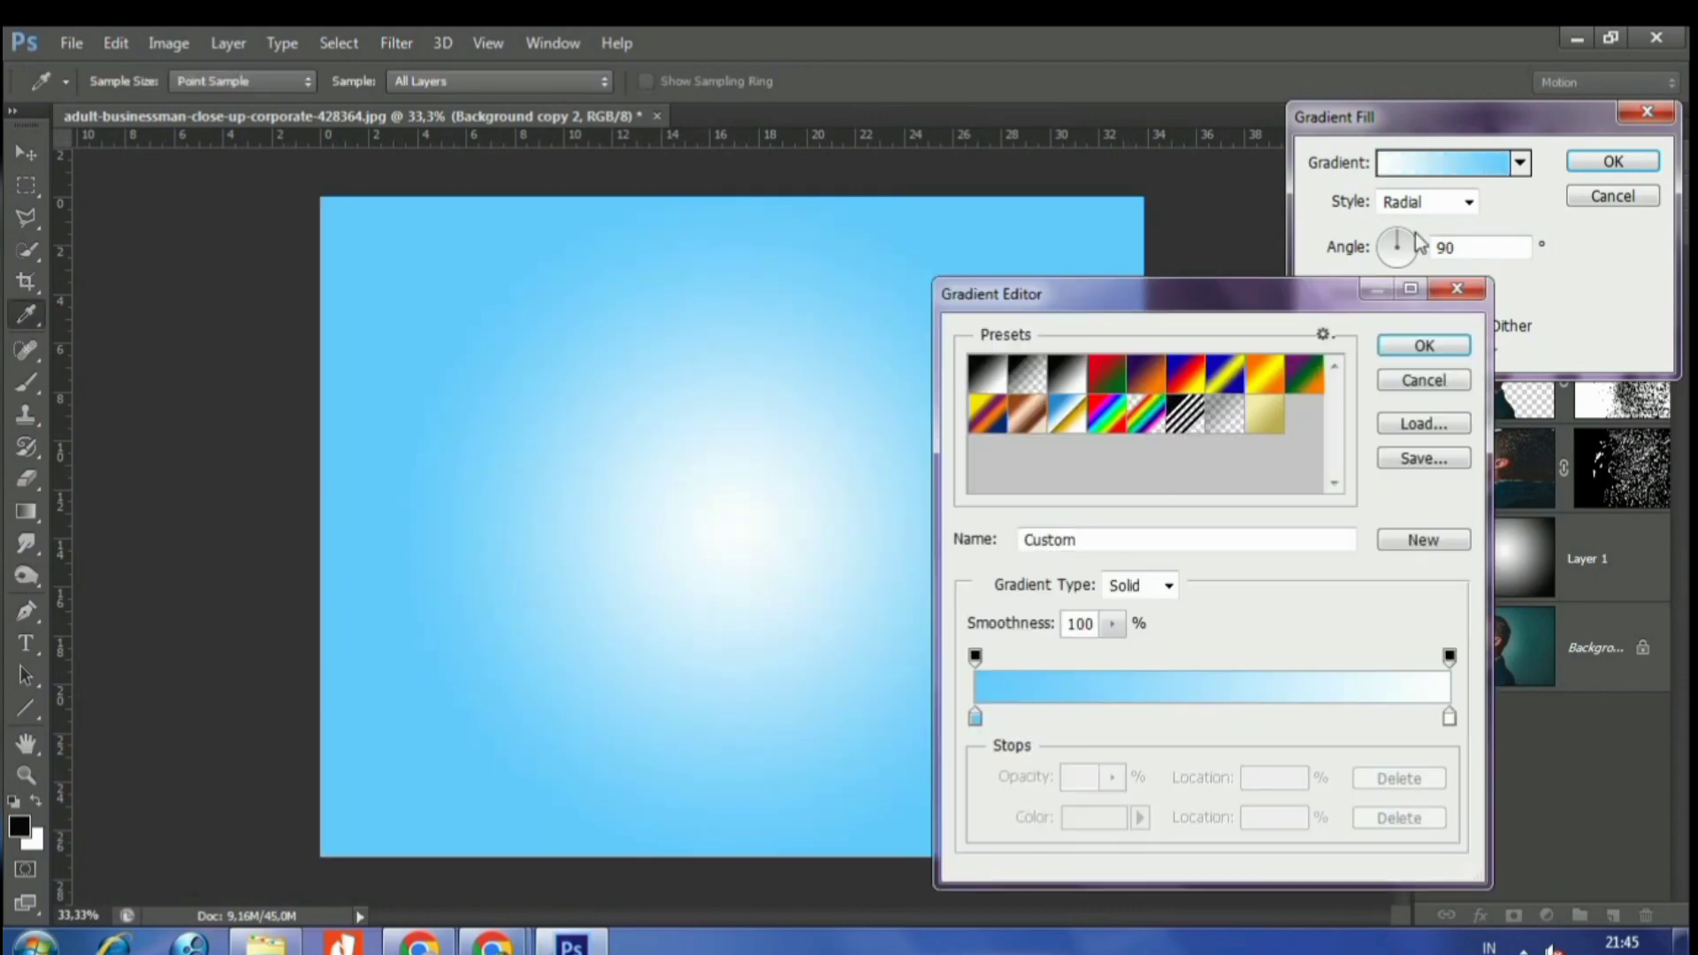
pyautogui.doubleClick(977, 716)
pyautogui.click(769, 736)
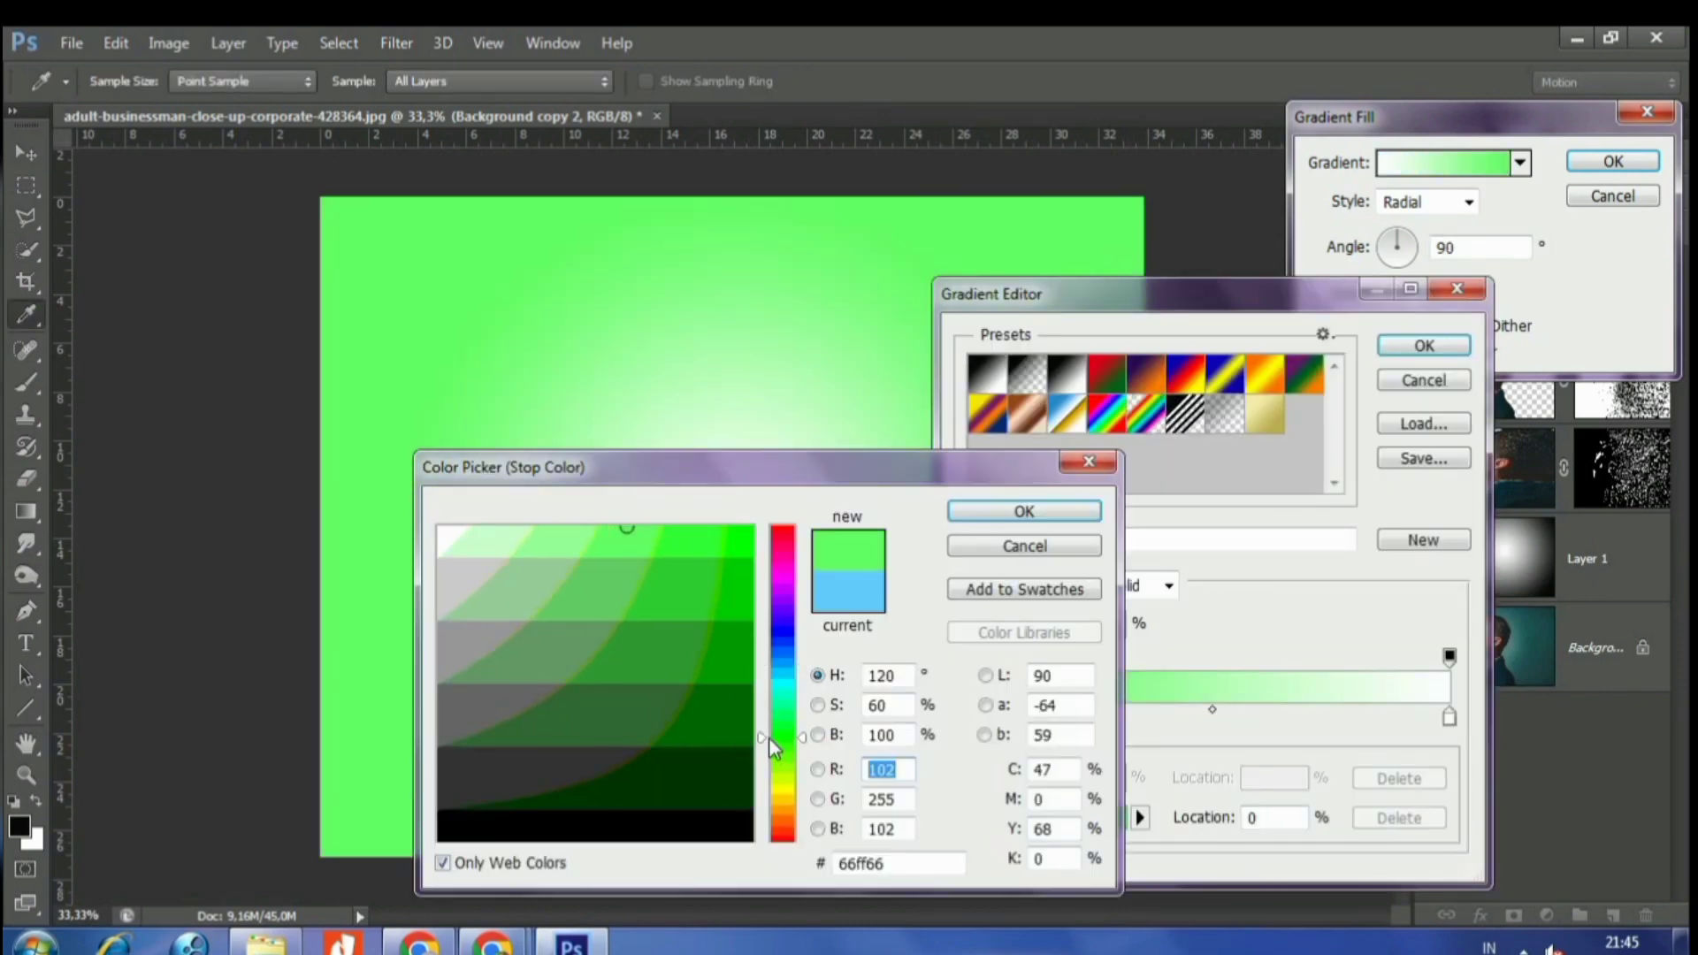
pyautogui.moveTo(782, 760); pyautogui.dragTo(792, 741)
pyautogui.click(1024, 511)
pyautogui.click(1424, 345)
pyautogui.click(1613, 165)
# - Blend the green gradient fill in Linear Burn and lower its Fill to 20%
pyautogui.click(1486, 191)
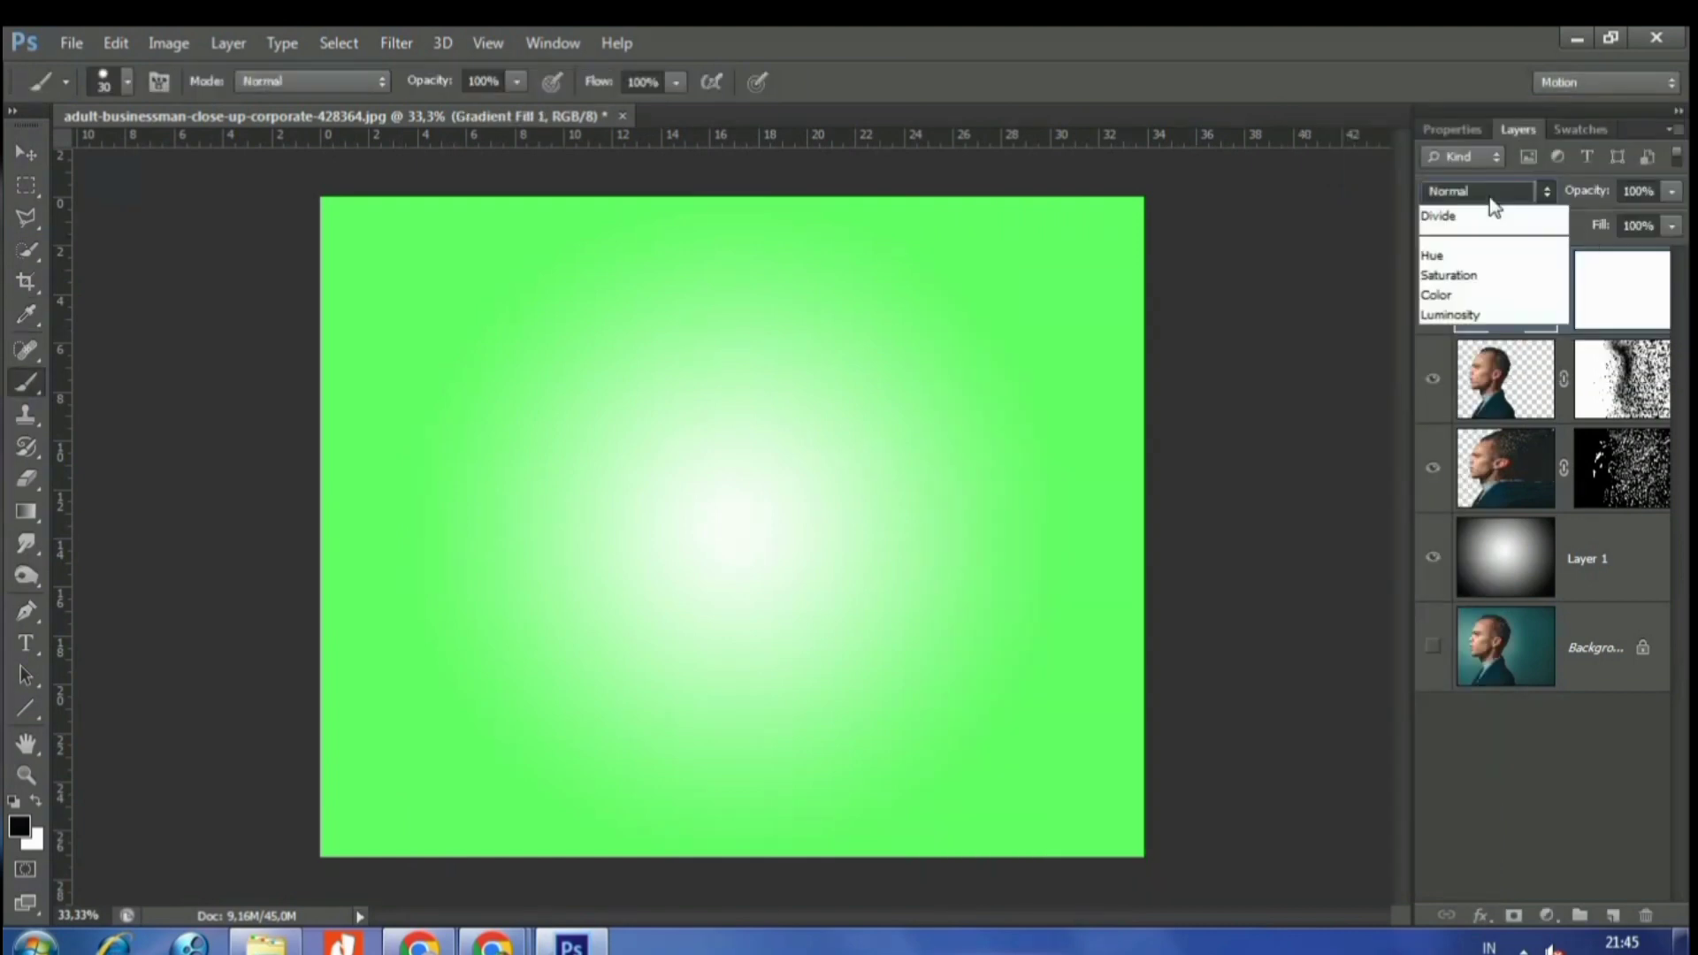
pyautogui.scroll(-1, 1490, 195)
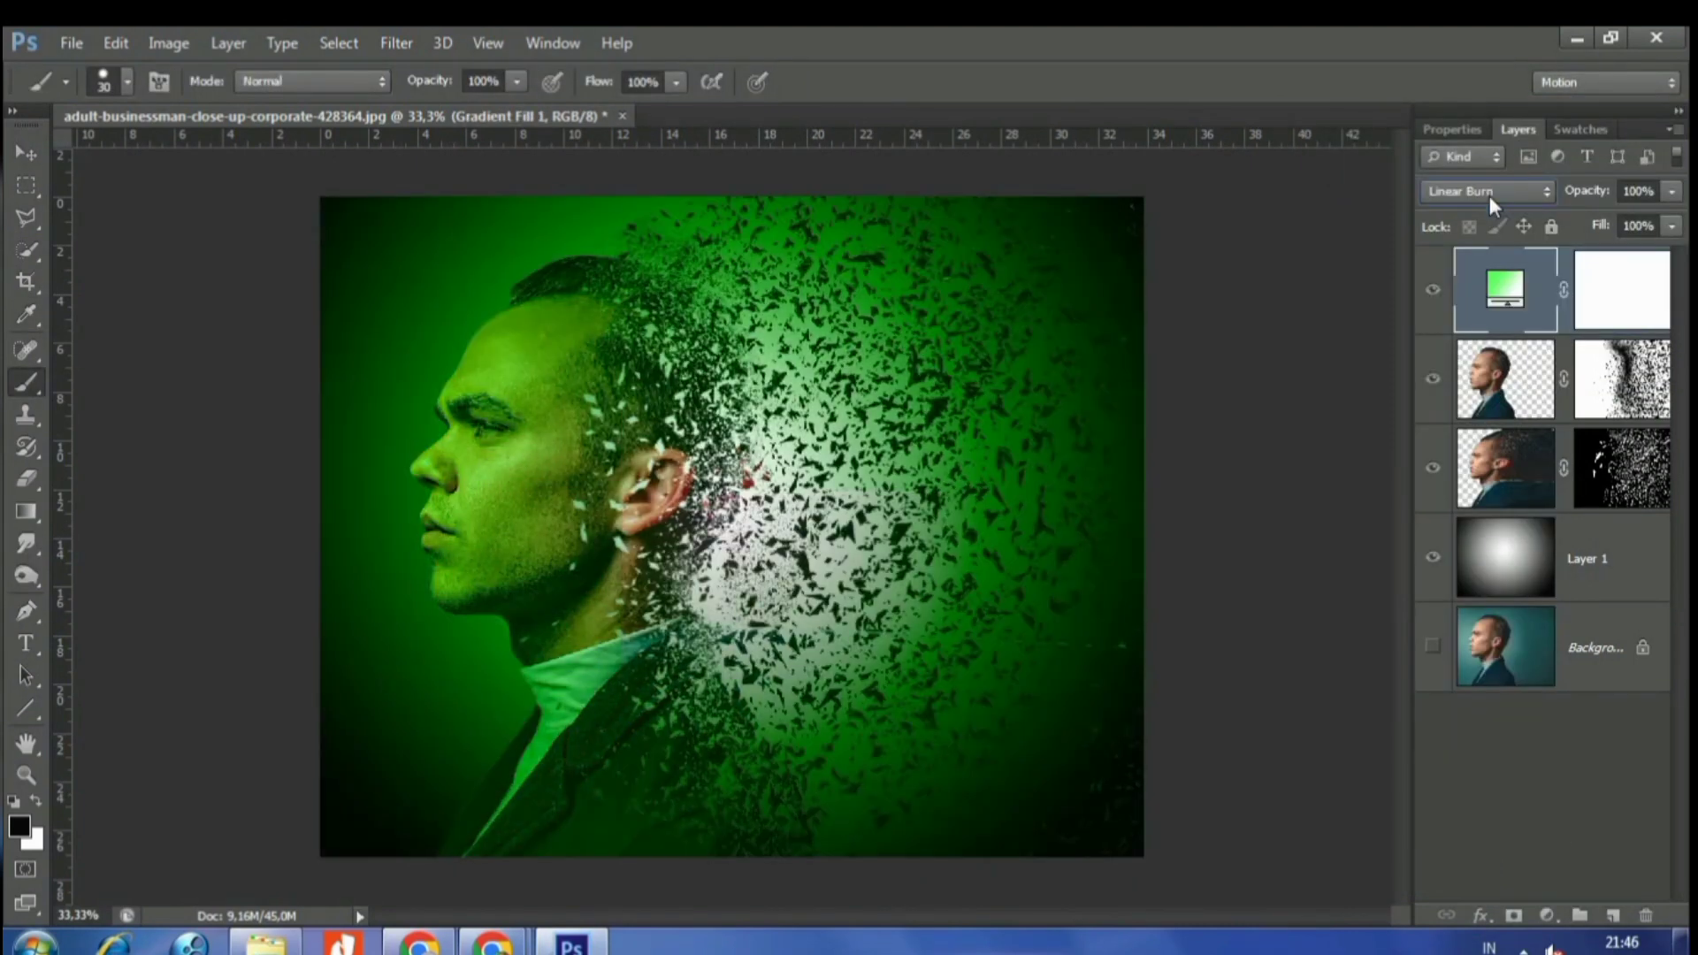
pyautogui.scroll(-1, 1489, 194)
pyautogui.scroll(-1, 1489, 195)
pyautogui.scroll(1, 1490, 195)
pyautogui.scroll(1, 1489, 195)
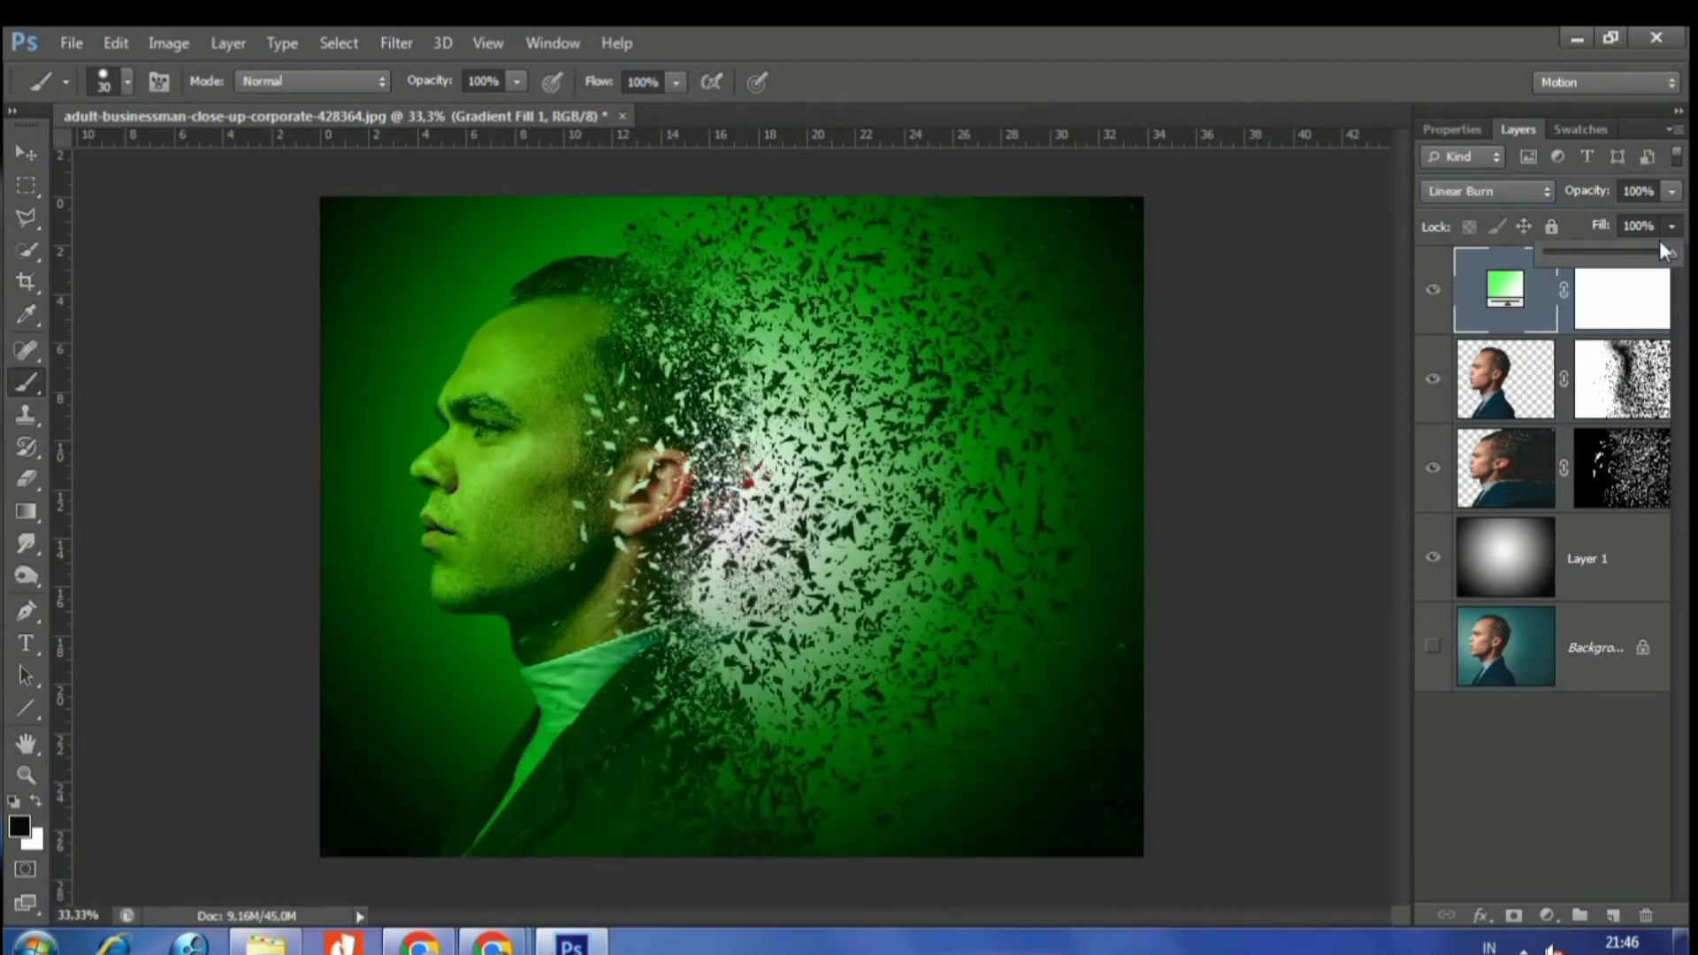
pyautogui.moveTo(1672, 226); pyautogui.dragTo(1599, 261)
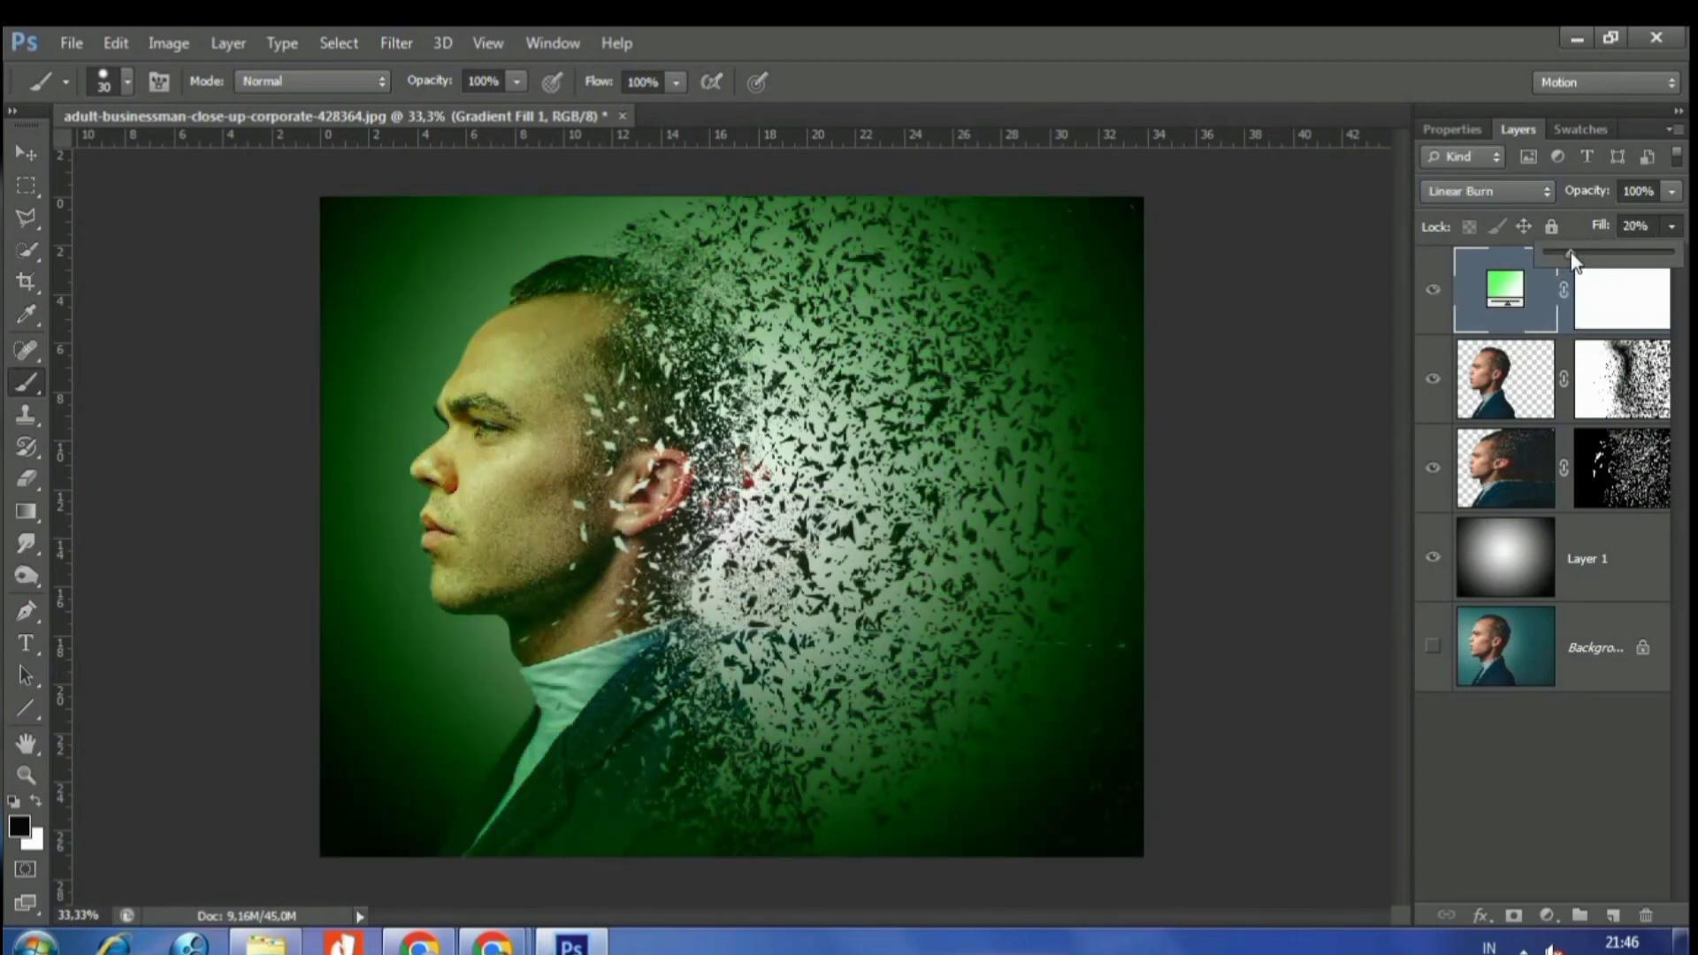
# - Add a Vibrance adjustment layer with Vibrance -73 and Saturation +61
pyautogui.click(1532, 314)
pyautogui.click(1543, 916)
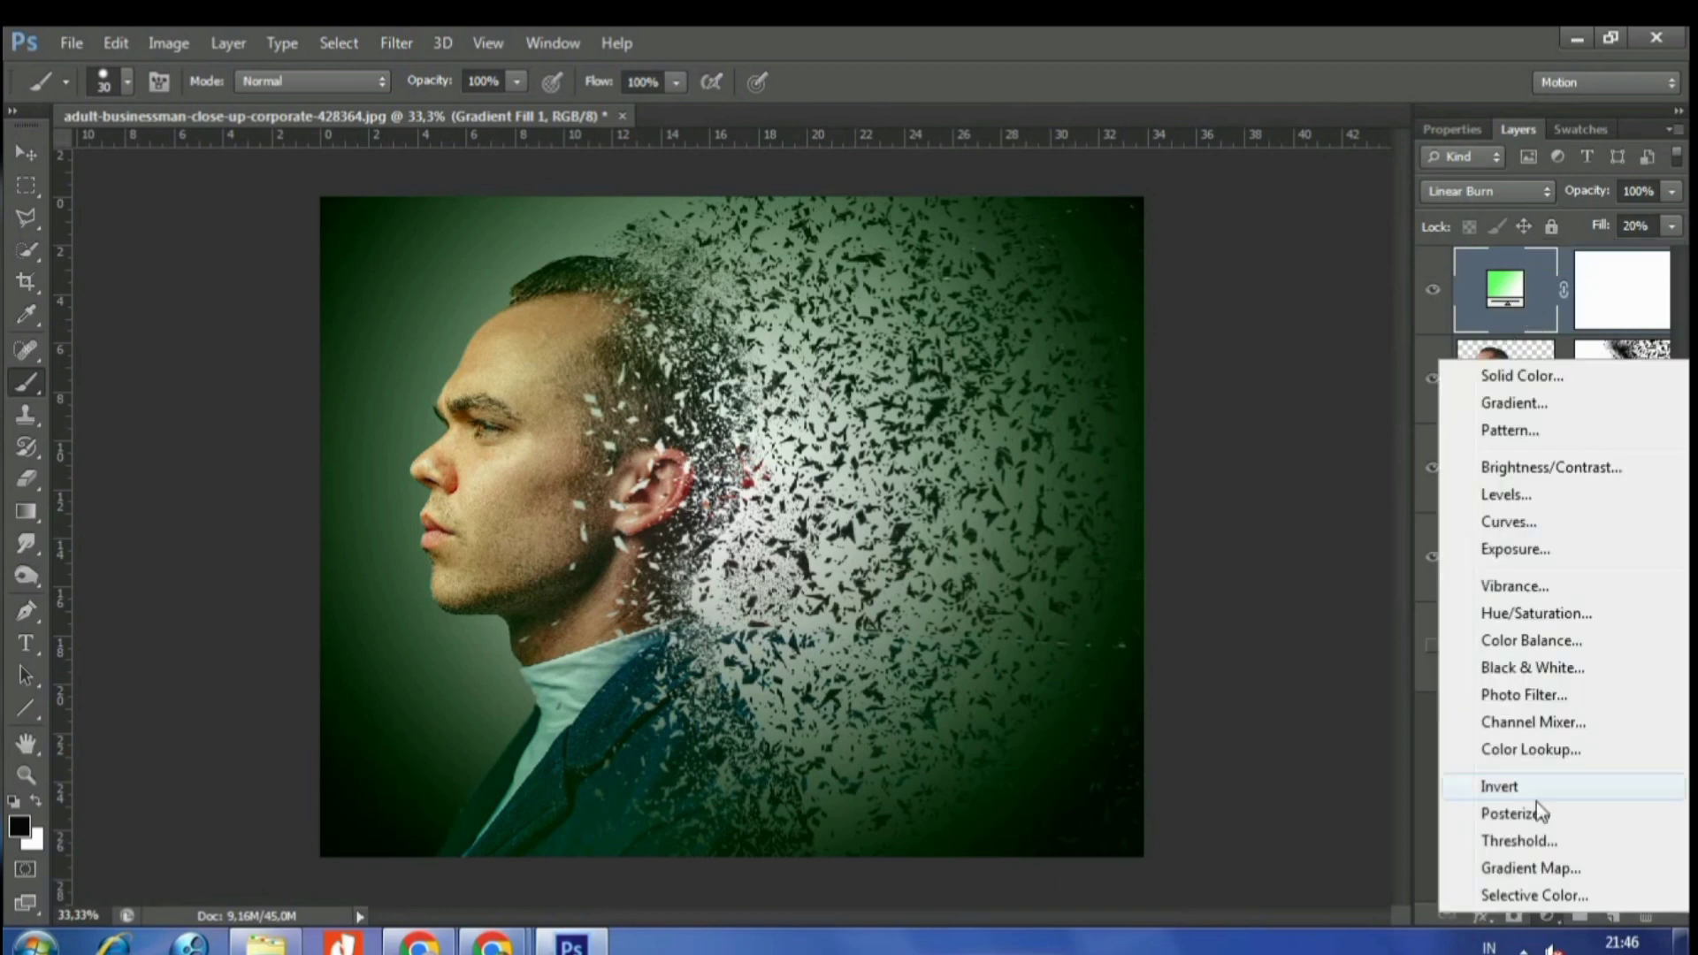
pyautogui.click(1533, 584)
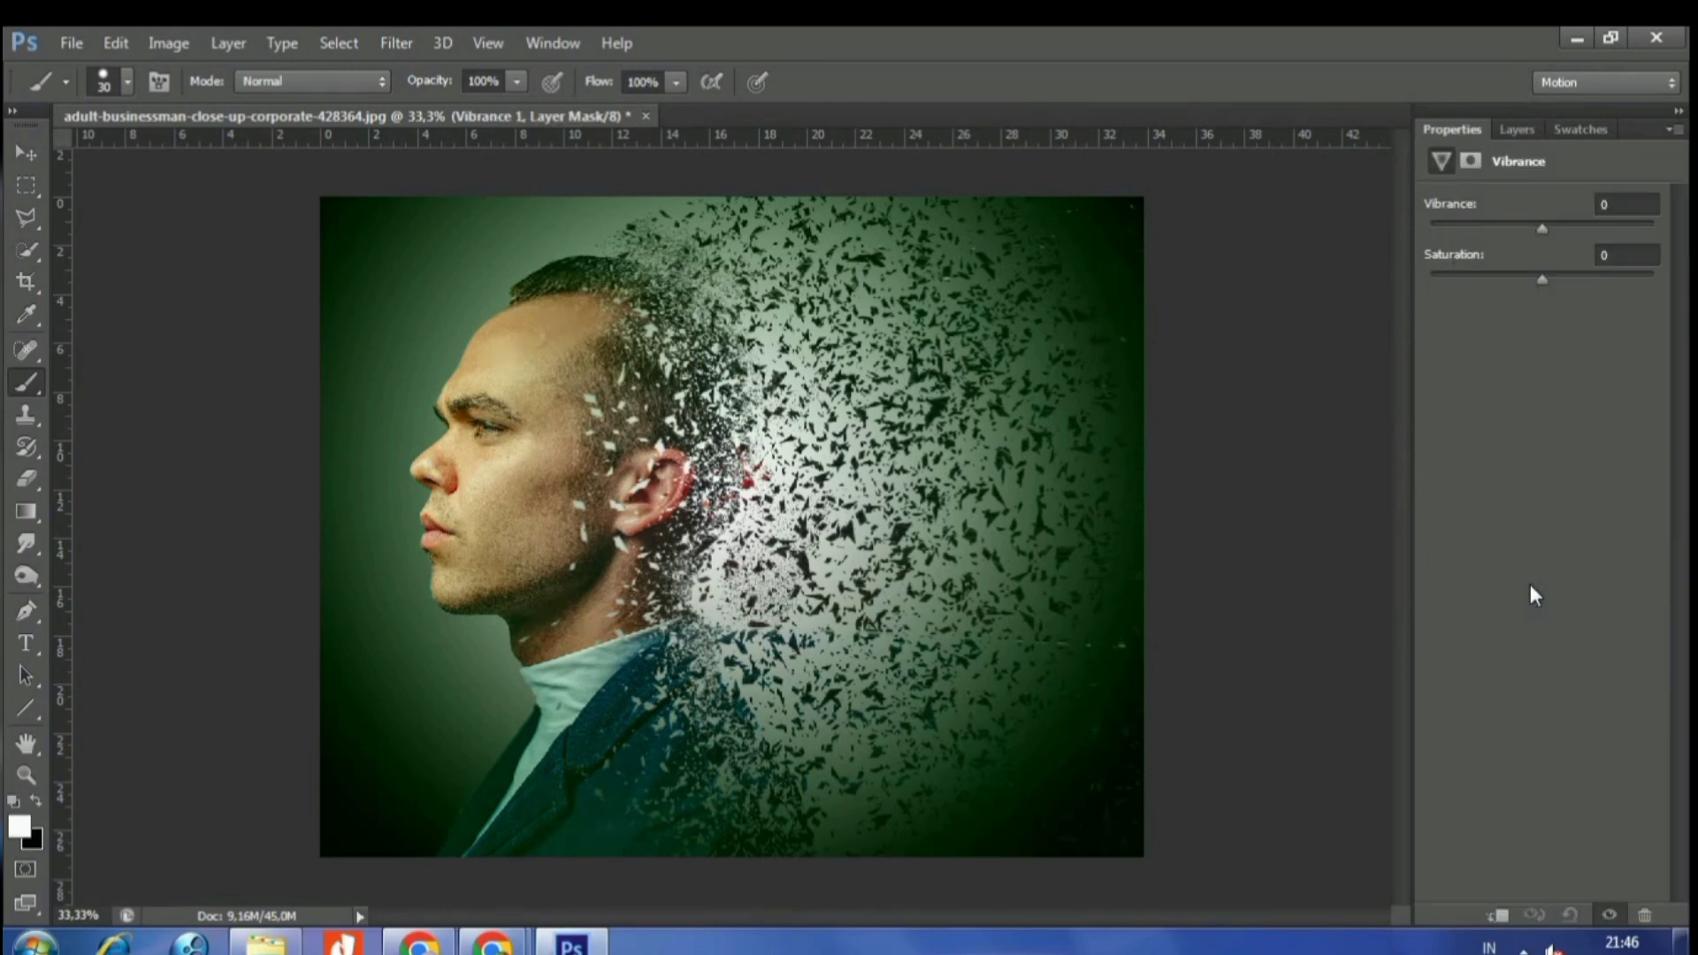
pyautogui.moveTo(1484, 236); pyautogui.dragTo(1461, 241)
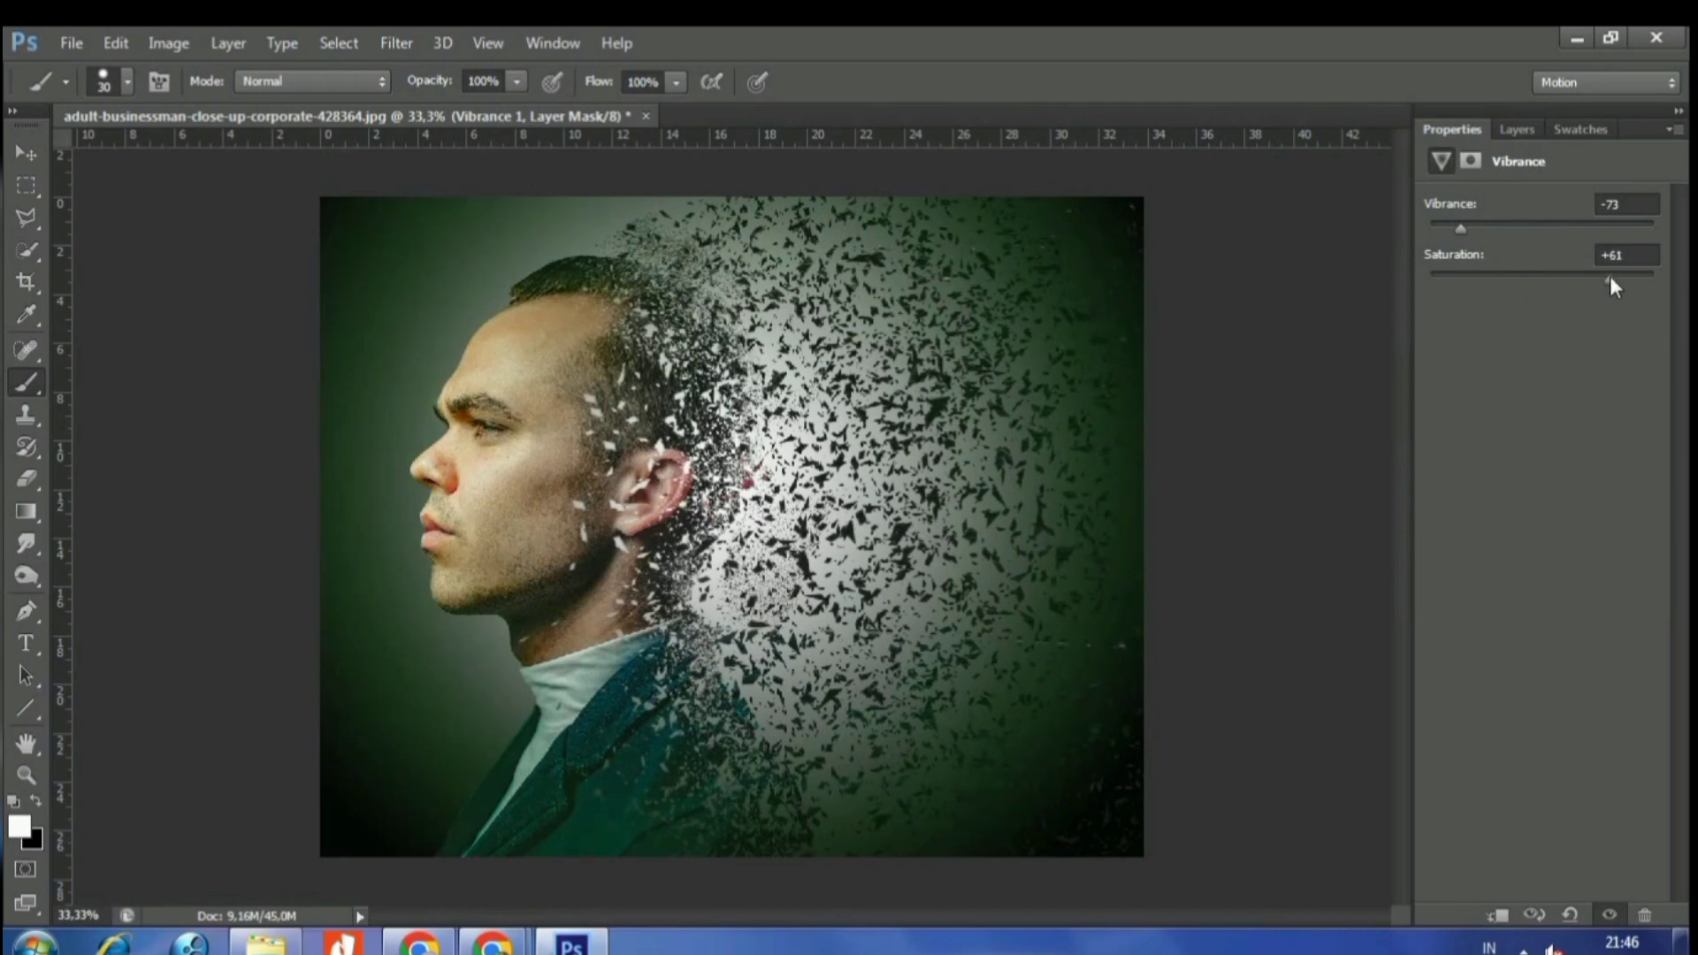
pyautogui.click(1526, 130)
# - Add an Exposure adjustment layer darkened to -1,11
pyautogui.click(1554, 915)
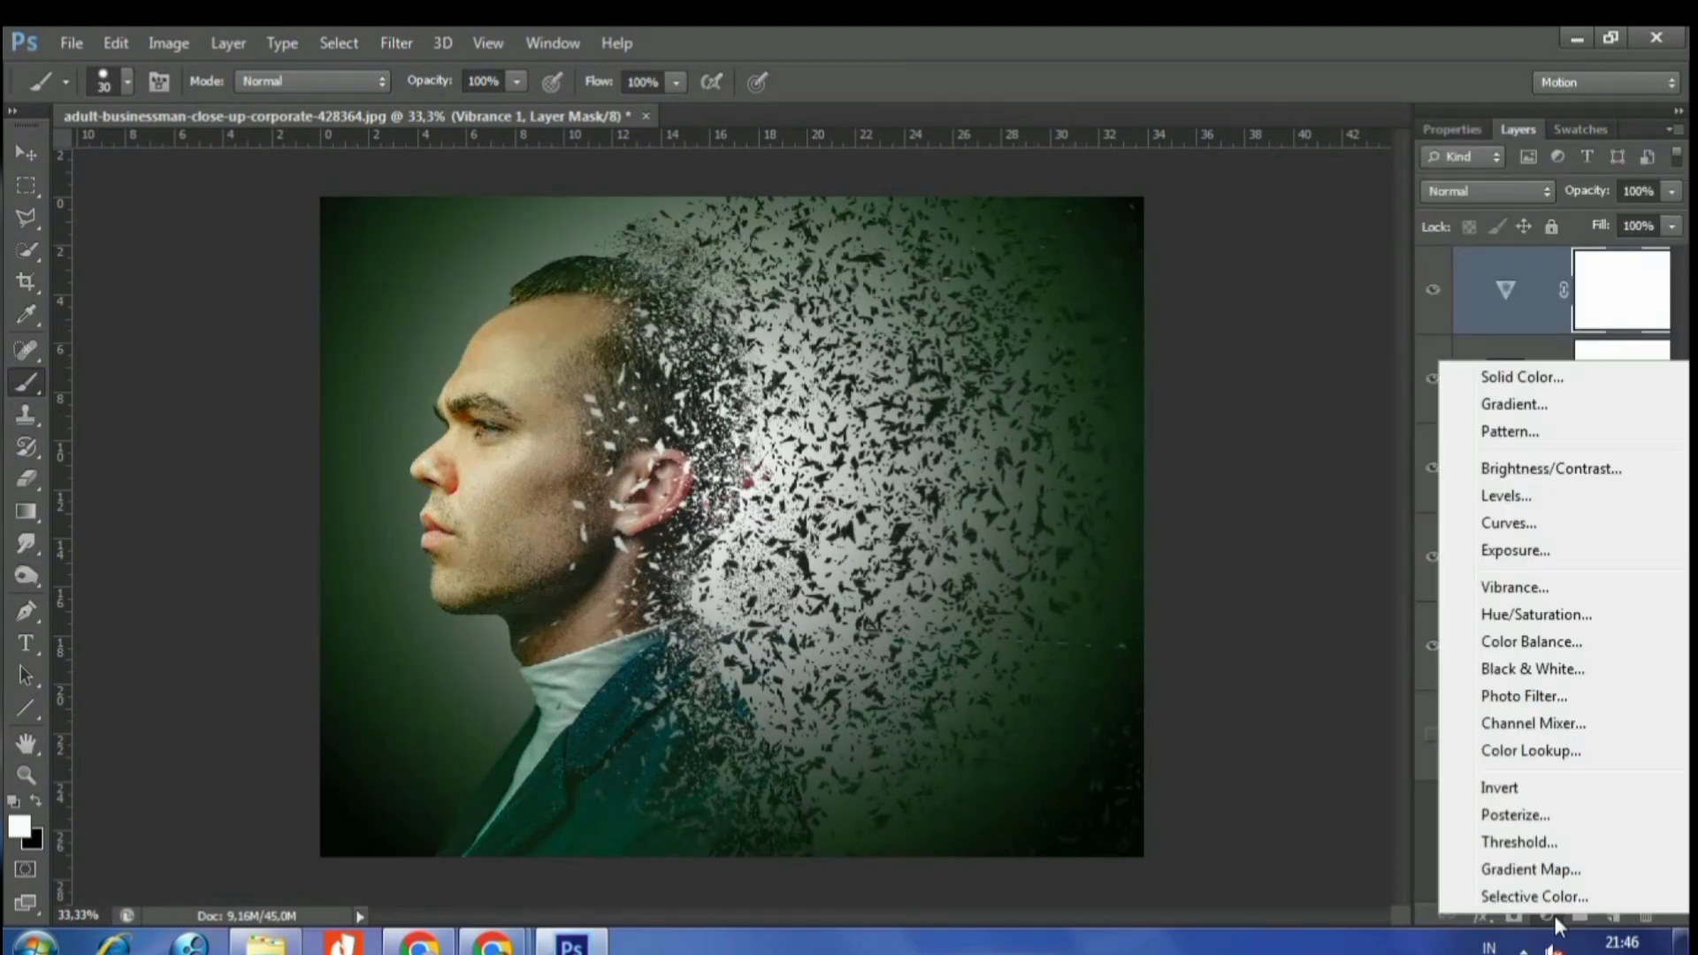
pyautogui.click(1514, 551)
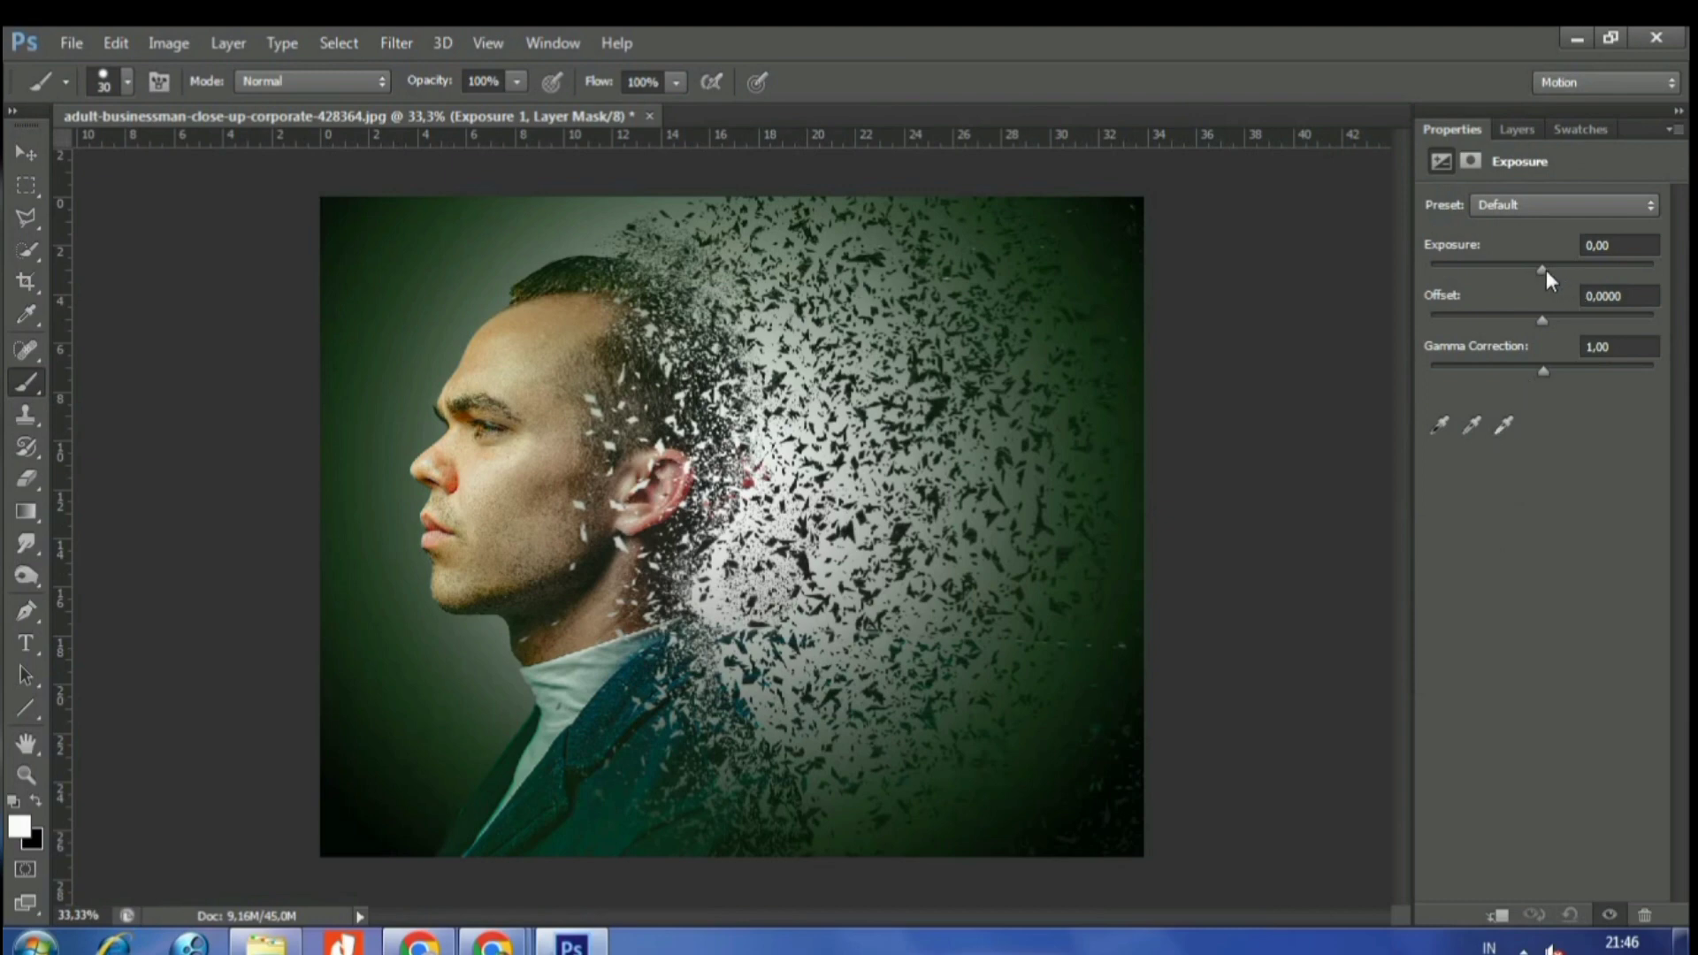
pyautogui.moveTo(1545, 269)
pyautogui.mouseDown()
pyautogui.moveTo(1525, 269)
pyautogui.moveTo(1519, 314)
pyautogui.moveTo(1554, 317)
pyautogui.moveTo(1577, 369)
pyautogui.moveTo(1552, 368)
pyautogui.mouseUp()
# - Change the Exposure layer's blend mode to Lighten
pyautogui.click(1518, 129)
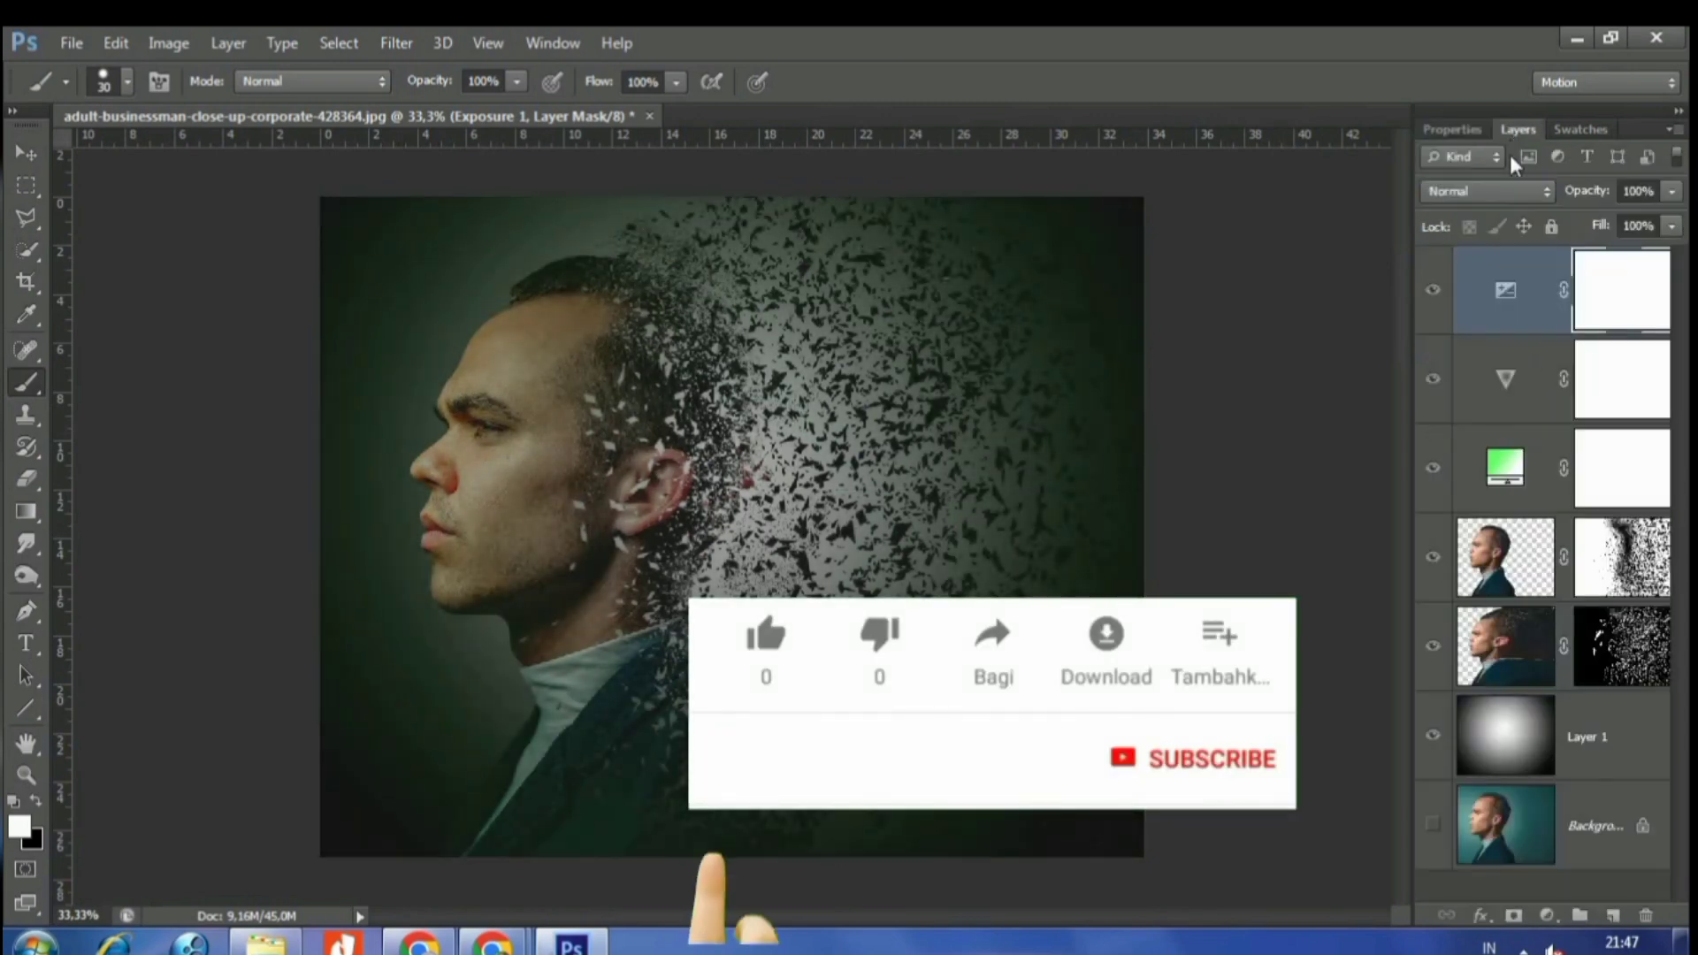
pyautogui.click(1494, 191)
pyautogui.click(1495, 184)
pyautogui.scroll(-2, 1496, 189)
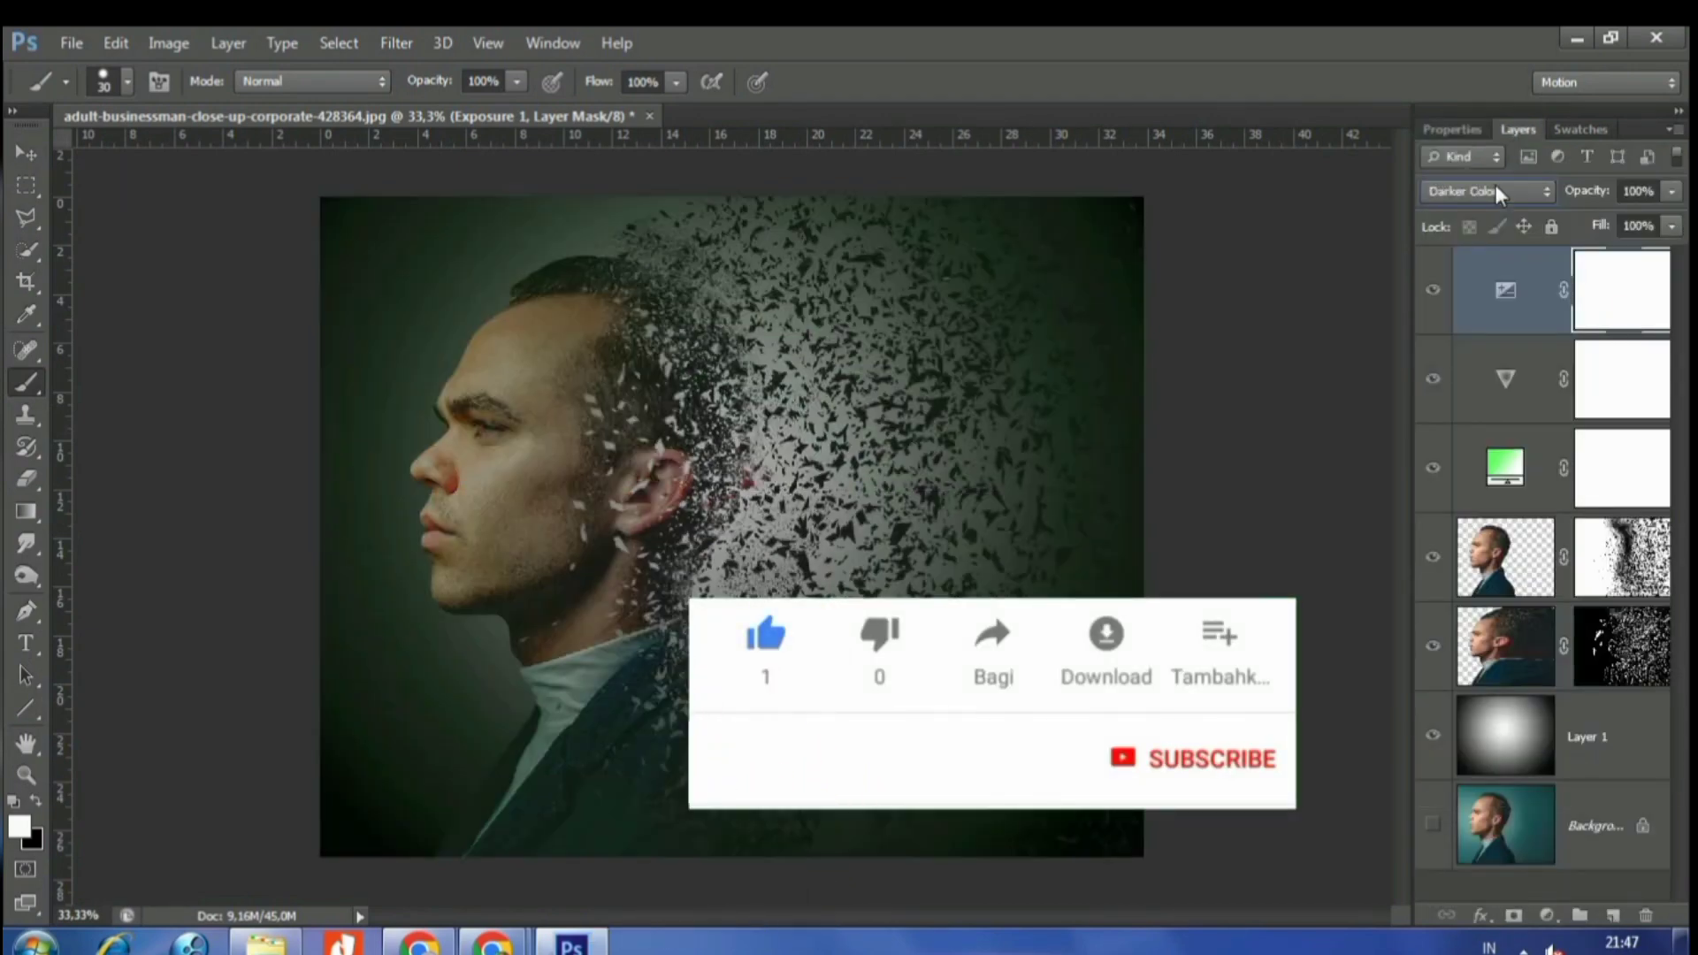
pyautogui.scroll(-1, 1494, 184)
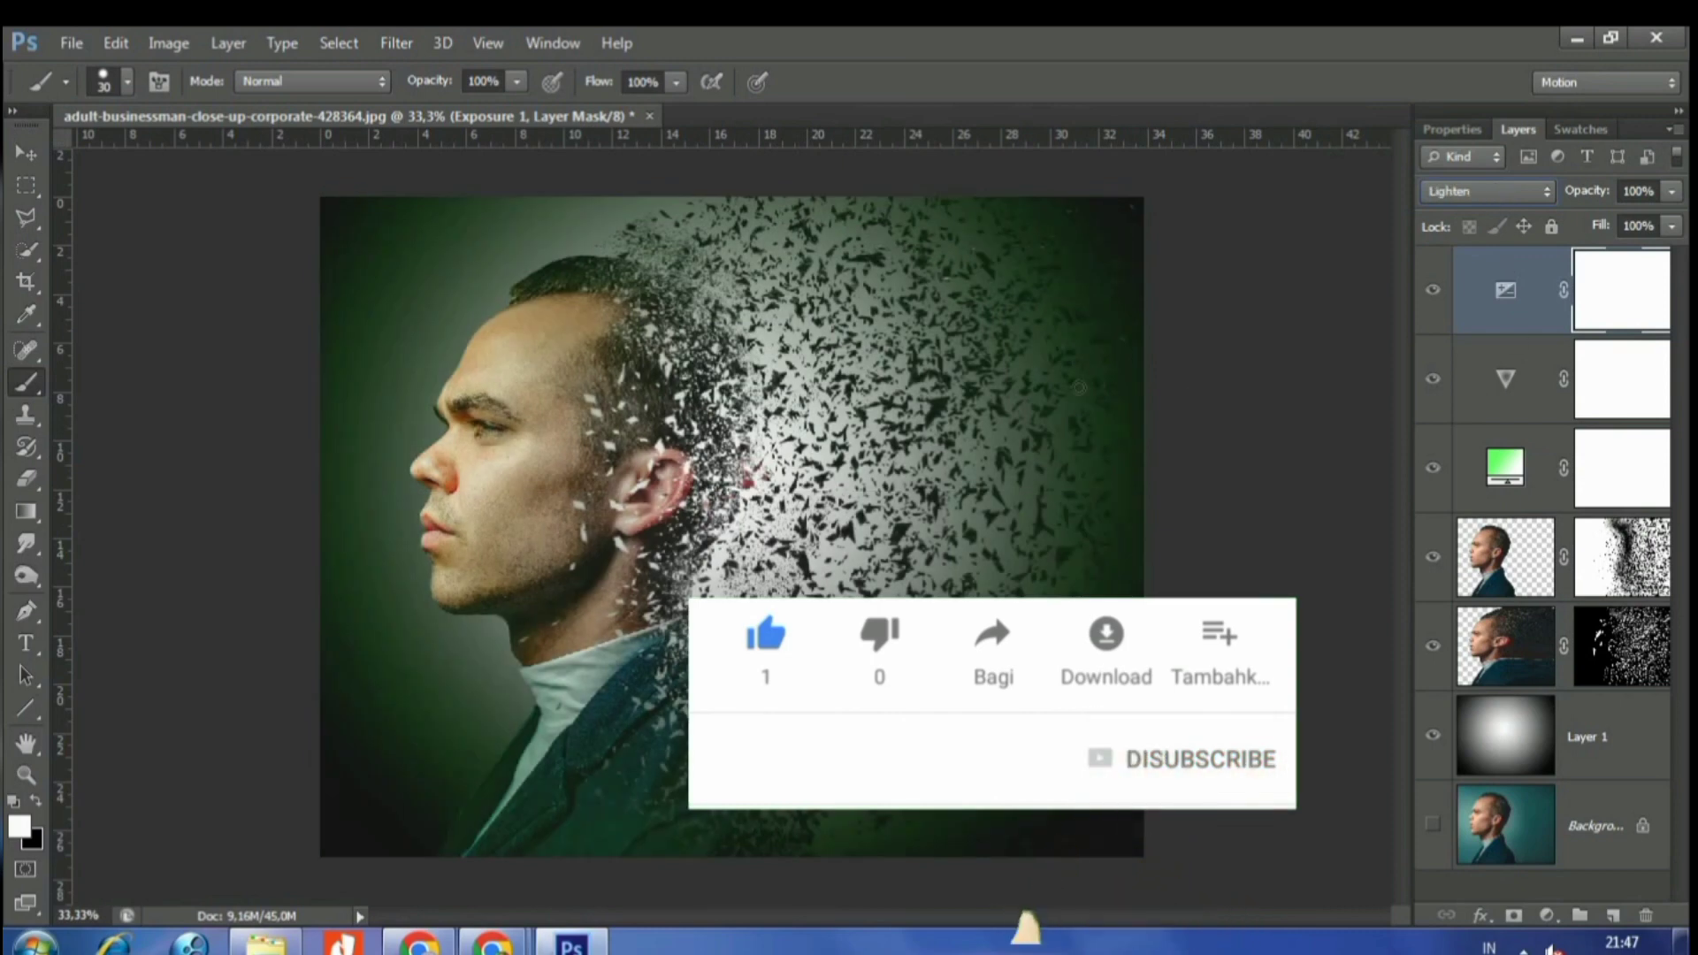